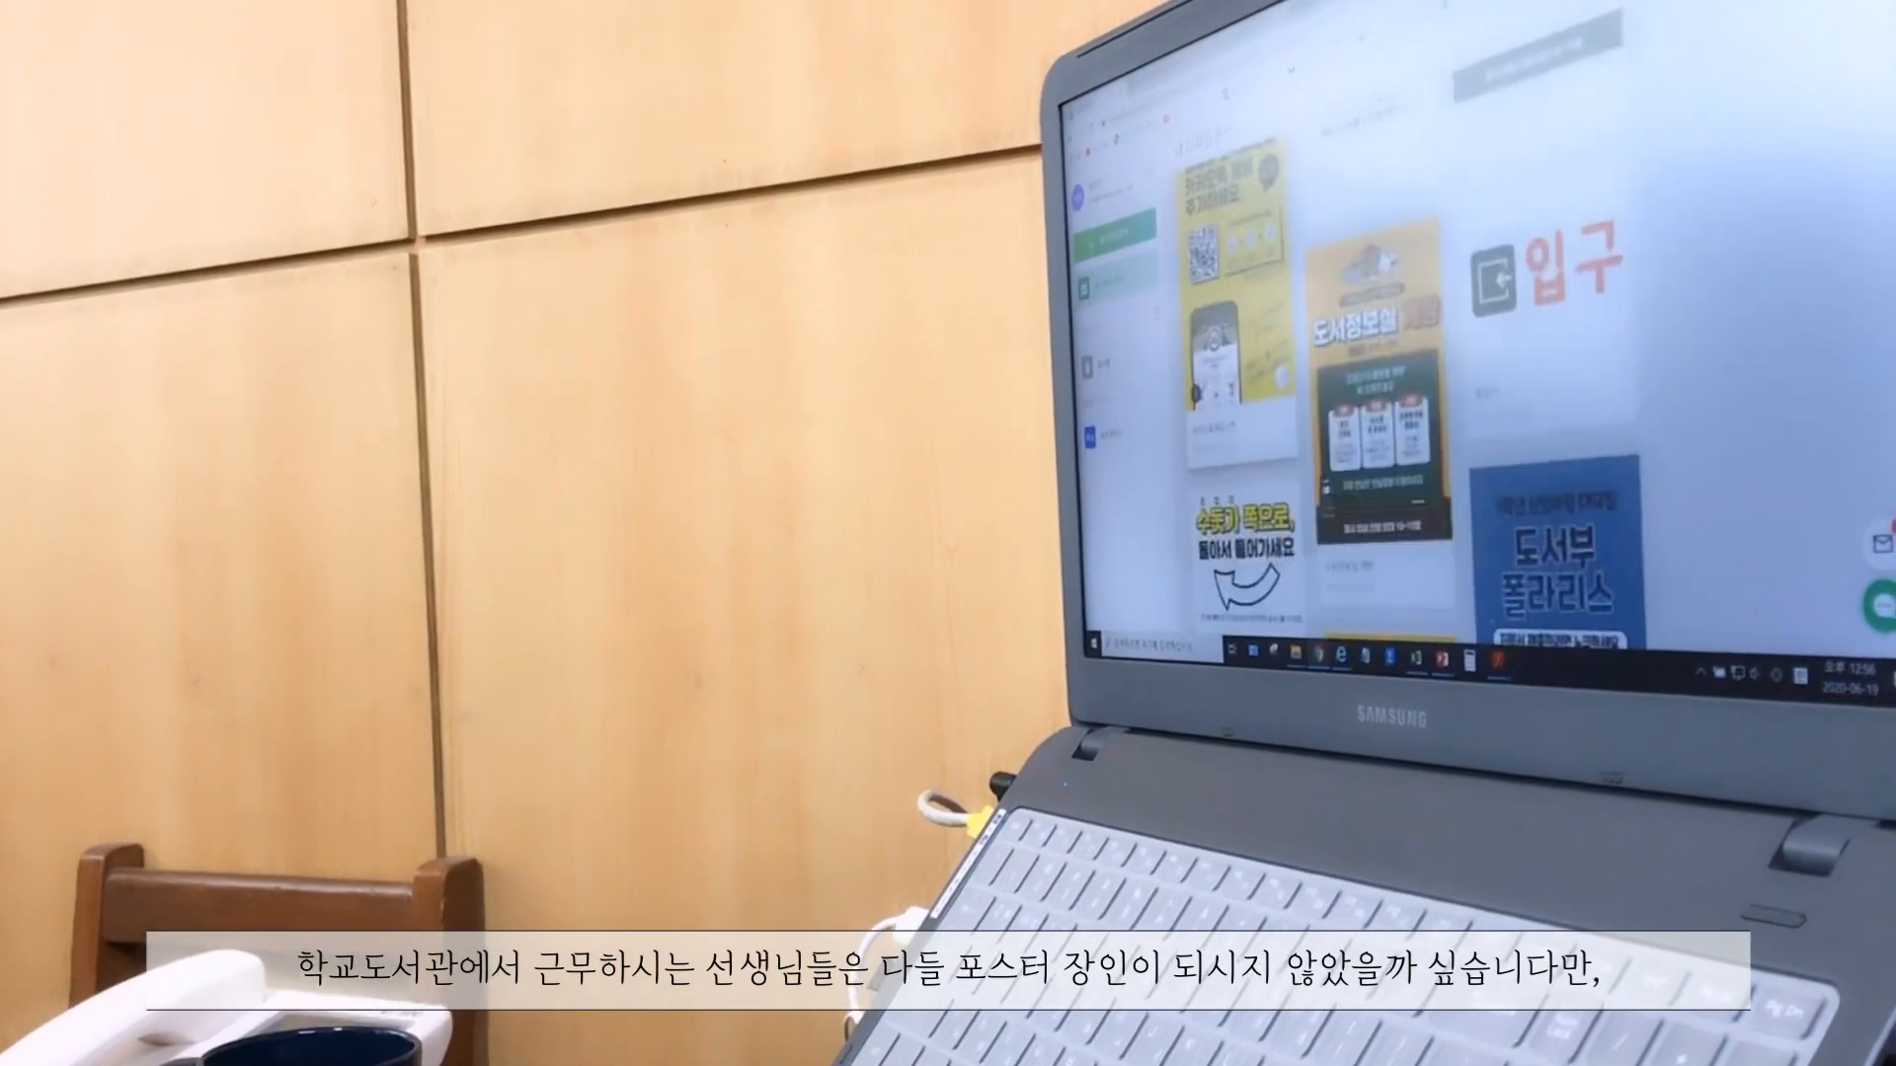
scroll(1342, 417, "up", 4)
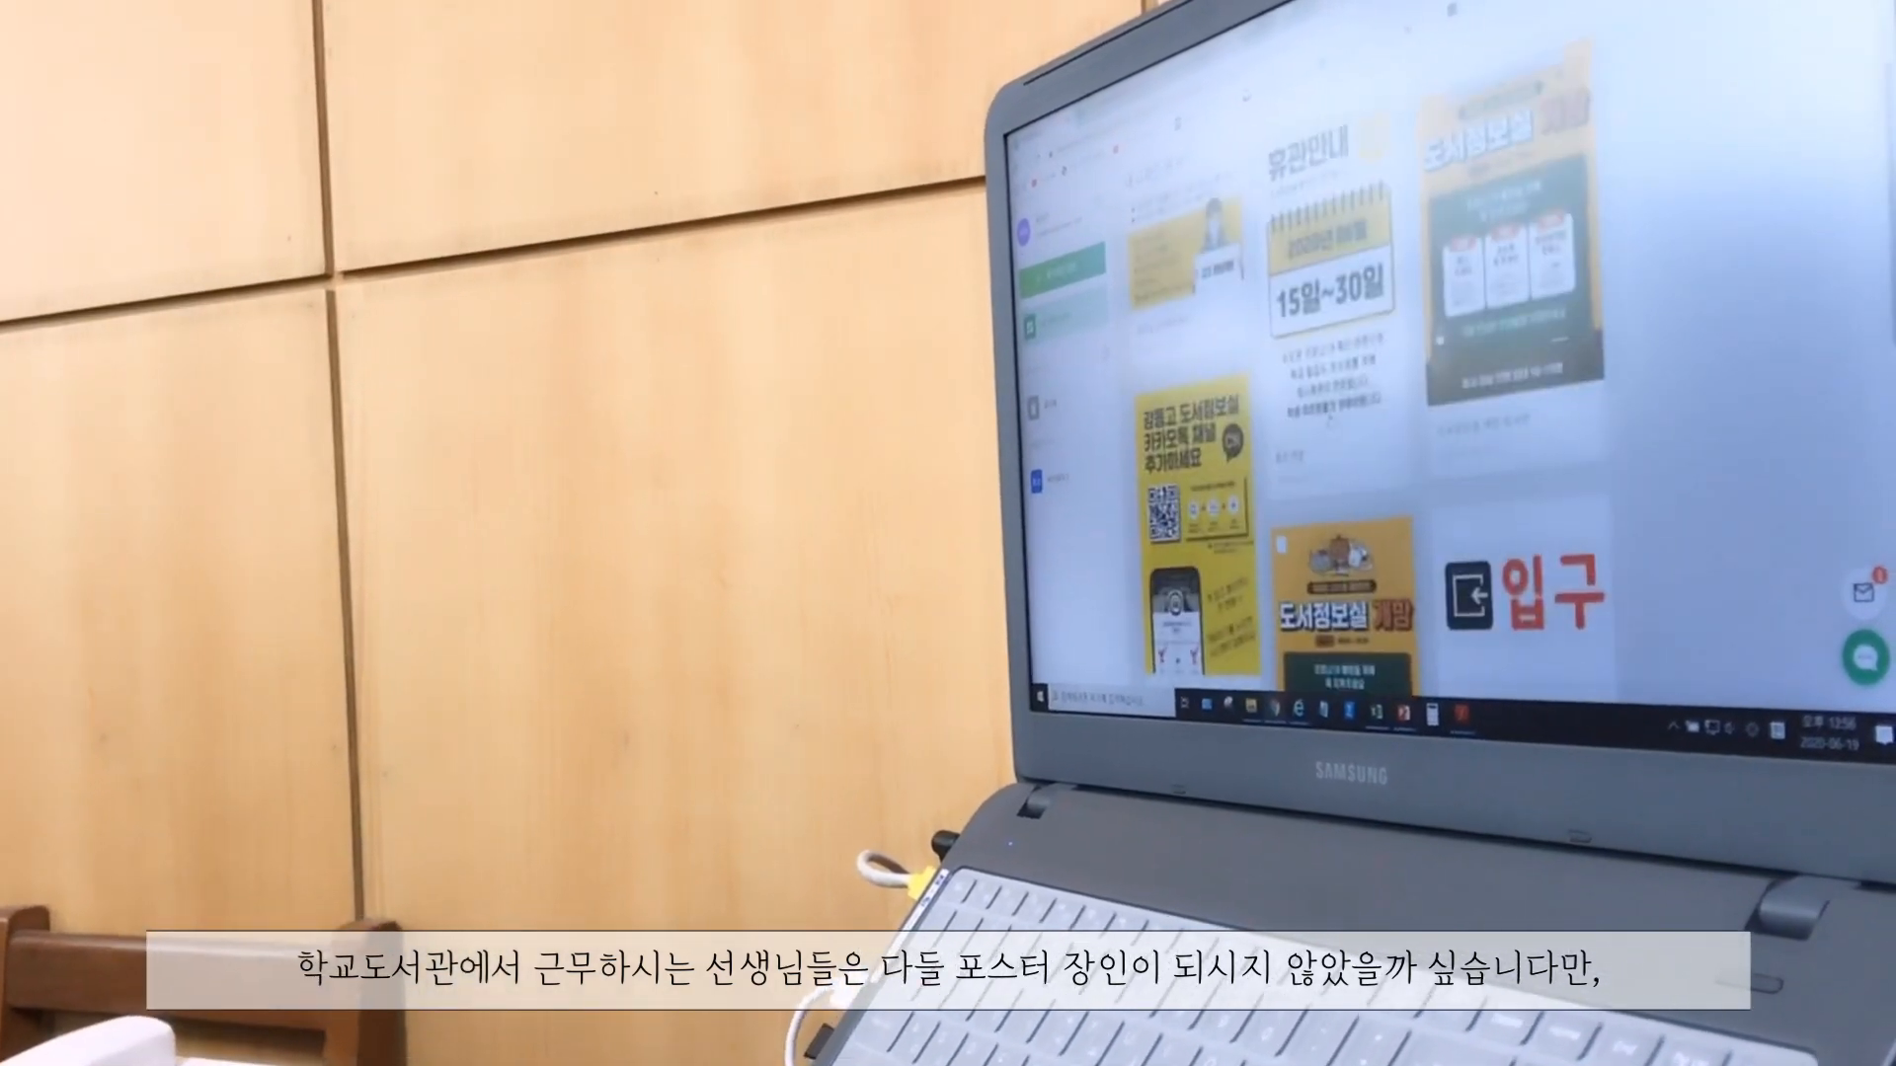
scroll(1342, 416, "down", 3)
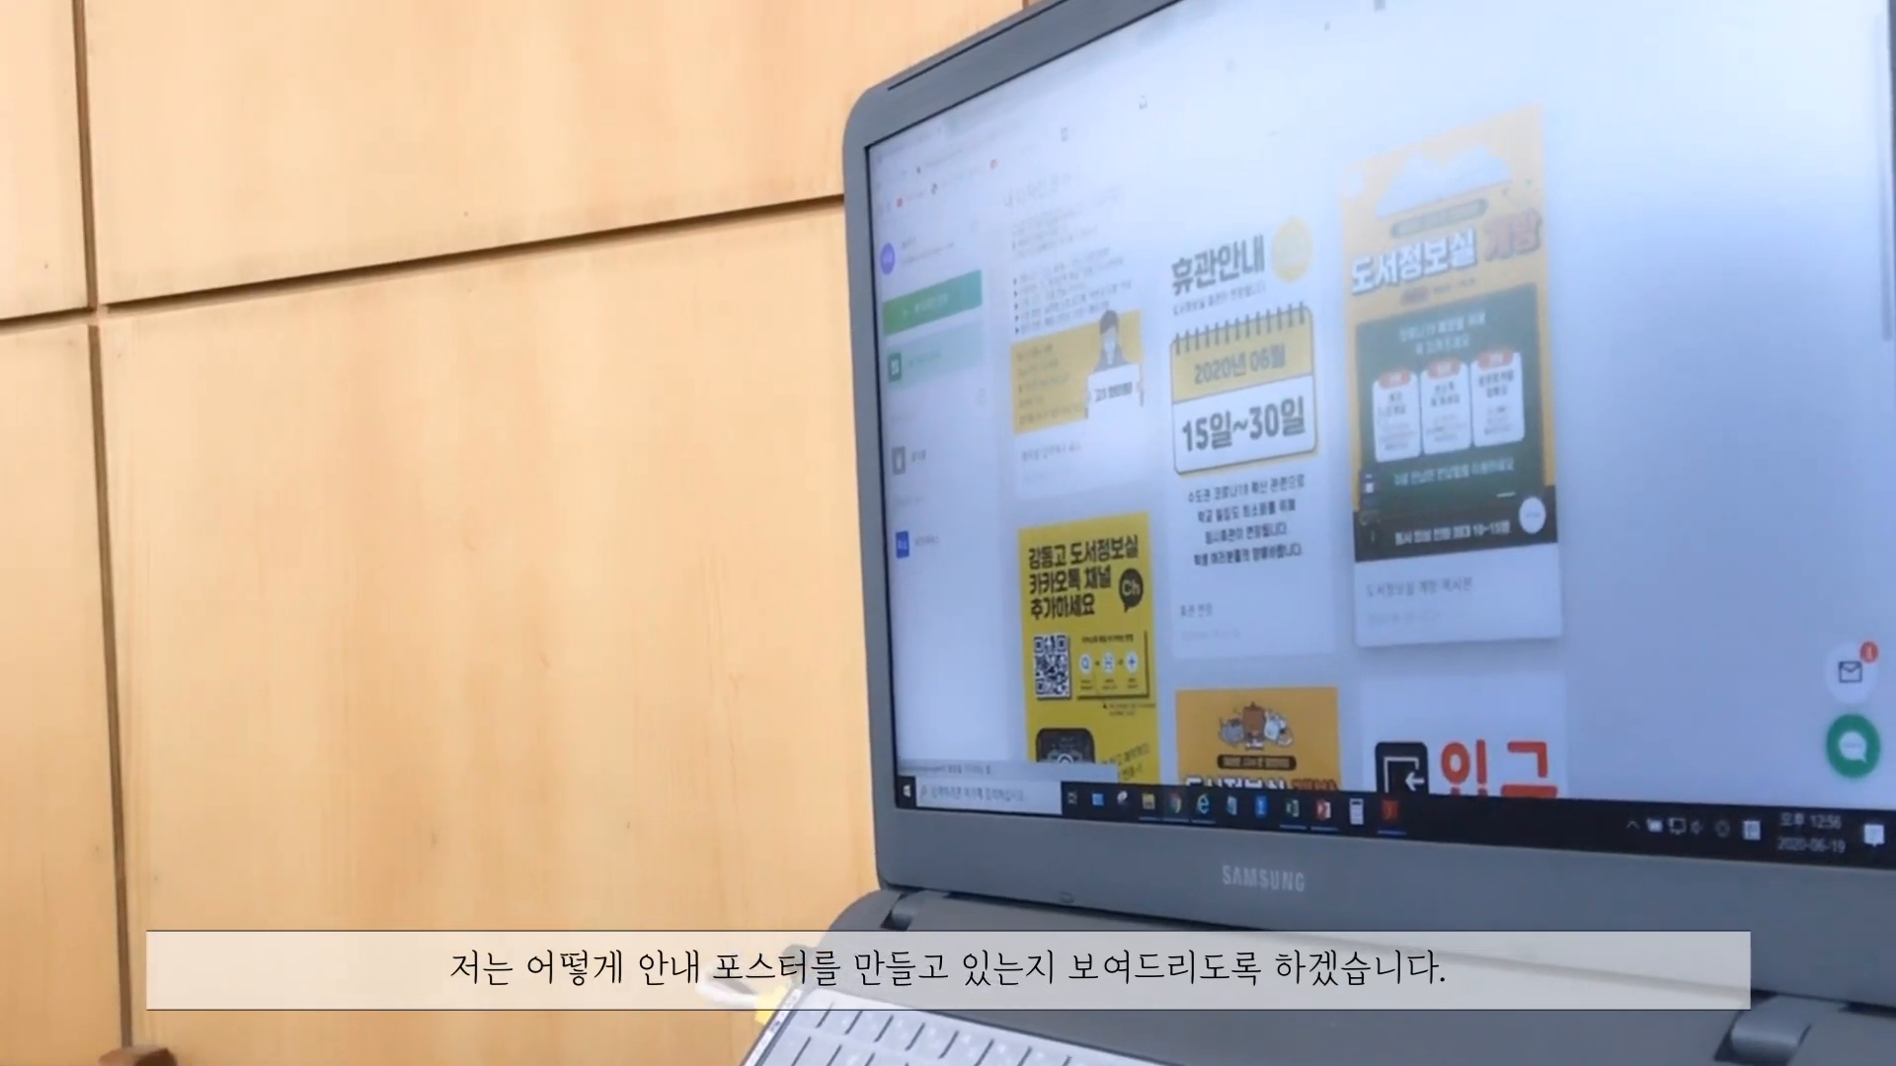
left_click(1391, 409)
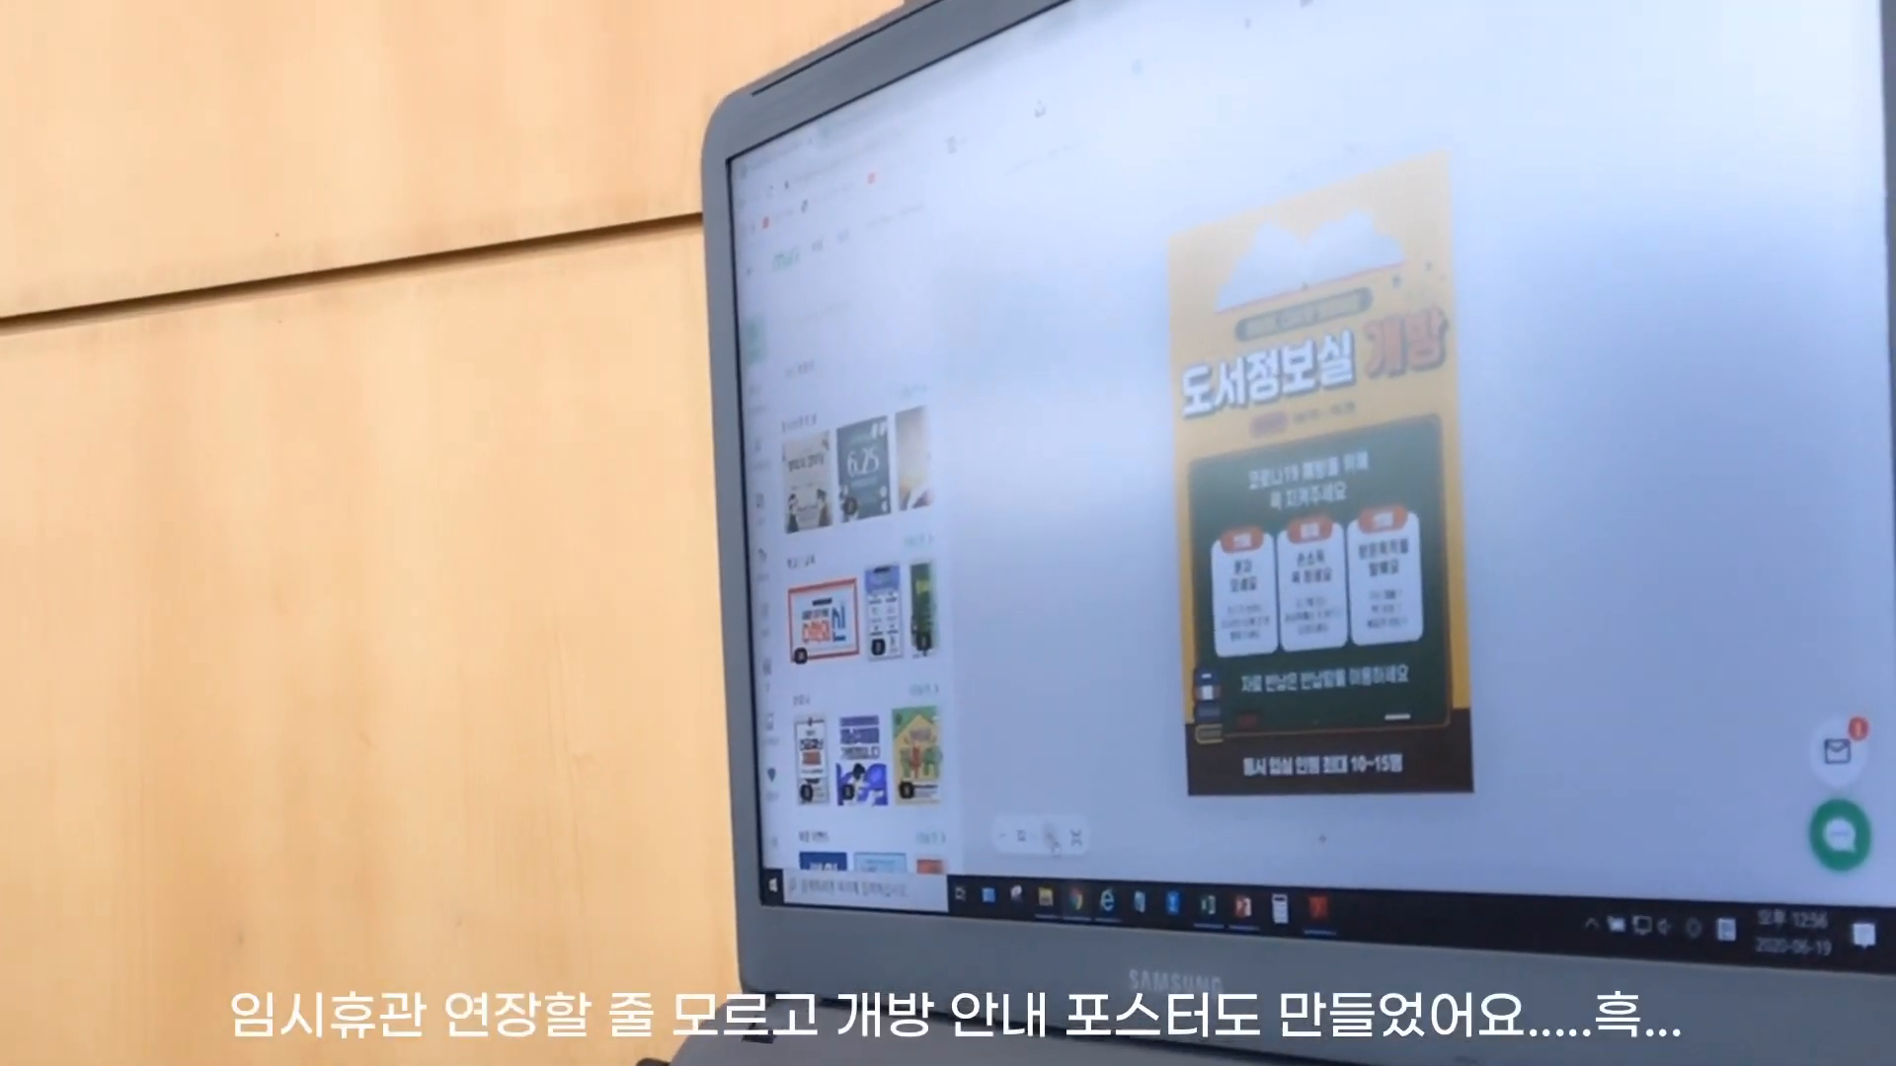
left_click(1062, 826)
left_click(1062, 826)
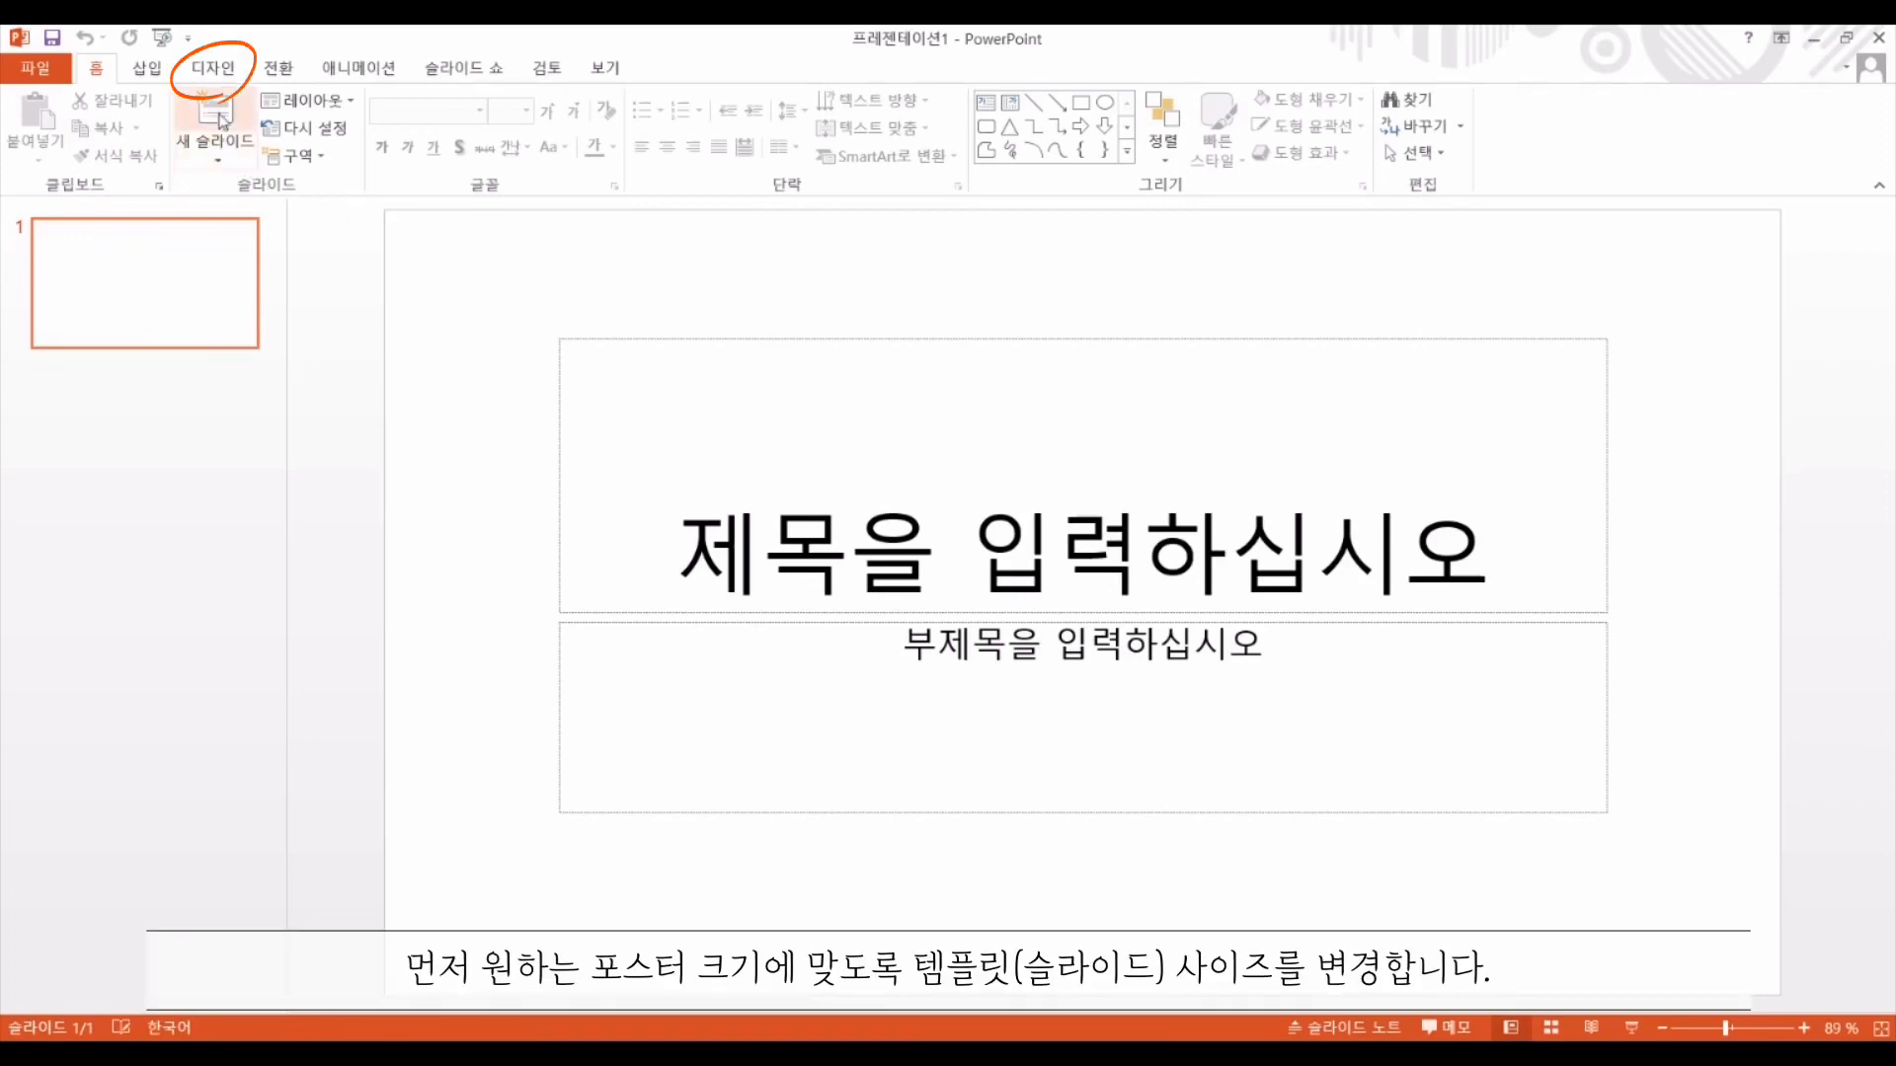
Set the slide size to A4 (210x297mm) in portrait with content maximized, and delete the title and subtitle placeholders
left_click(213, 68)
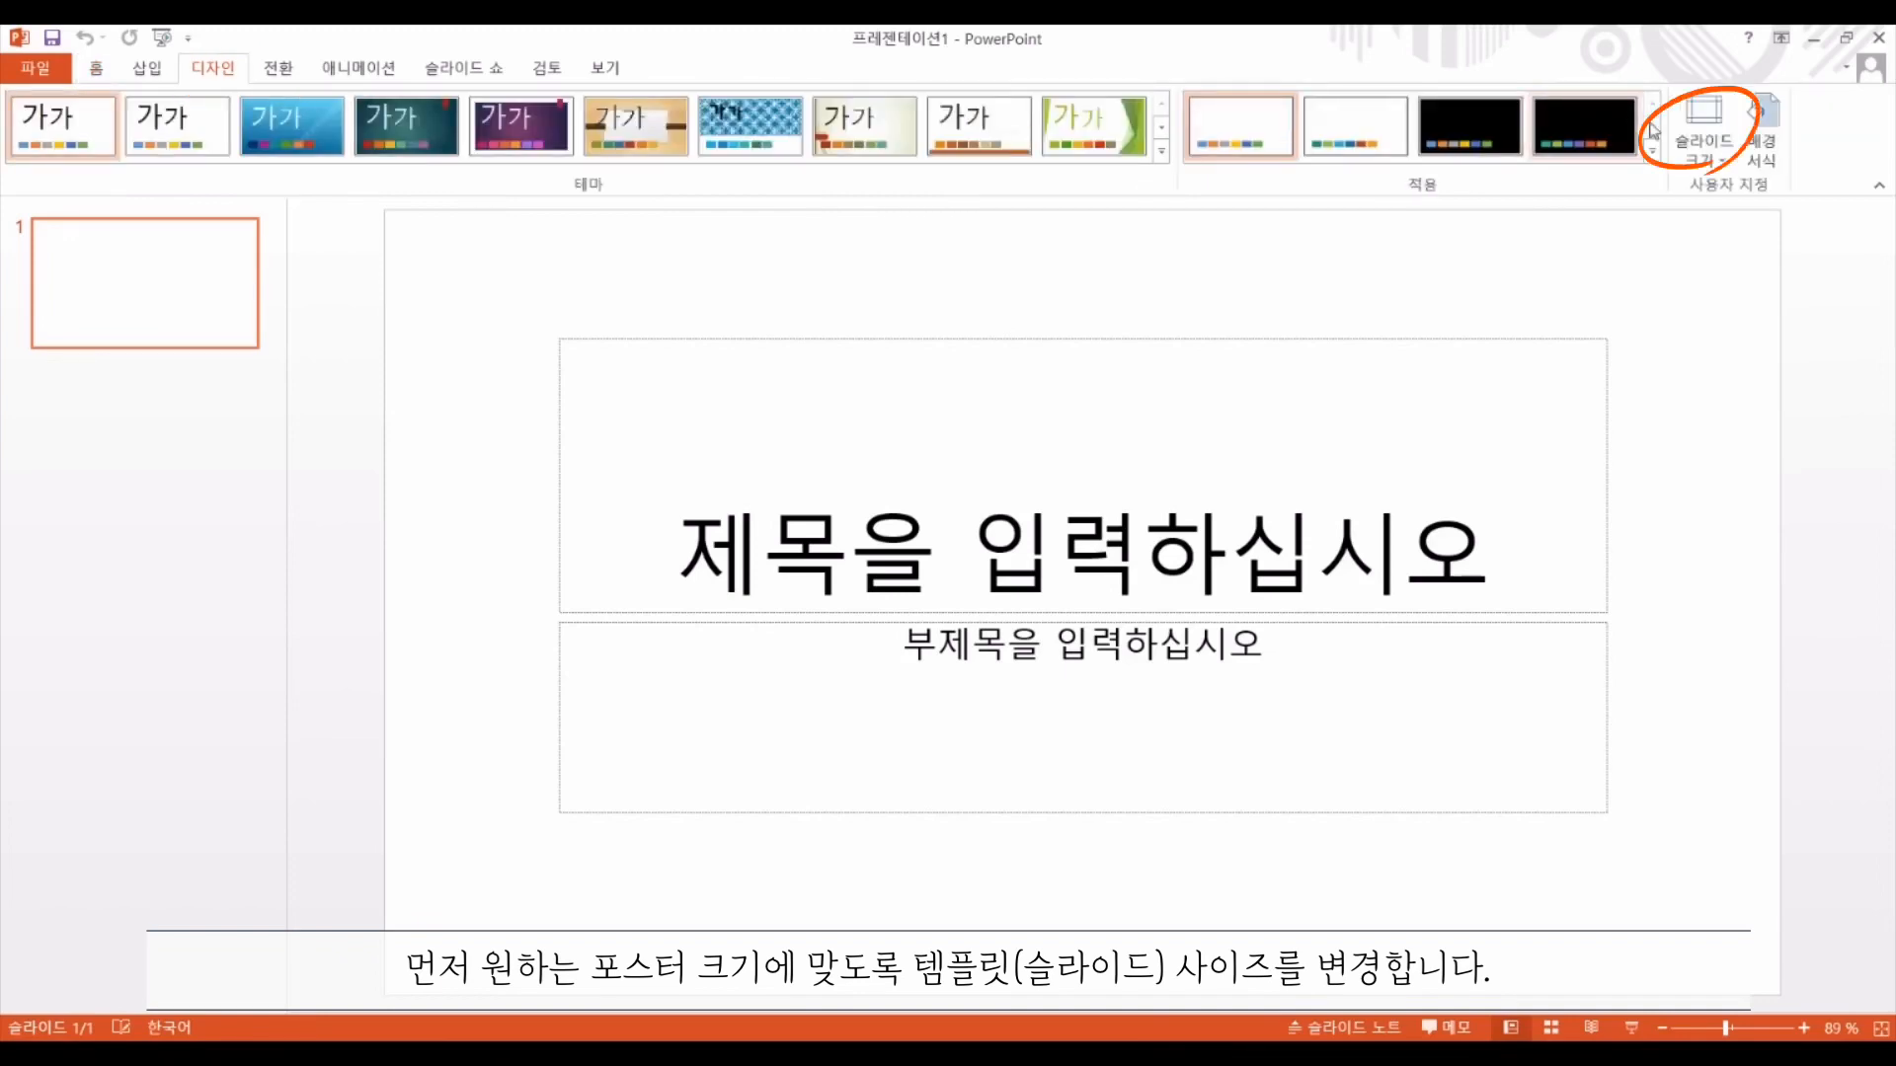
left_click(1709, 158)
left_click(1730, 288)
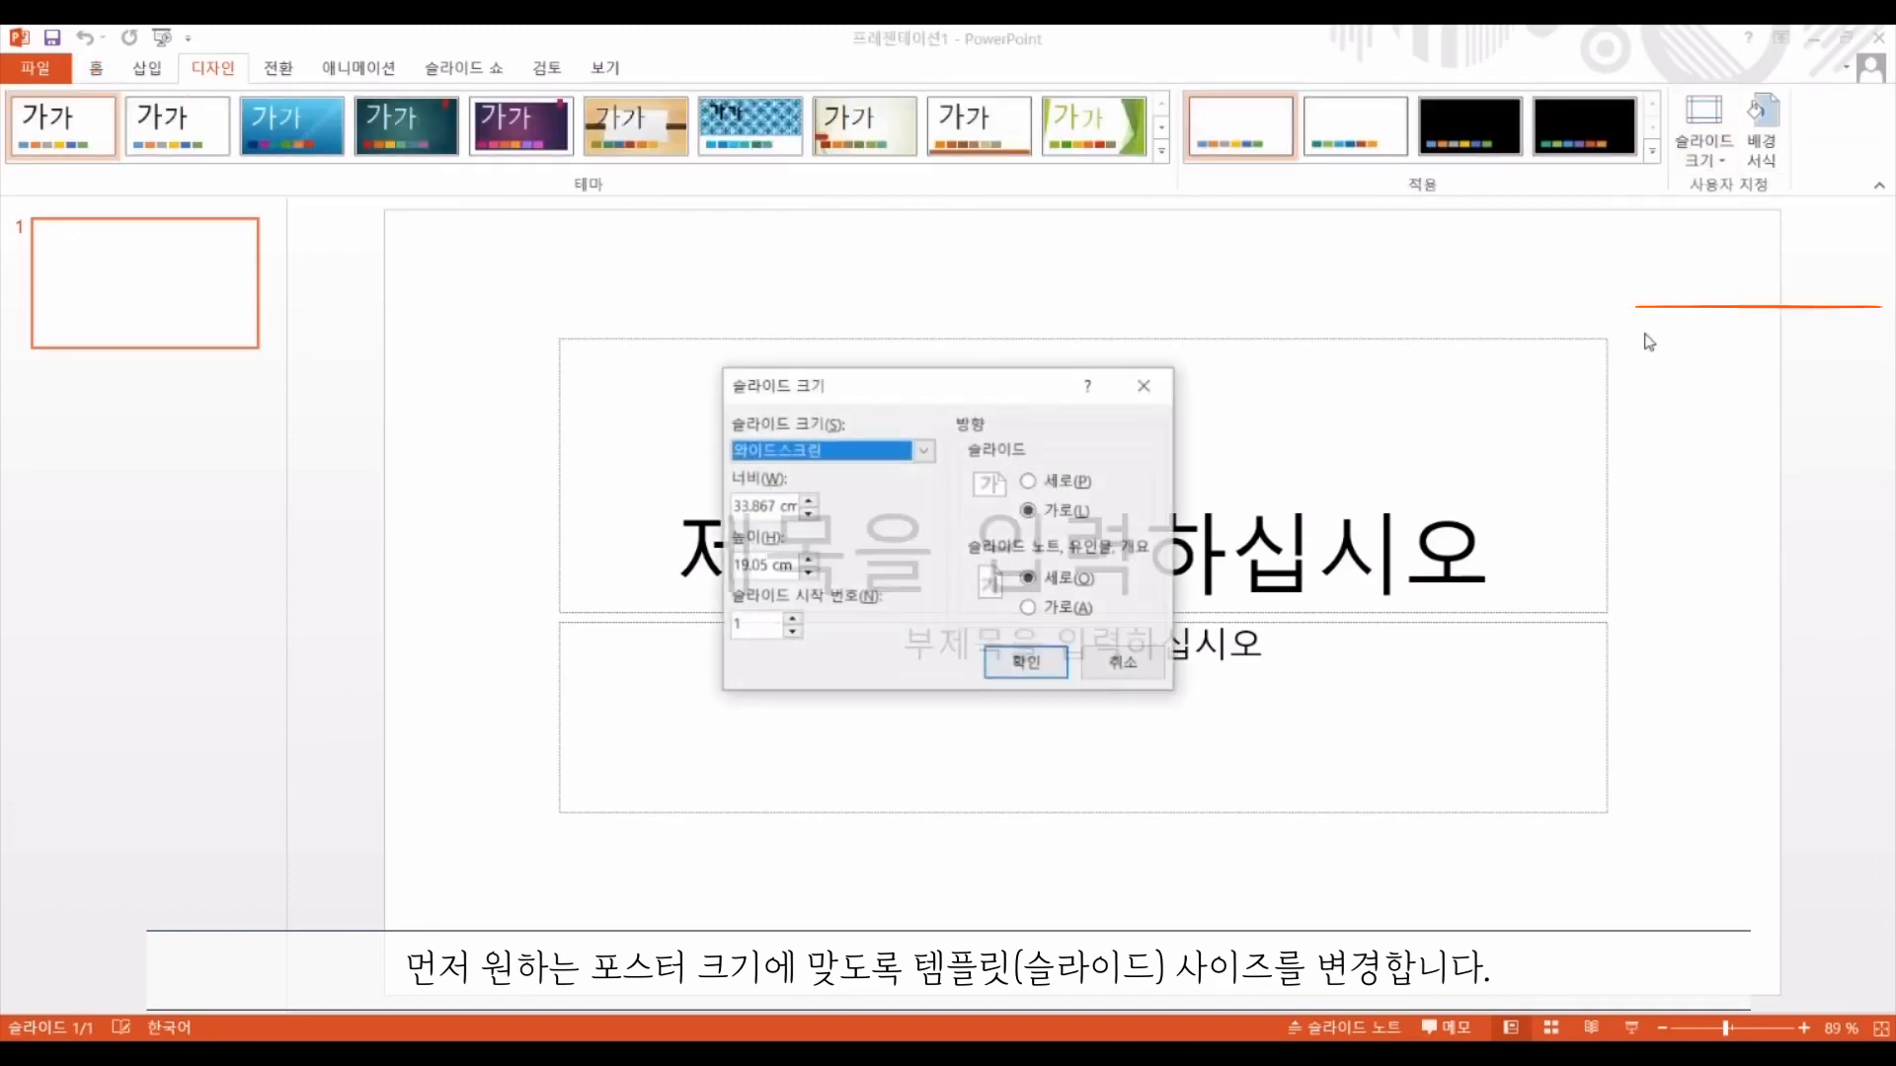
left_click(924, 451)
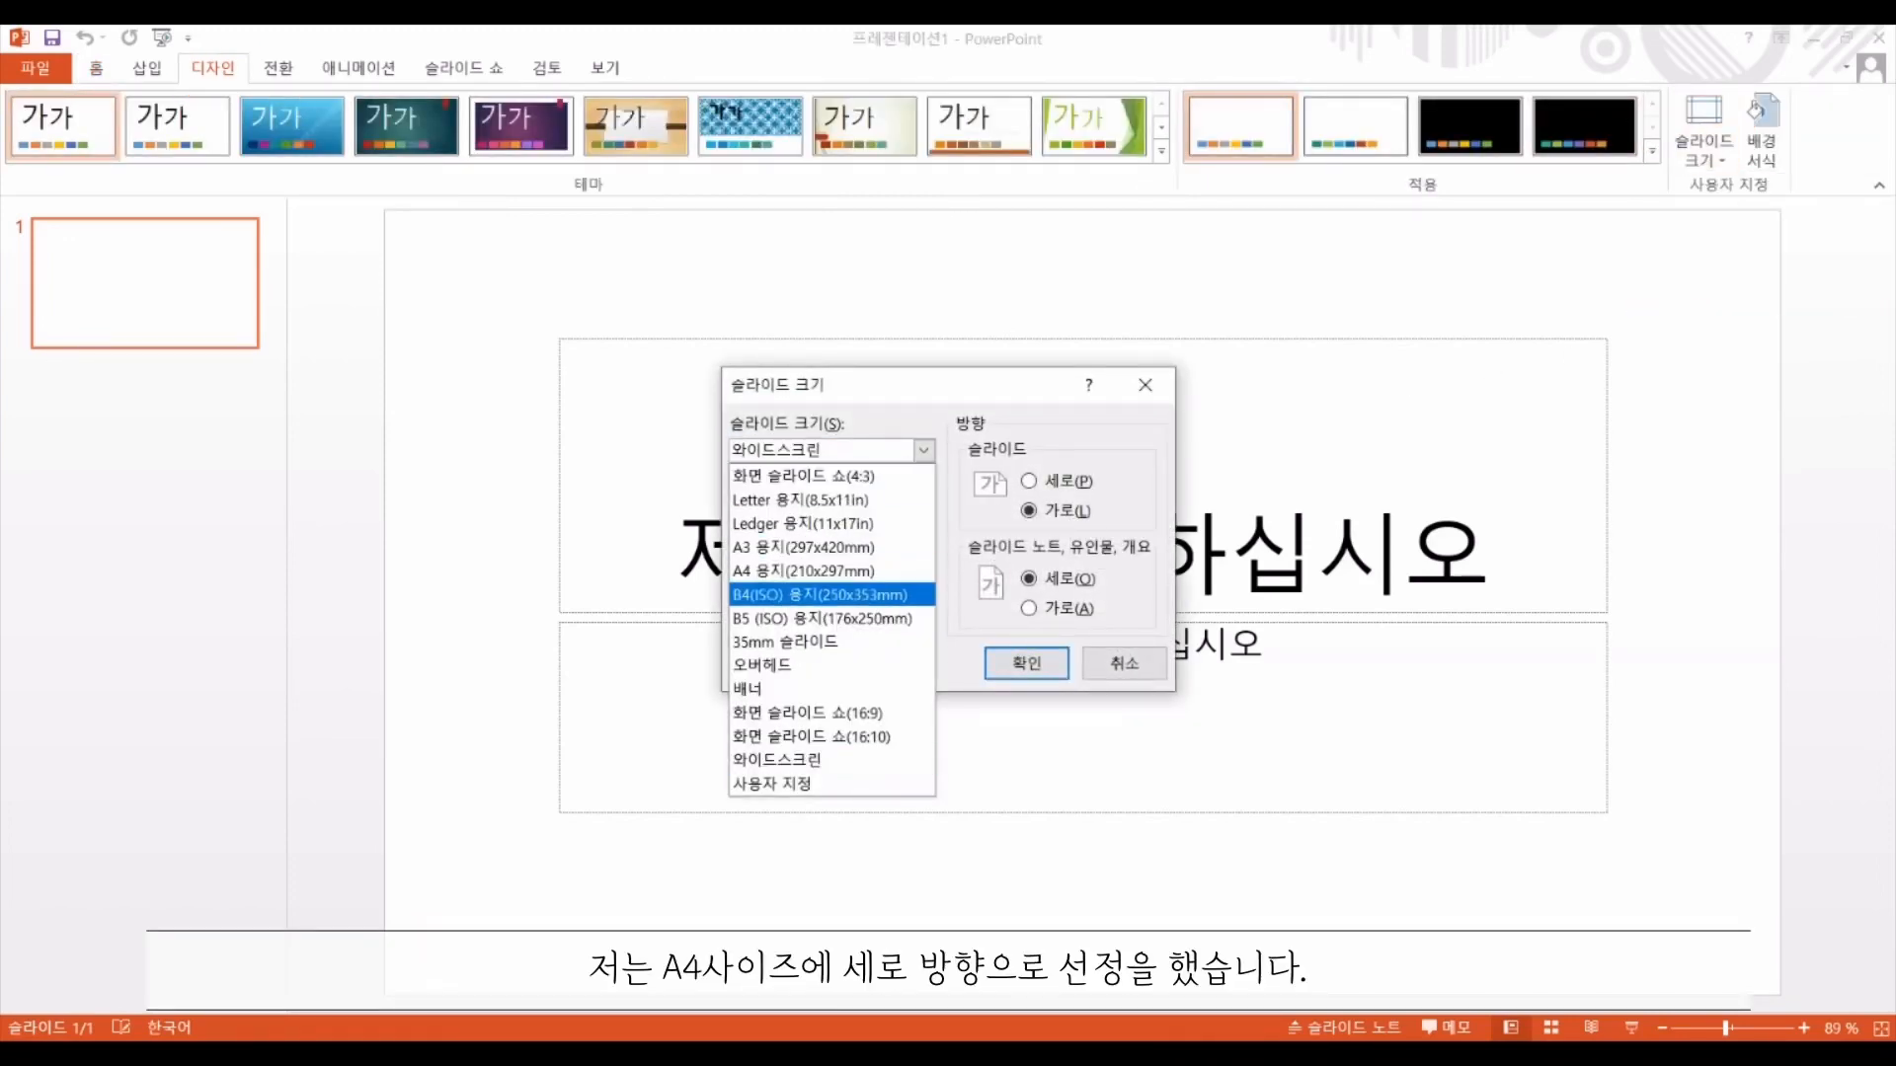
left_click(807, 572)
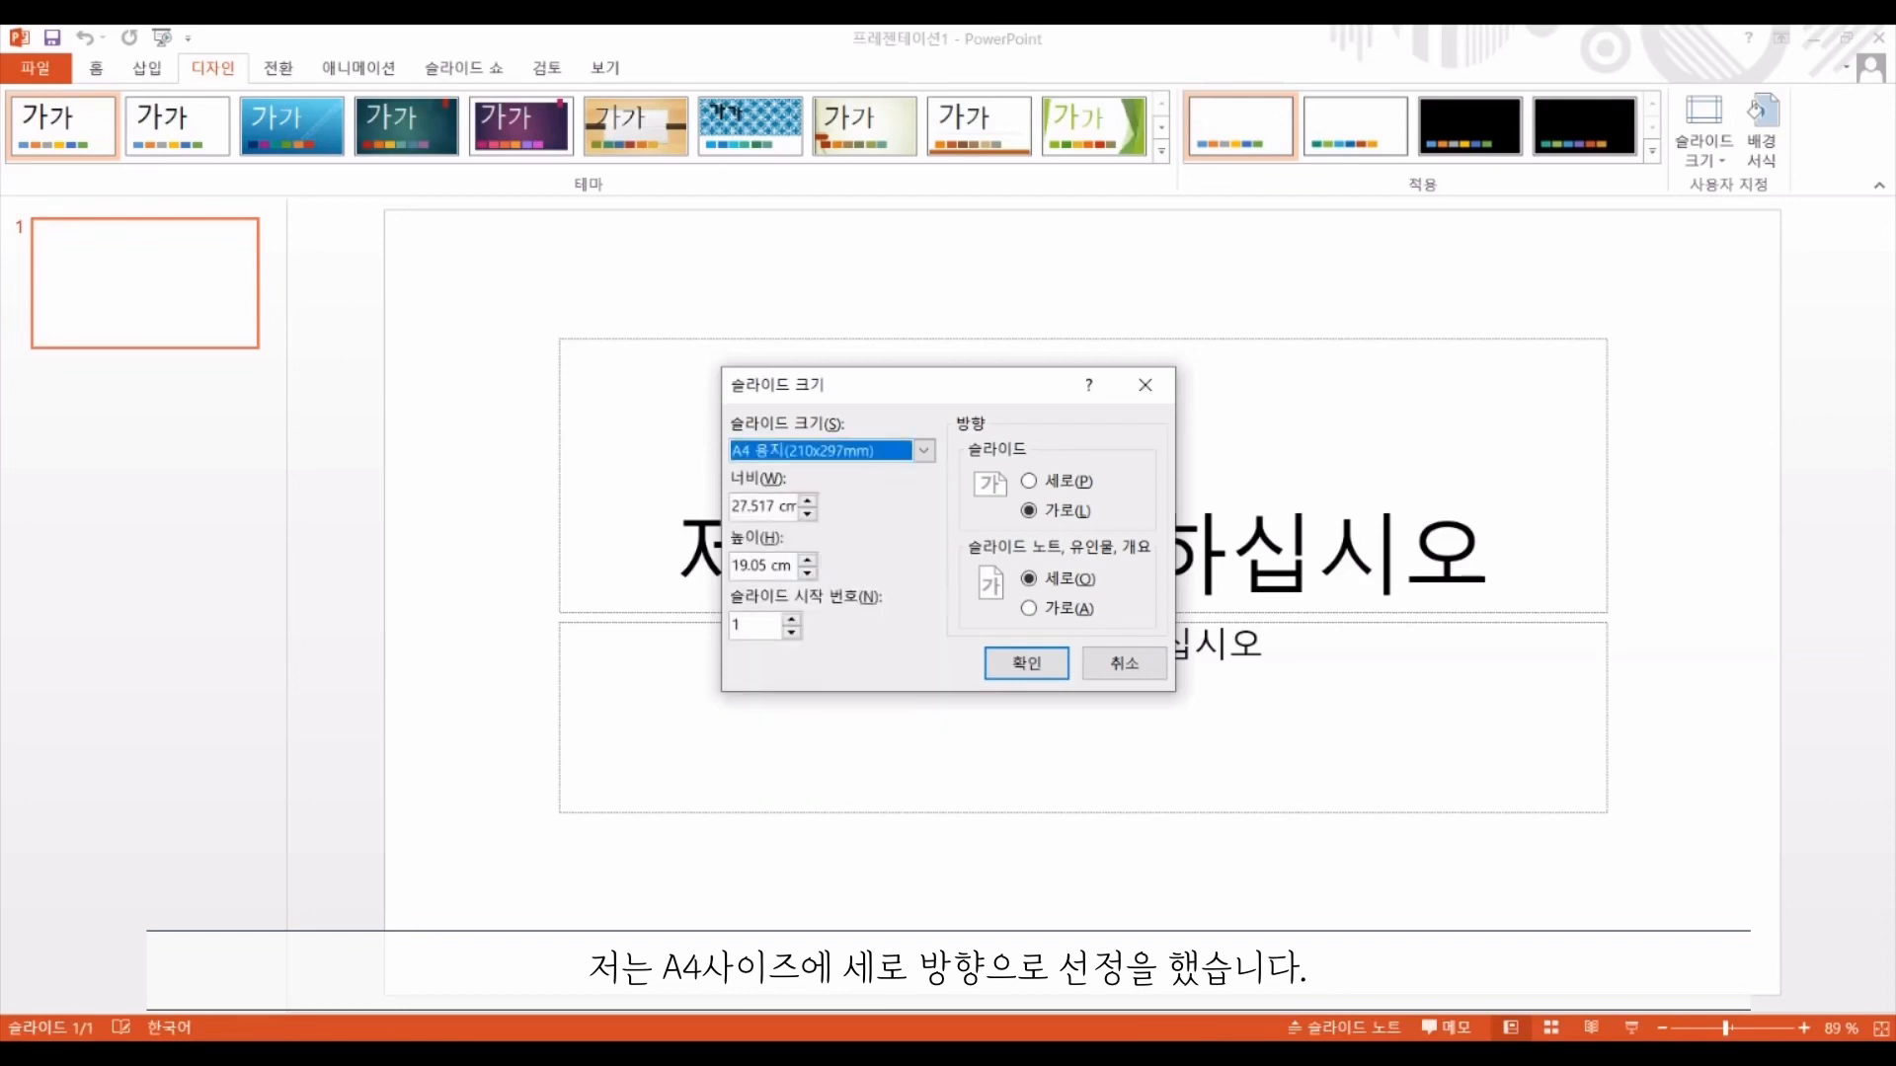
left_click(1026, 662)
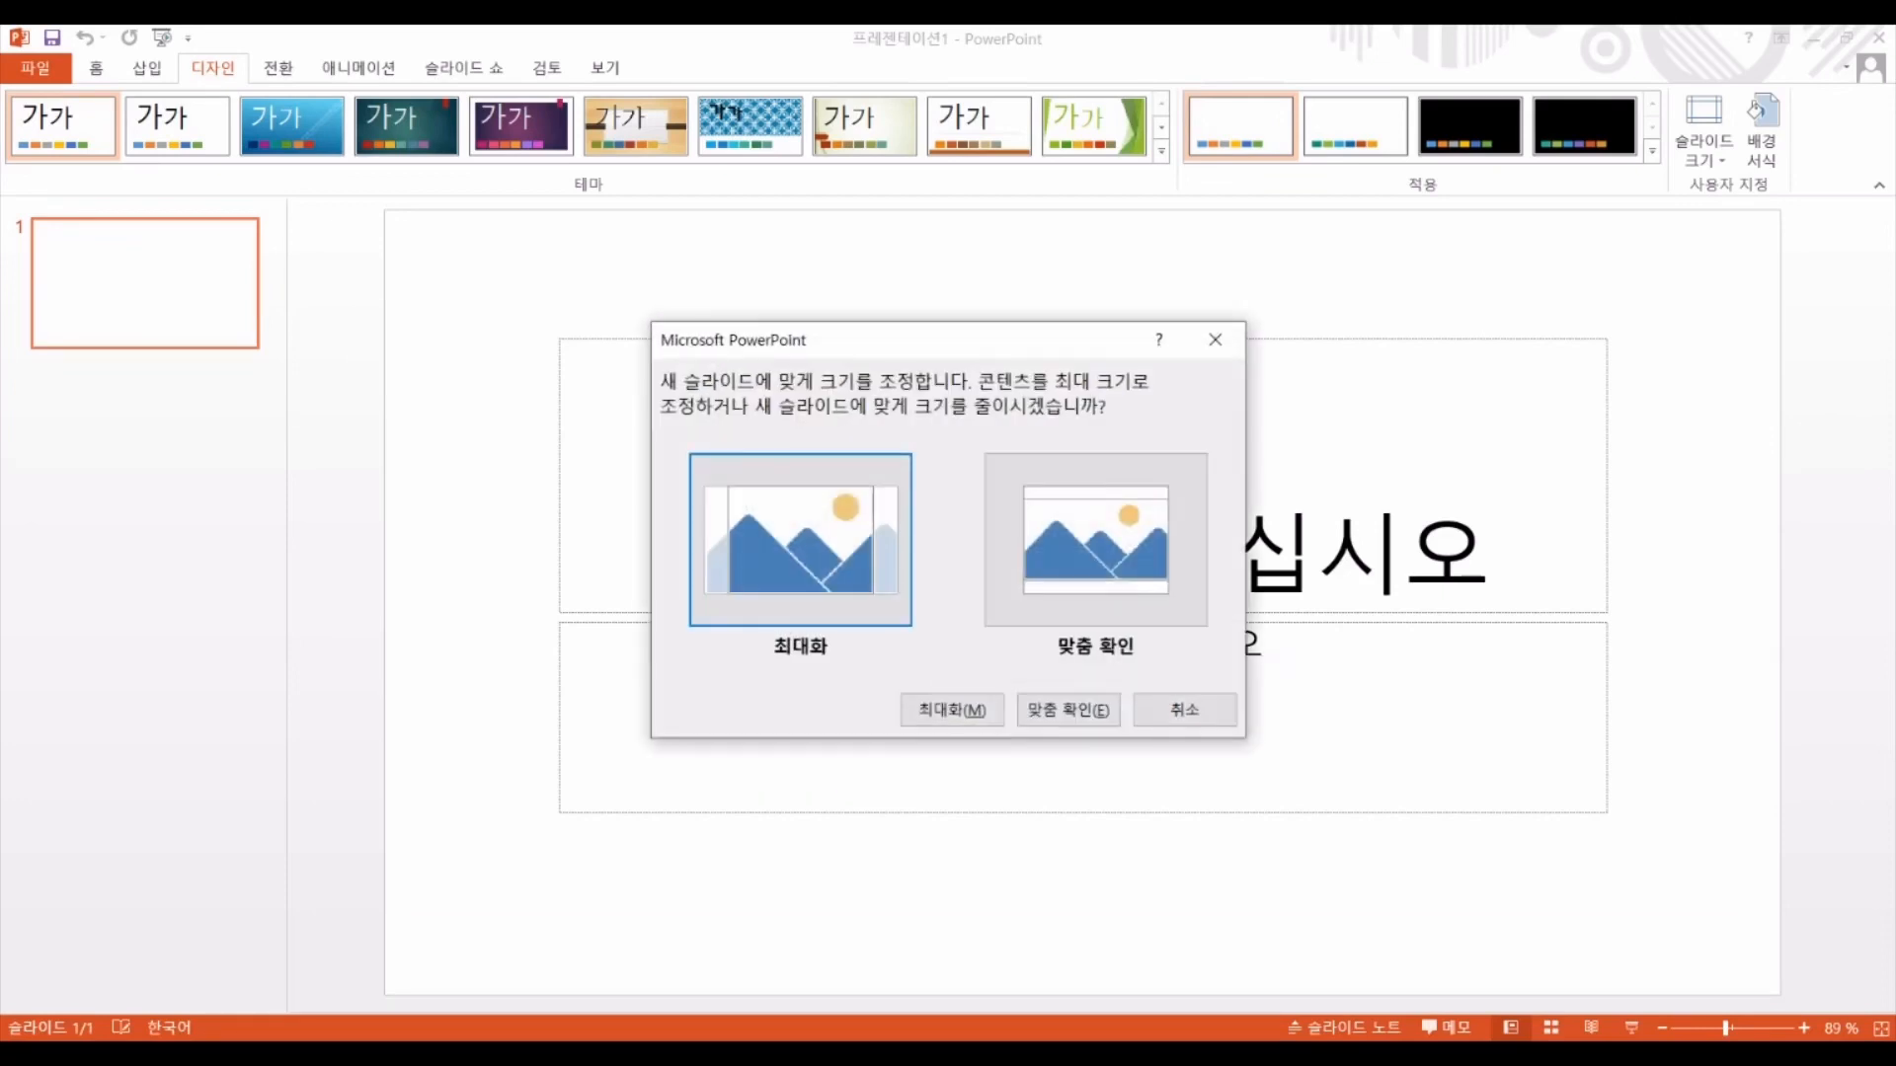
left_click(974, 709)
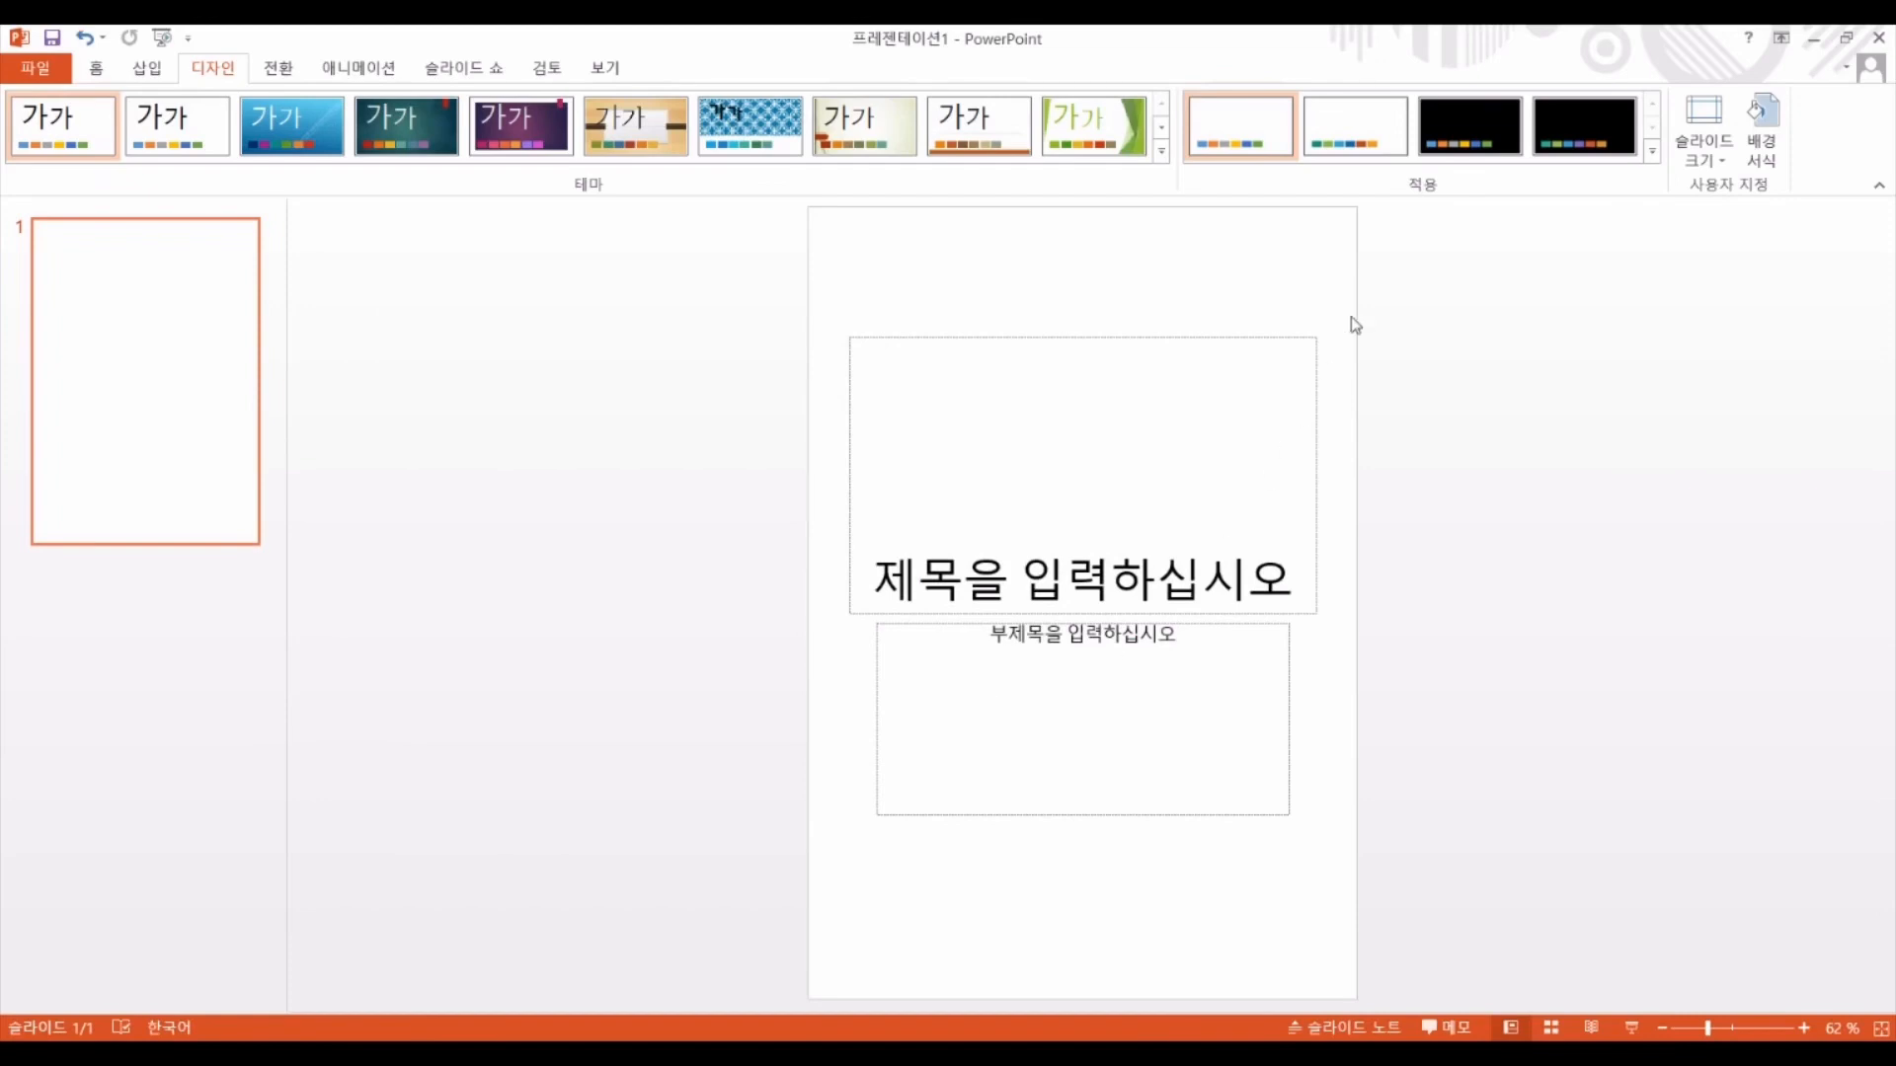
left_click_drag(1367, 298, 801, 872)
key("Delete")
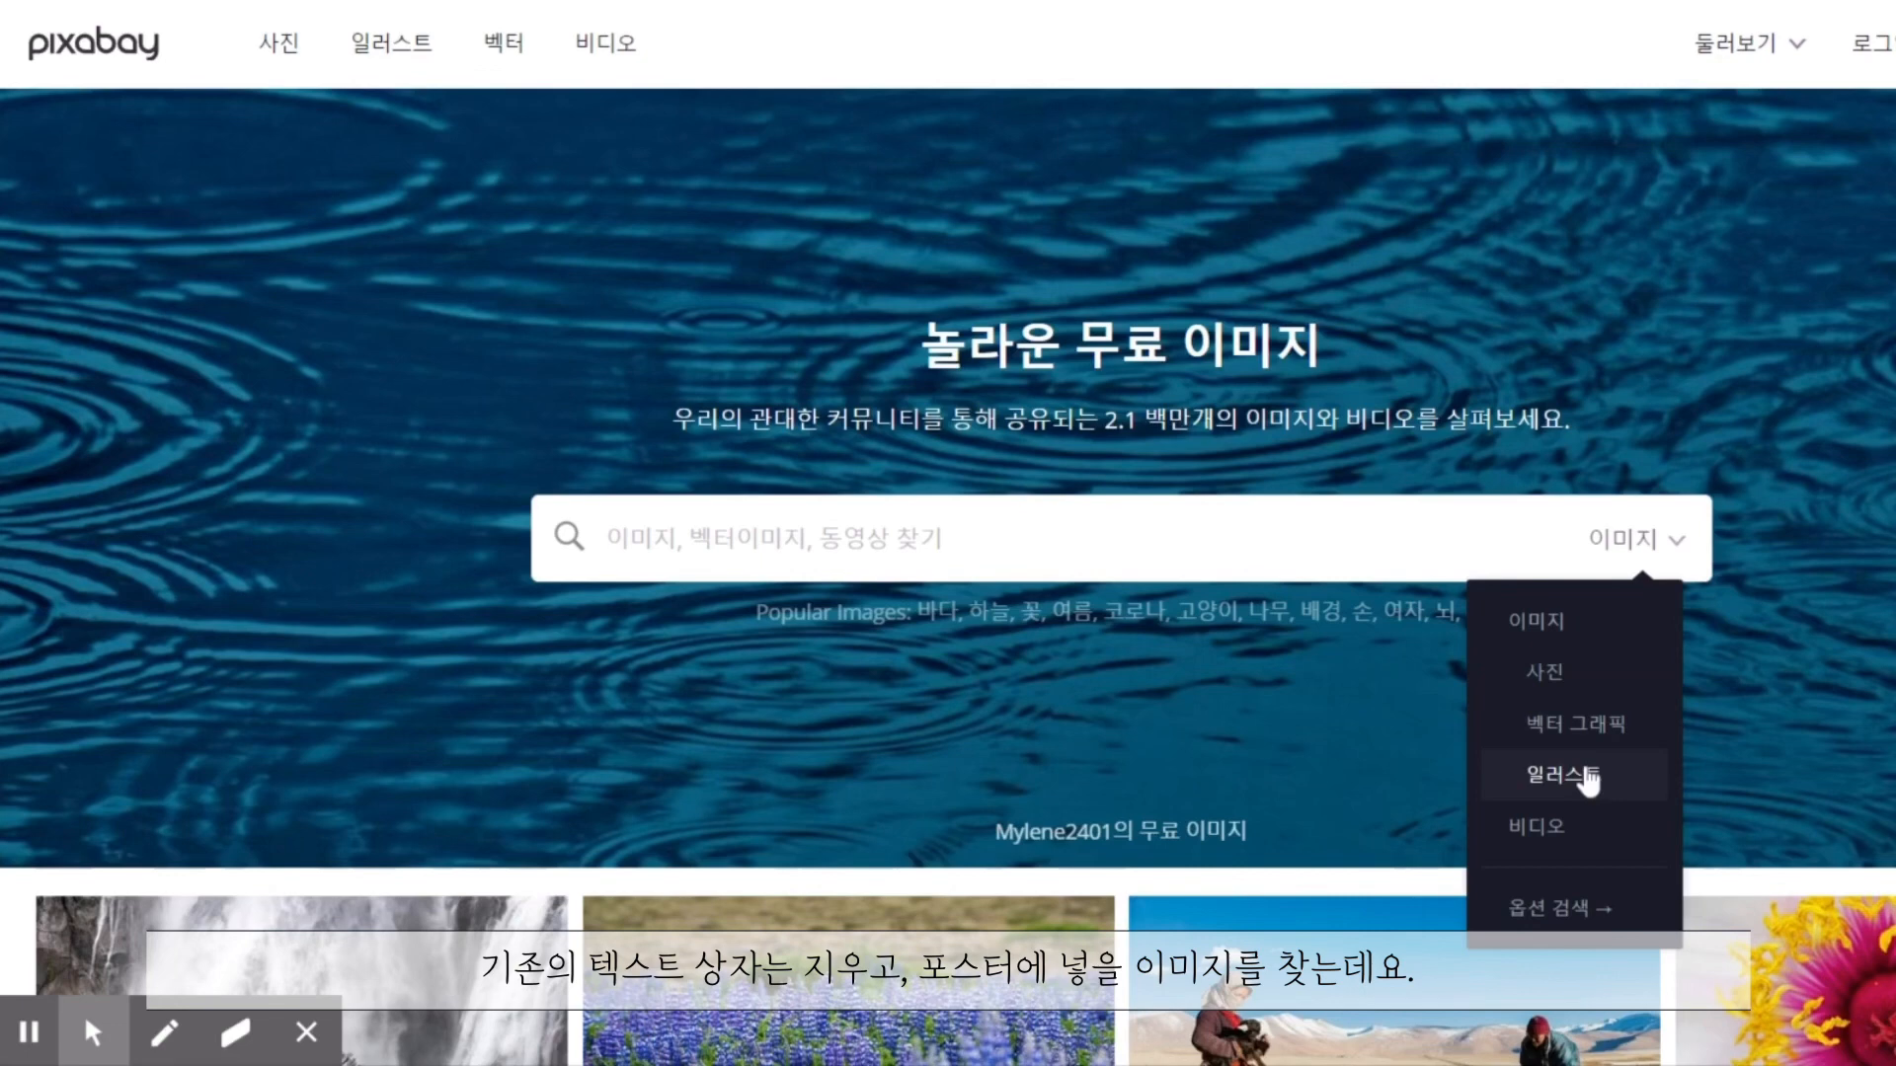
On Pixabay, search the illustrations (일러스트) for "코로나 마스크"
left_click(1595, 778)
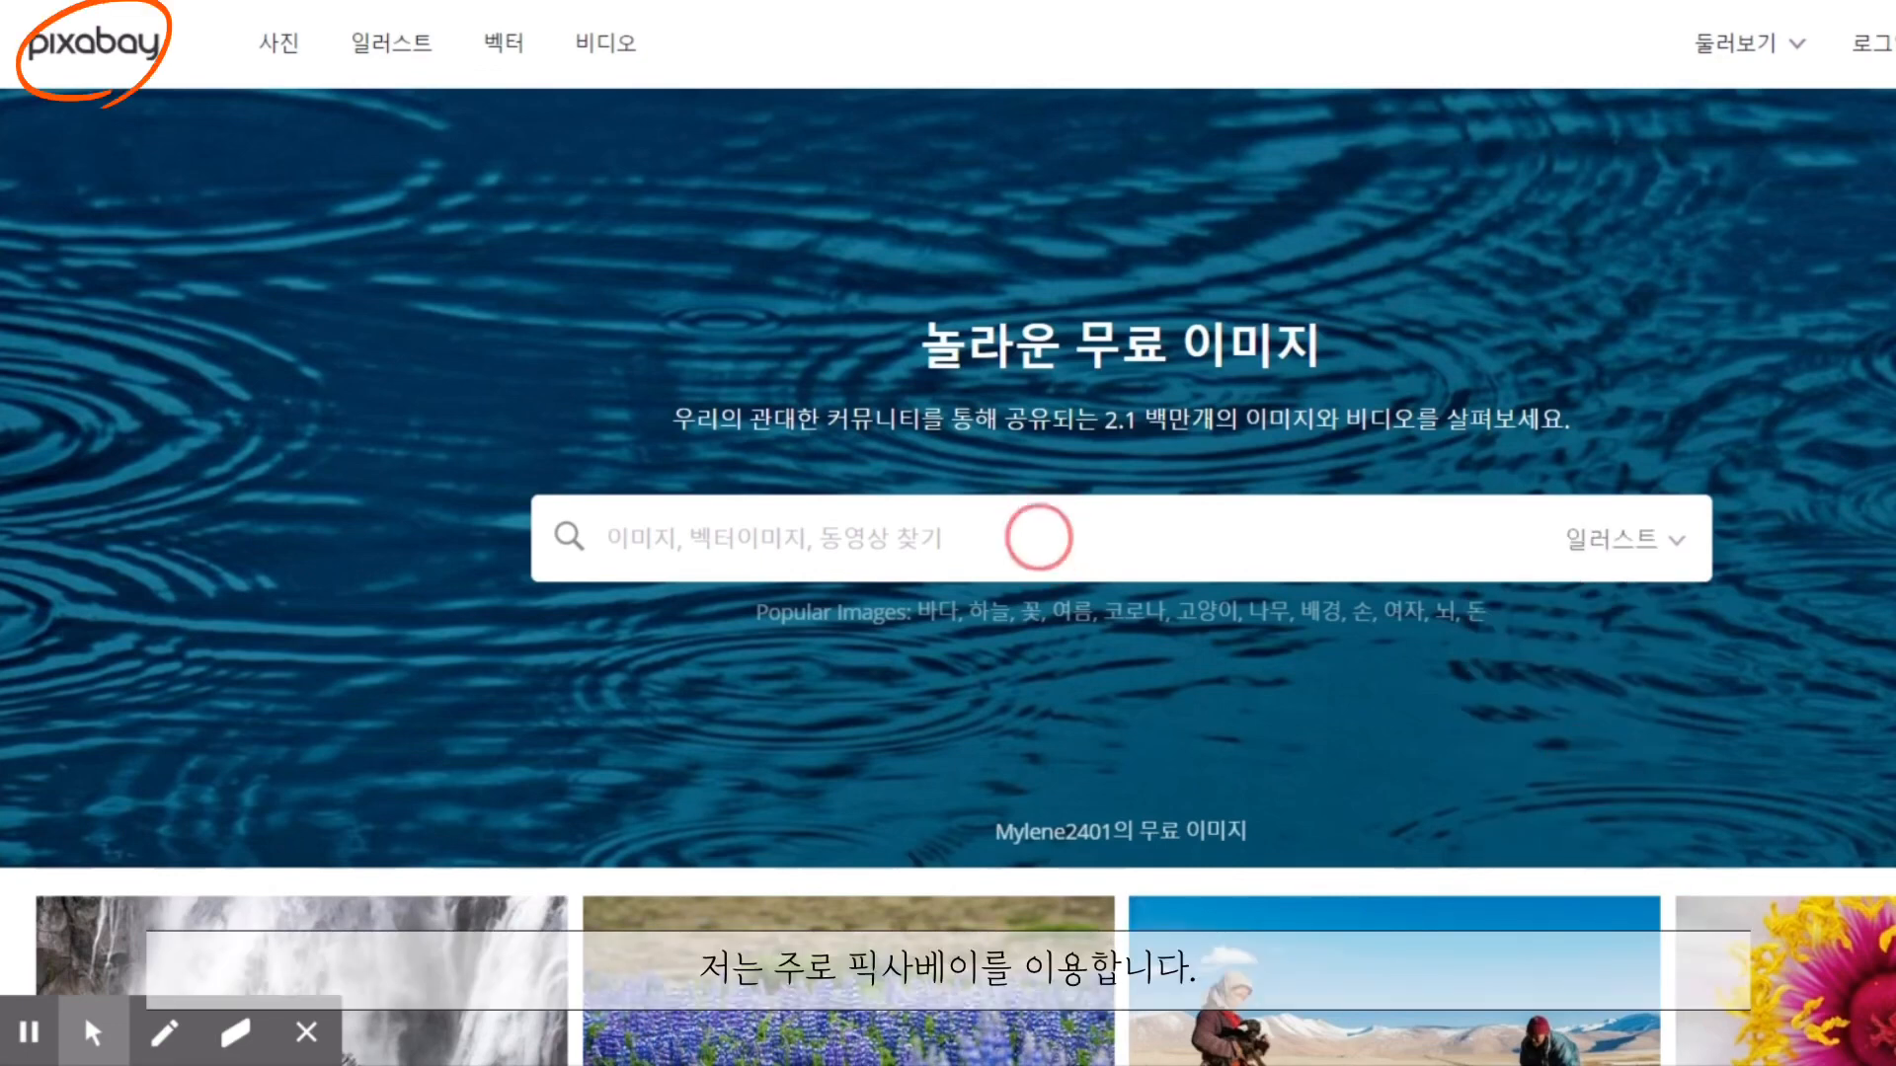
type("코로나 마스크")
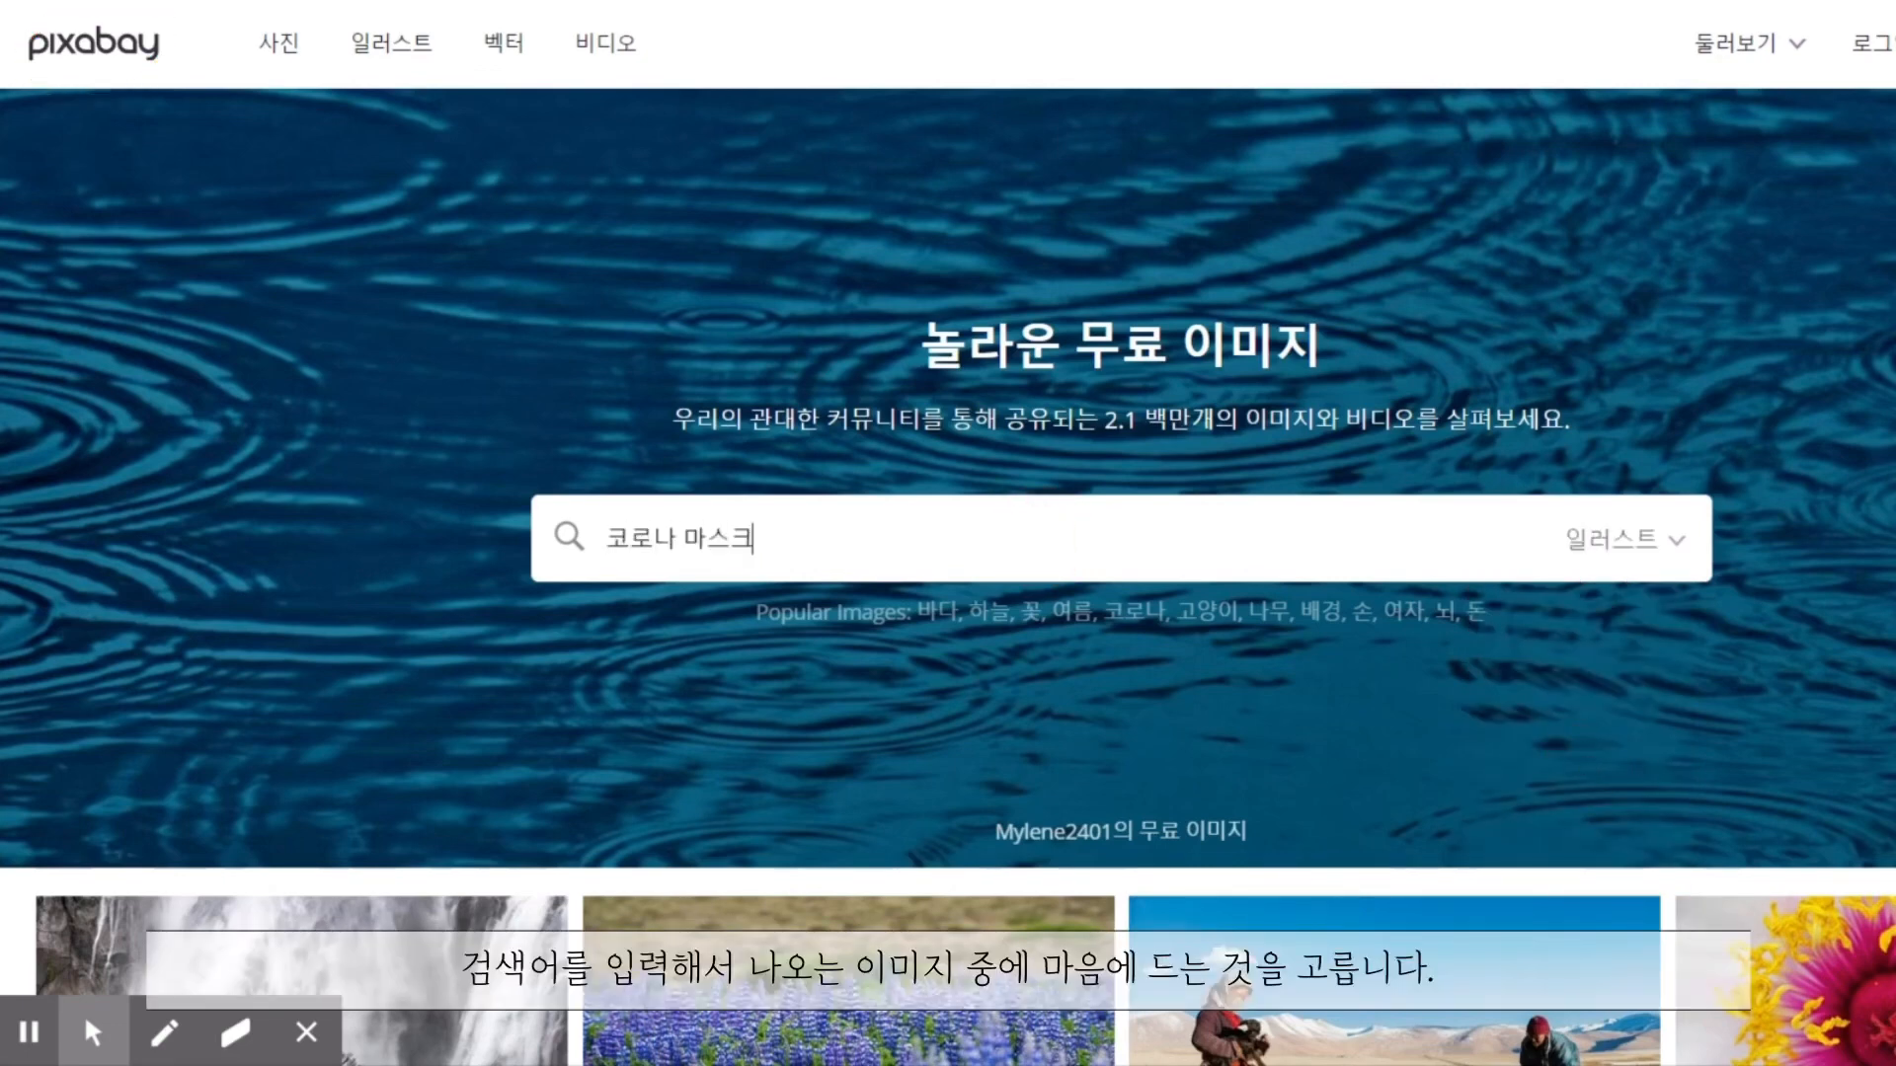
key("Return")
Browse the illustrations and open the light-blue face mask on a dark teal background
scroll(1026, 563, "down", 5)
scroll(1056, 543, "down", 3)
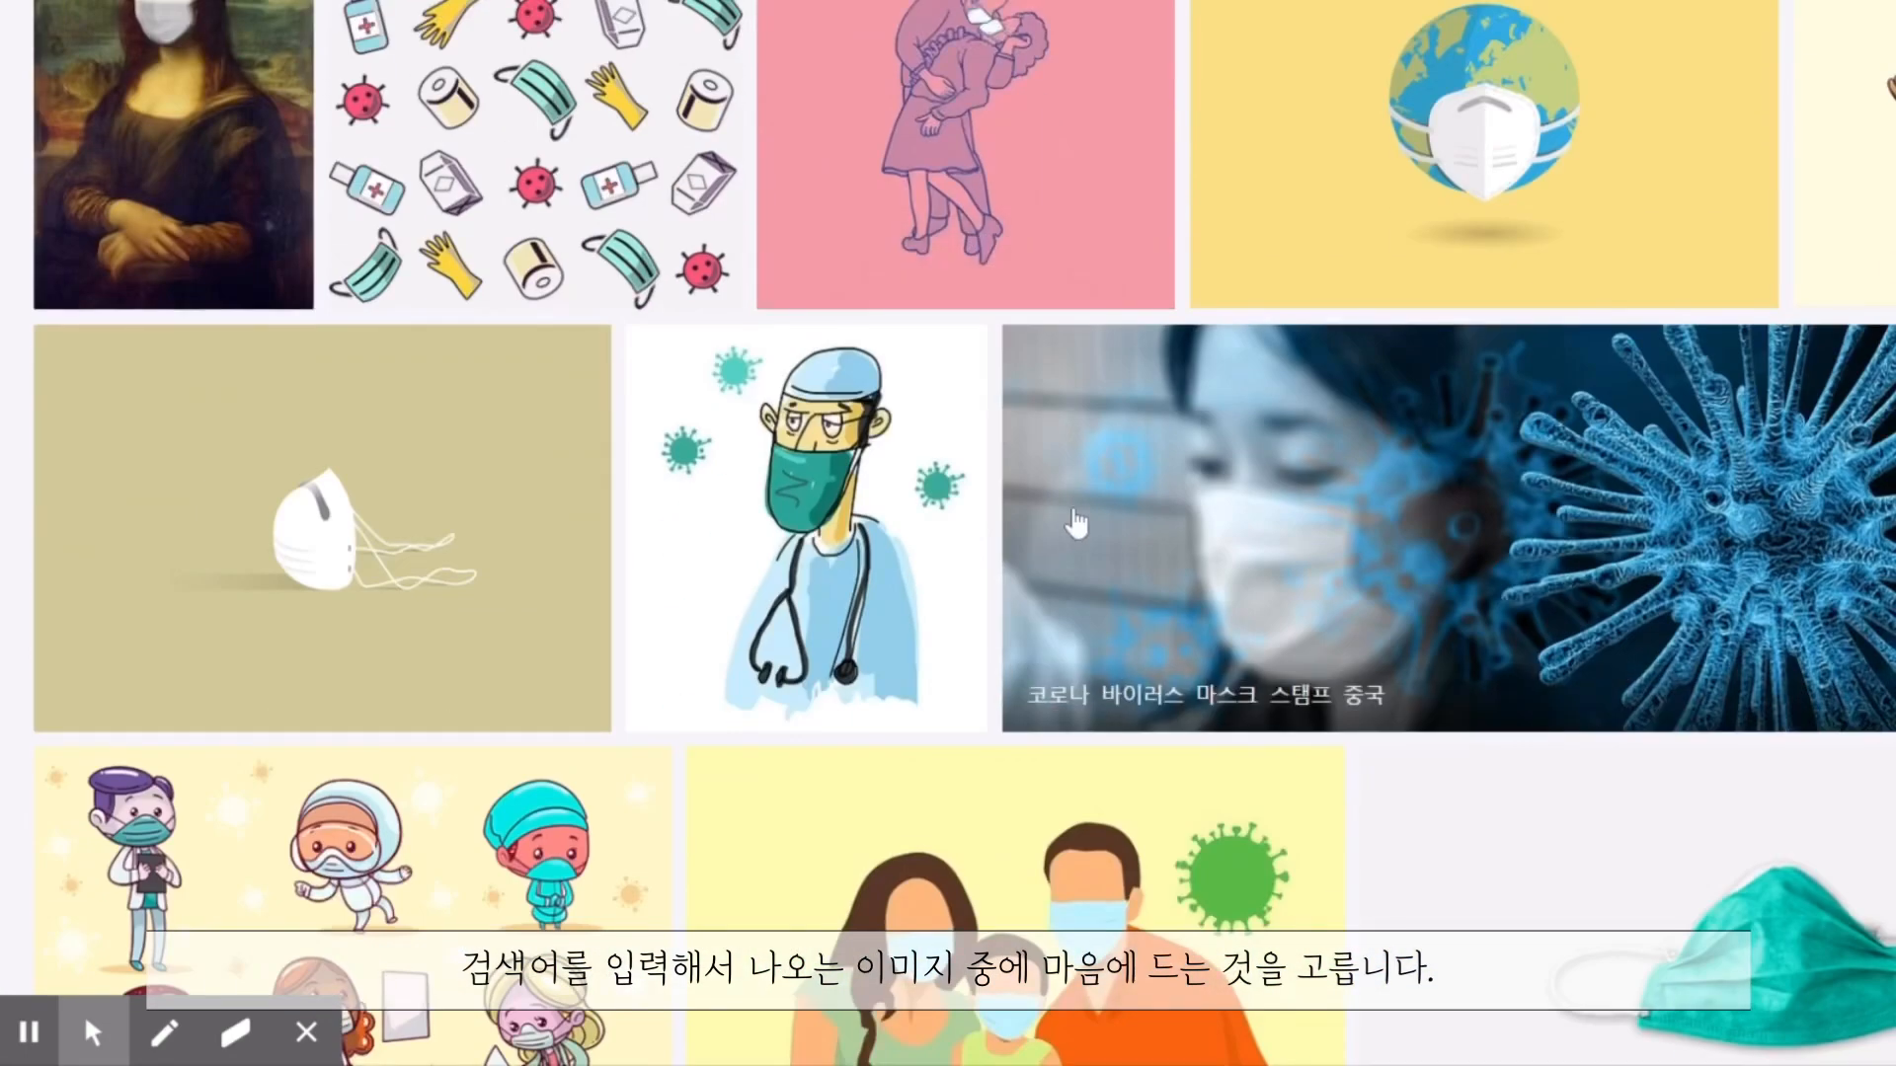
scroll(696, 553, "down", 1)
scroll(696, 553, "down", 20)
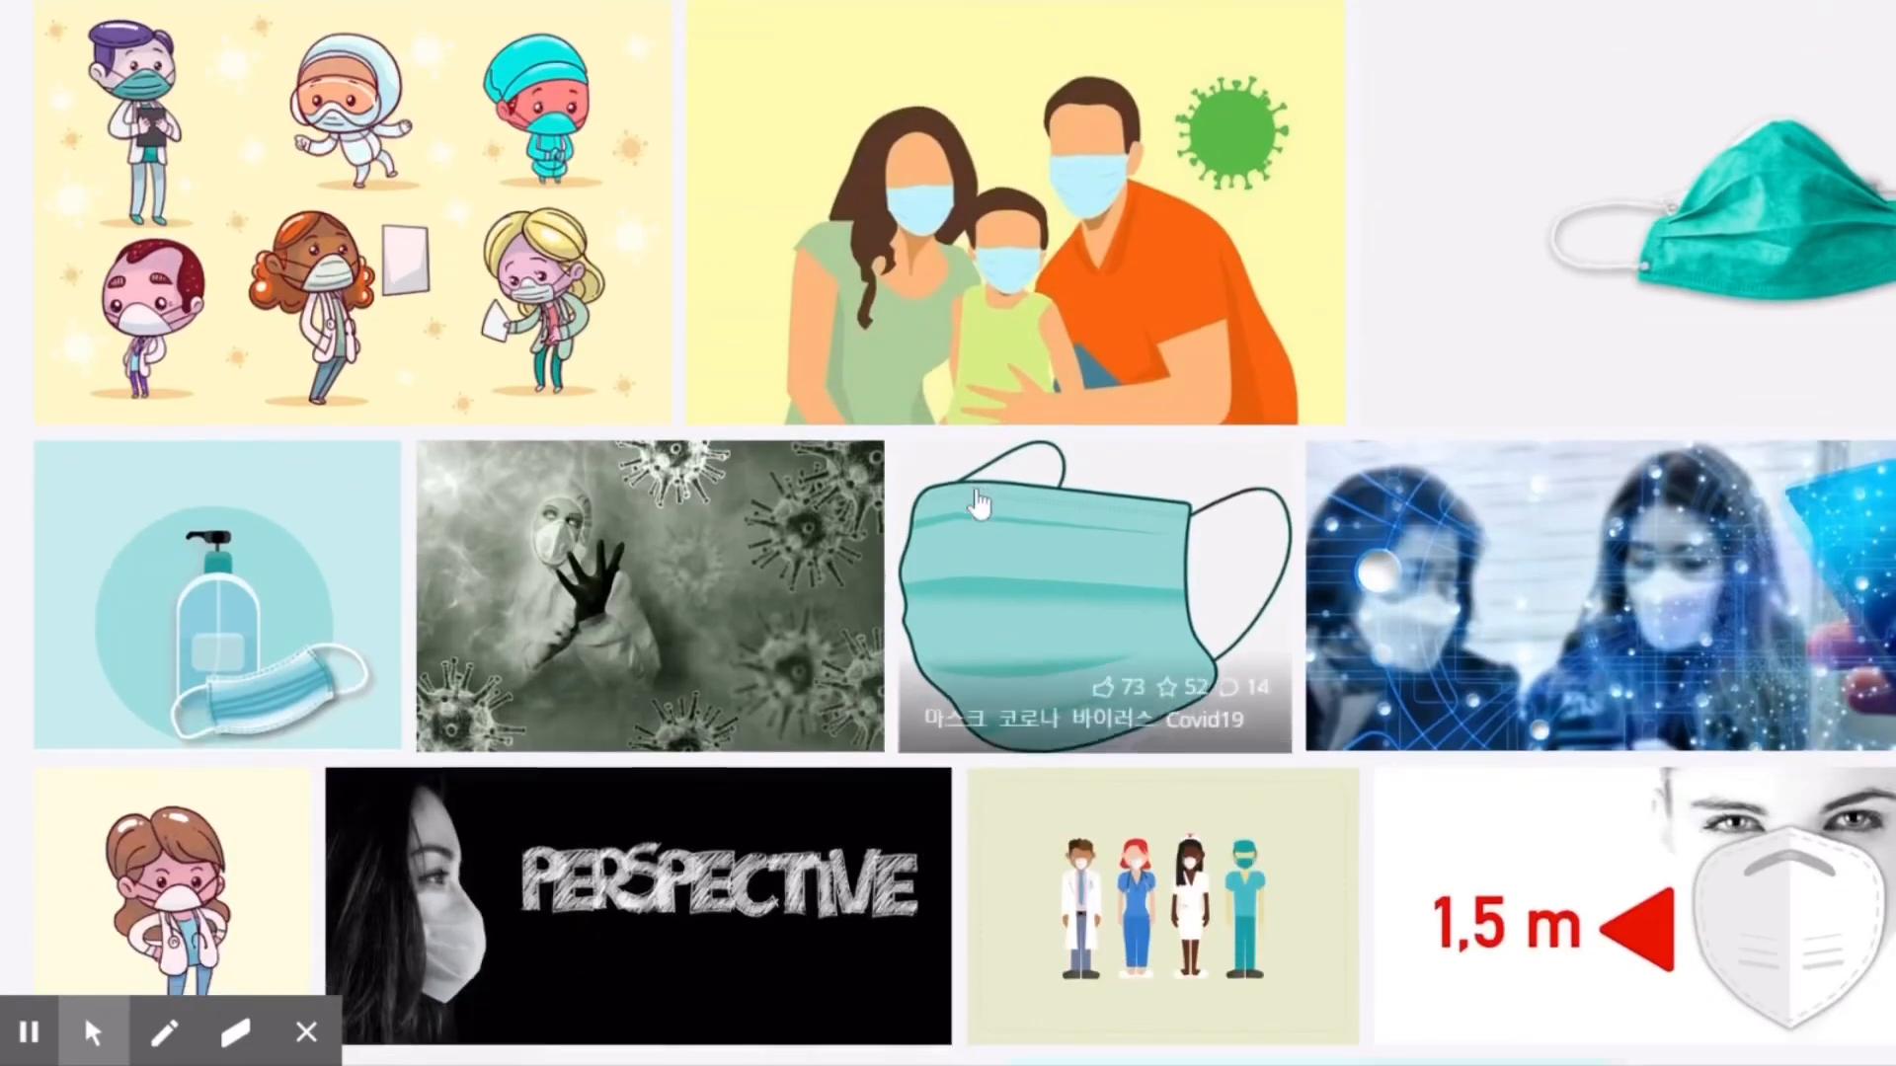
scroll(1115, 456, "down", 20)
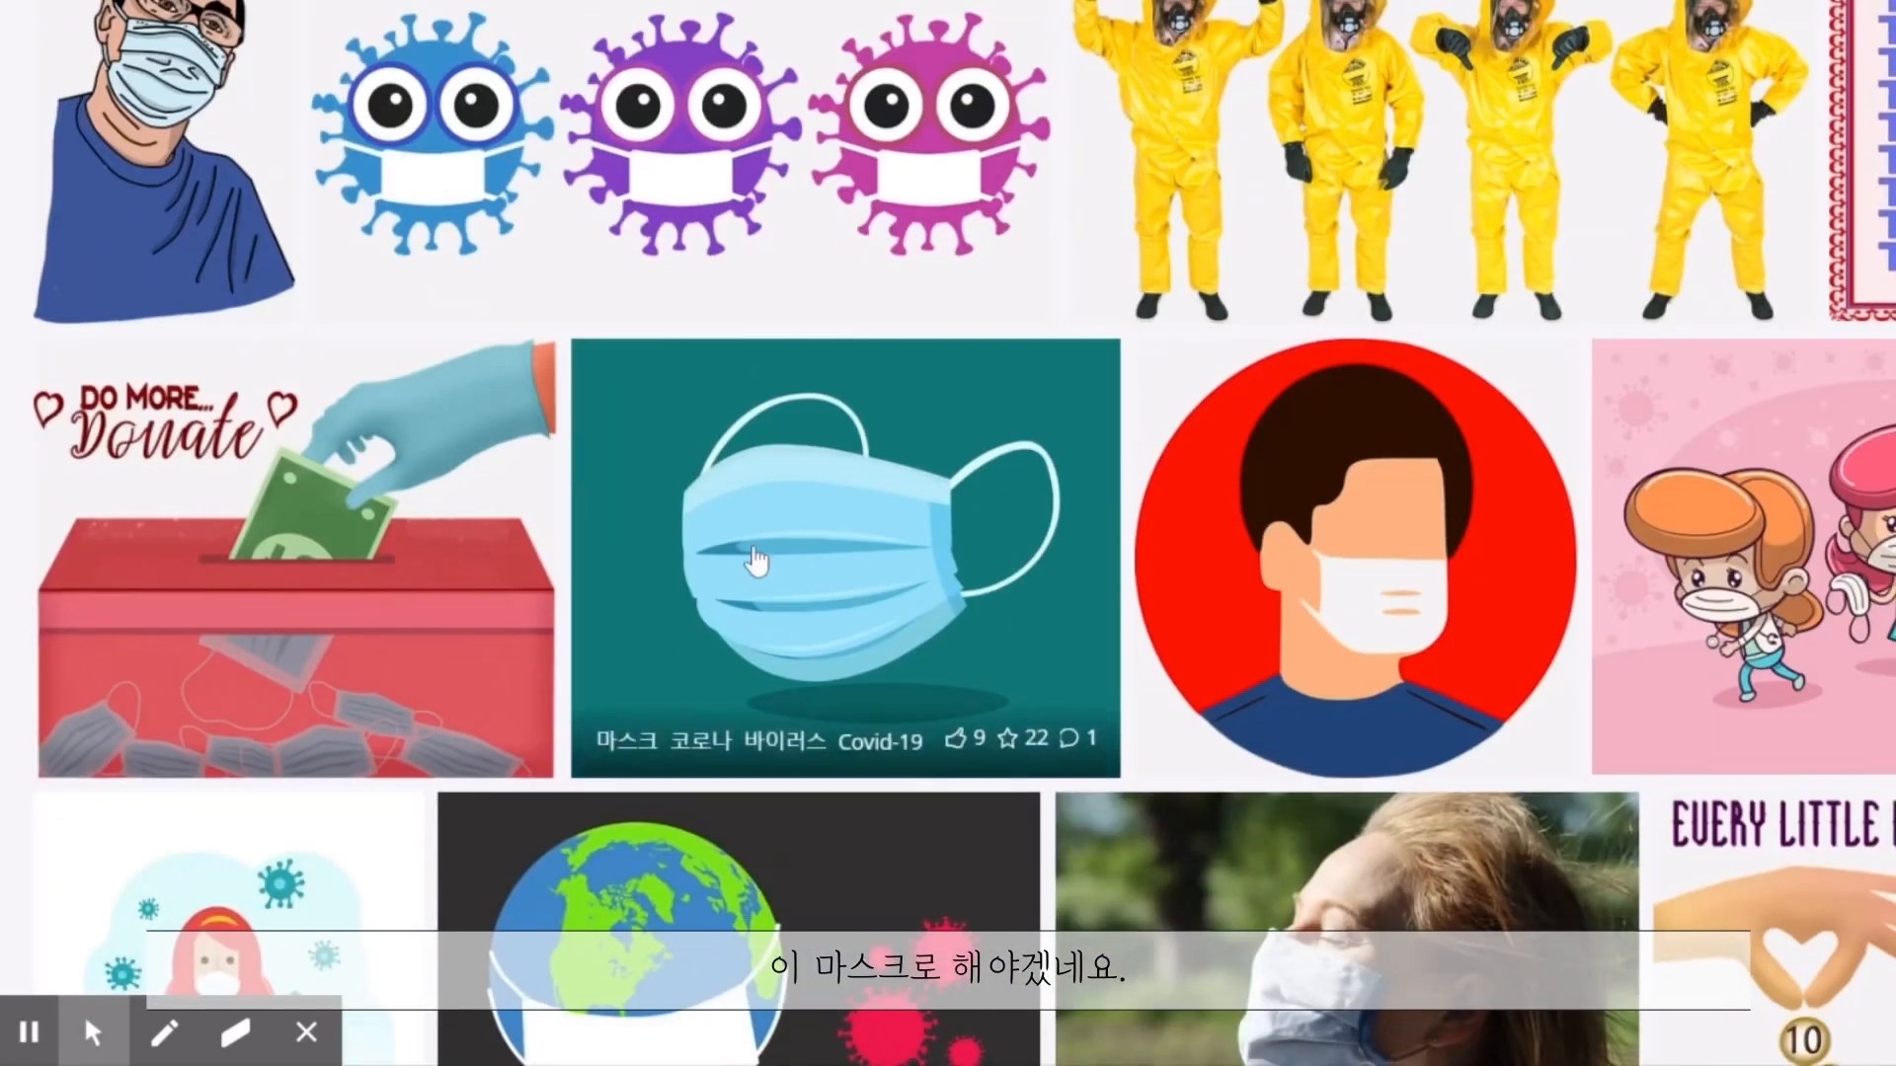
left_click(897, 589)
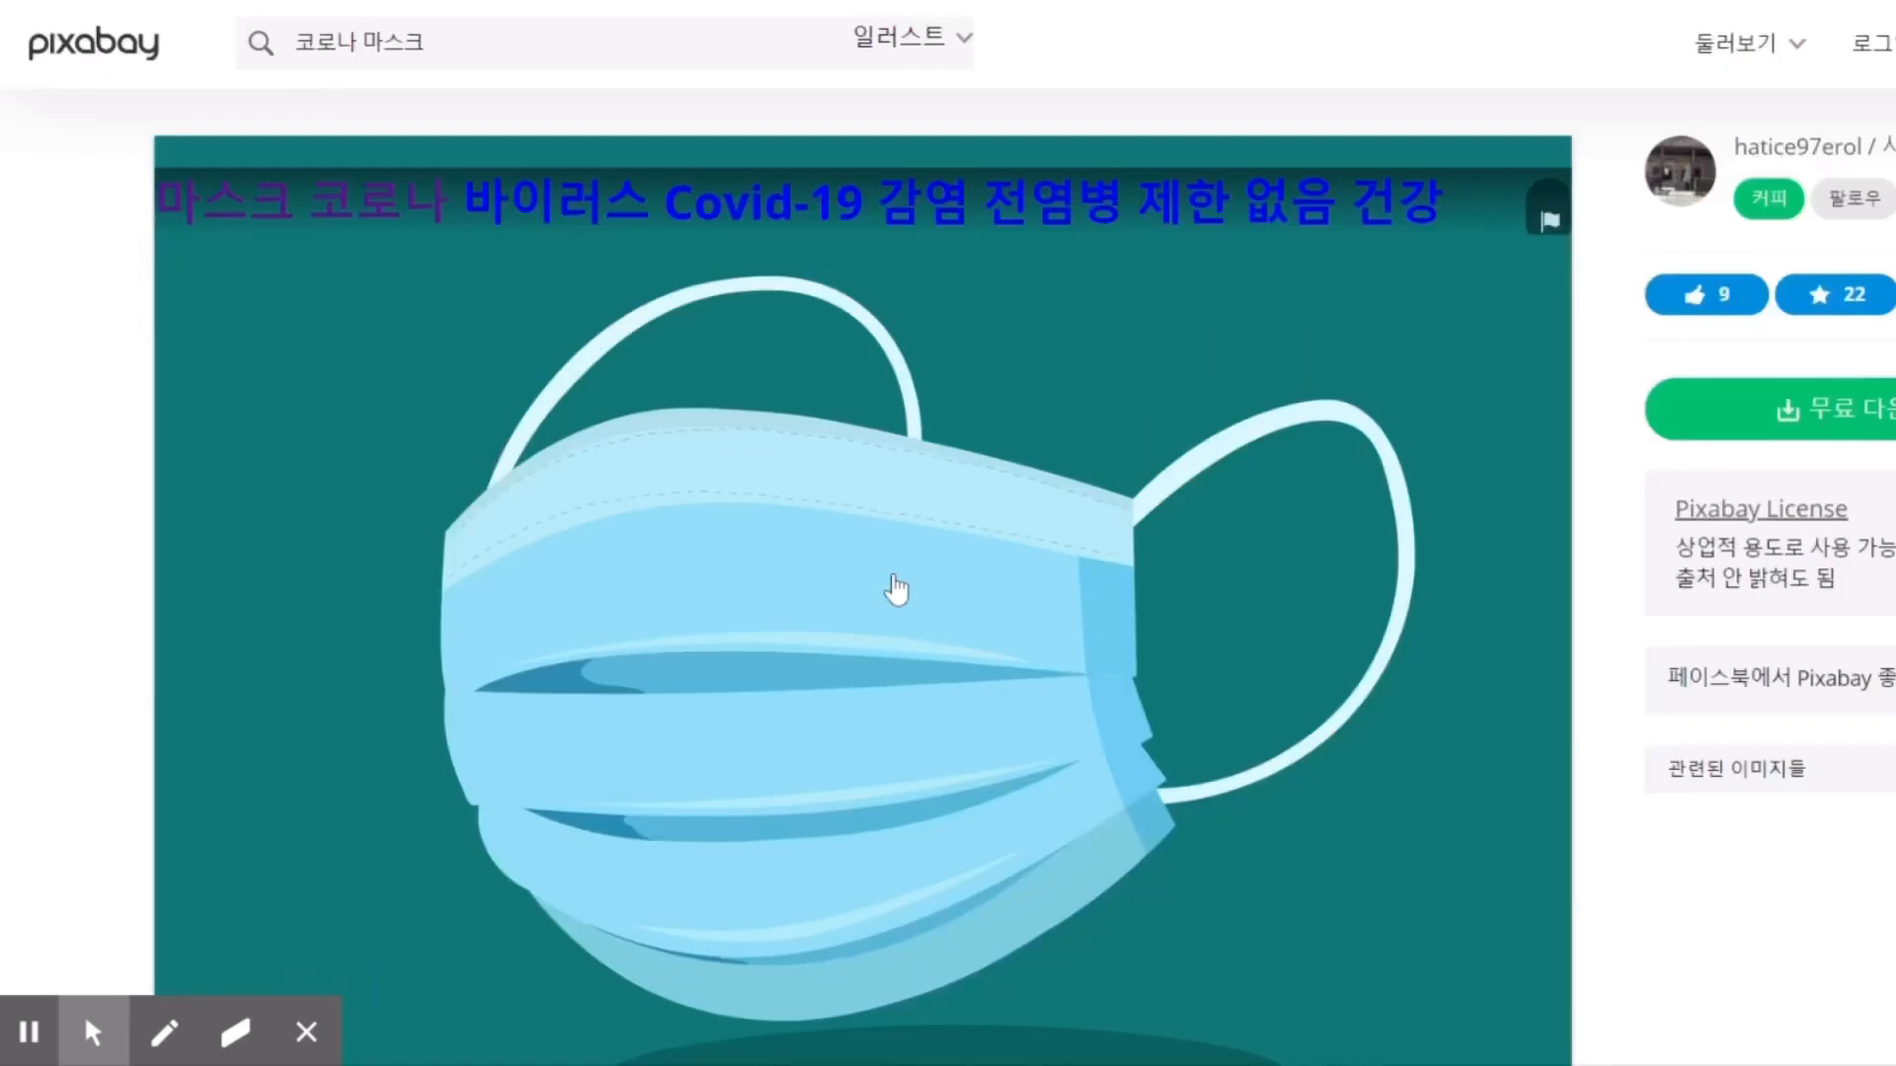
scroll(1451, 583, "down", 2)
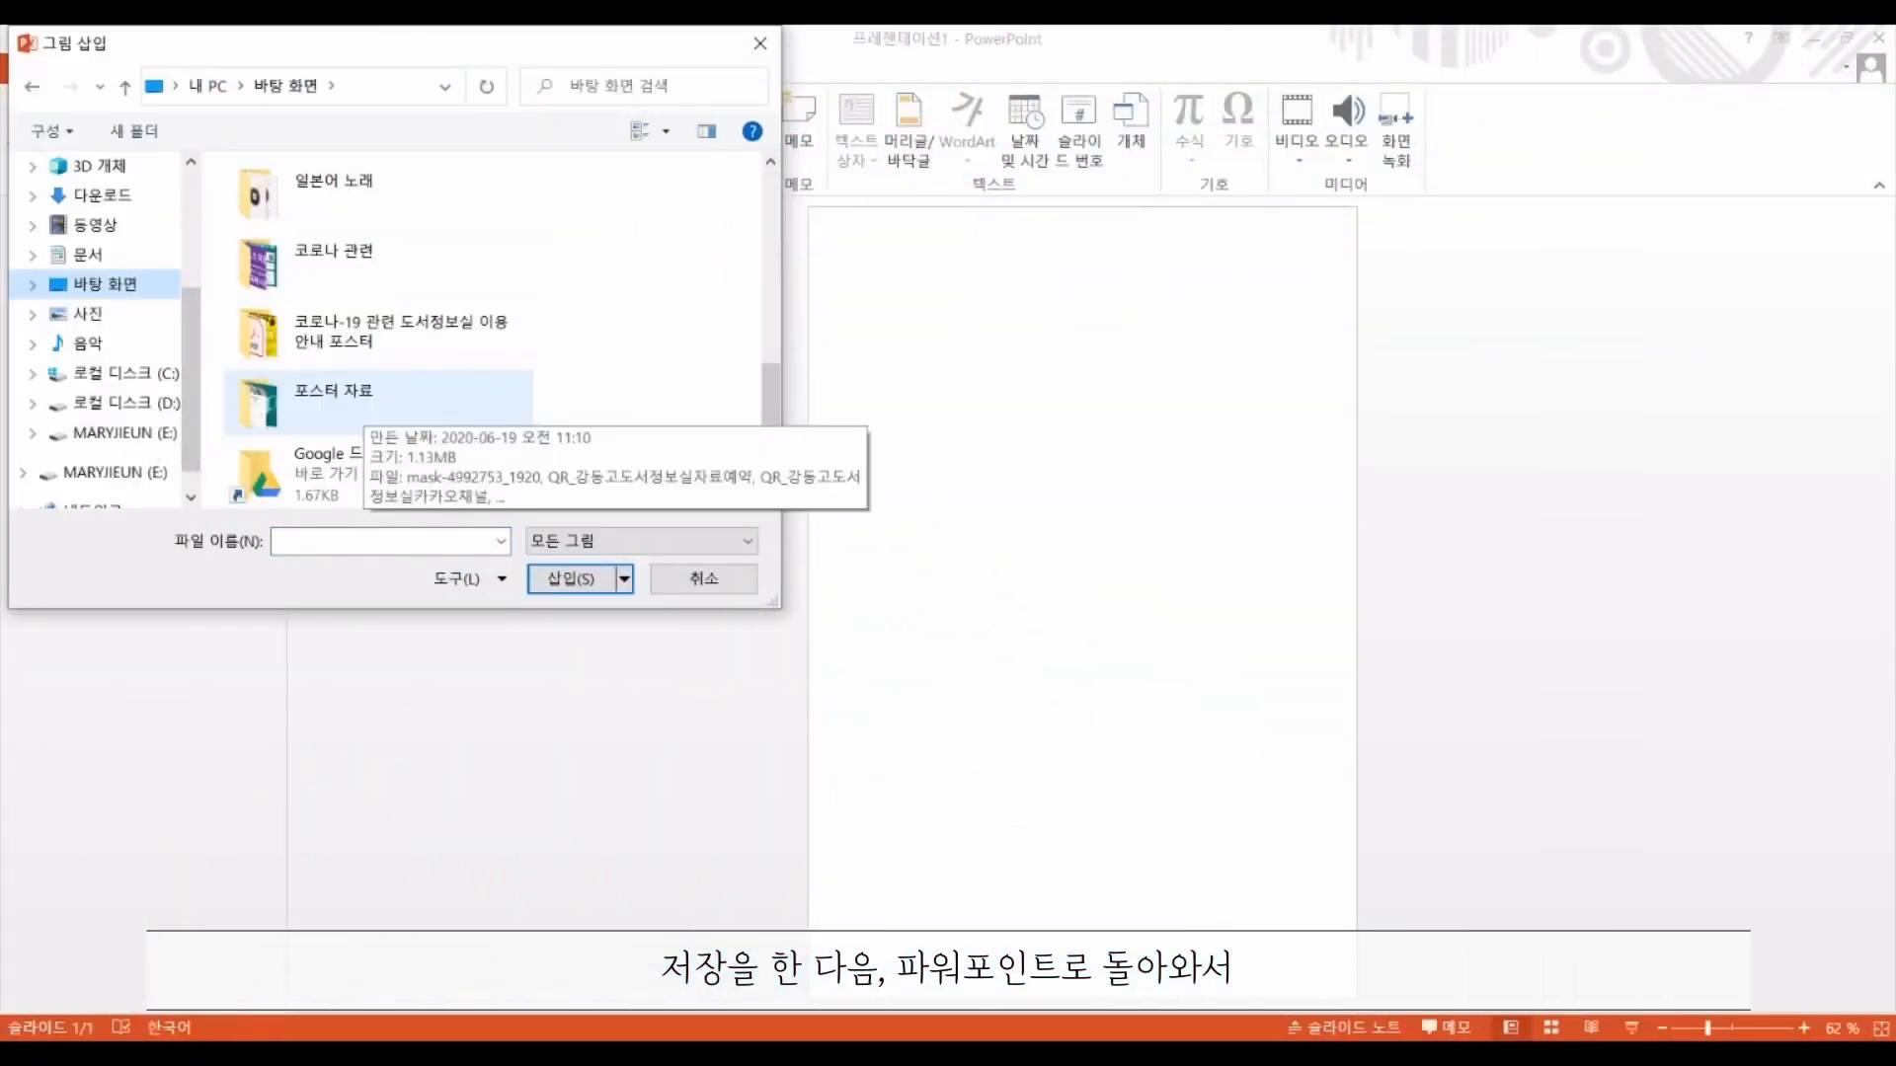
In PowerPoint, insert the pictures mask-4992753_1920 and QR_강동고도서정보실자료예약 from the 포스터 자료 folder
left_click(379, 402)
double_click(378, 402)
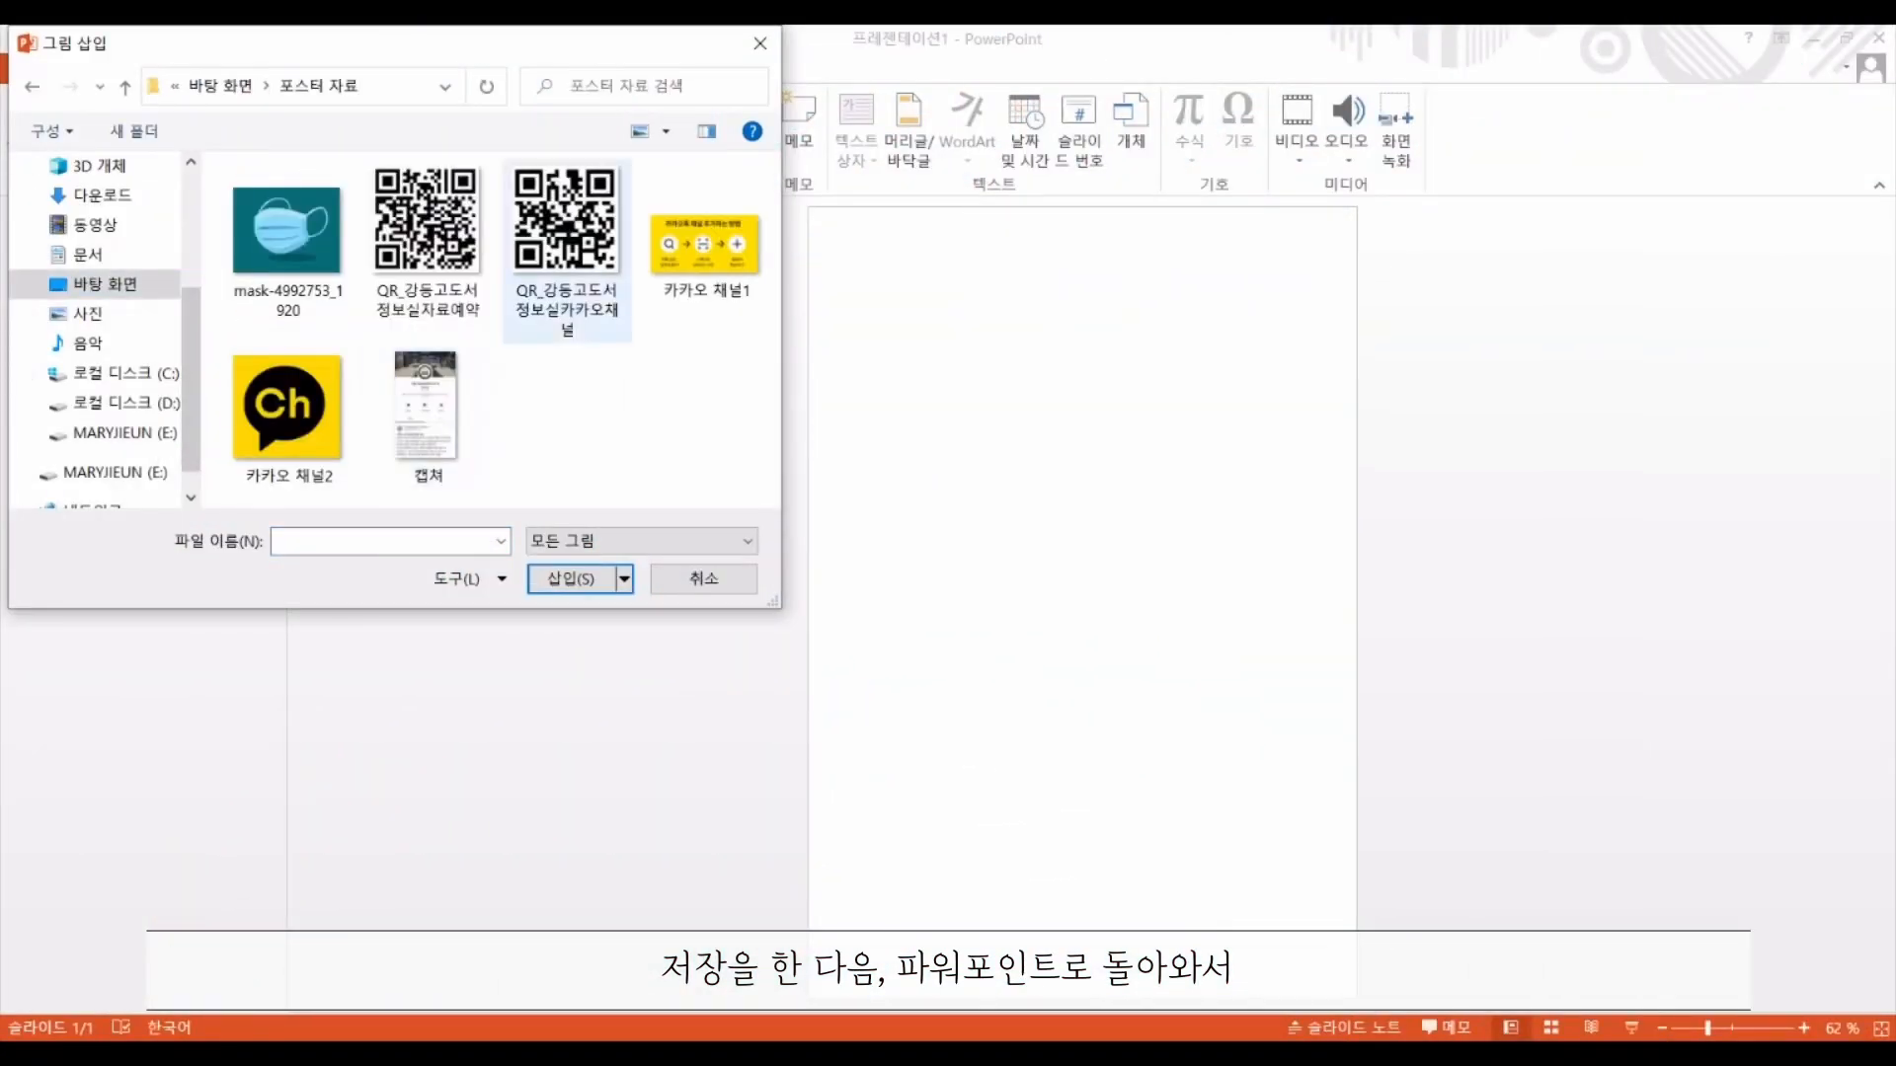
left_click(287, 296)
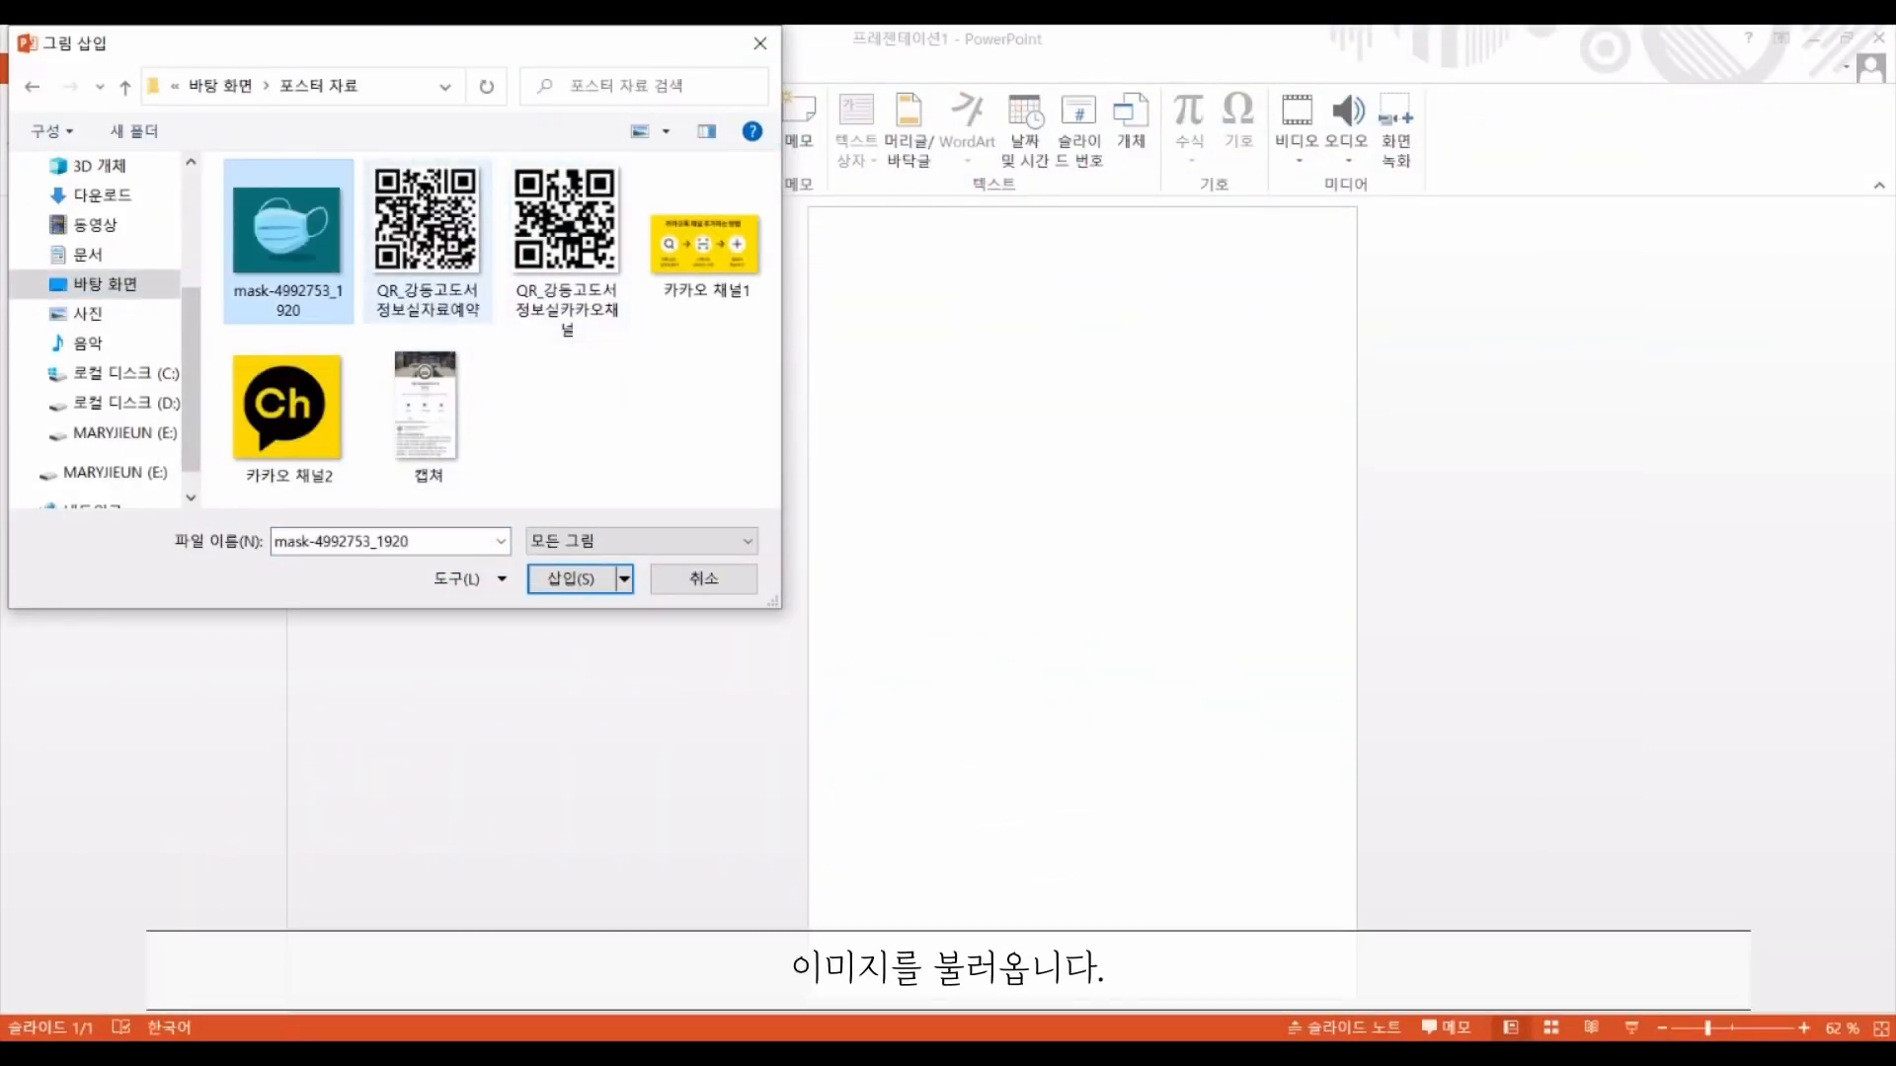
left_click(428, 243, "ctrl")
left_click(571, 579)
Move the QR code aside to the right, then shrink the mask picture to about 6.48 x 5.18 cm in the slide's upper right corner
left_click(918, 305)
left_click_drag(958, 414, 1461, 496)
left_click_drag(905, 431, 760, 334)
left_click_drag(661, 287, 1016, 563)
left_click_drag(1073, 631, 1227, 276)
left_click_drag(1366, 363, 1358, 358)
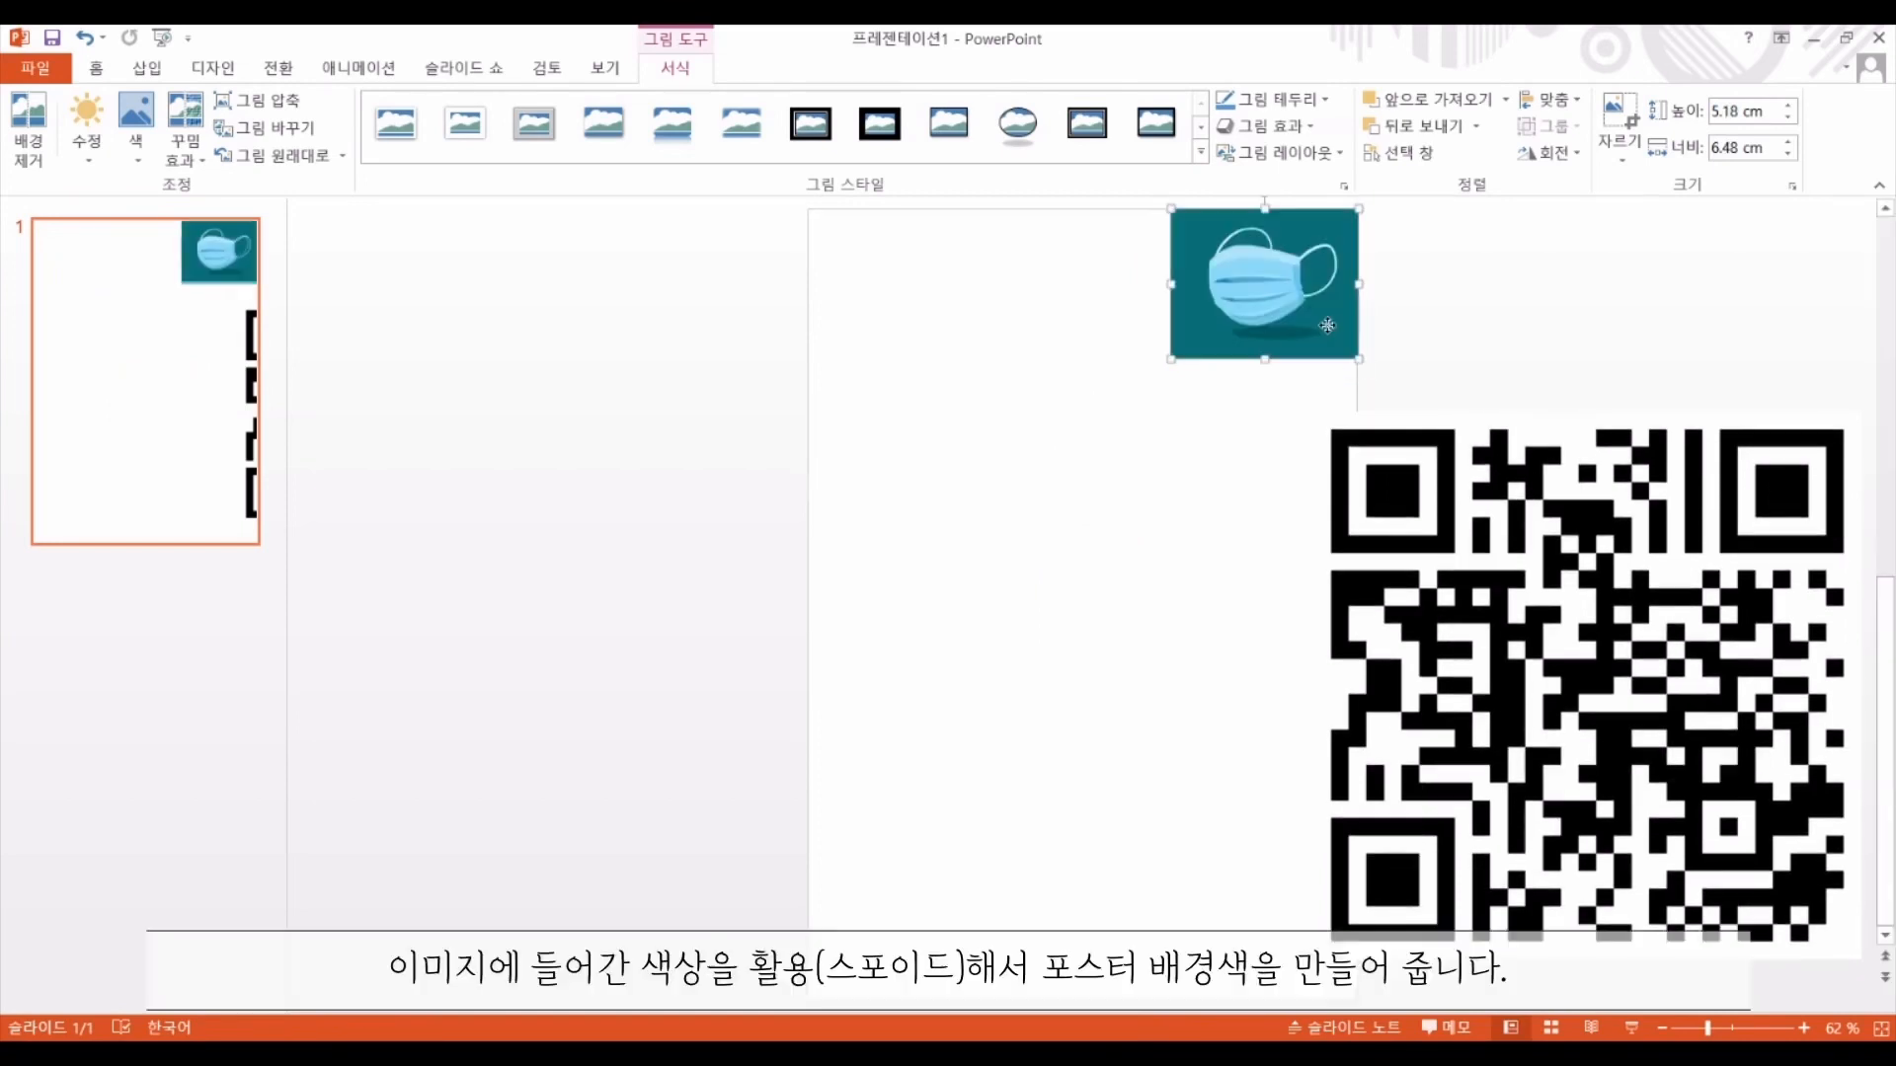
Fill the slide background with the dark teal sampled from the mask picture, and shift the QR code clear of the slide
right_click(1094, 441)
left_click(1175, 644)
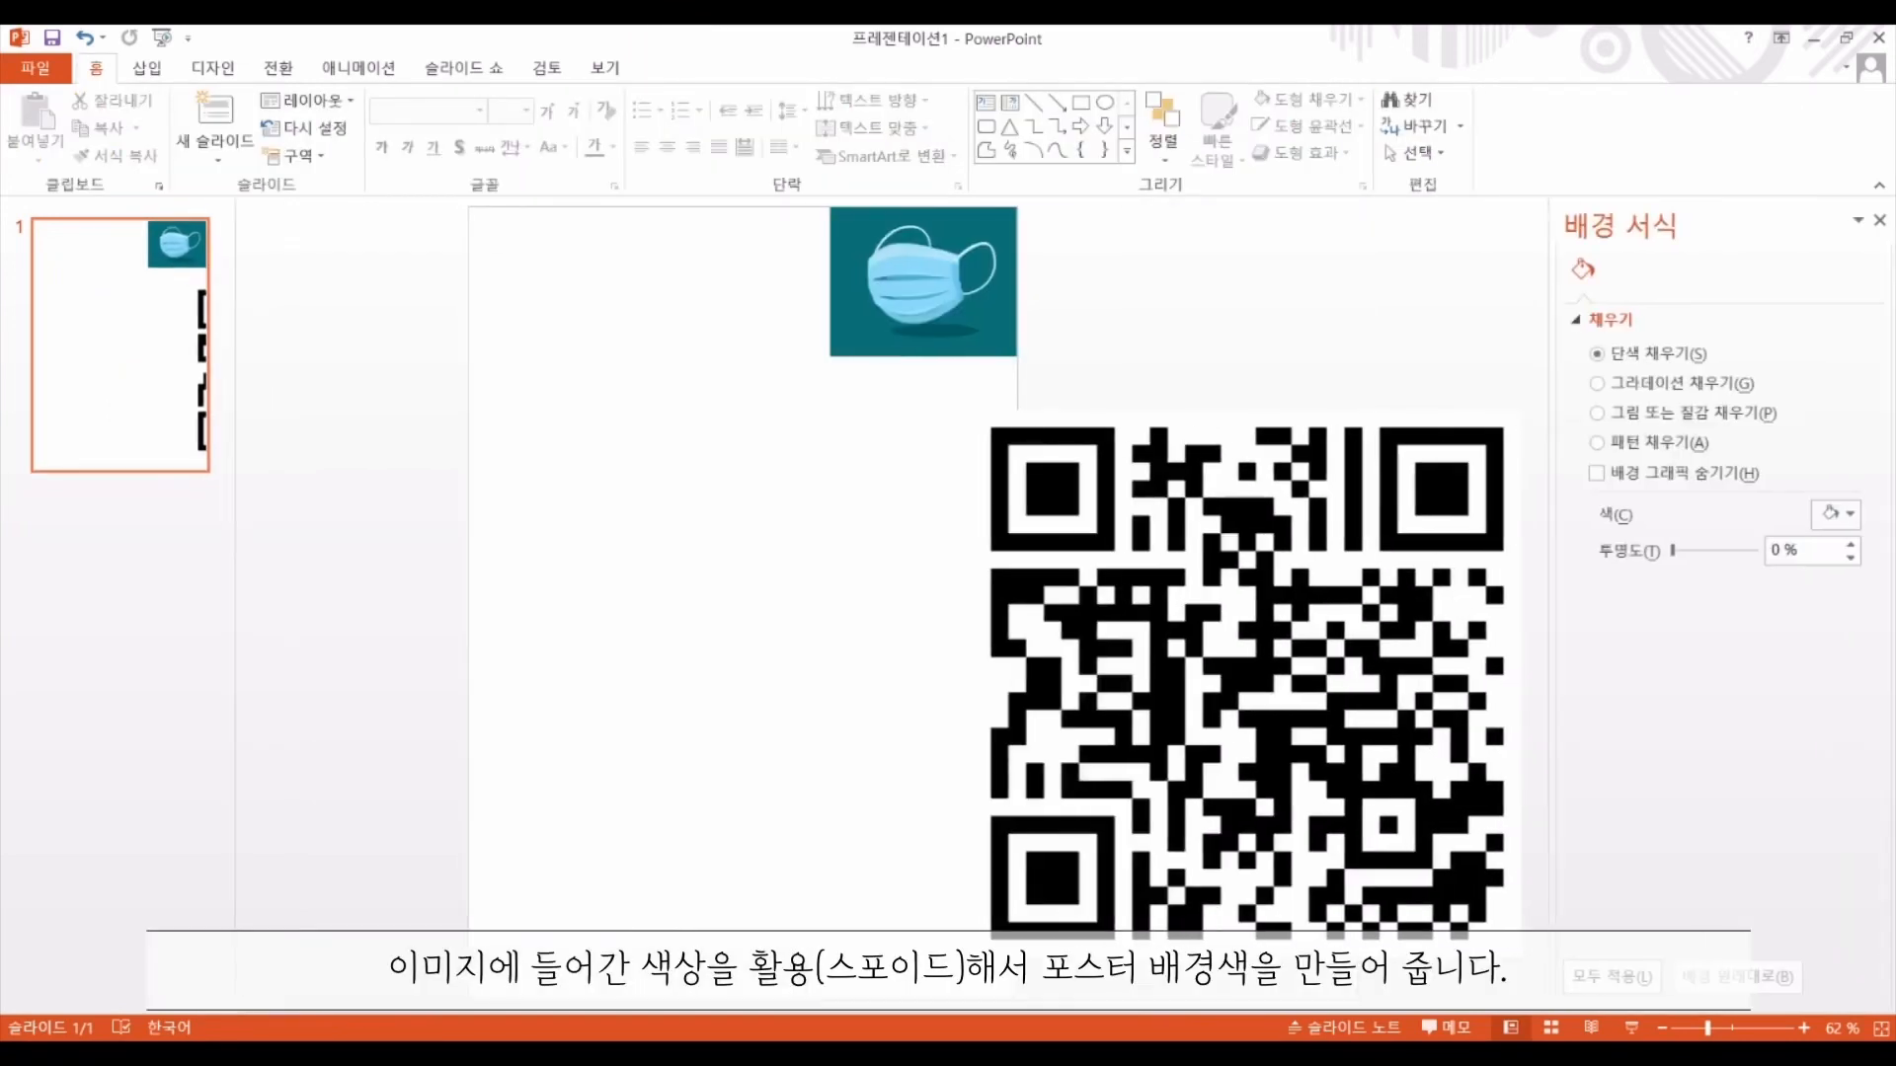
left_click(1855, 524)
left_click(1738, 770)
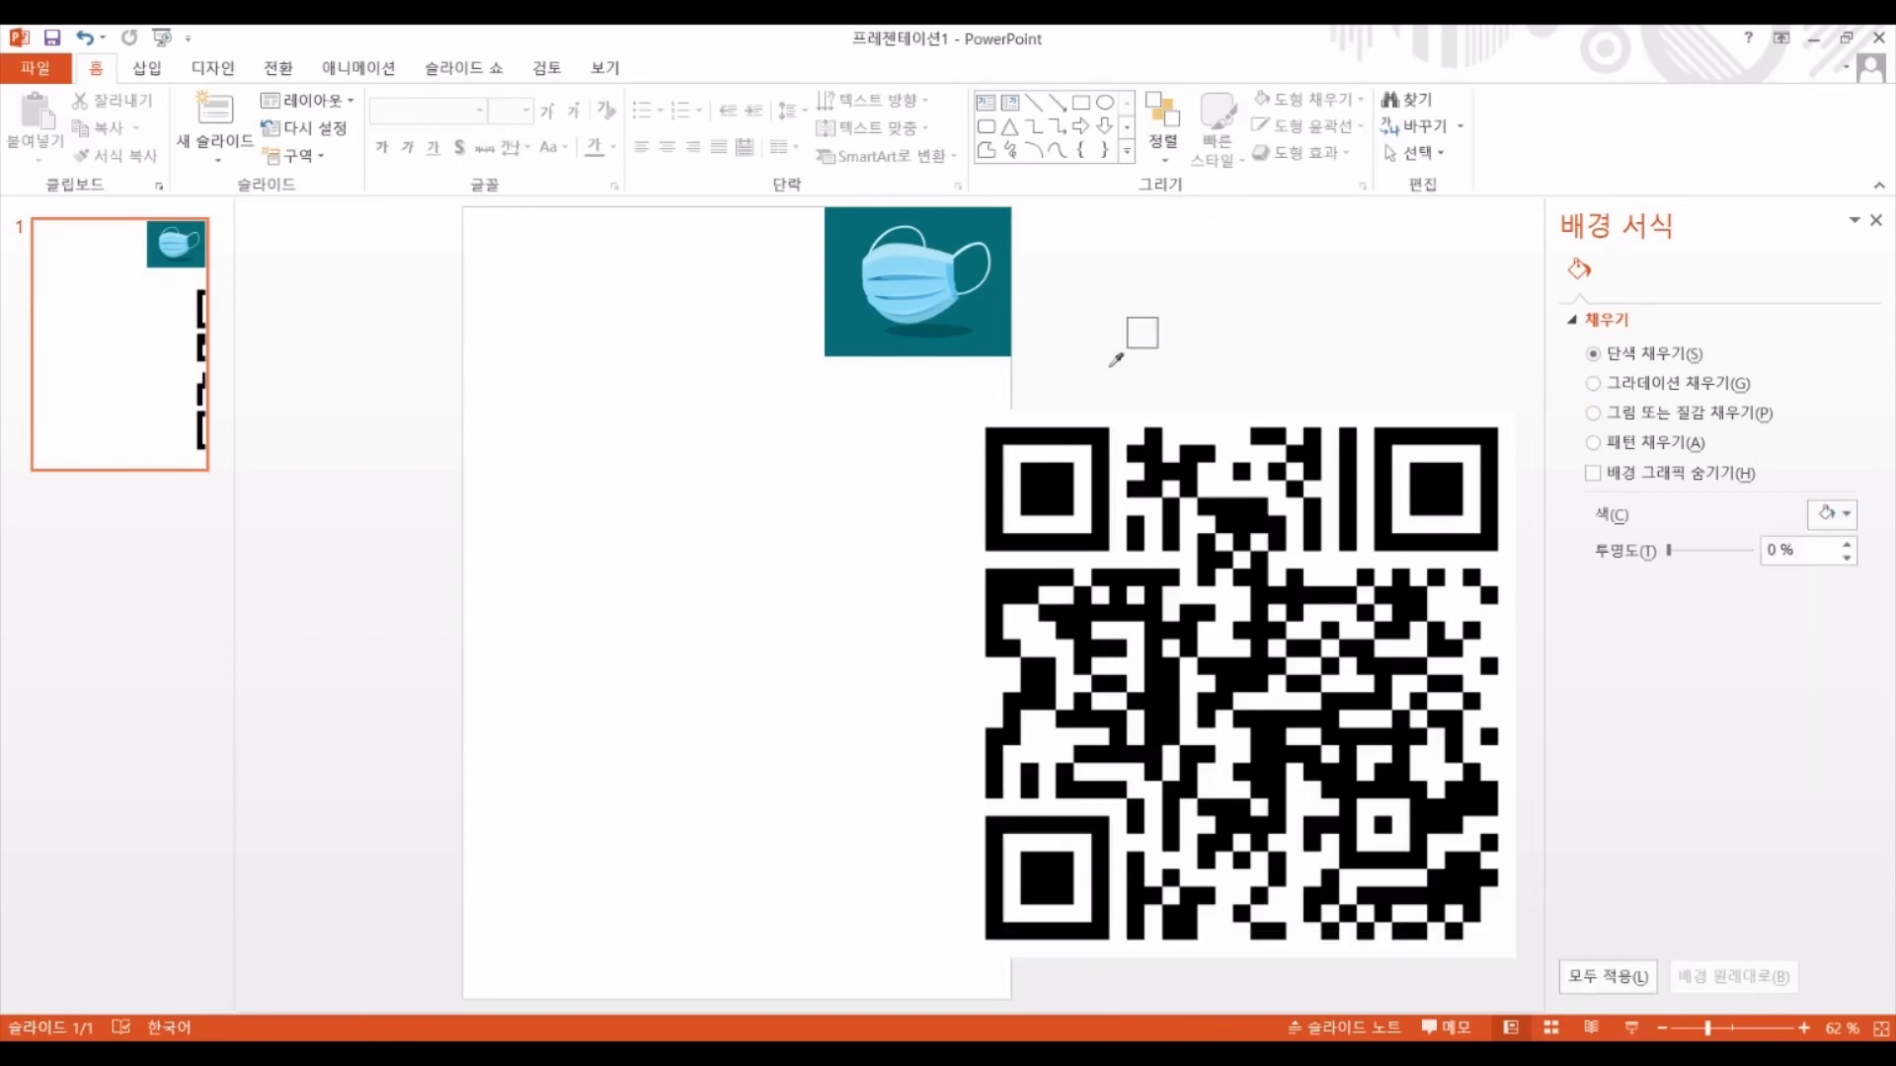
left_click(995, 329)
left_click(1125, 435)
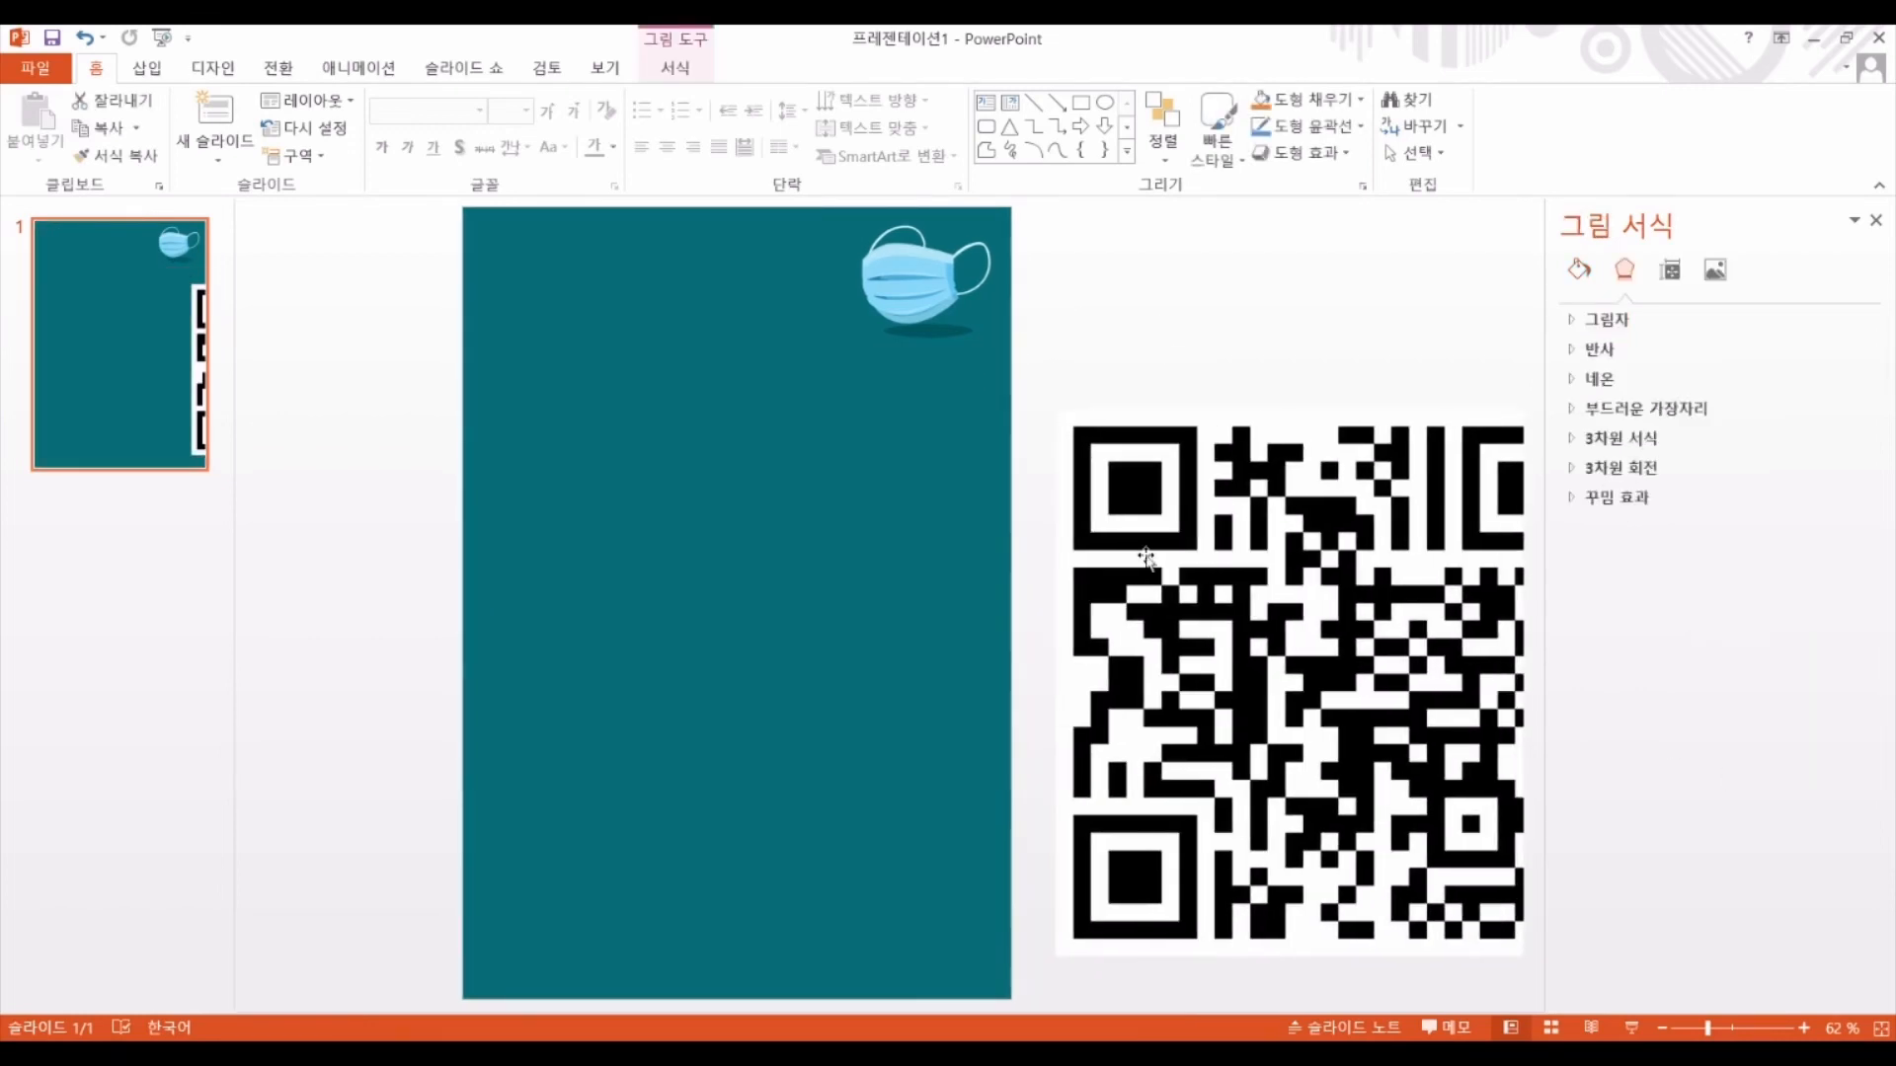
Add a text box beside the mask with the two-line title "코로나-19 관련" and "자료 예약 대출 안내"
left_click(148, 70)
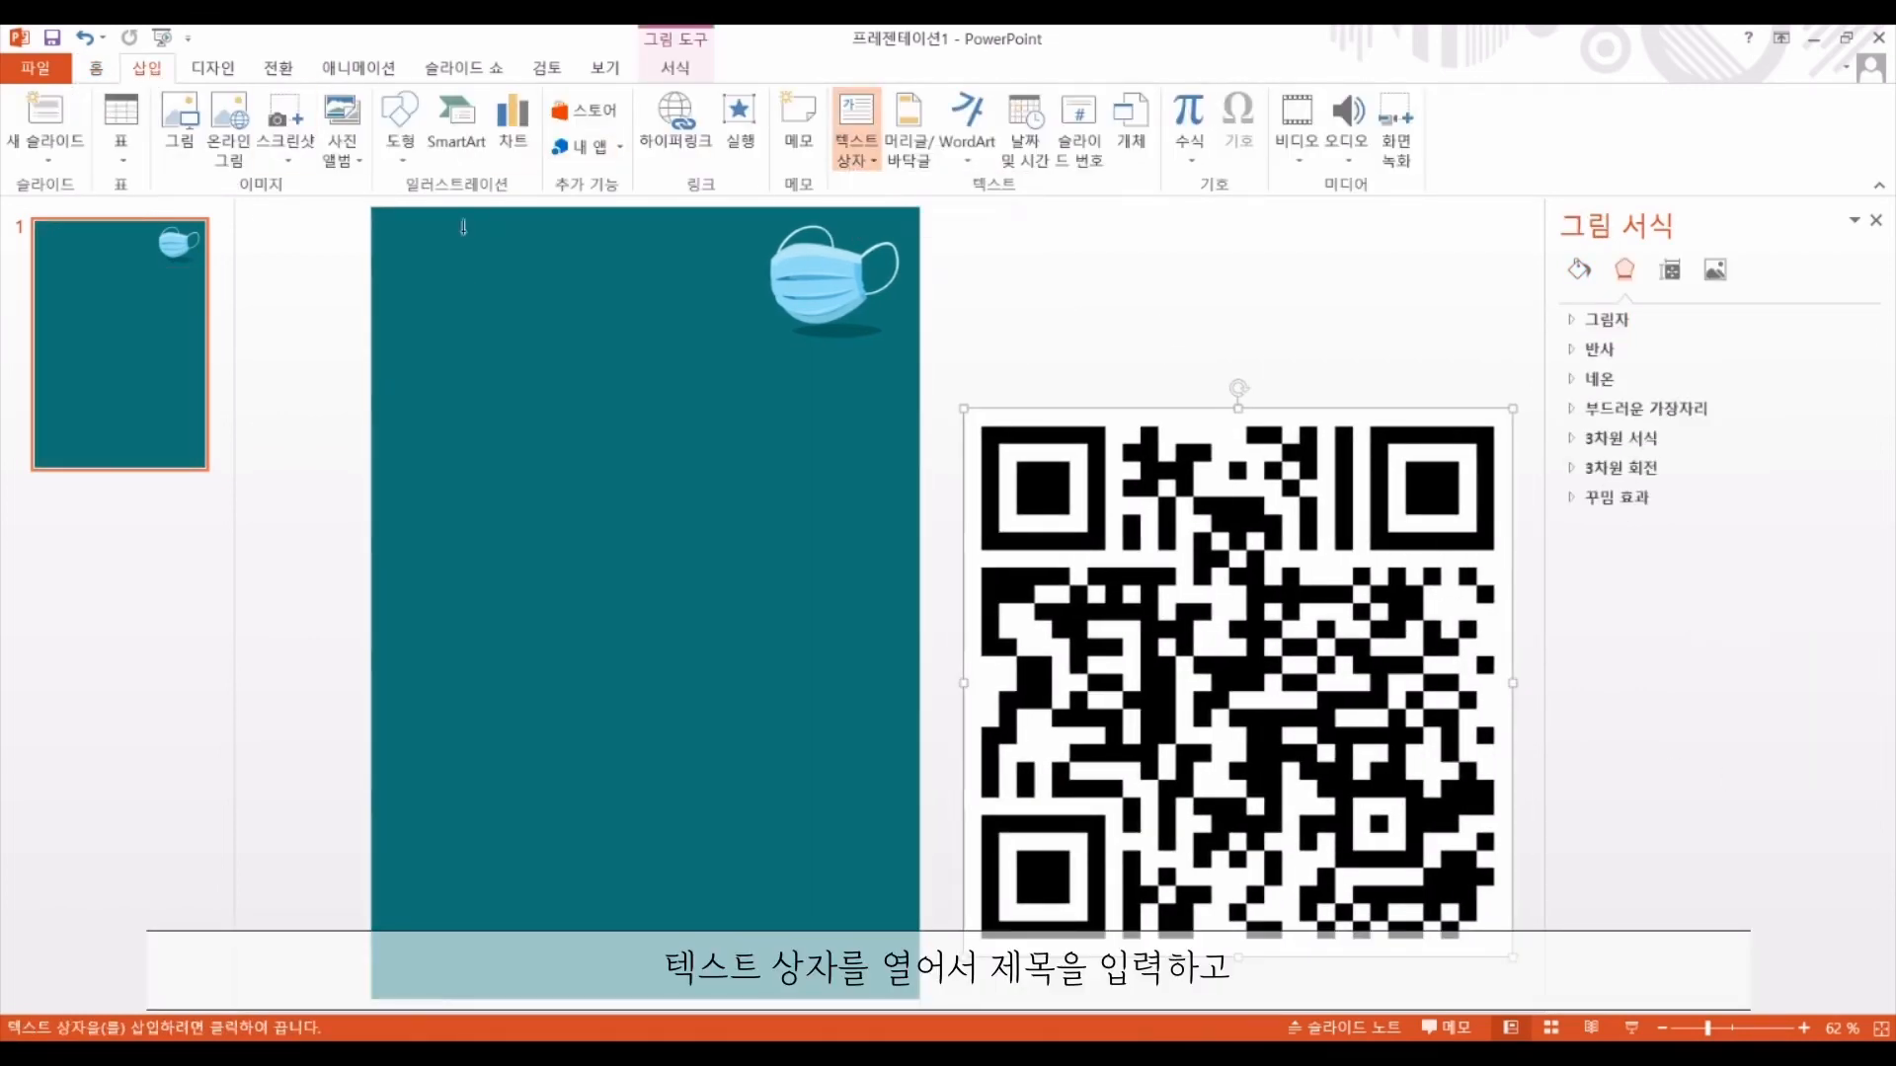
left_click_drag(723, 347, 744, 376)
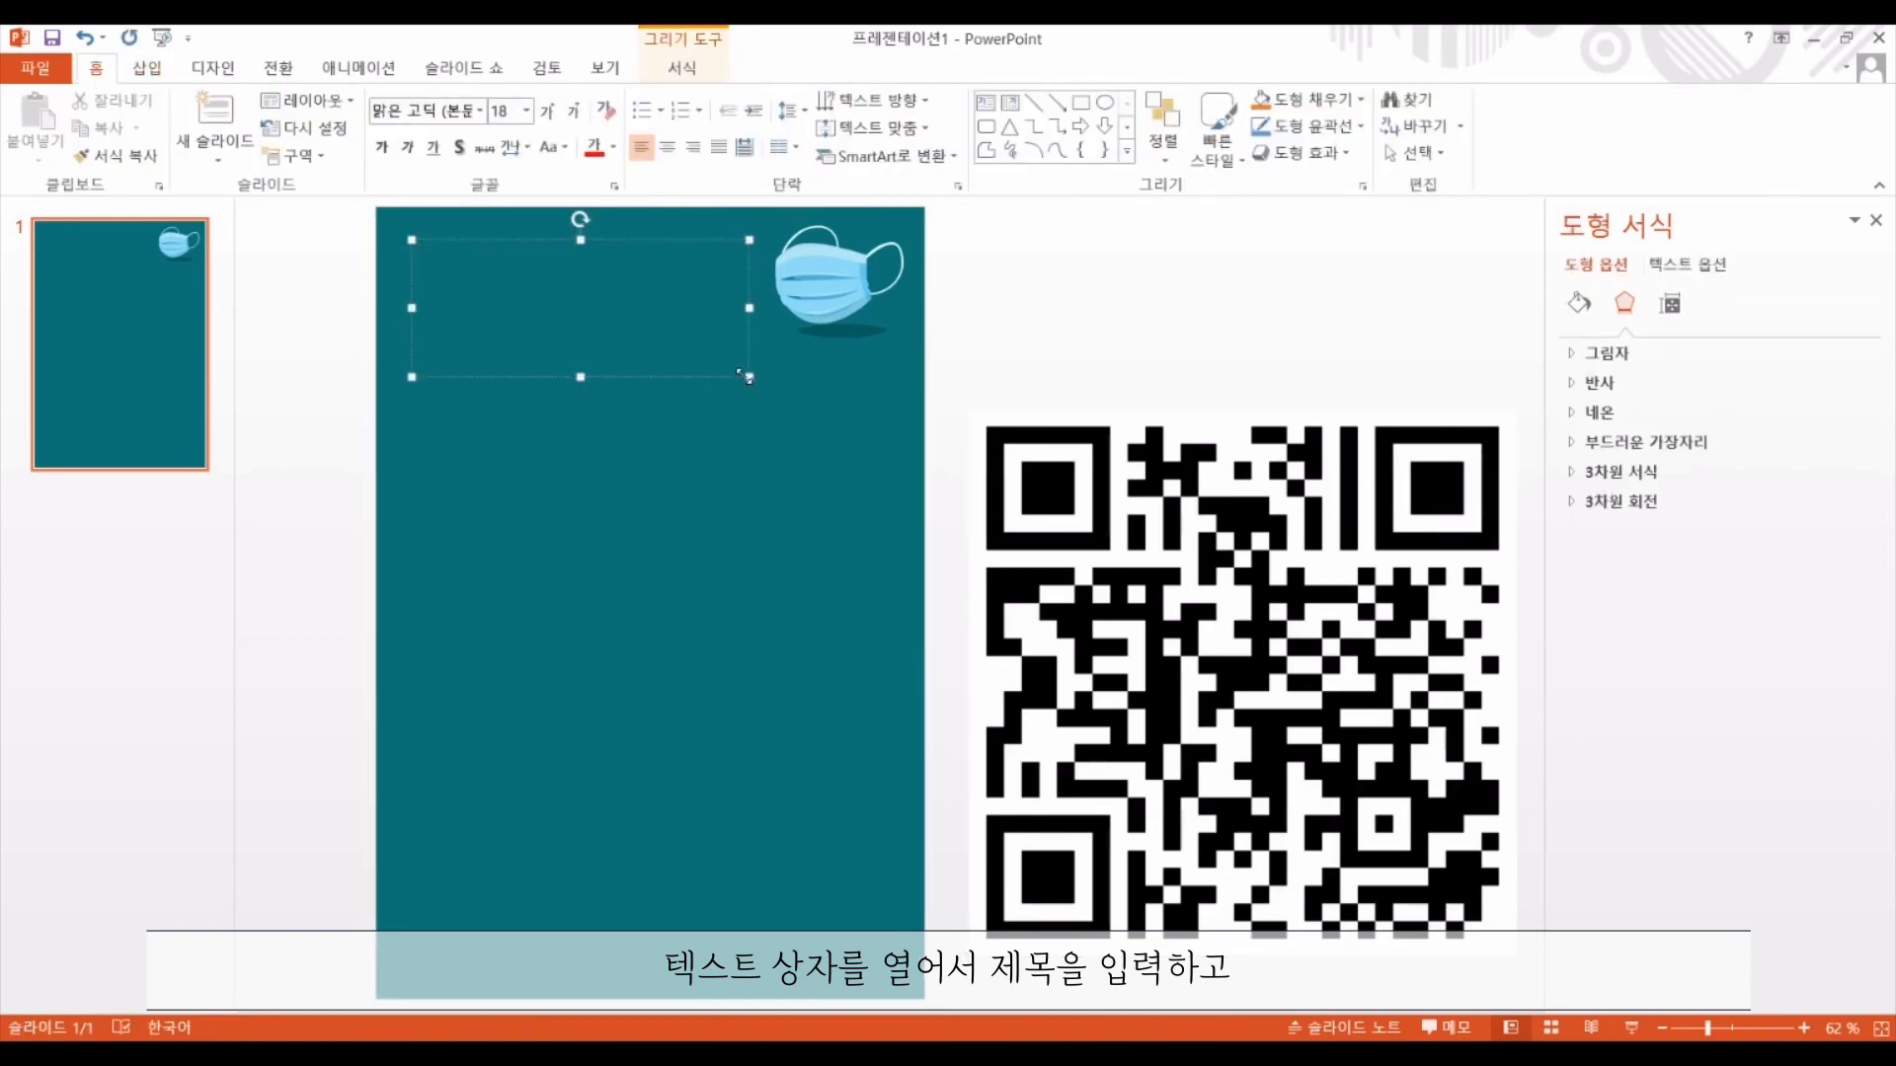
type("z")
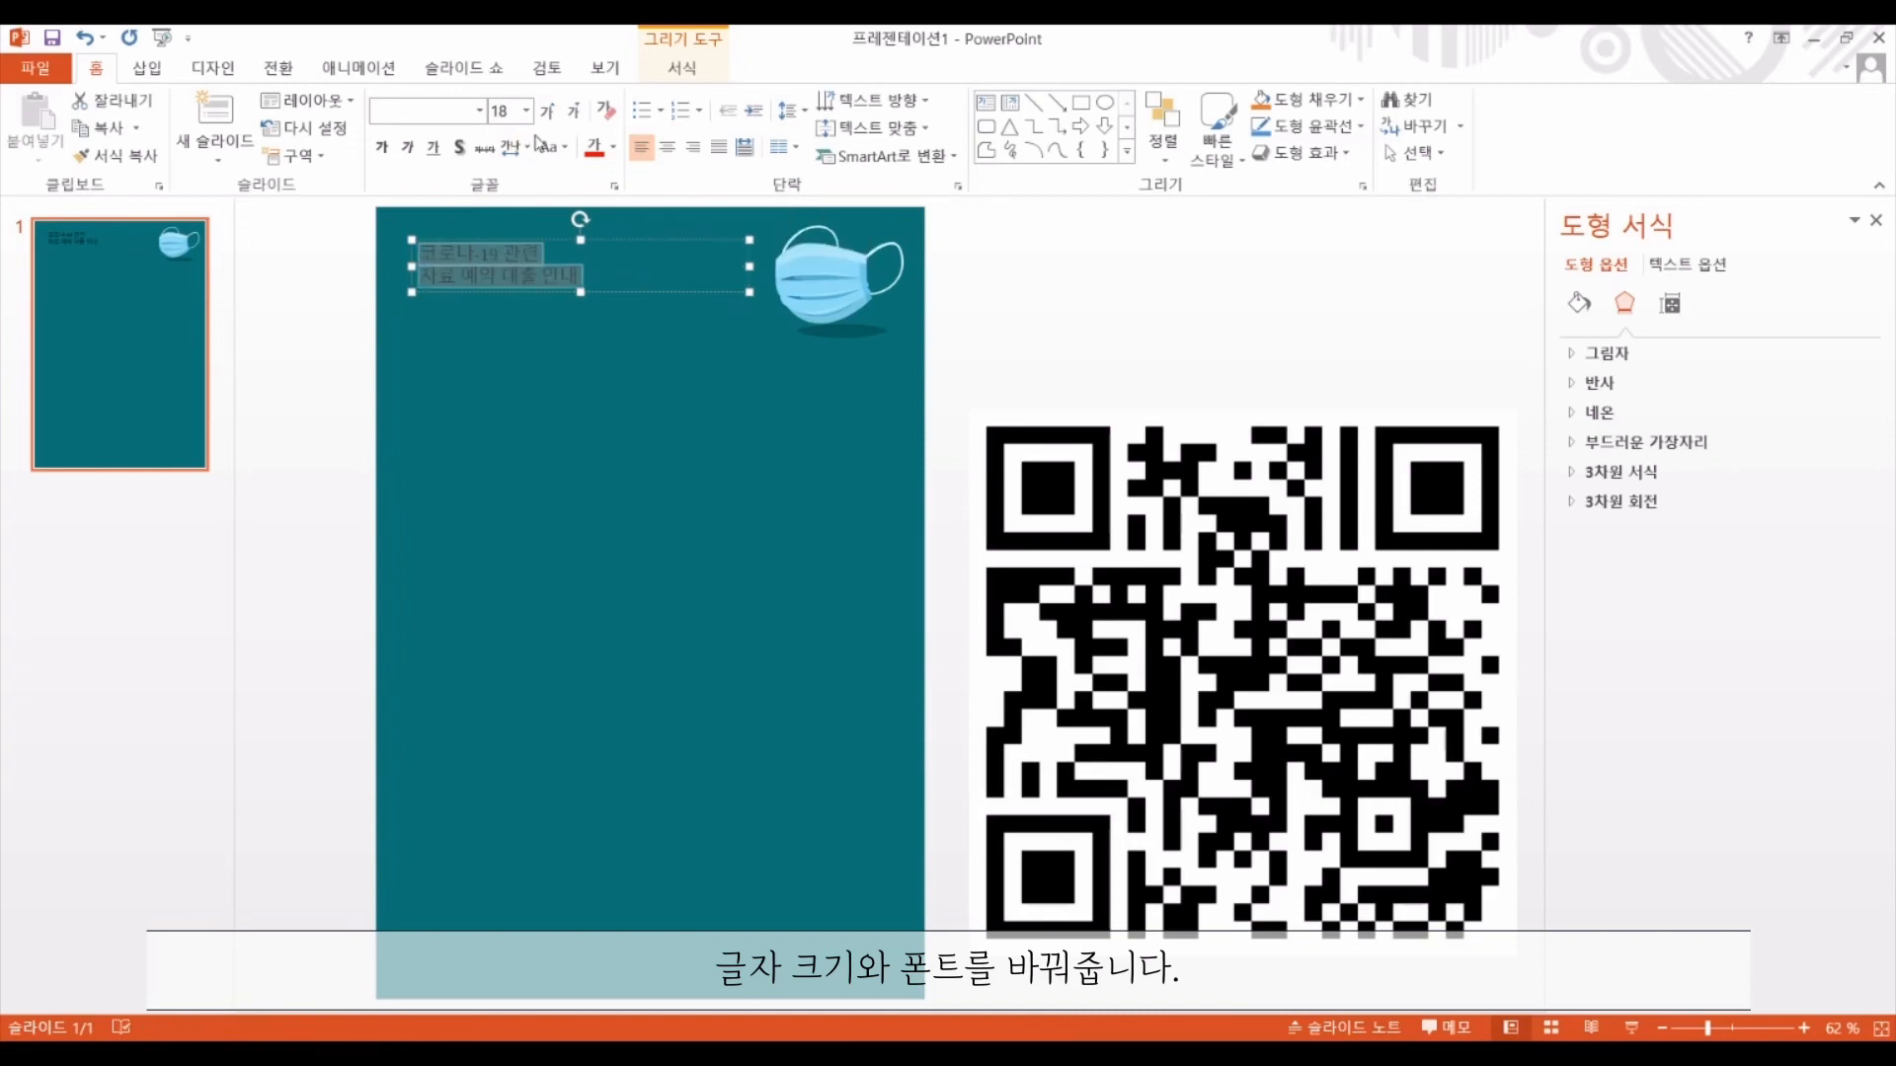
Format the title text in white with the 나눔스퀘어 ExtraBold font at size 44
left_click(613, 146)
left_click(591, 187)
left_click(479, 111)
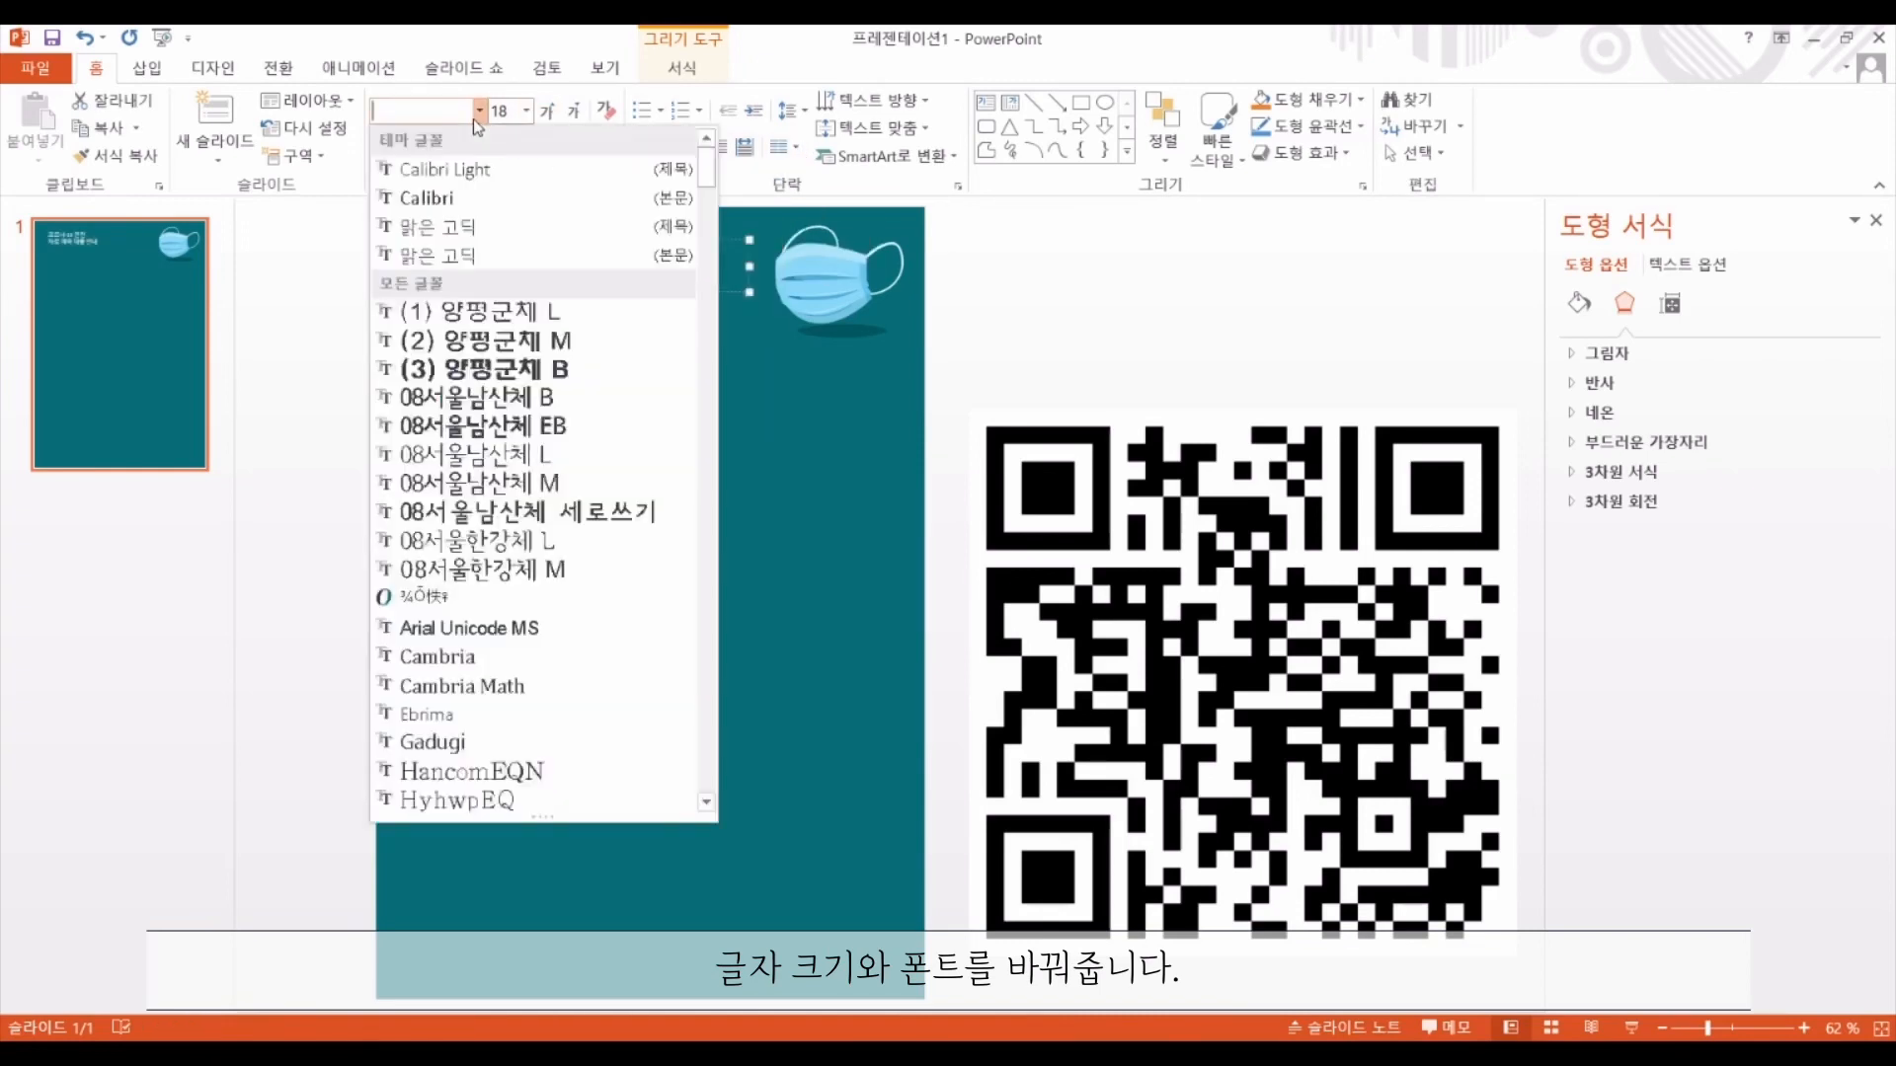
scroll(538, 473, "down", 20)
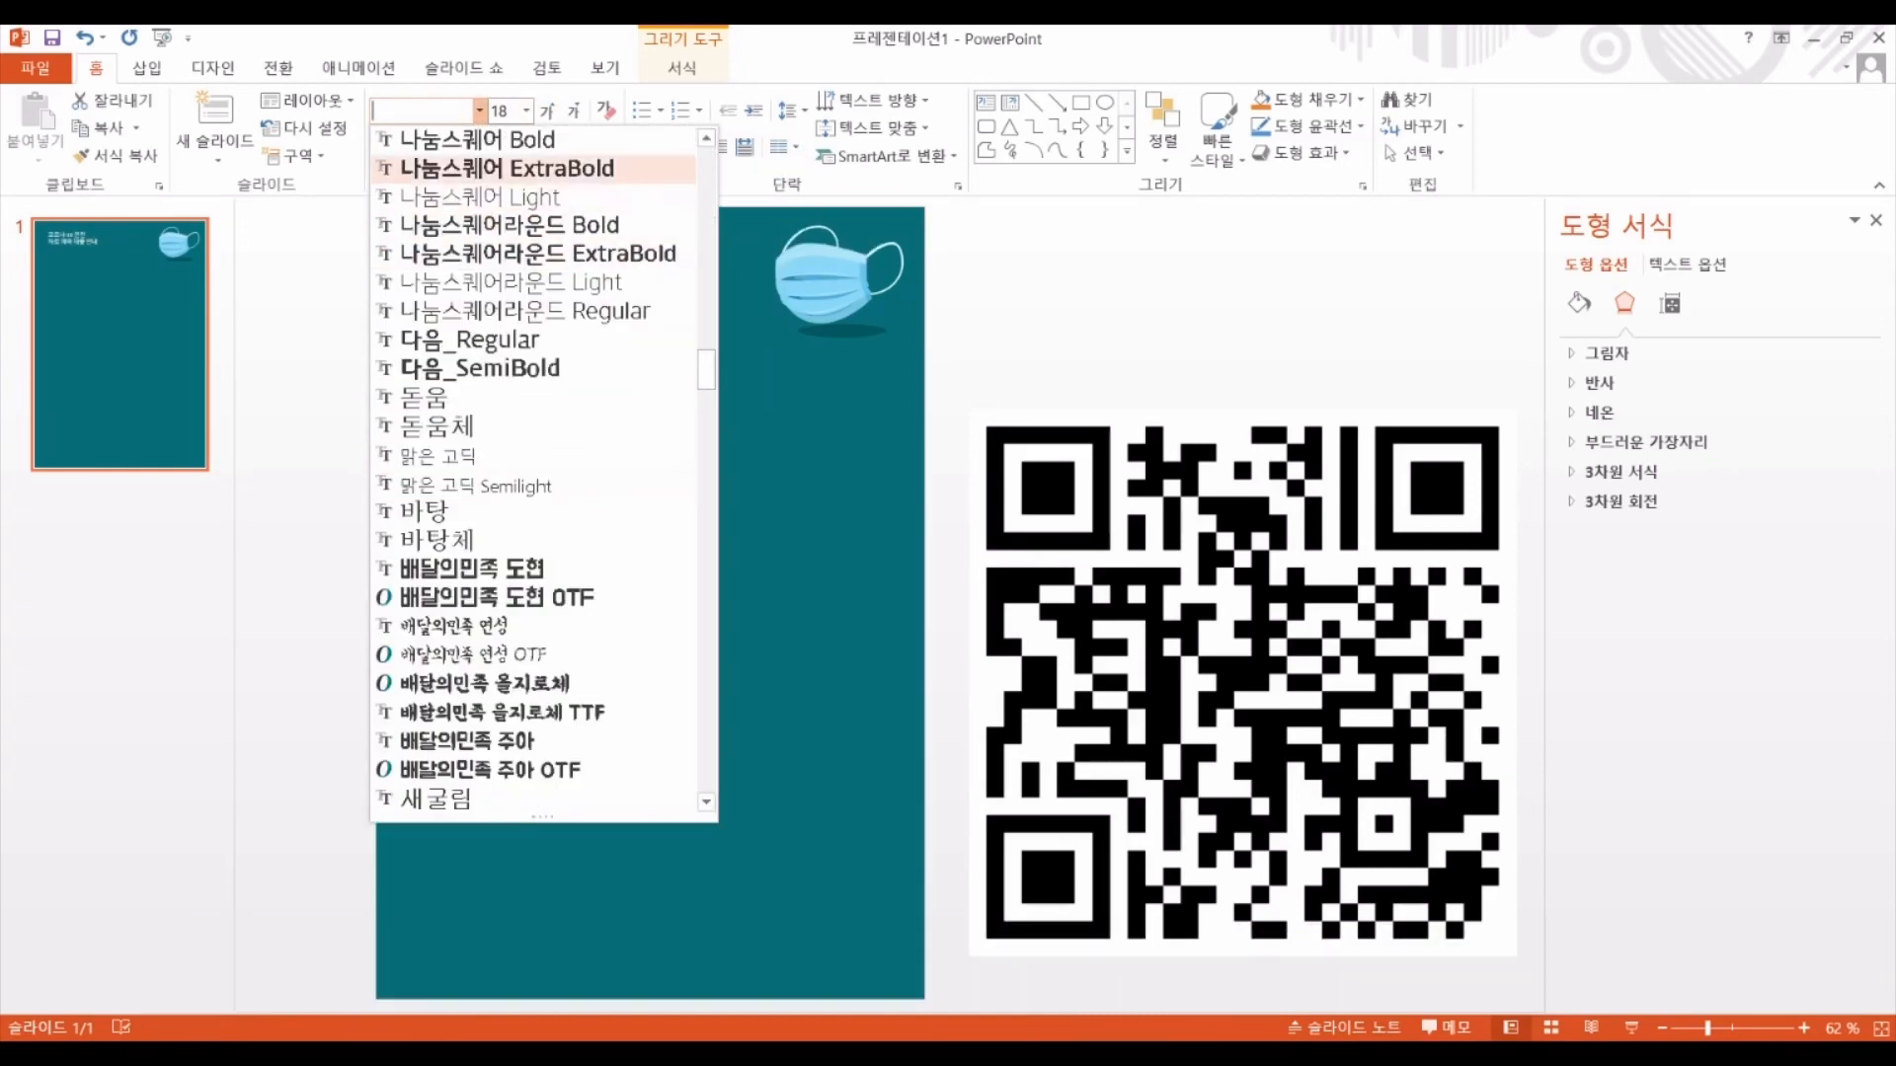
left_click(505, 168)
left_click(526, 110)
left_click(500, 494)
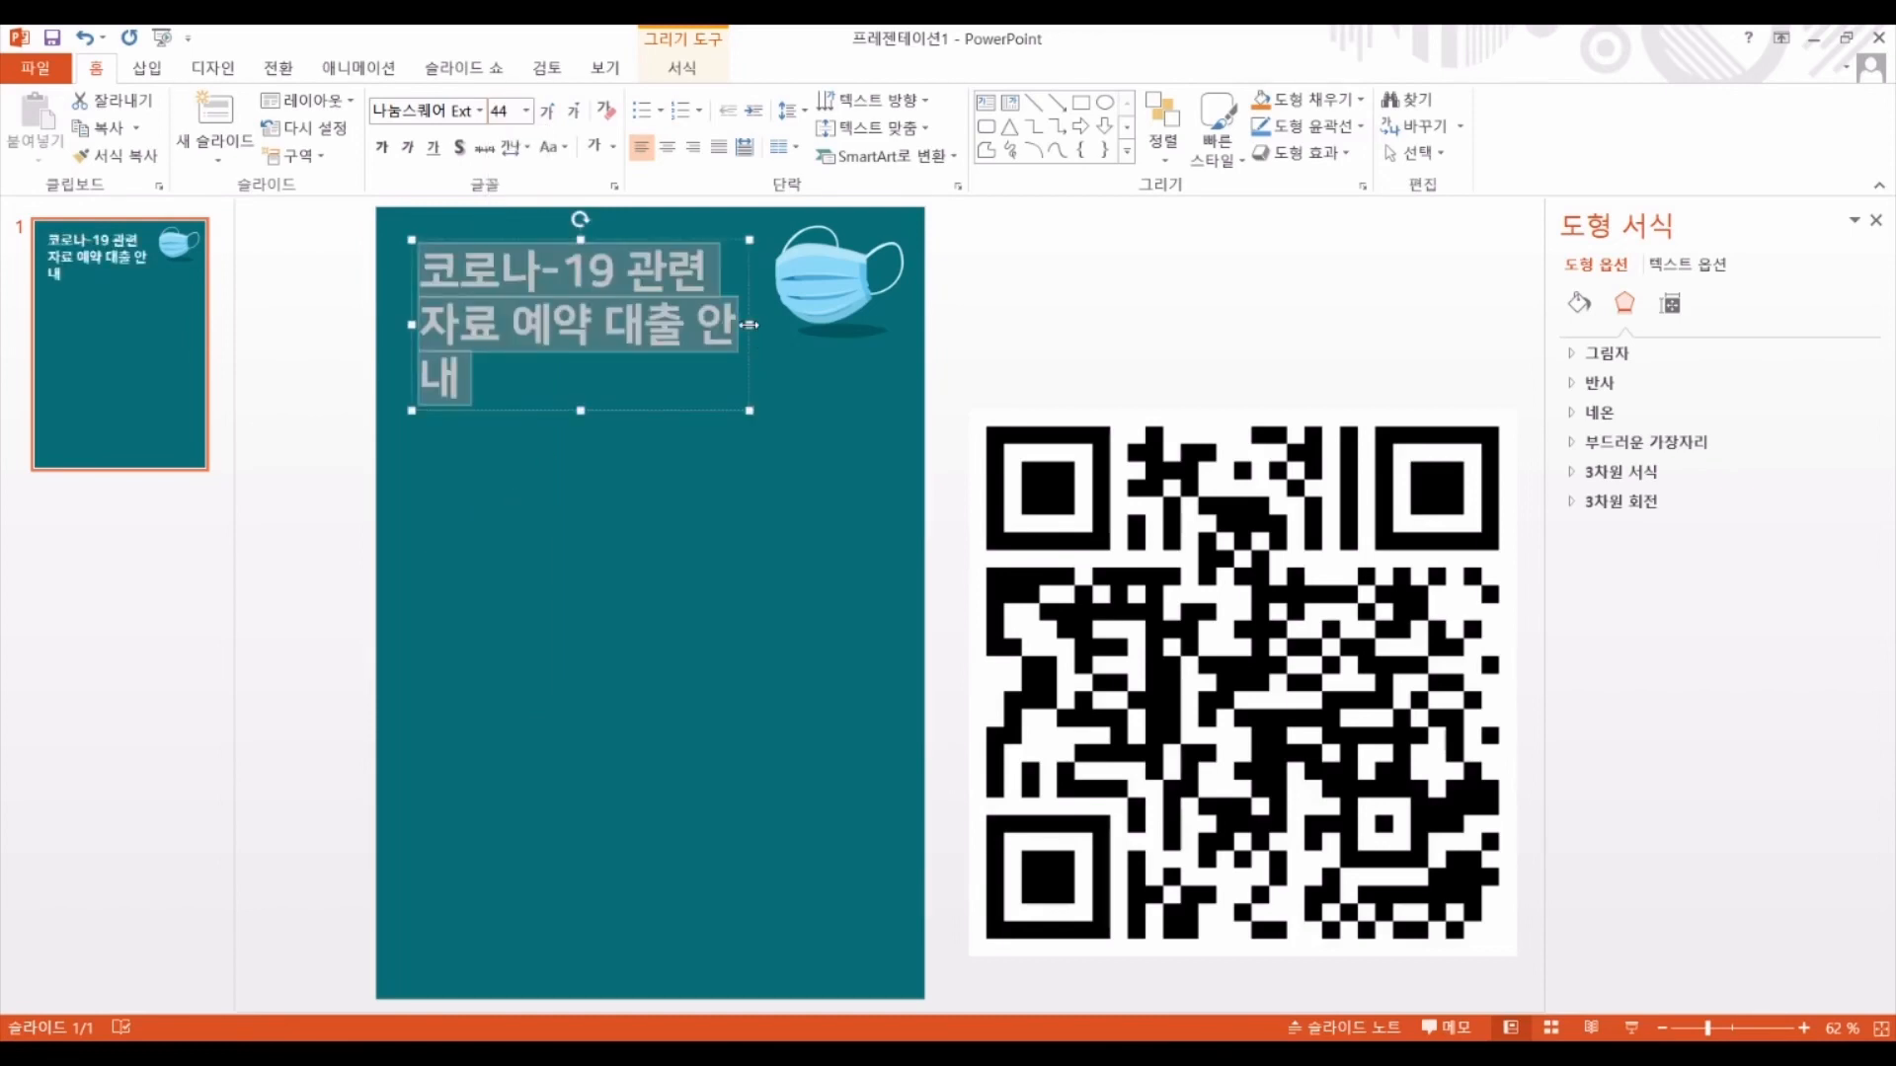
Fit the title box so its text stays on two lines, and shrink the mask picture to sit beside it
left_click(554, 235)
left_click_drag(554, 235, 563, 243)
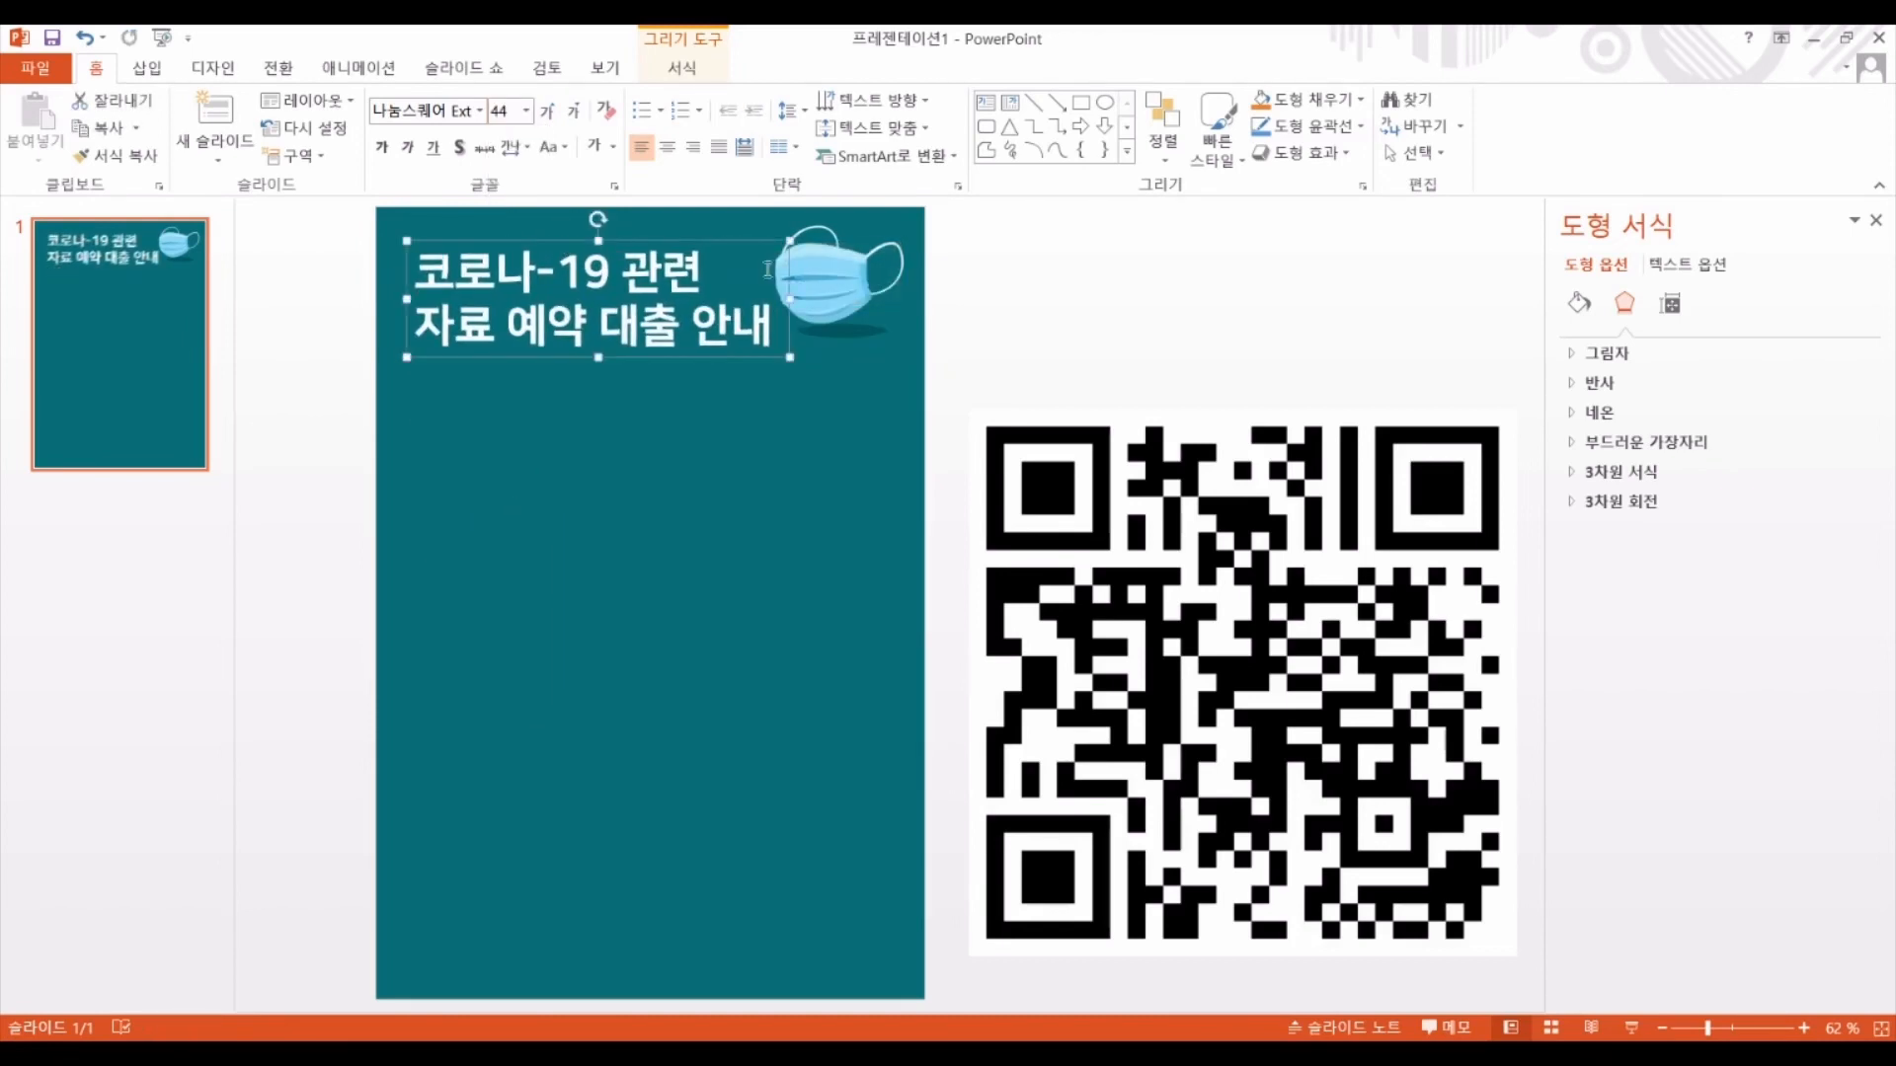
mouse_move(840, 284)
left_mouse_down()
mouse_move(850, 312)
mouse_move(839, 301)
left_mouse_up()
left_click_drag(925, 376, 895, 340)
left_click(1011, 316)
Draw a rounded rectangle about 16.34 x 7.17 cm below the title and fill it white
left_click(147, 67)
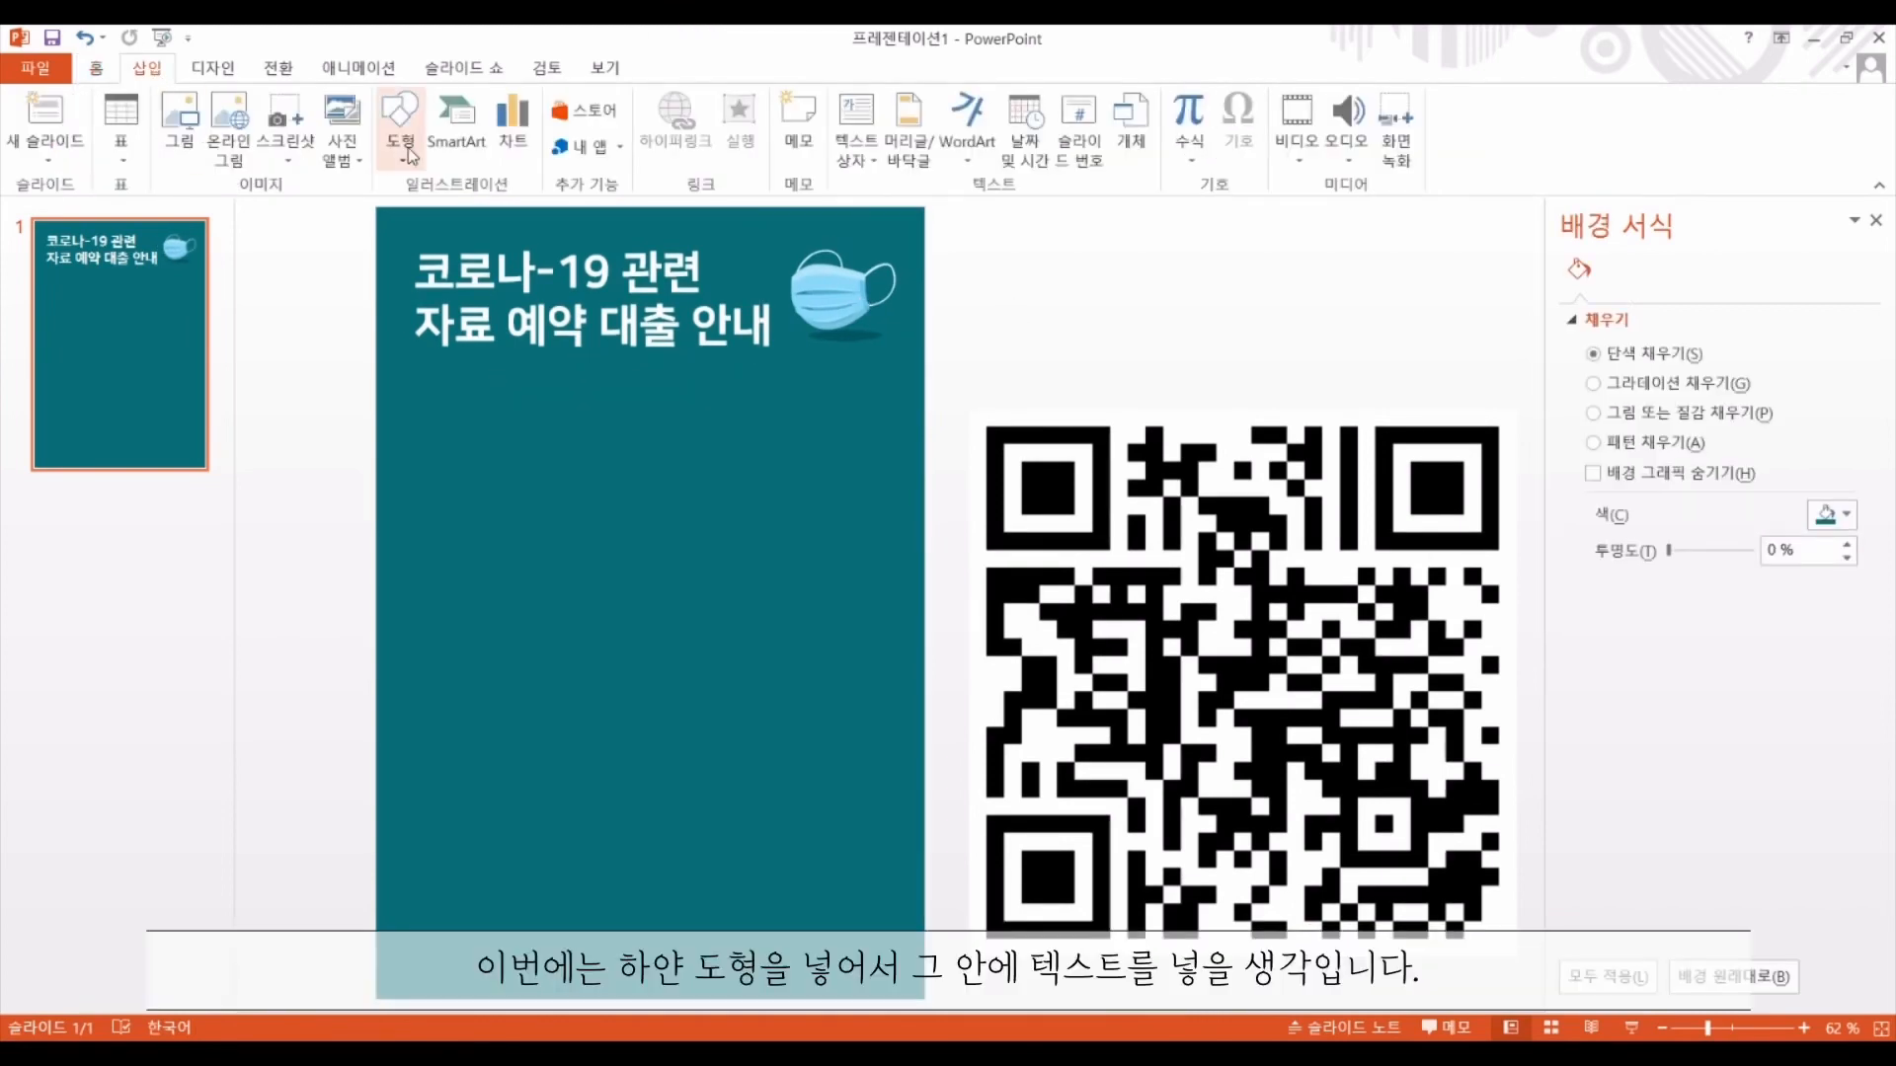
left_click(400, 119)
left_click(424, 199)
left_click_drag(415, 373, 885, 580)
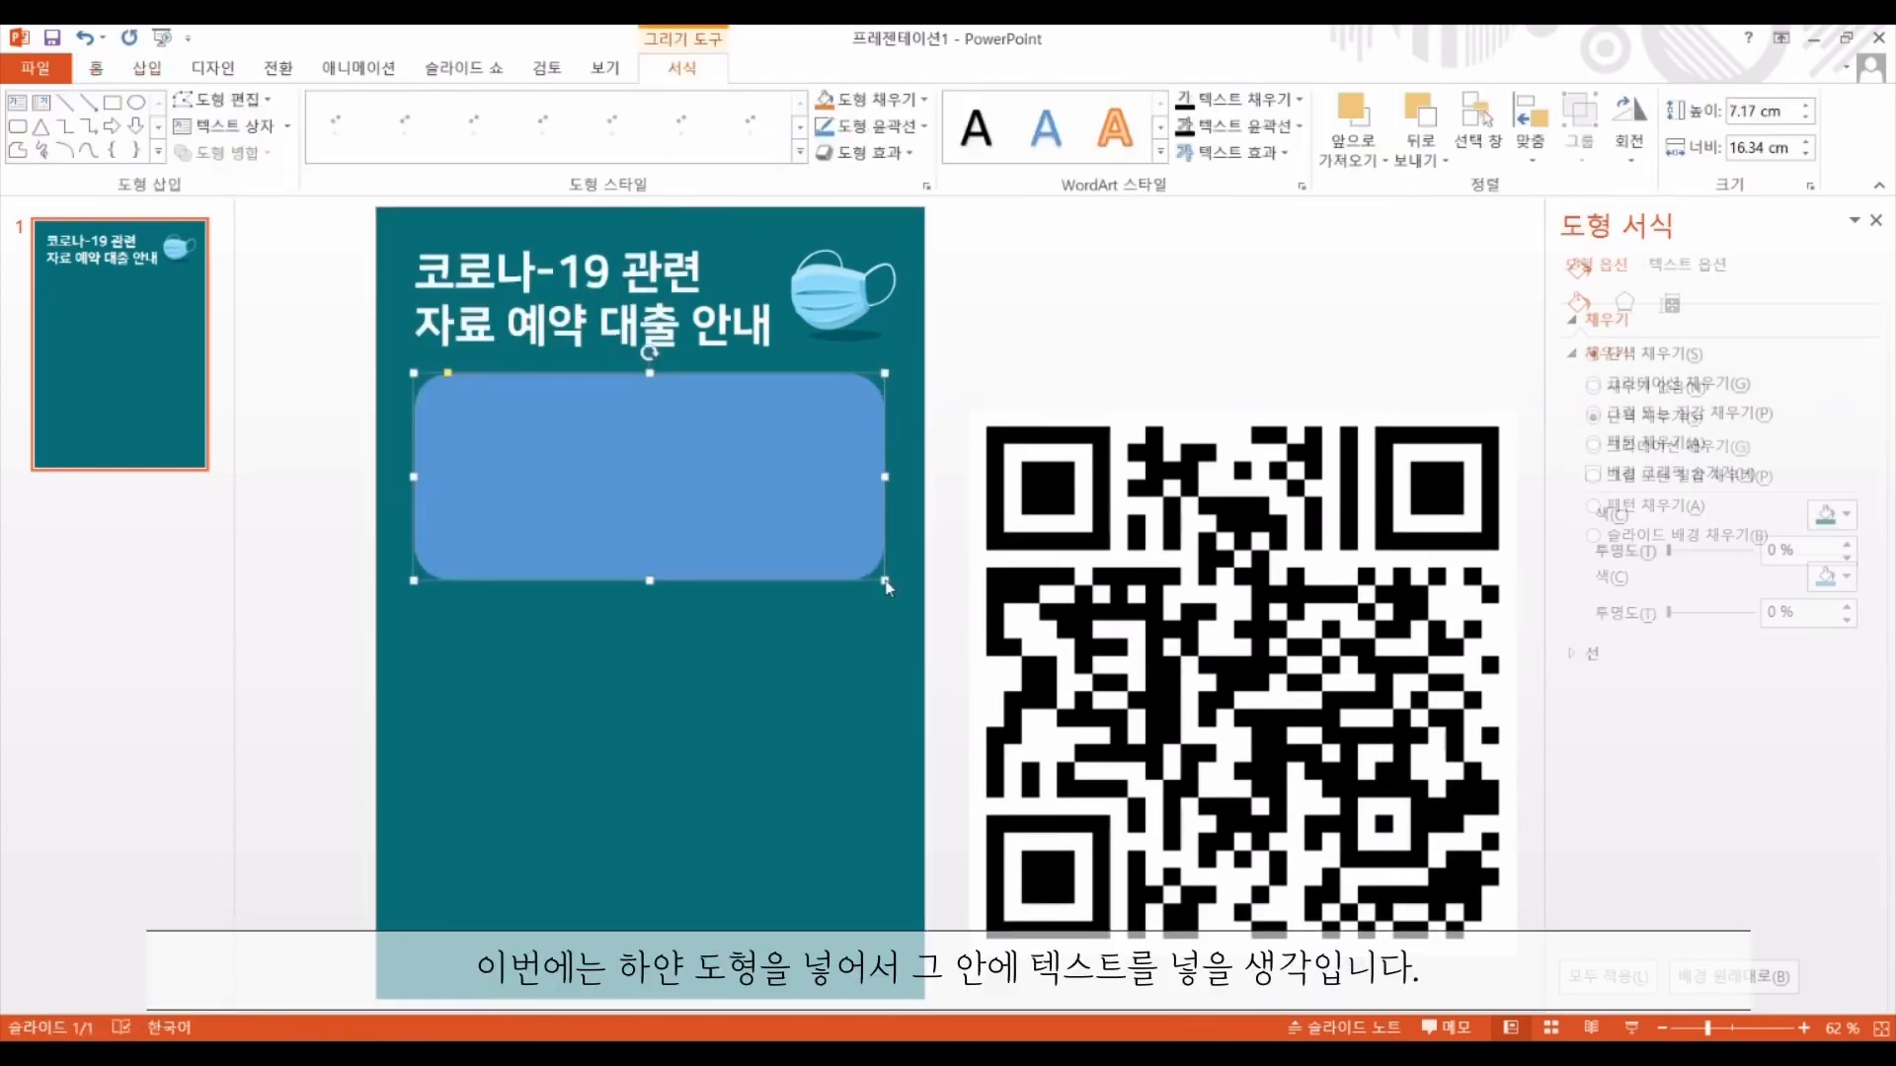
left_click(869, 99)
left_click(826, 138)
left_click(953, 395)
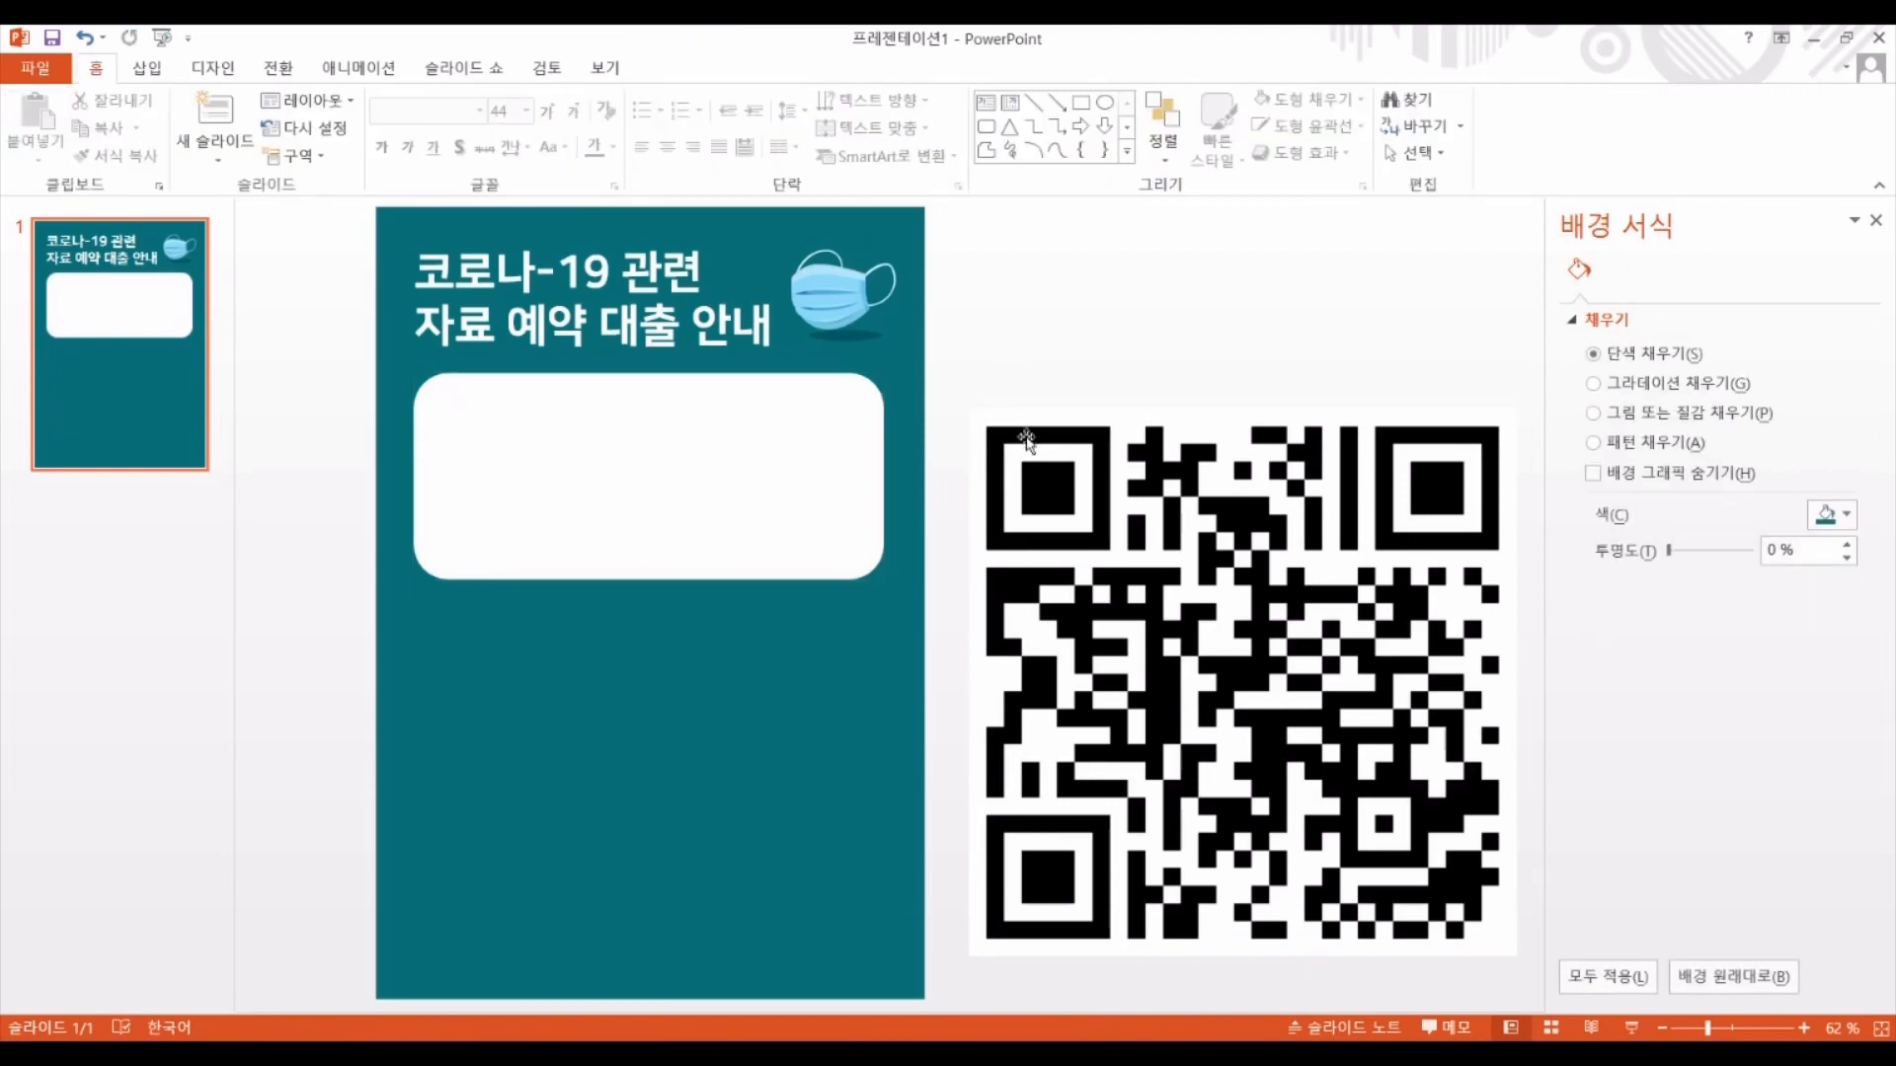
Shrink the QR code, bring it in front of the white rounded rectangle and place it inside the rectangle's right end
left_click(1025, 441)
left_click_drag(966, 409, 1349, 790)
left_click_drag(1418, 896, 1068, 591)
right_click(1360, 574)
left_click(1432, 779)
left_click_drag(1322, 543, 1015, 450)
left_click_drag(923, 563, 978, 510)
left_click_drag(1035, 469, 1037, 488)
Add a text box in the white rectangle with 자료 신청 and 방법 1. QR코드 접속 후 신청, and reposition the QR code beside it
left_click(146, 67)
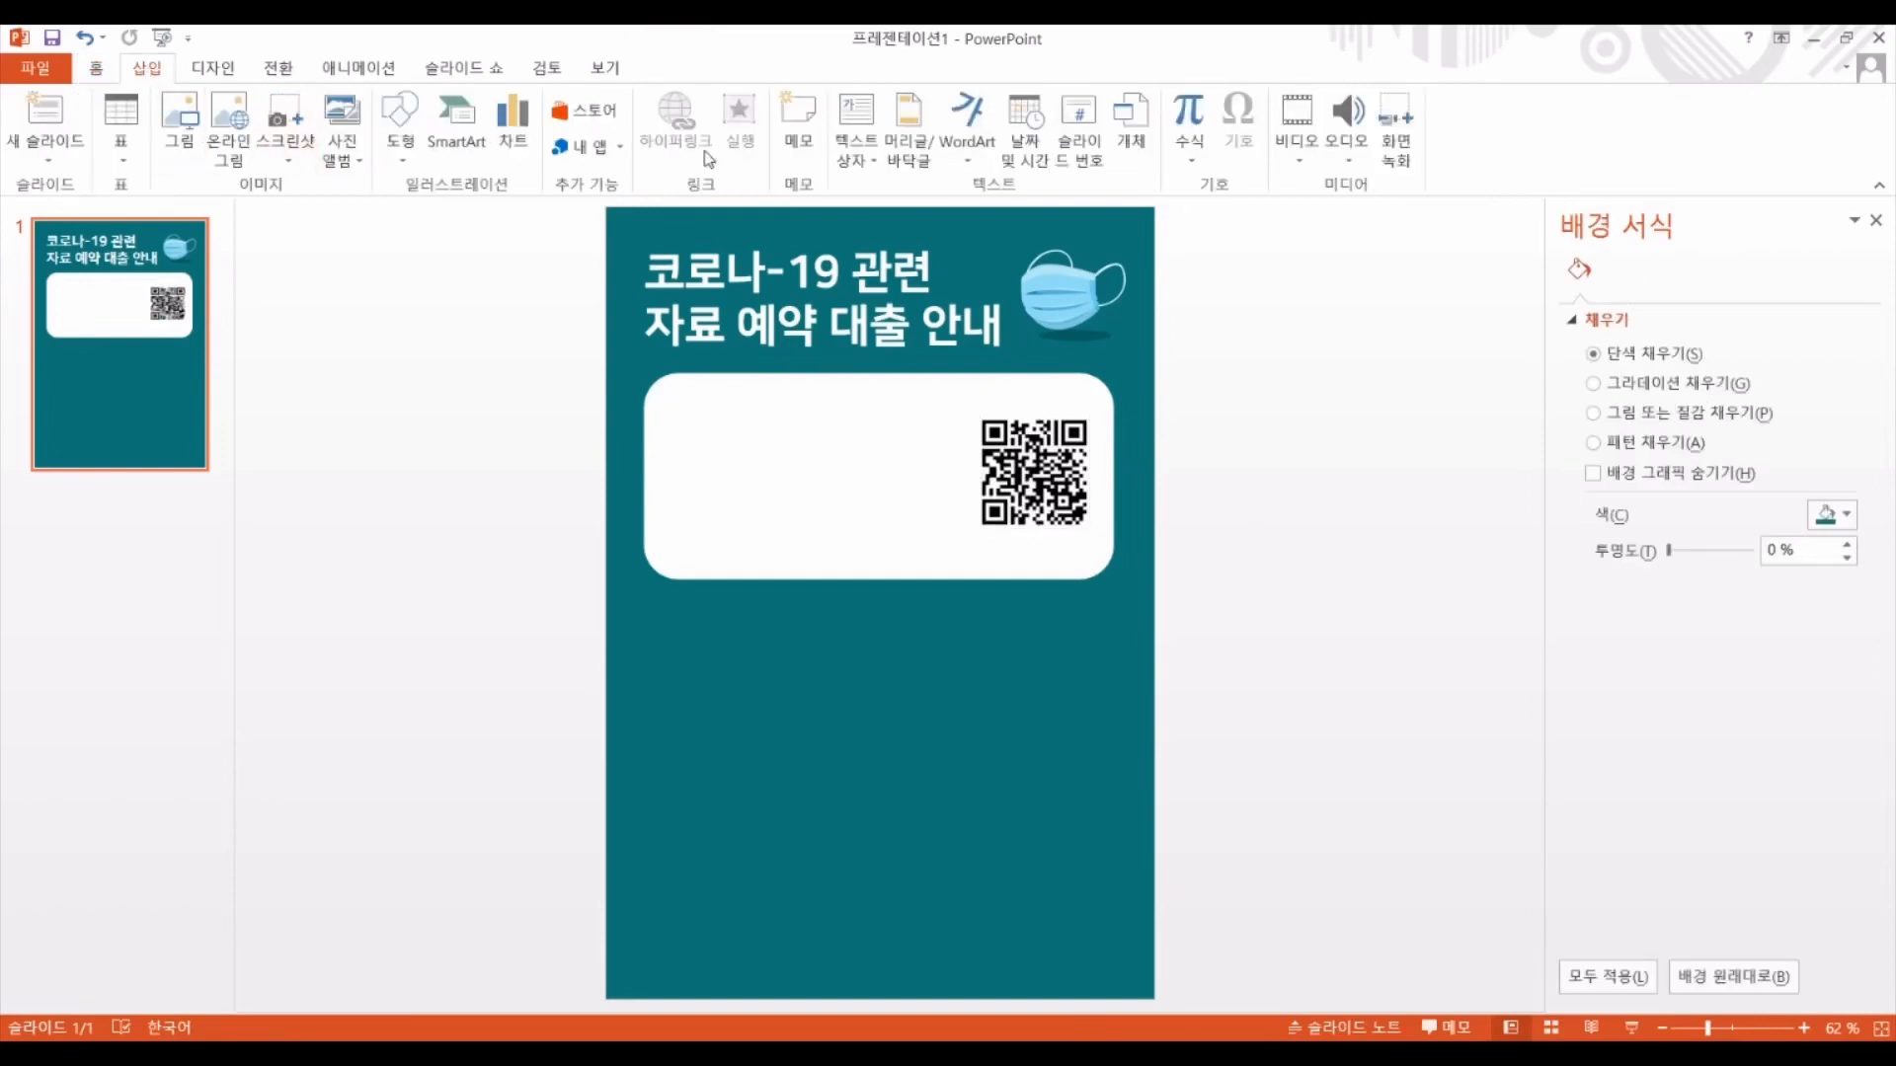
left_click_drag(970, 554, 980, 555)
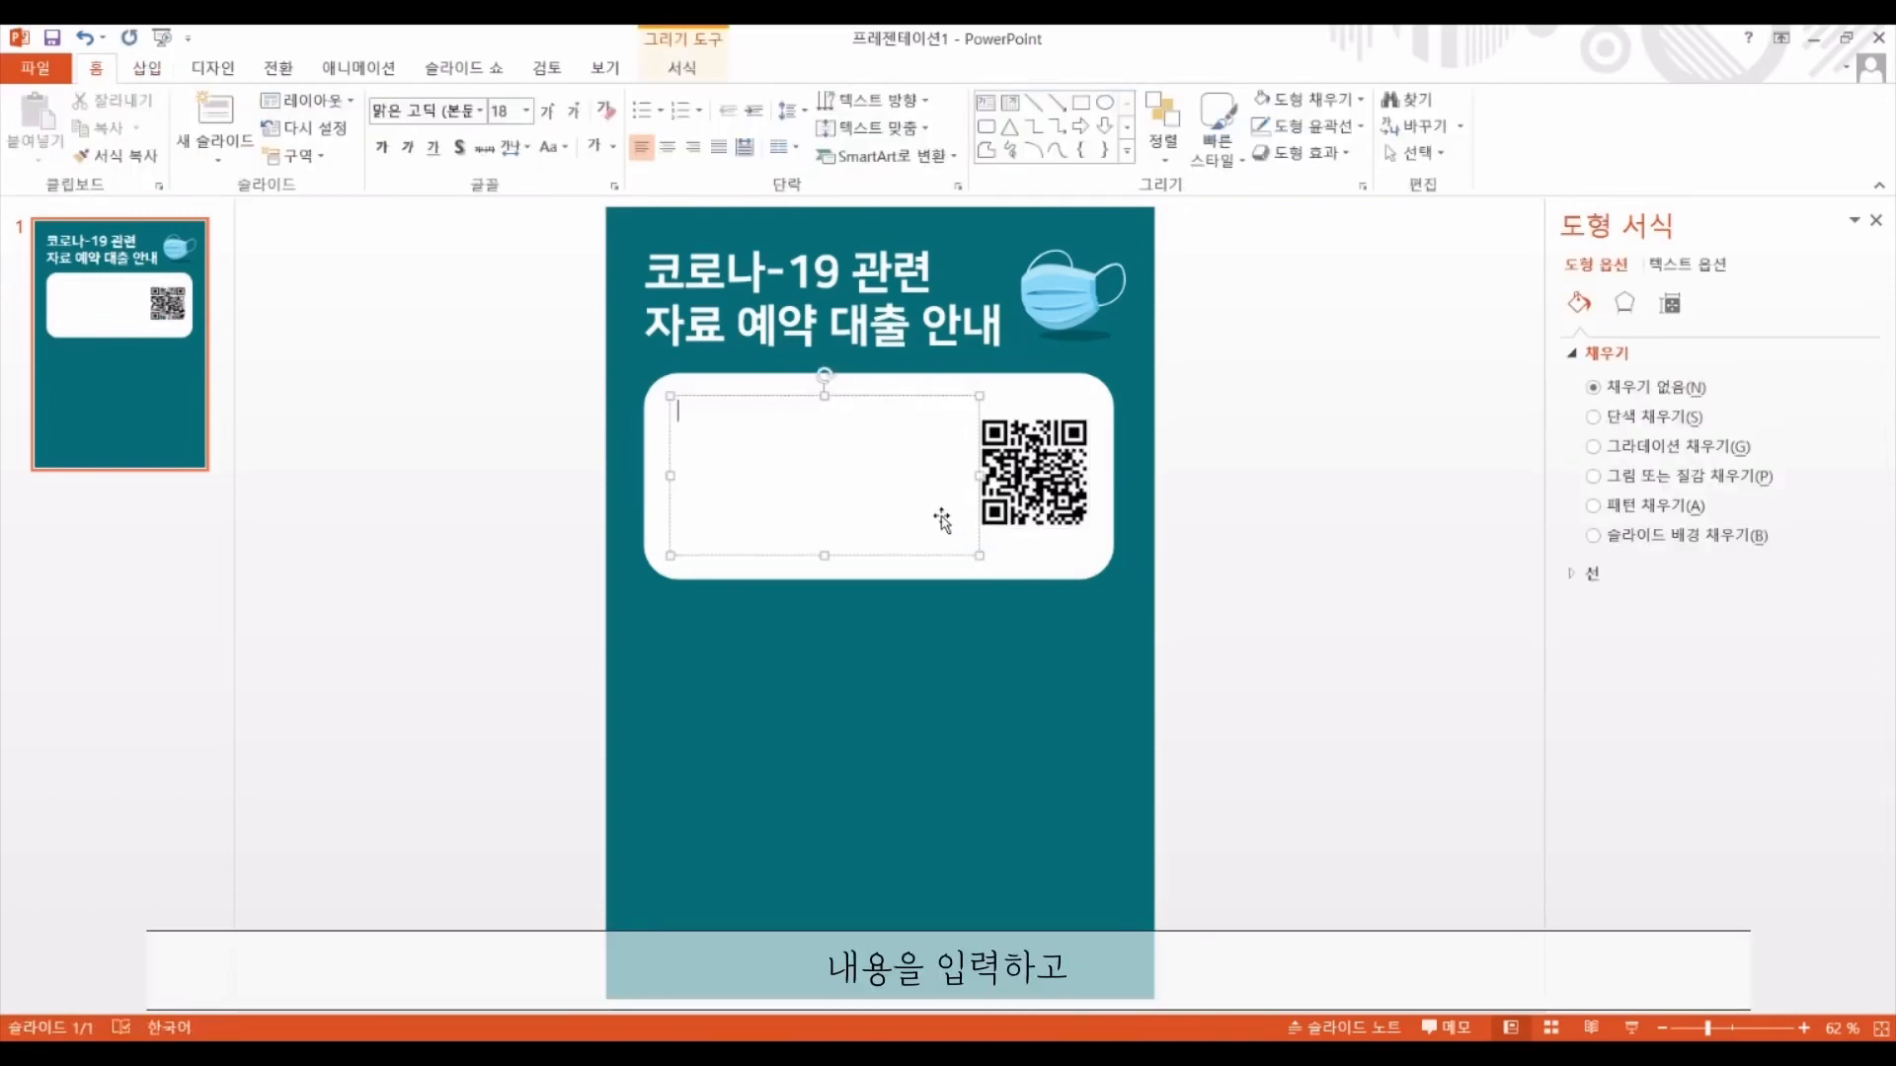
type("방법 1.")
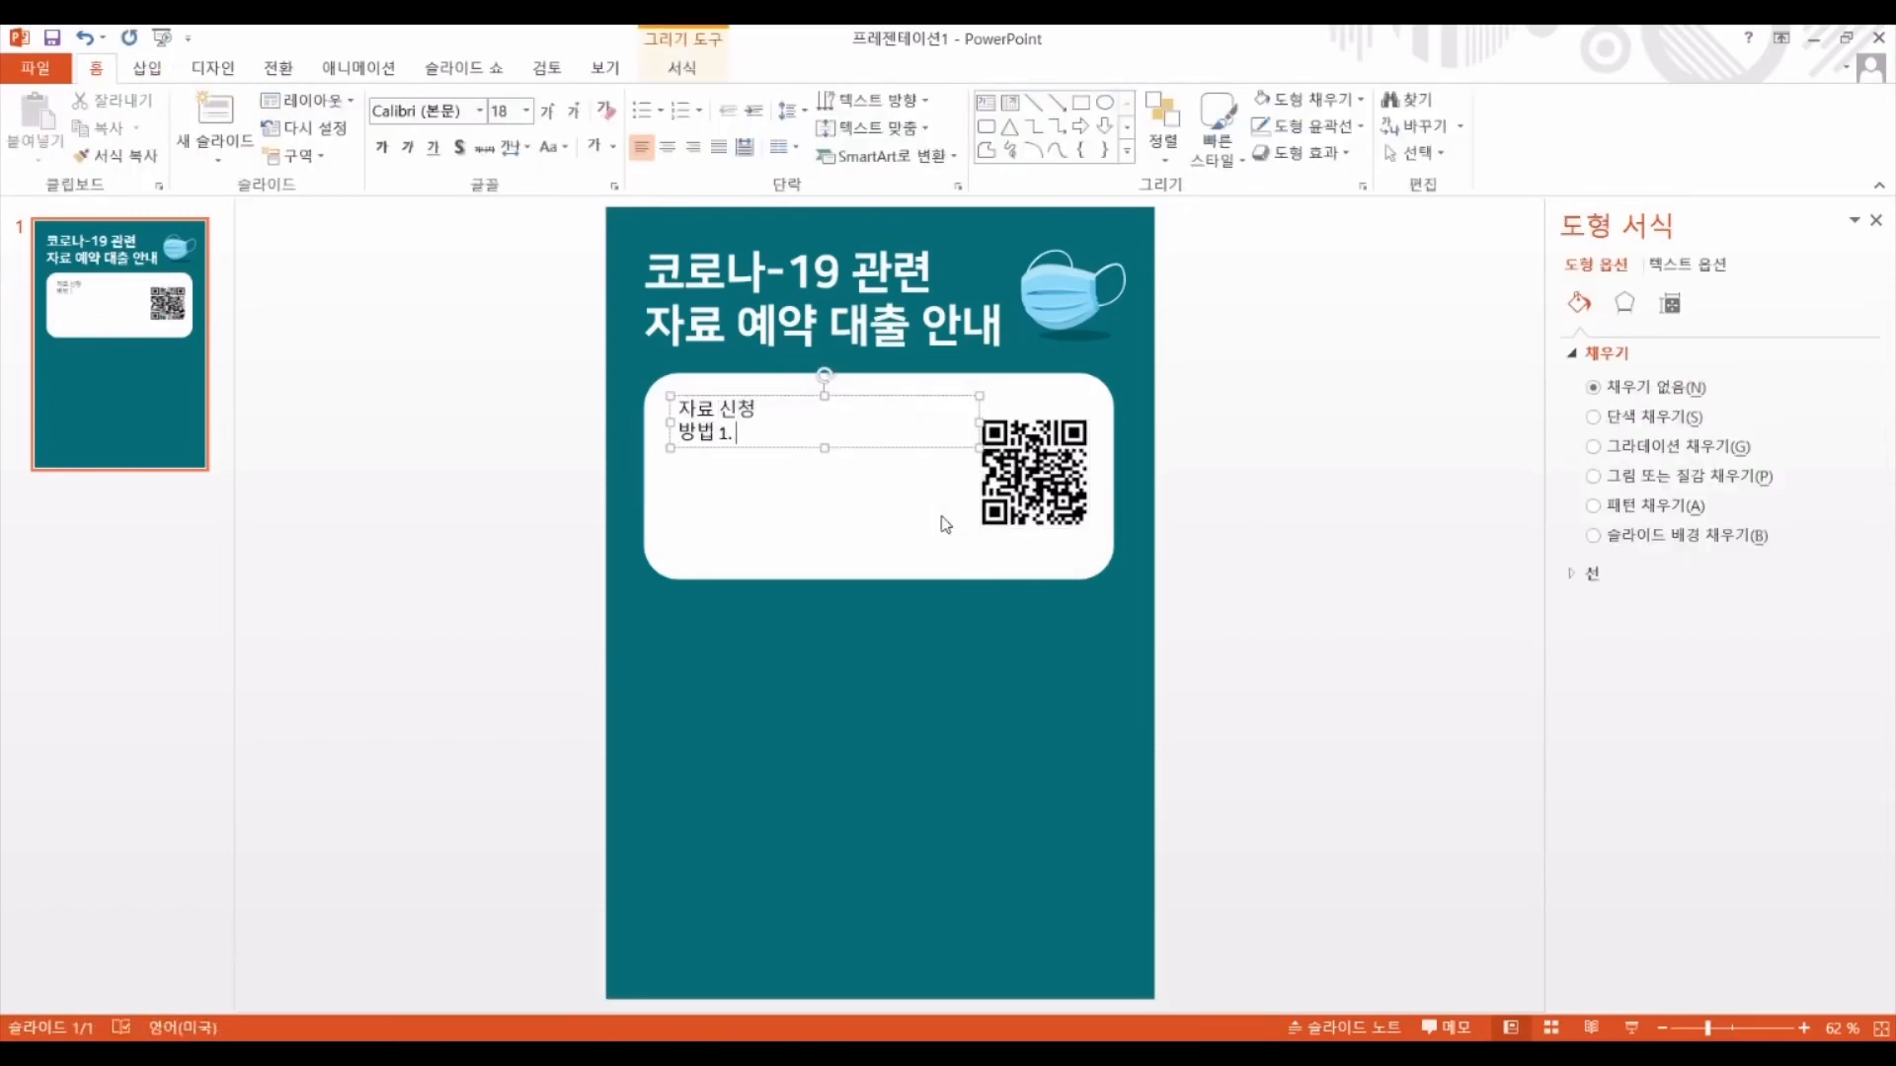
type(" QR")
key("Hangul")
type("코드 접속 후 신청")
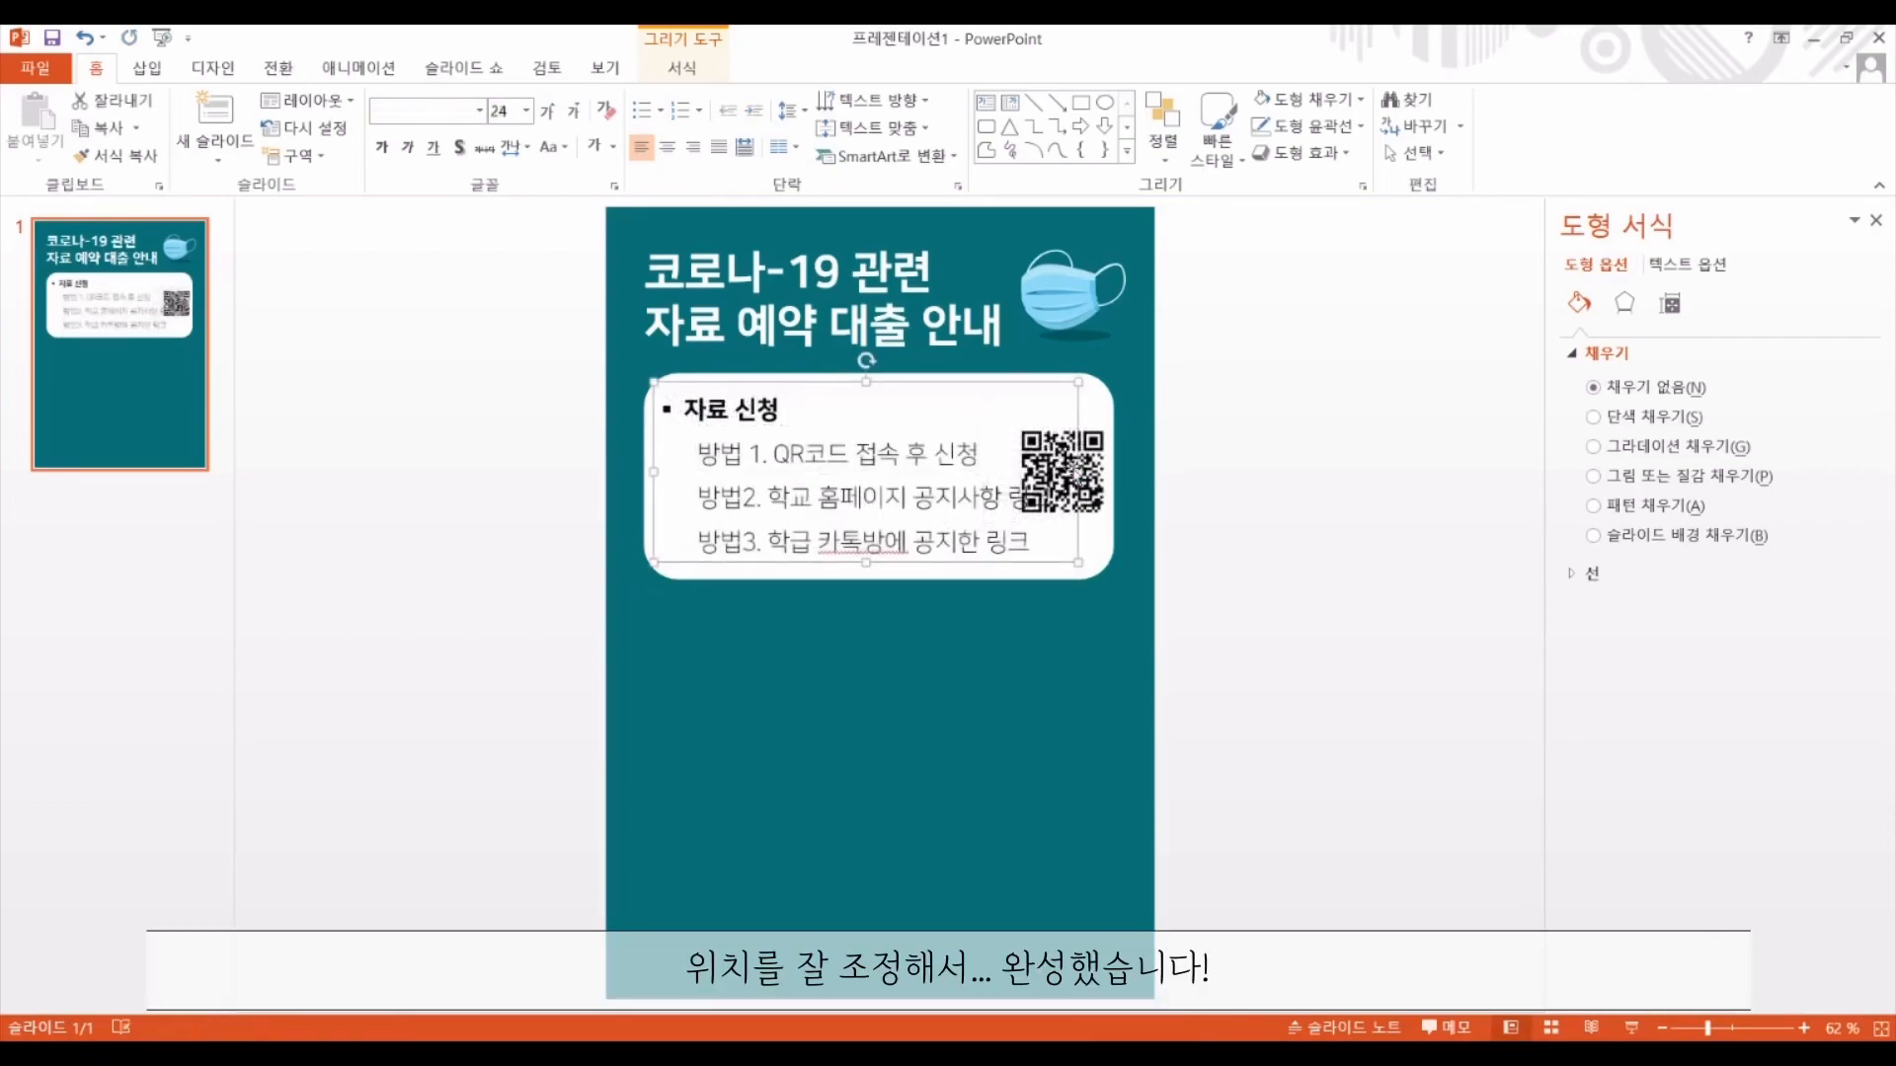
left_click_drag(1062, 481, 1044, 426)
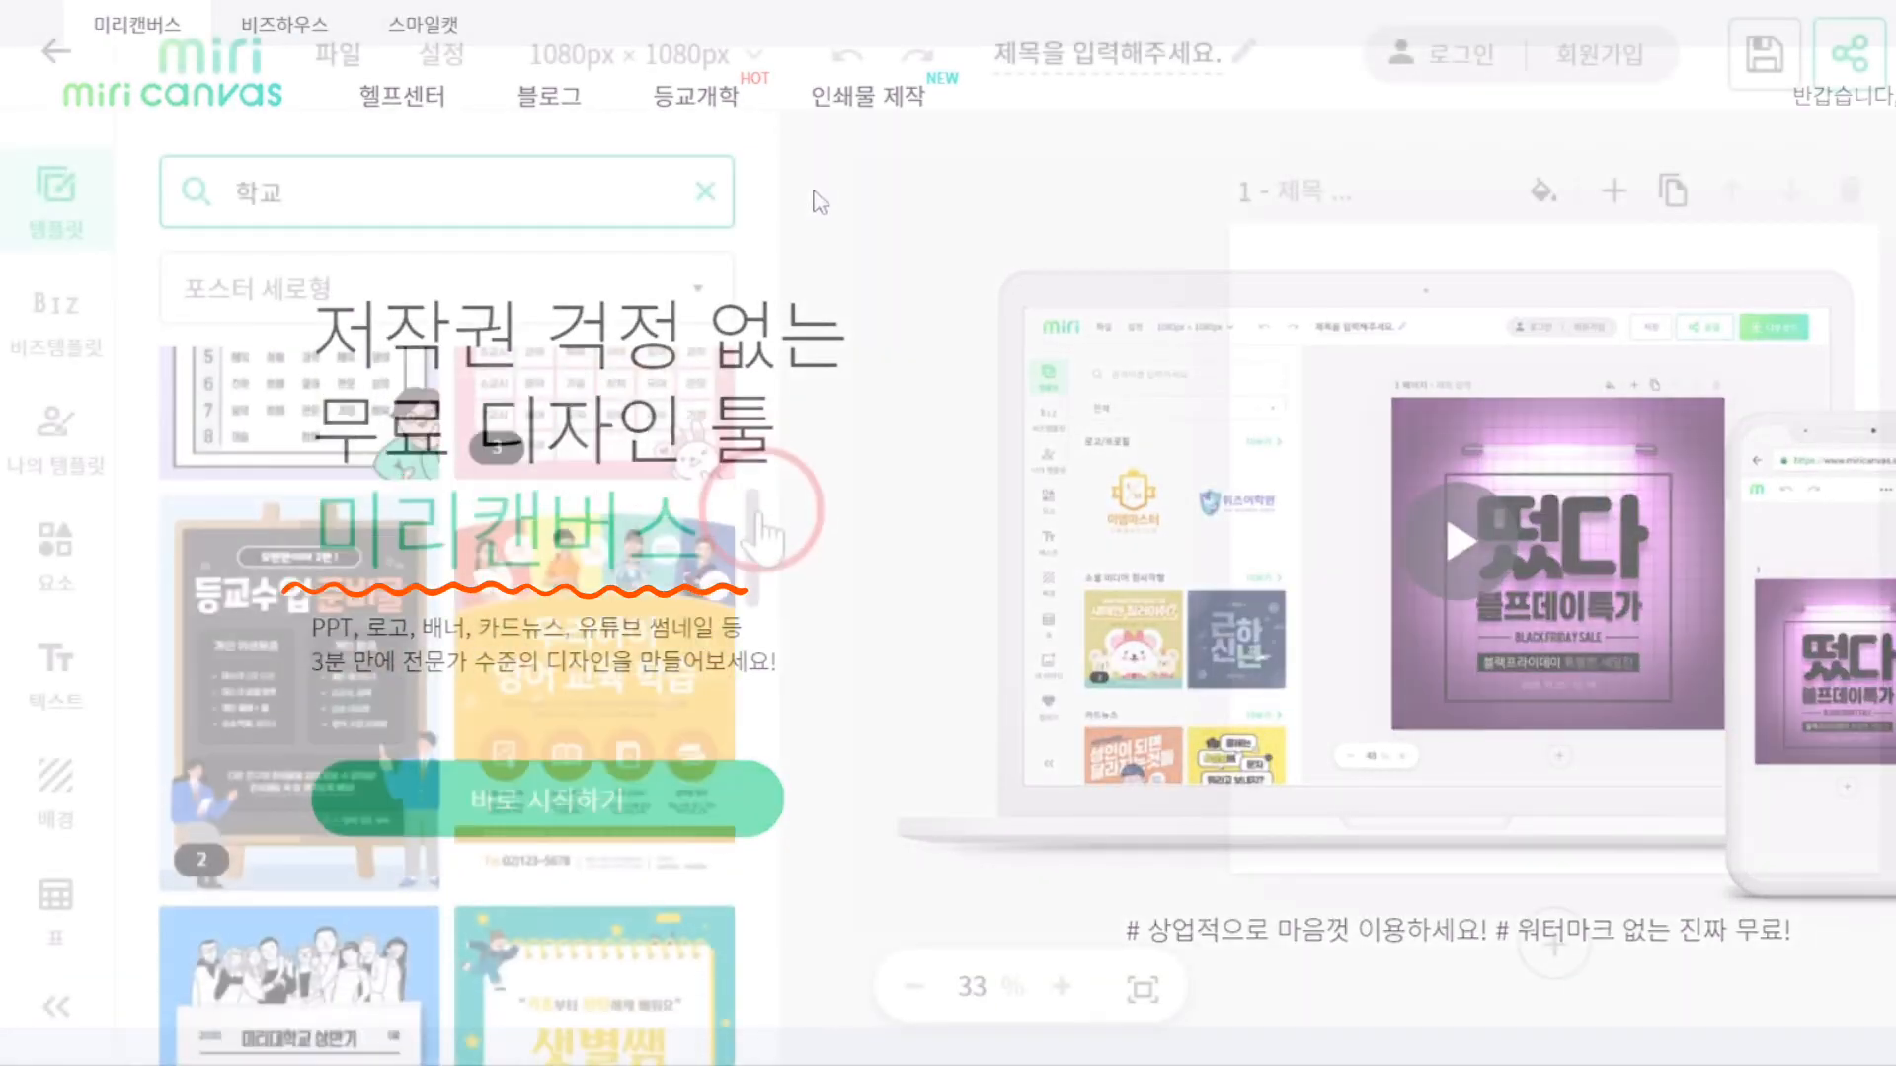
Switch to the MiriCanvas website and read its 사용 범위 안내 page on who may use the designs and for what purposes
left_click_drag(761, 507, 787, 919)
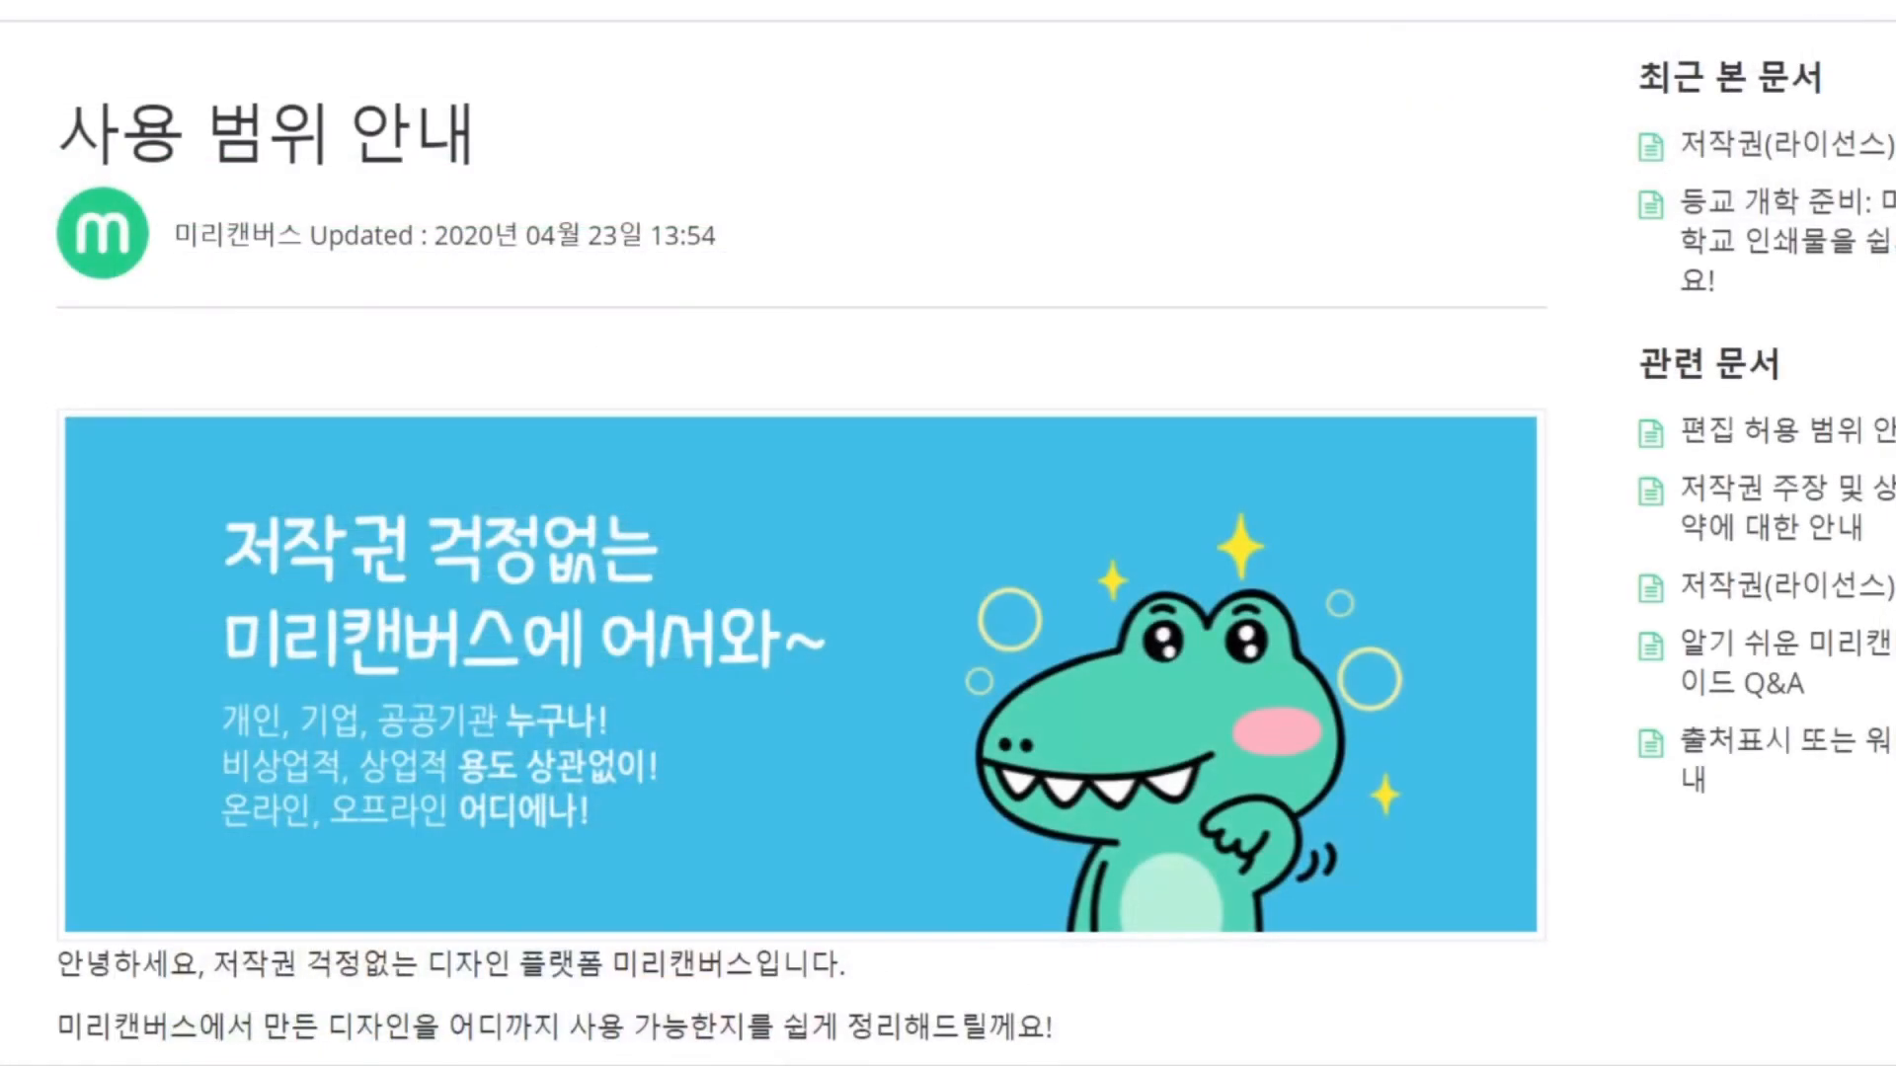
scroll(800, 533, "down", 5)
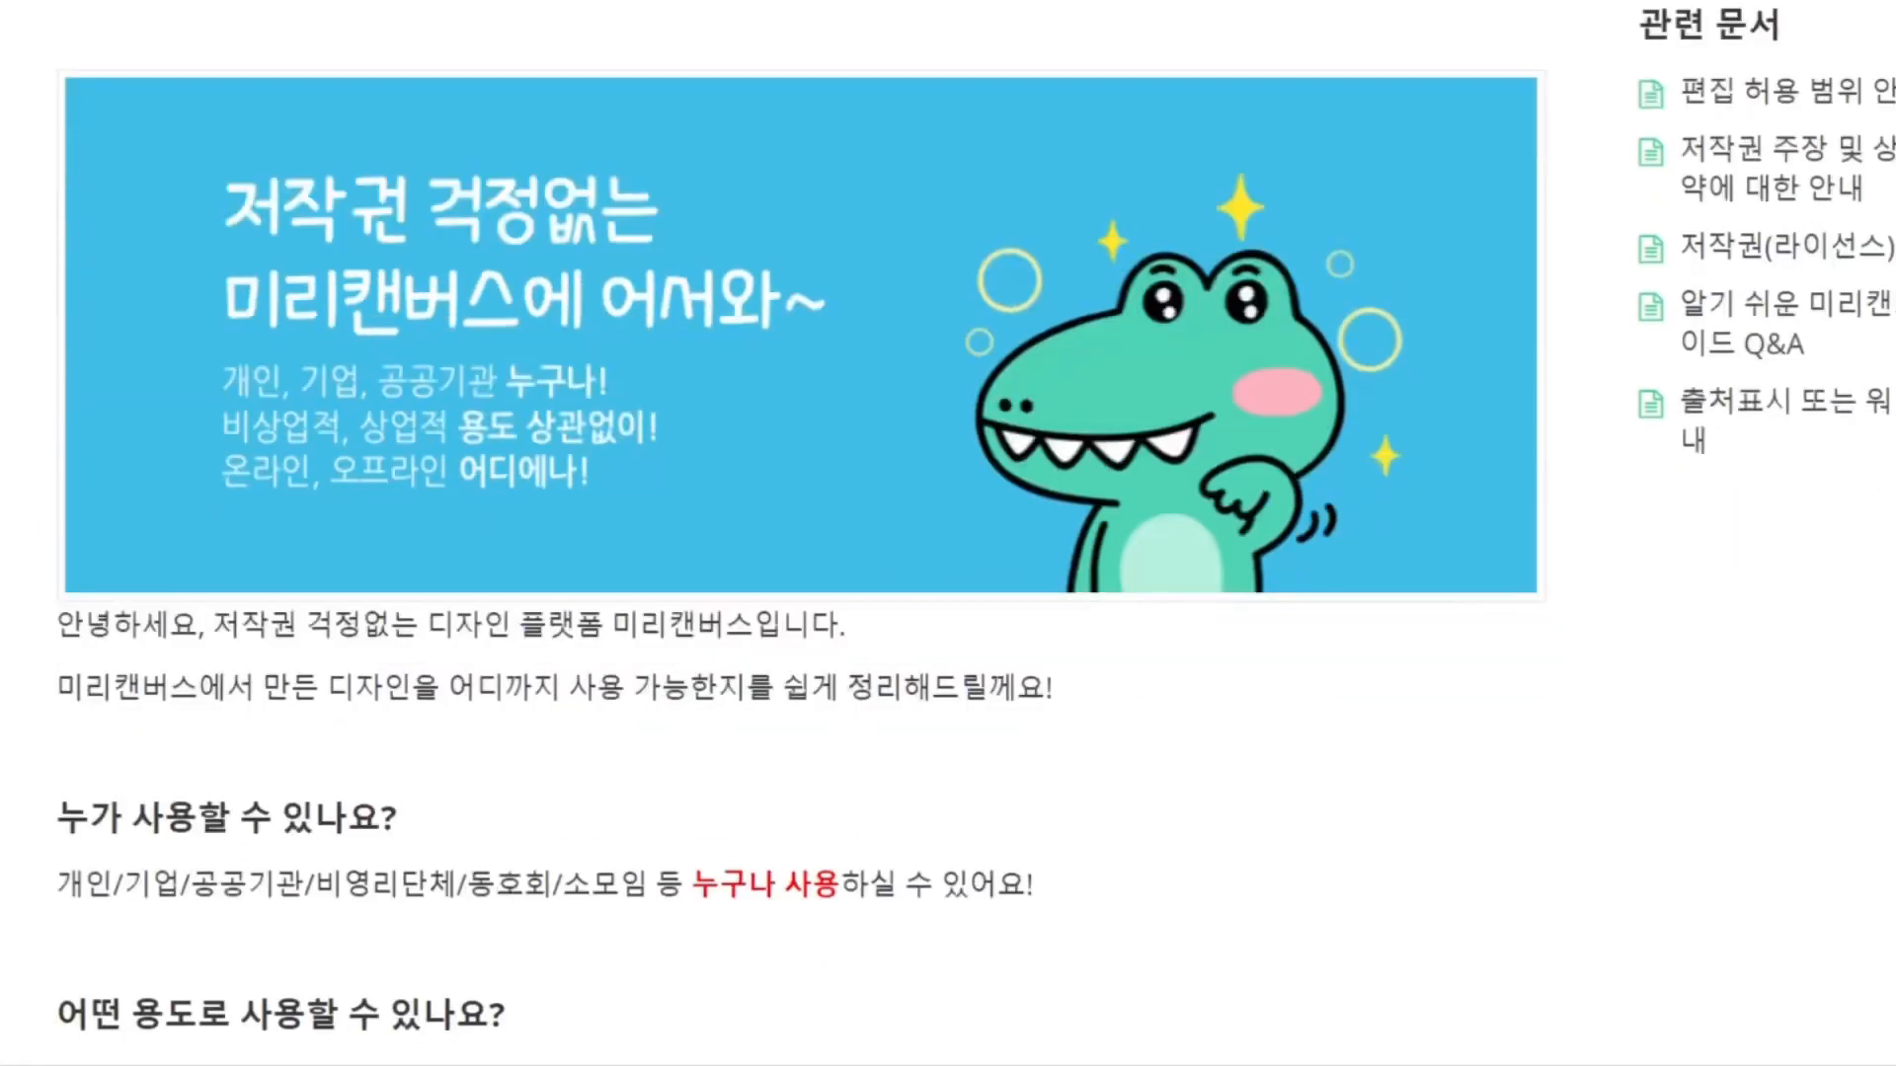
scroll(800, 533, "down", 5)
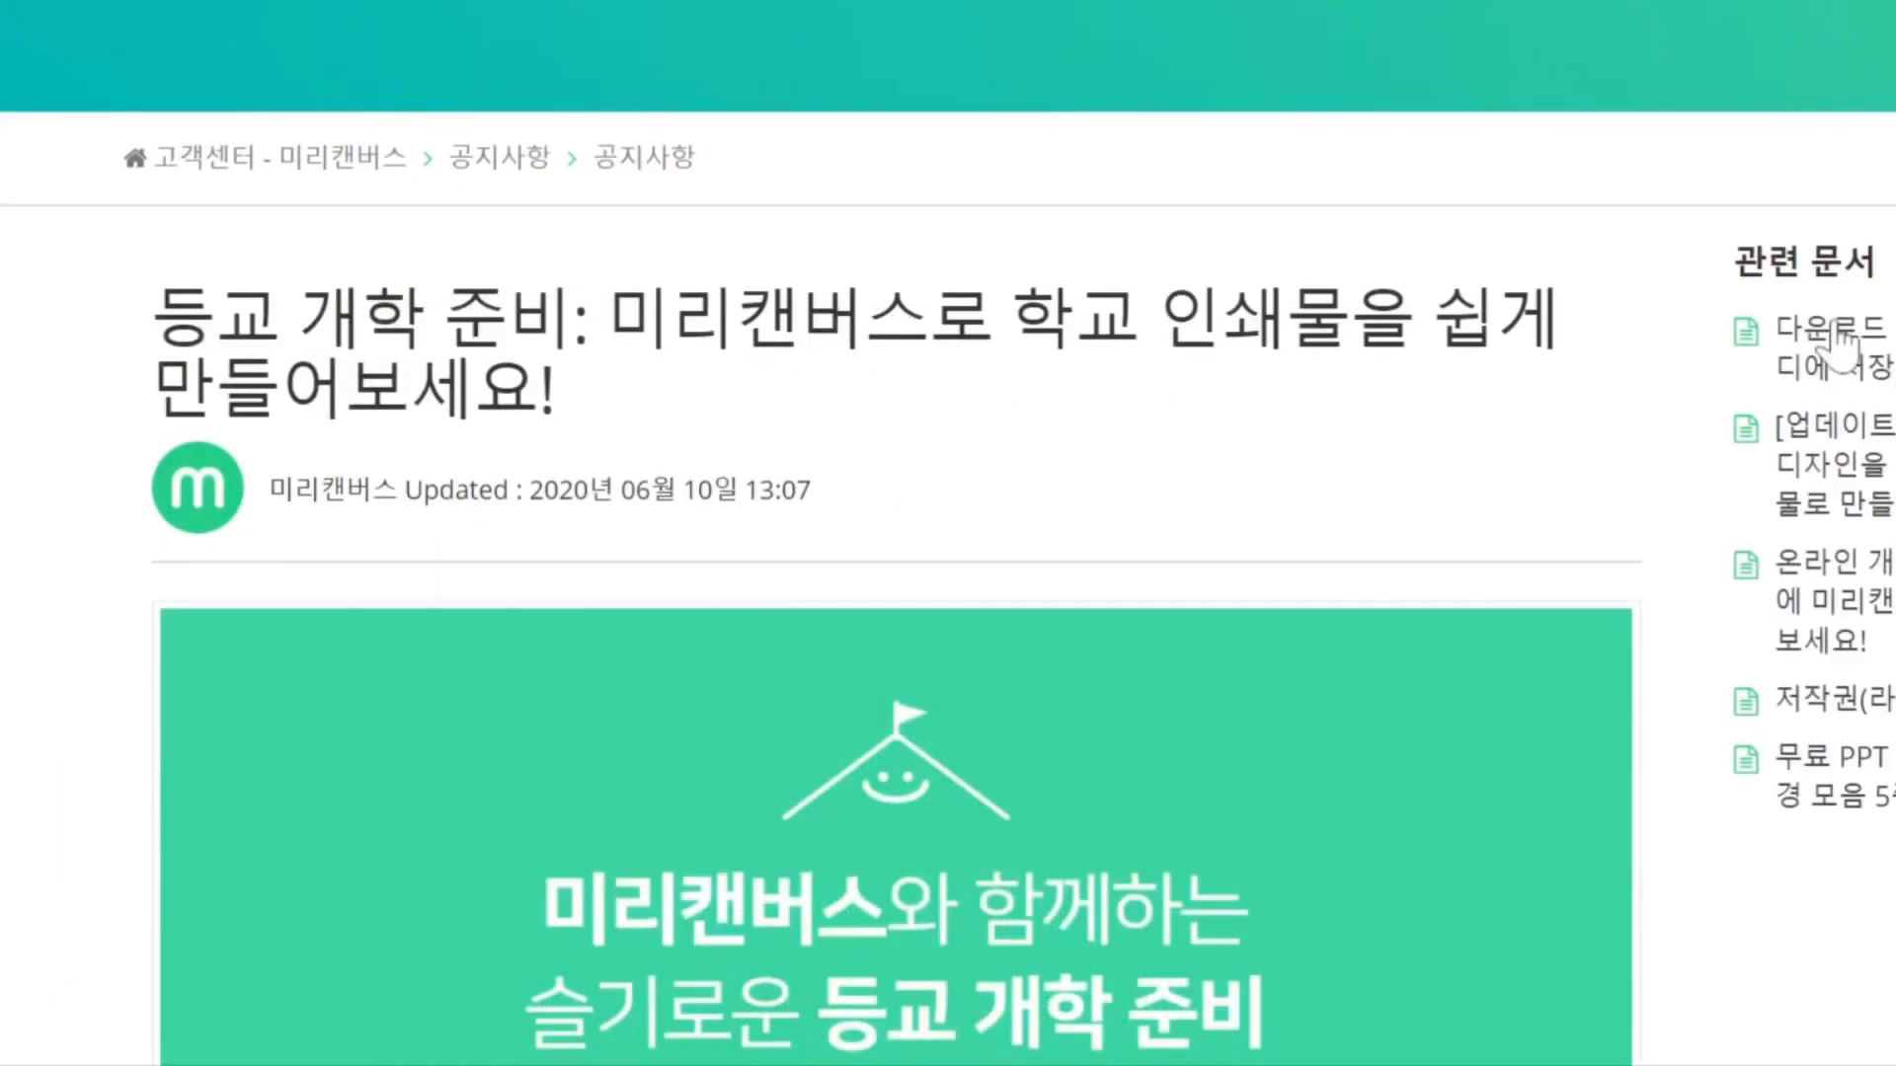
Read through the MiriCanvas notice on making school printed materials, covering banners, prevention posters, class materials, classroom decoration and newsletters
scroll(1684, 330, "down", 3)
scroll(1587, 249, "up", 2)
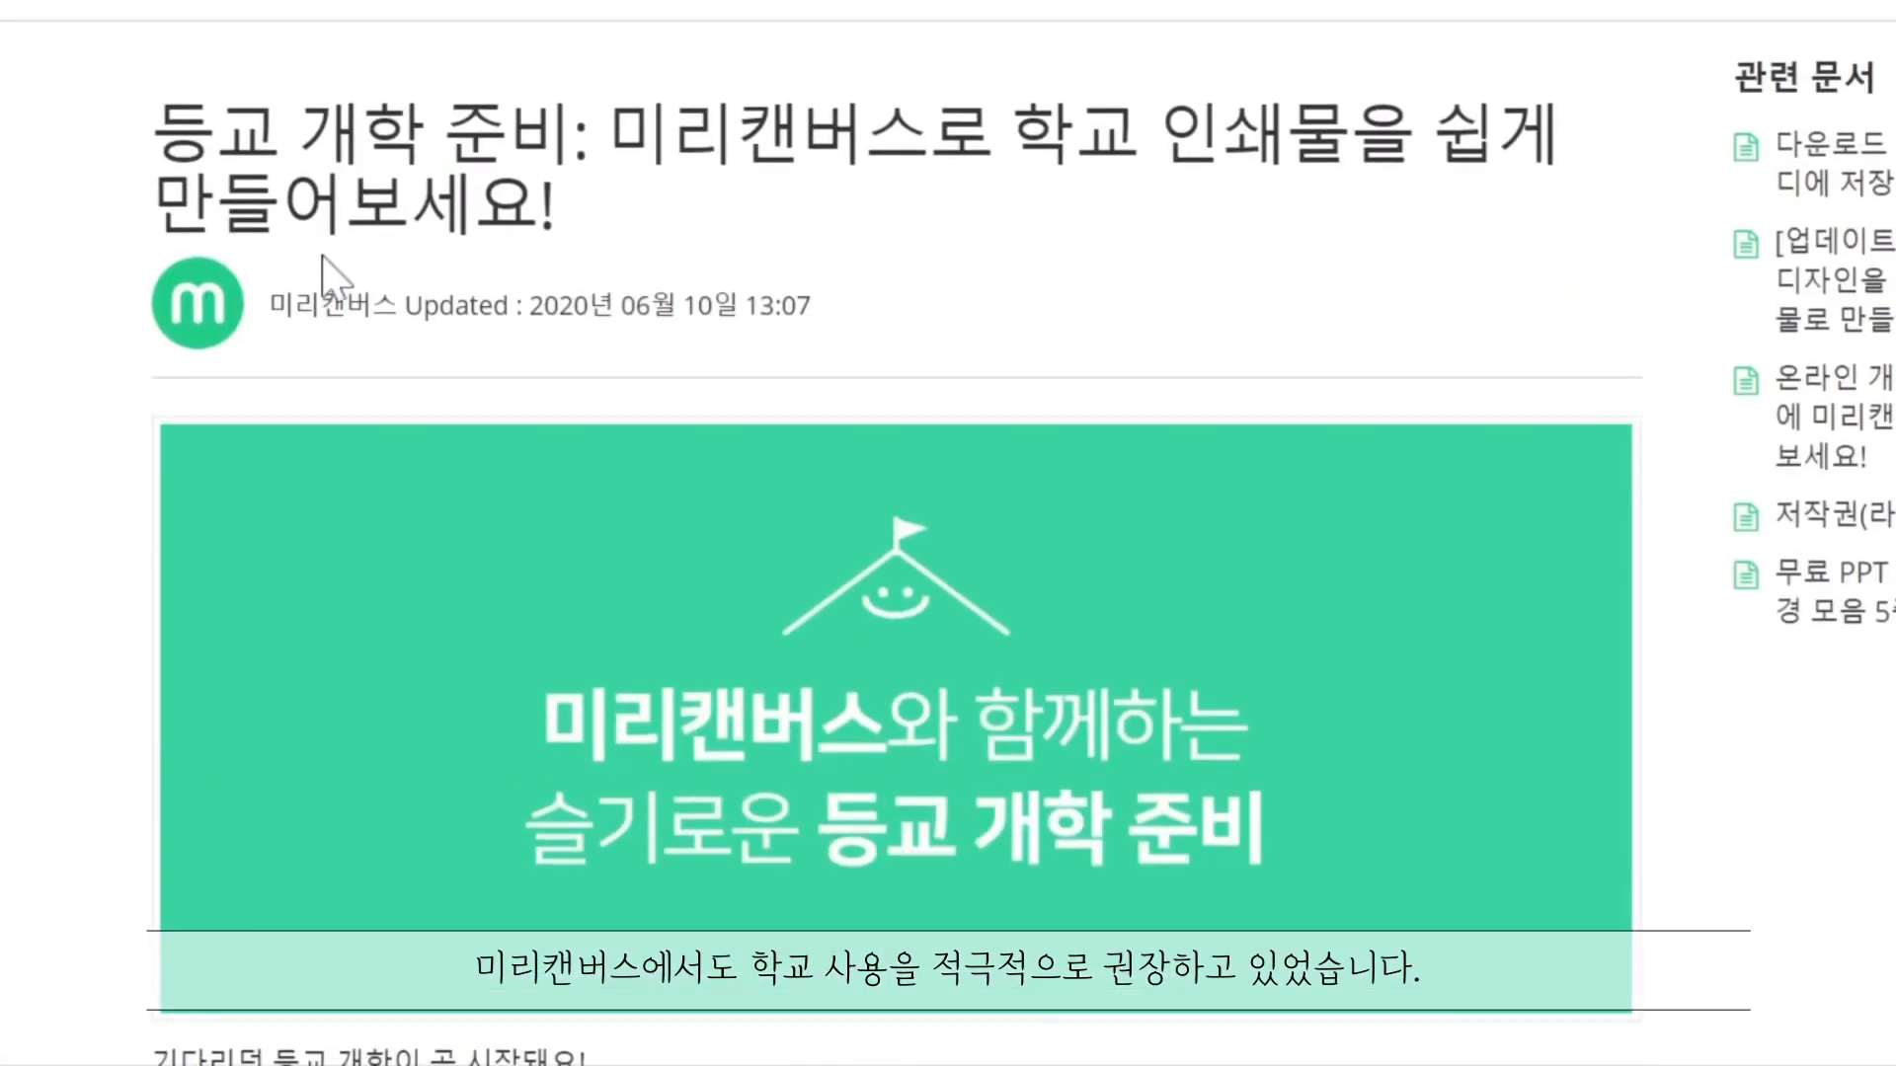
scroll(1312, 389, "down", 10)
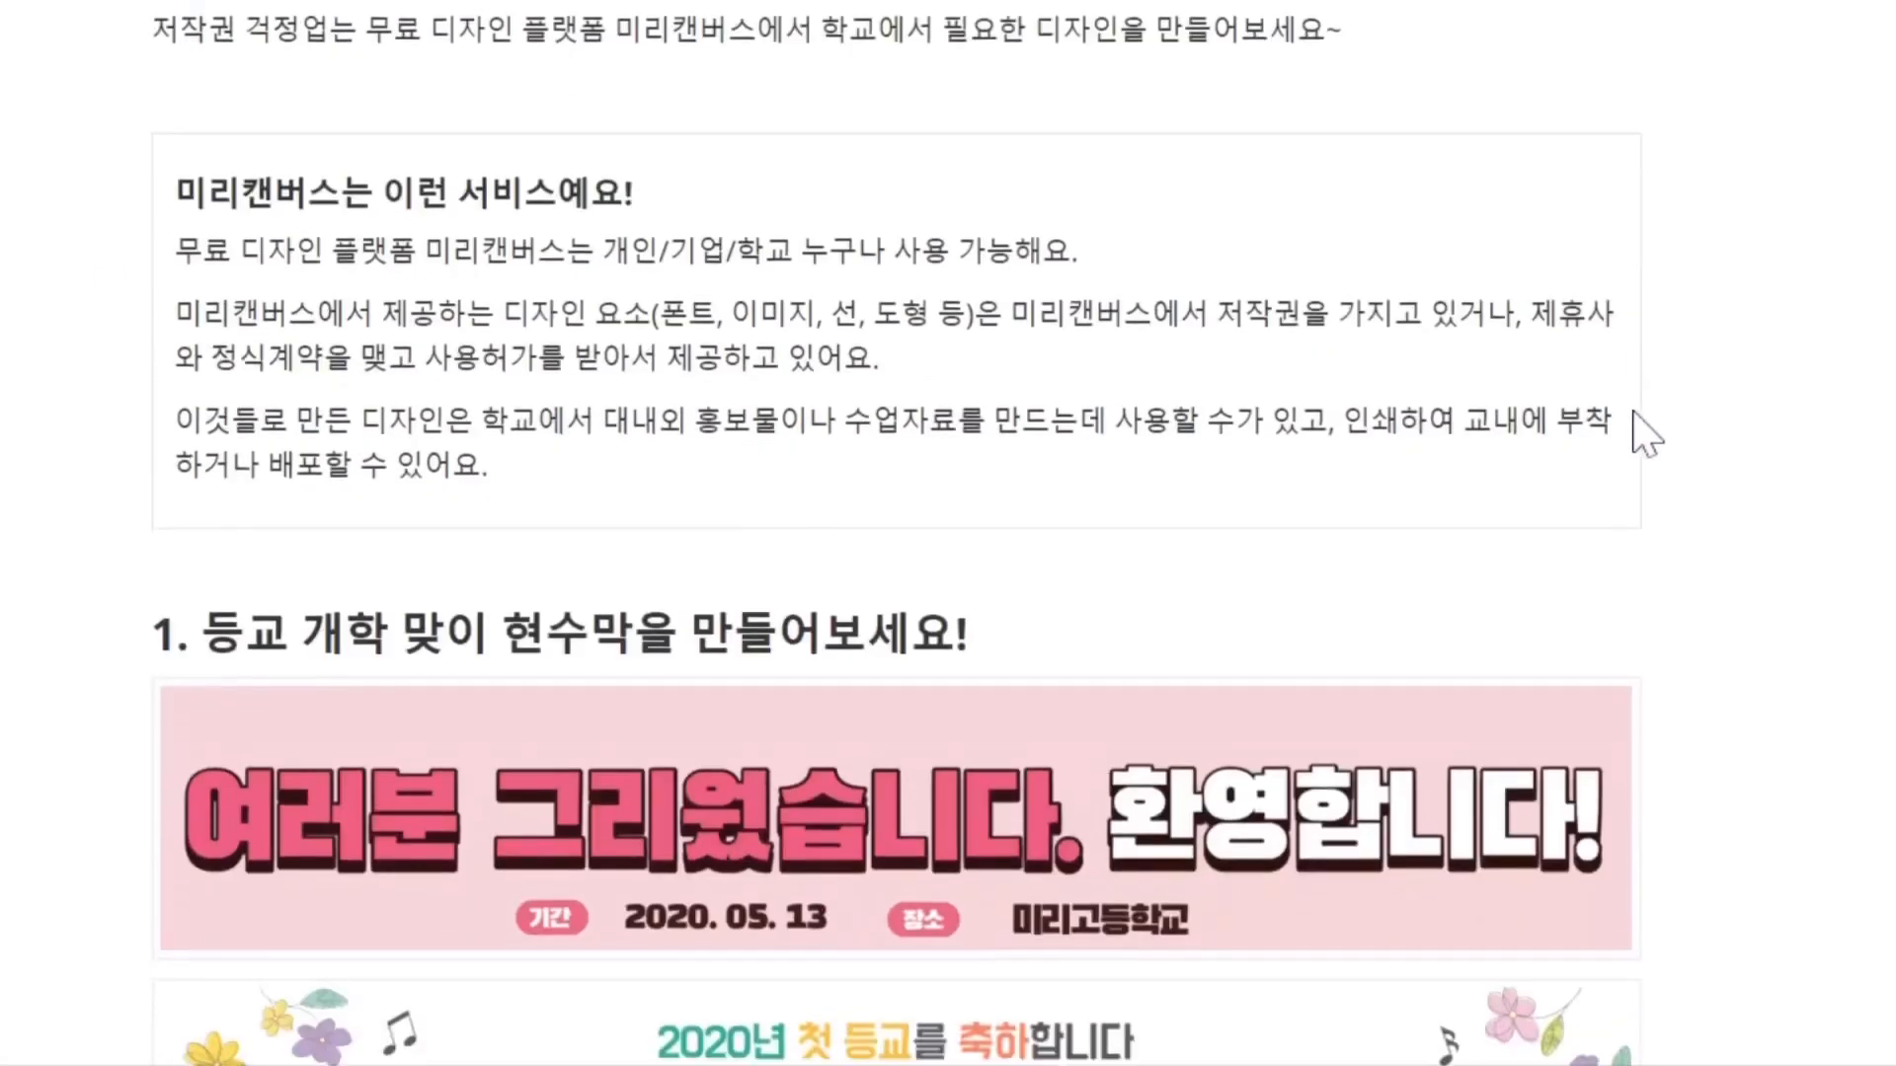
scroll(1639, 424, "down", 7)
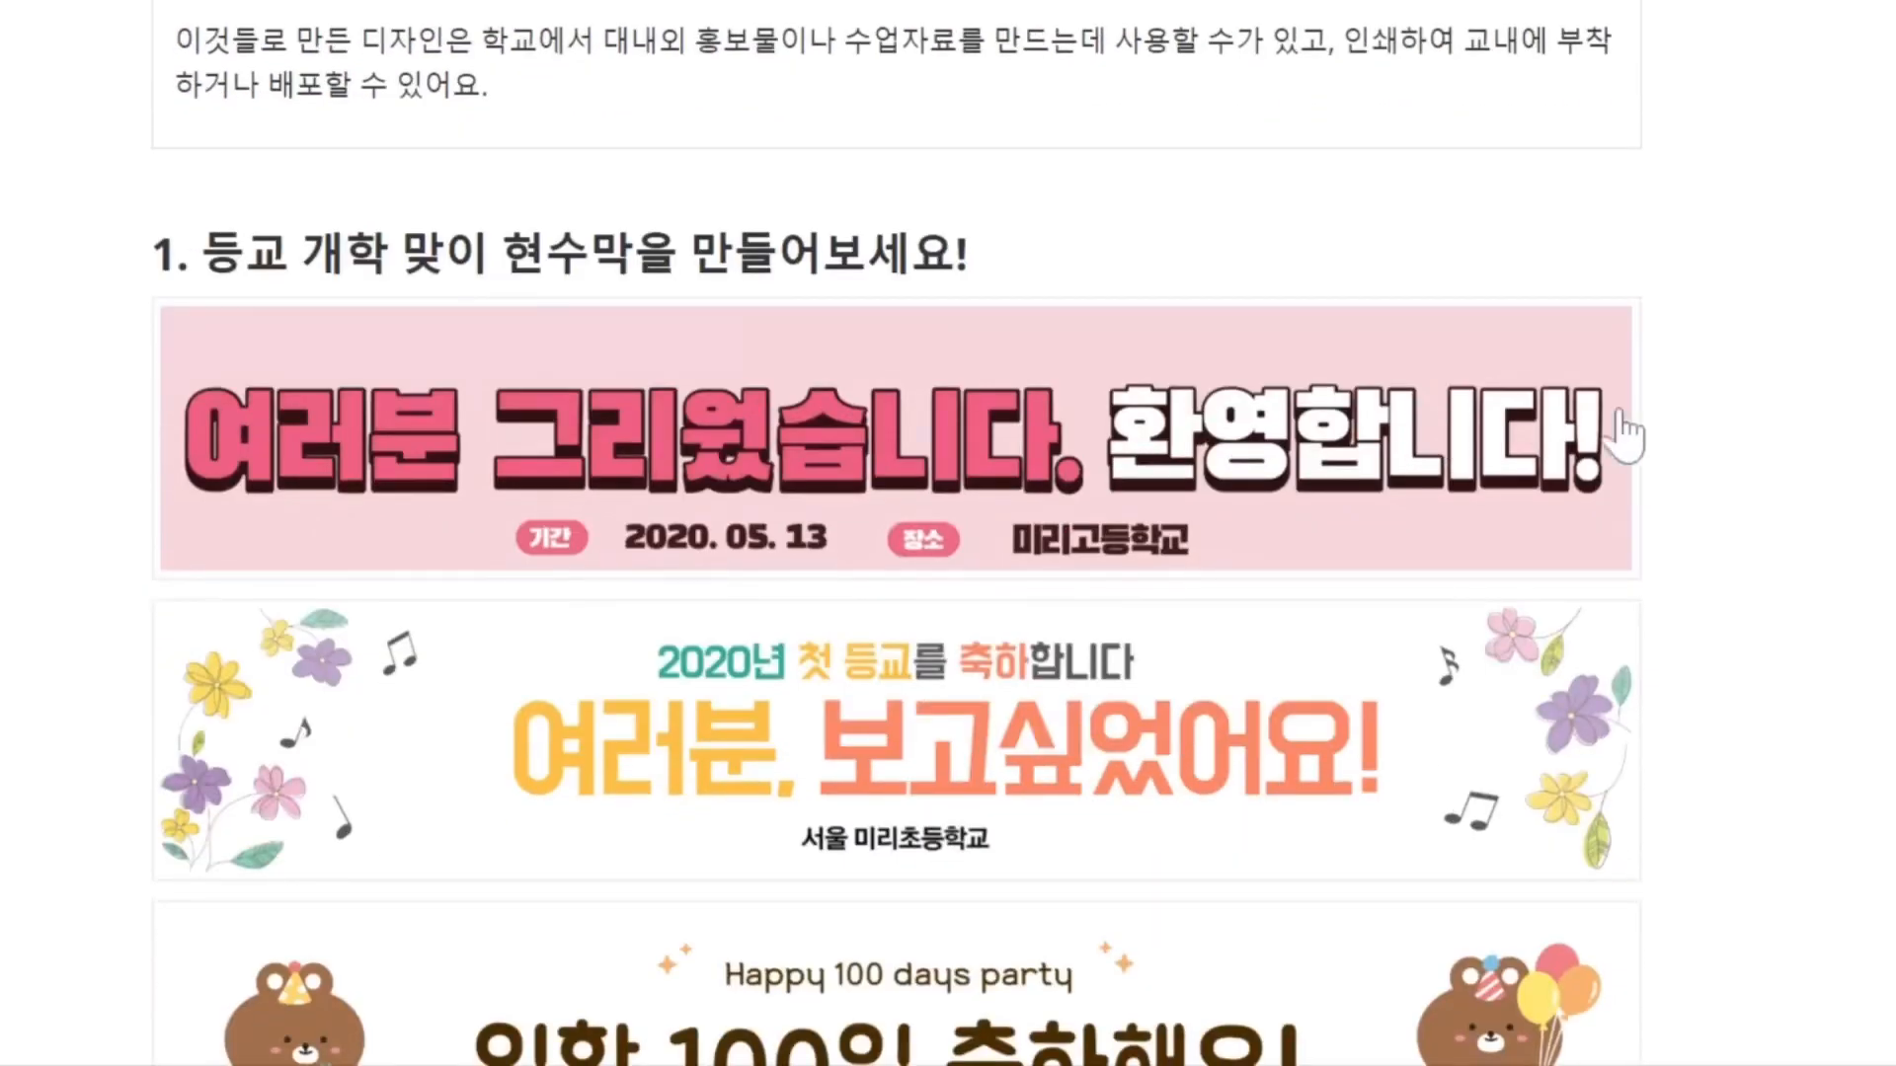
scroll(1743, 445, "down", 10)
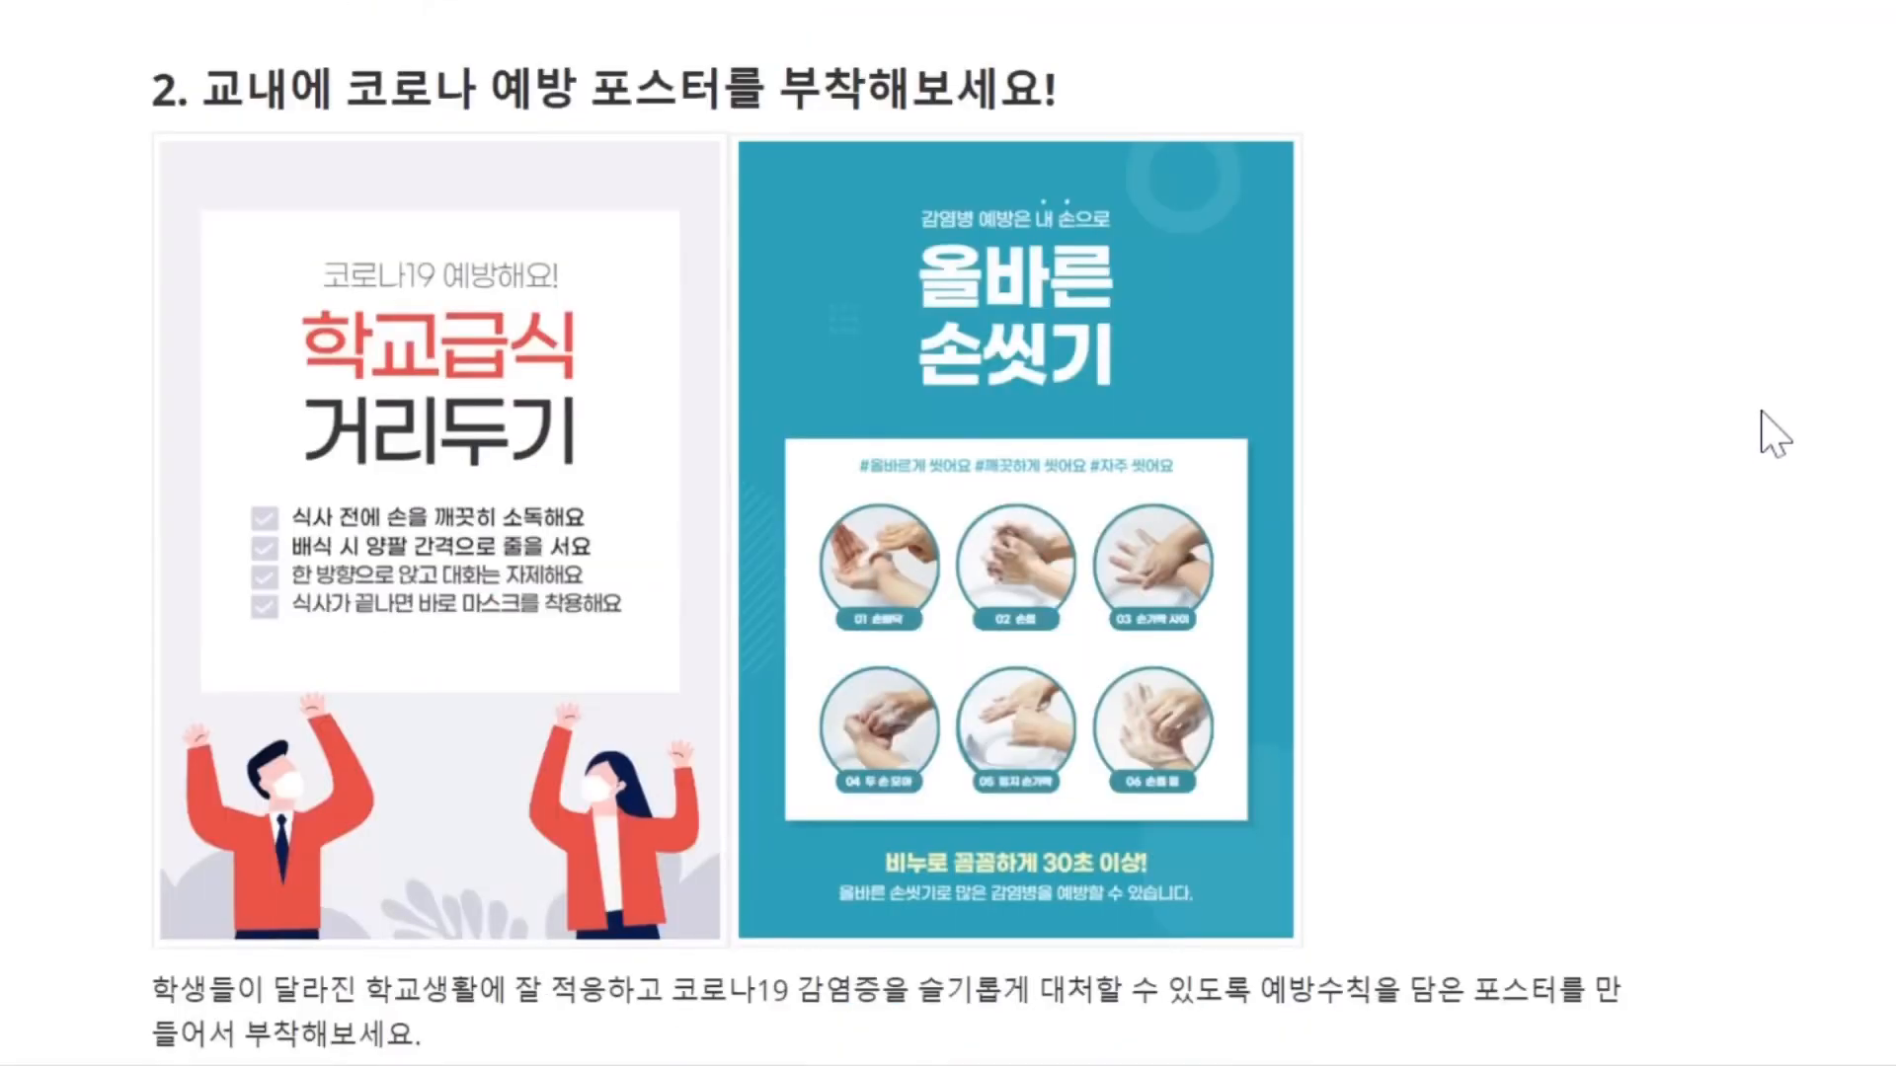
scroll(1774, 432, "down", 15)
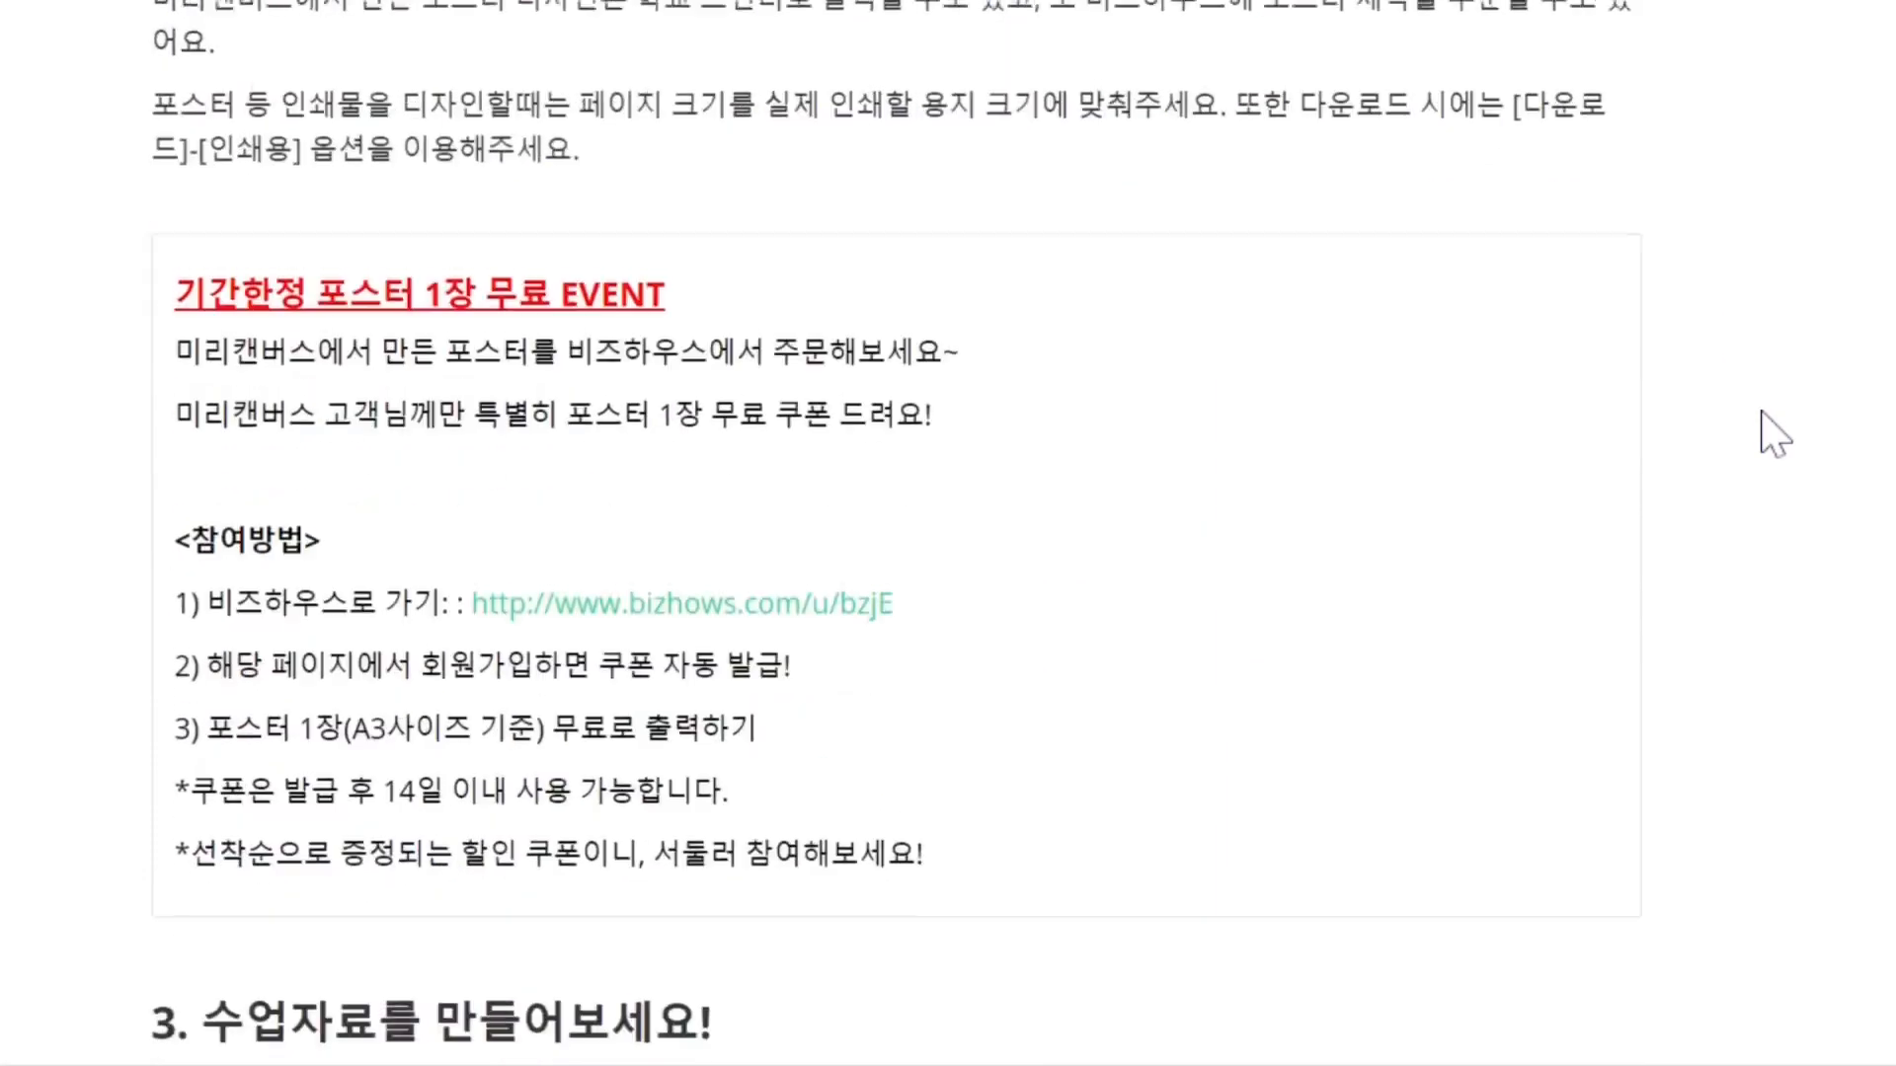
scroll(1774, 427, "down", 9)
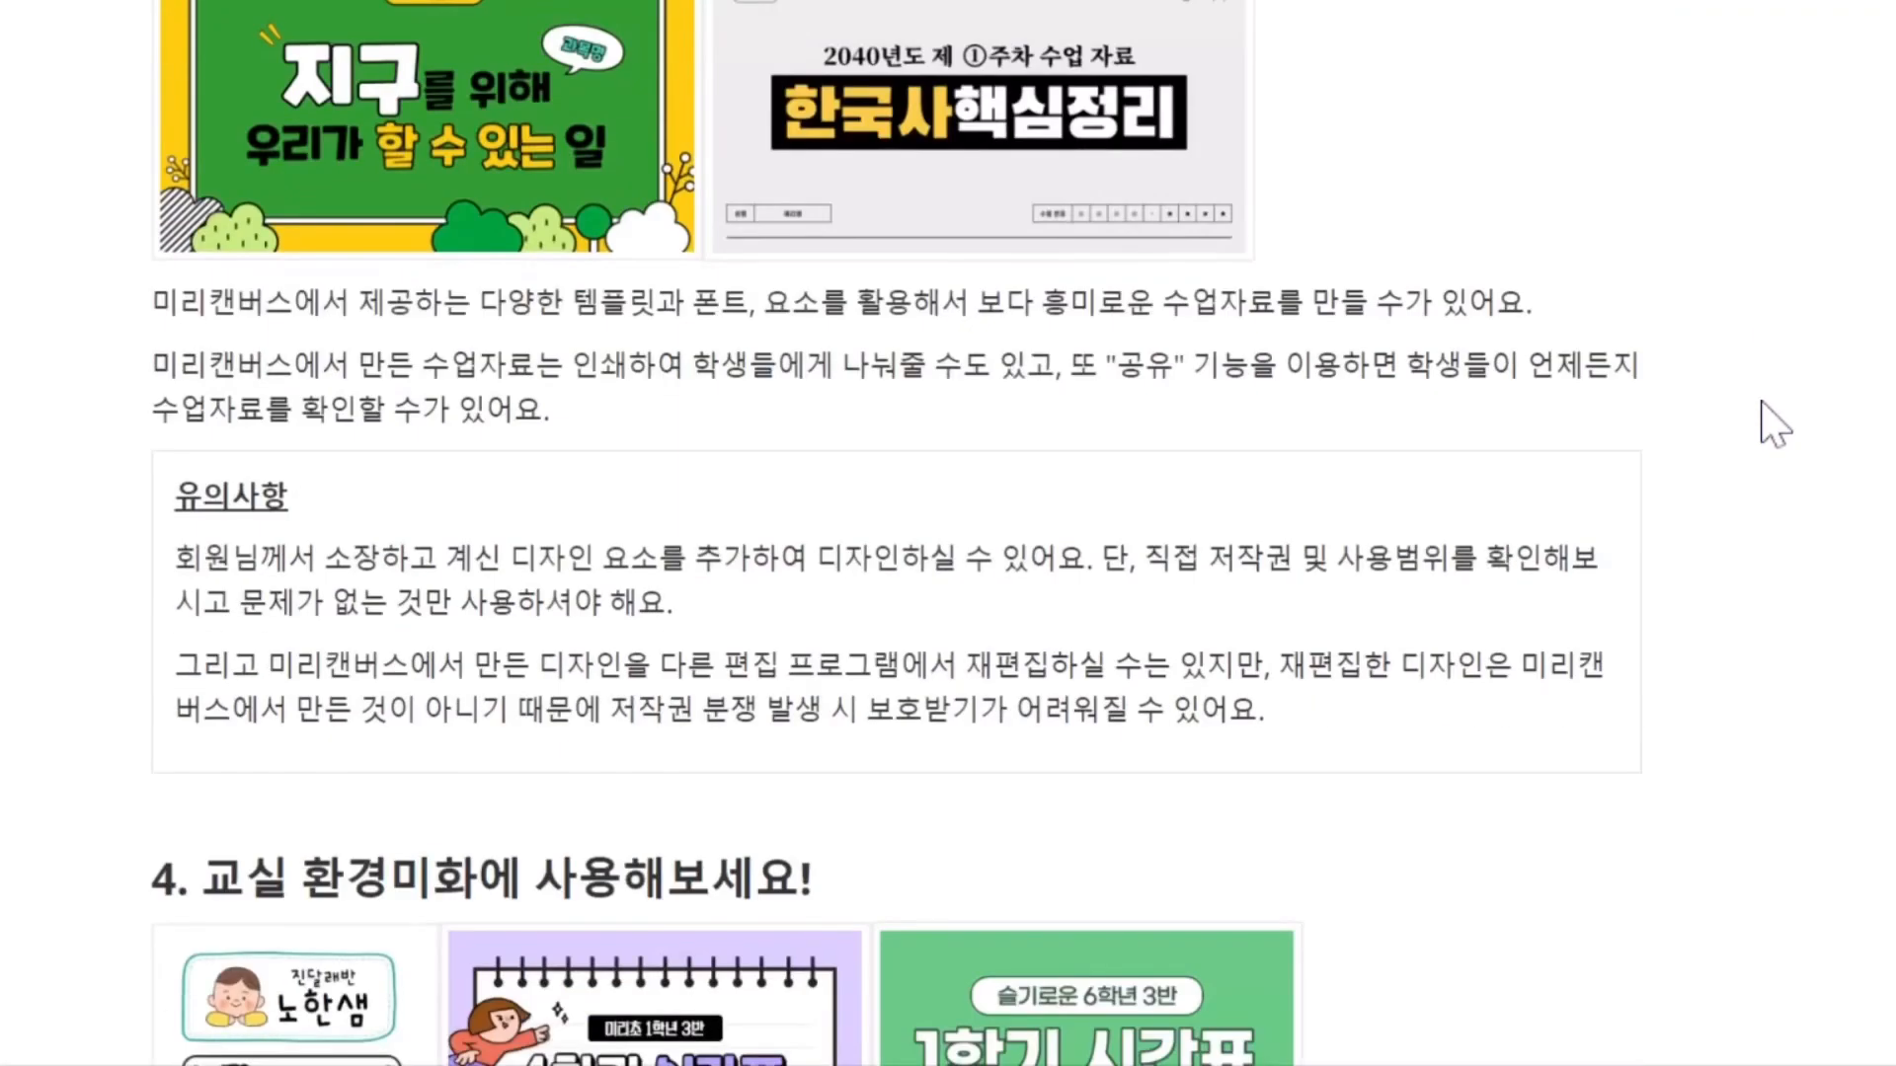
scroll(1774, 427, "down", 14)
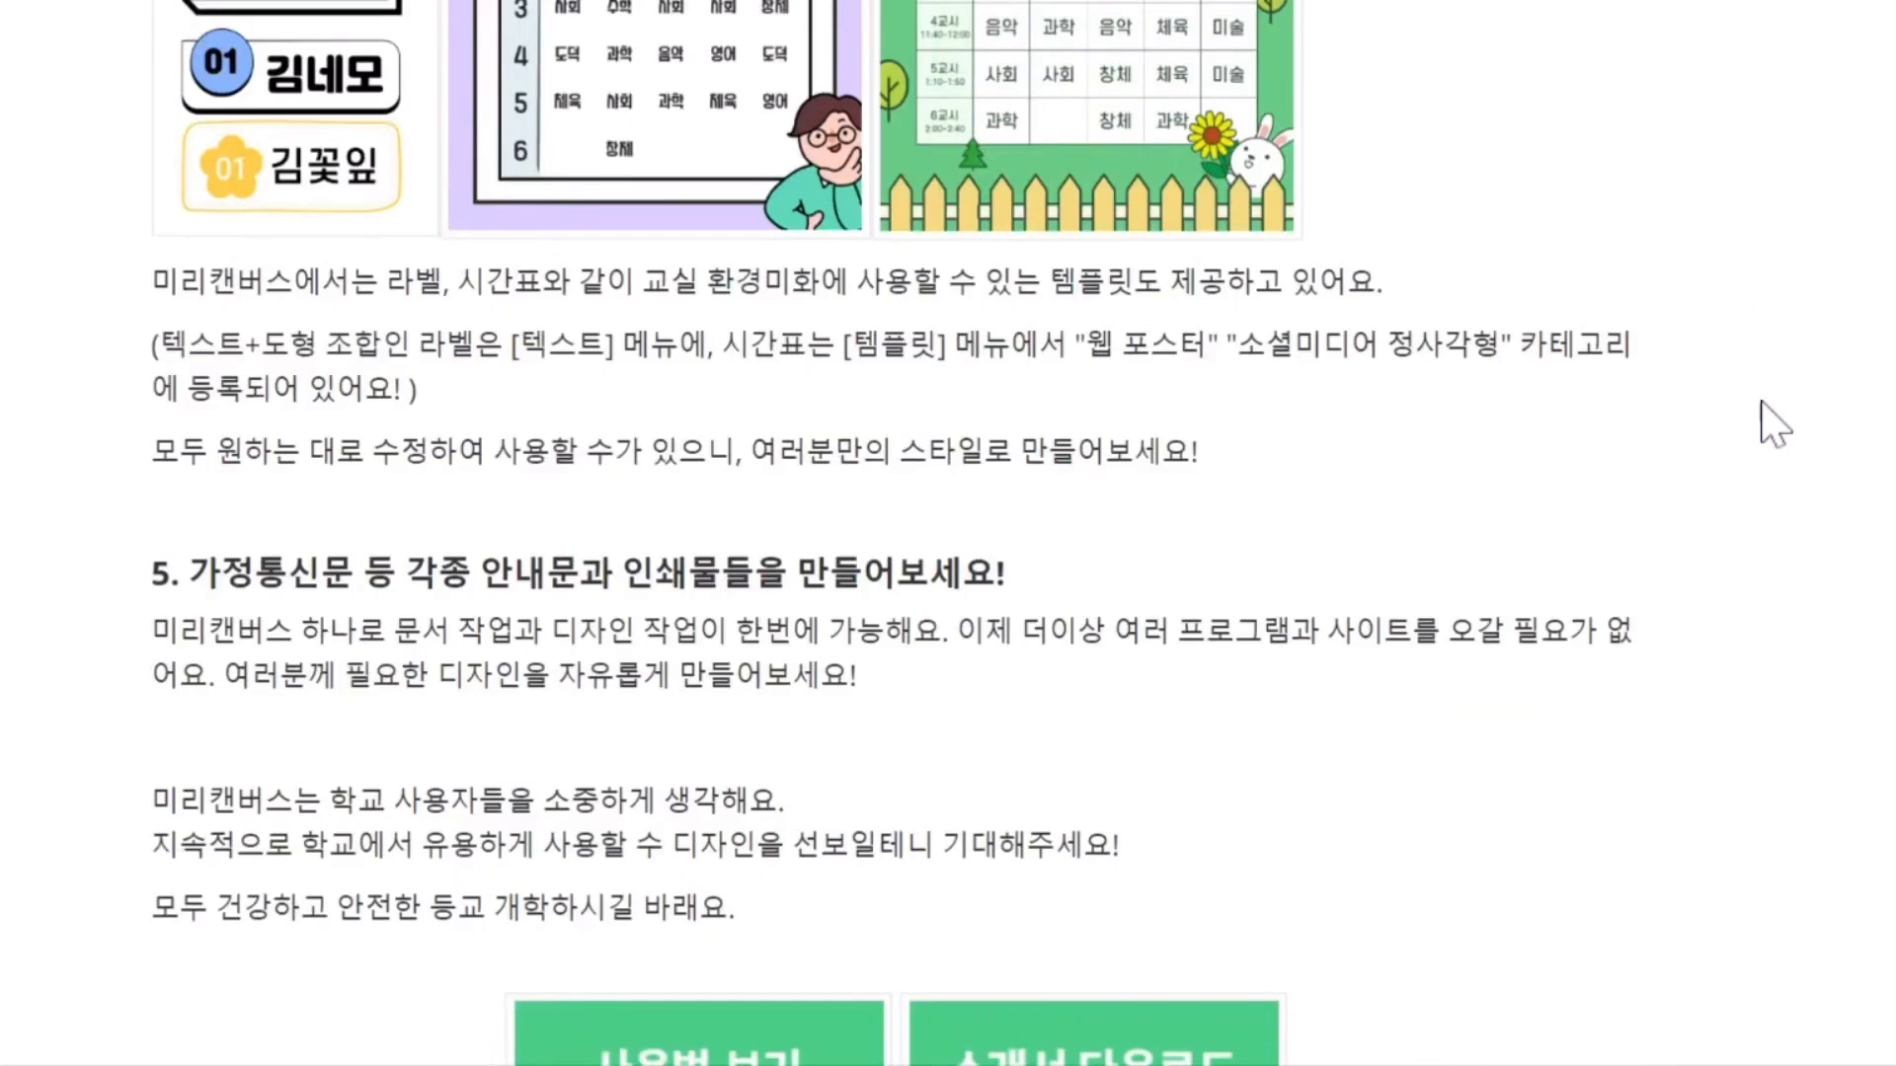
scroll(1797, 430, "up", 9)
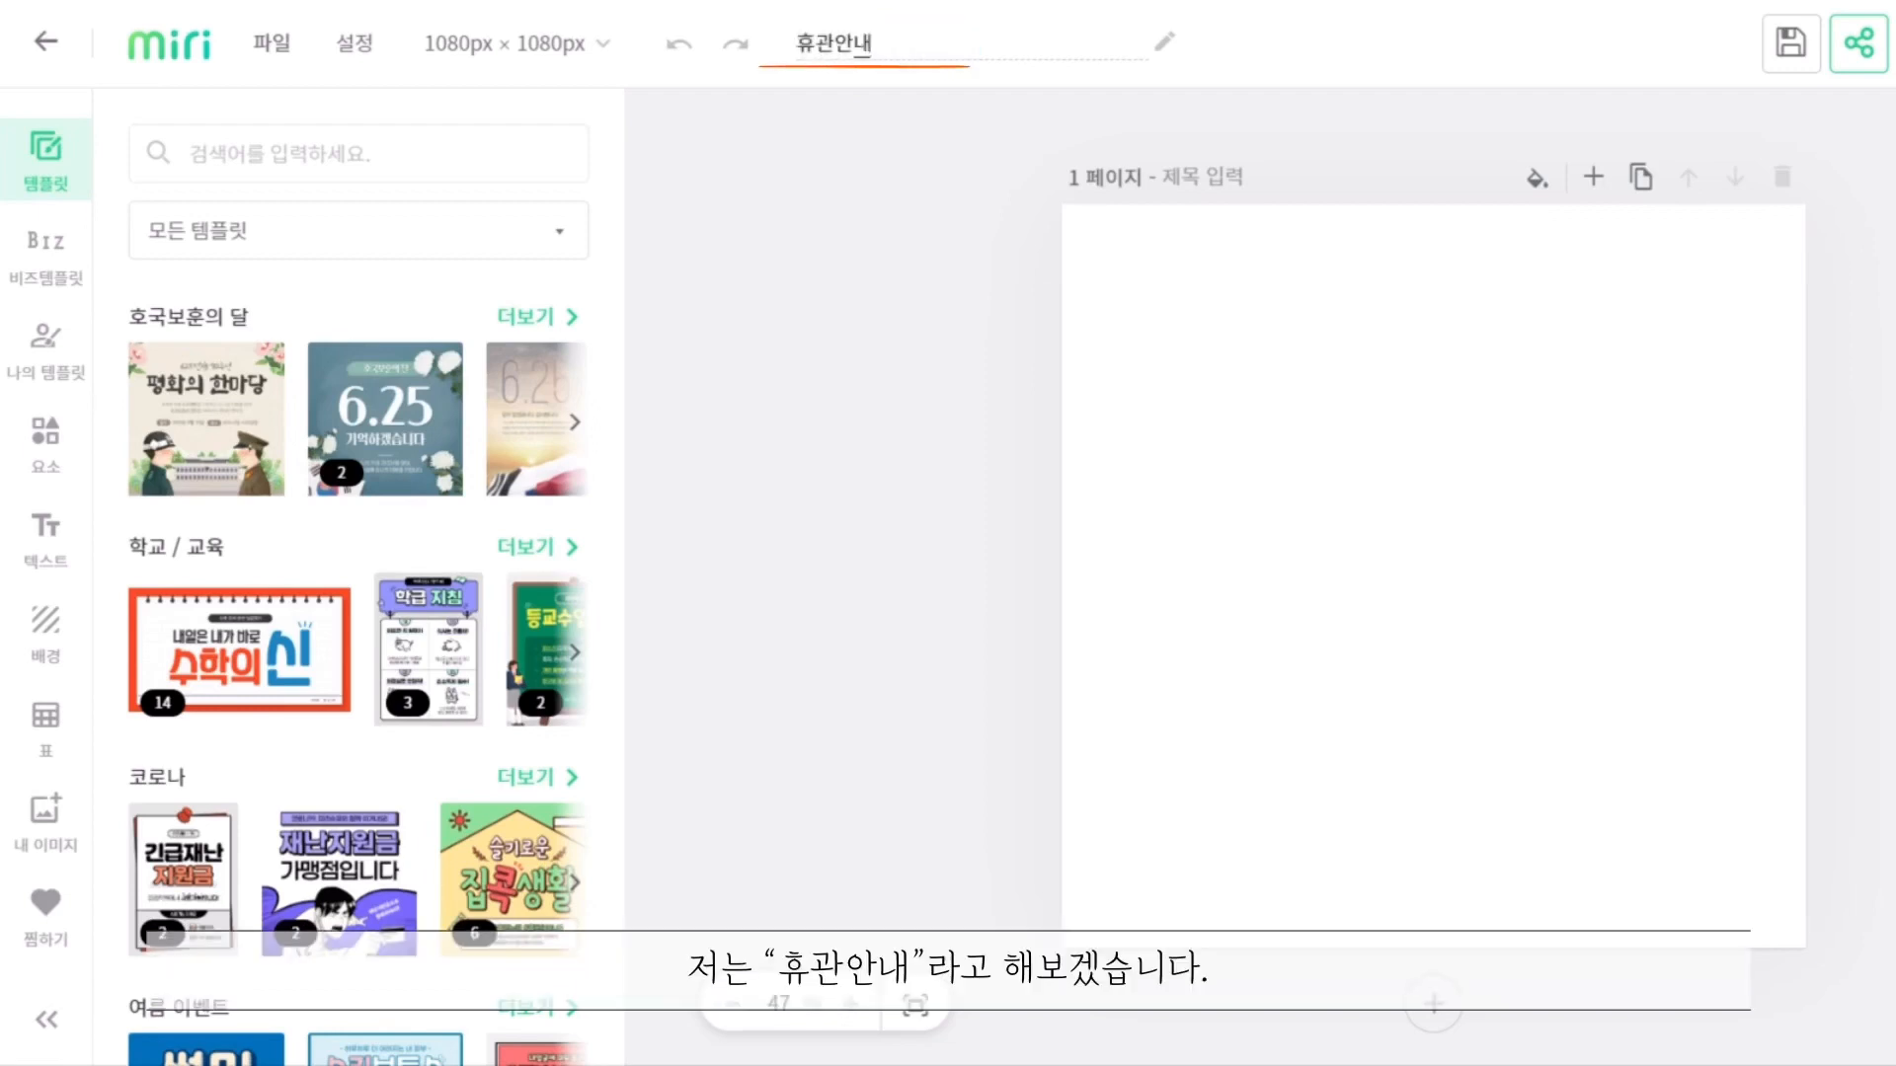
Confirm the design title 휴관안내 and set the page size to the A4 portrait print format, 실사출력 (세로형)
left_click(828, 276)
left_click(508, 47)
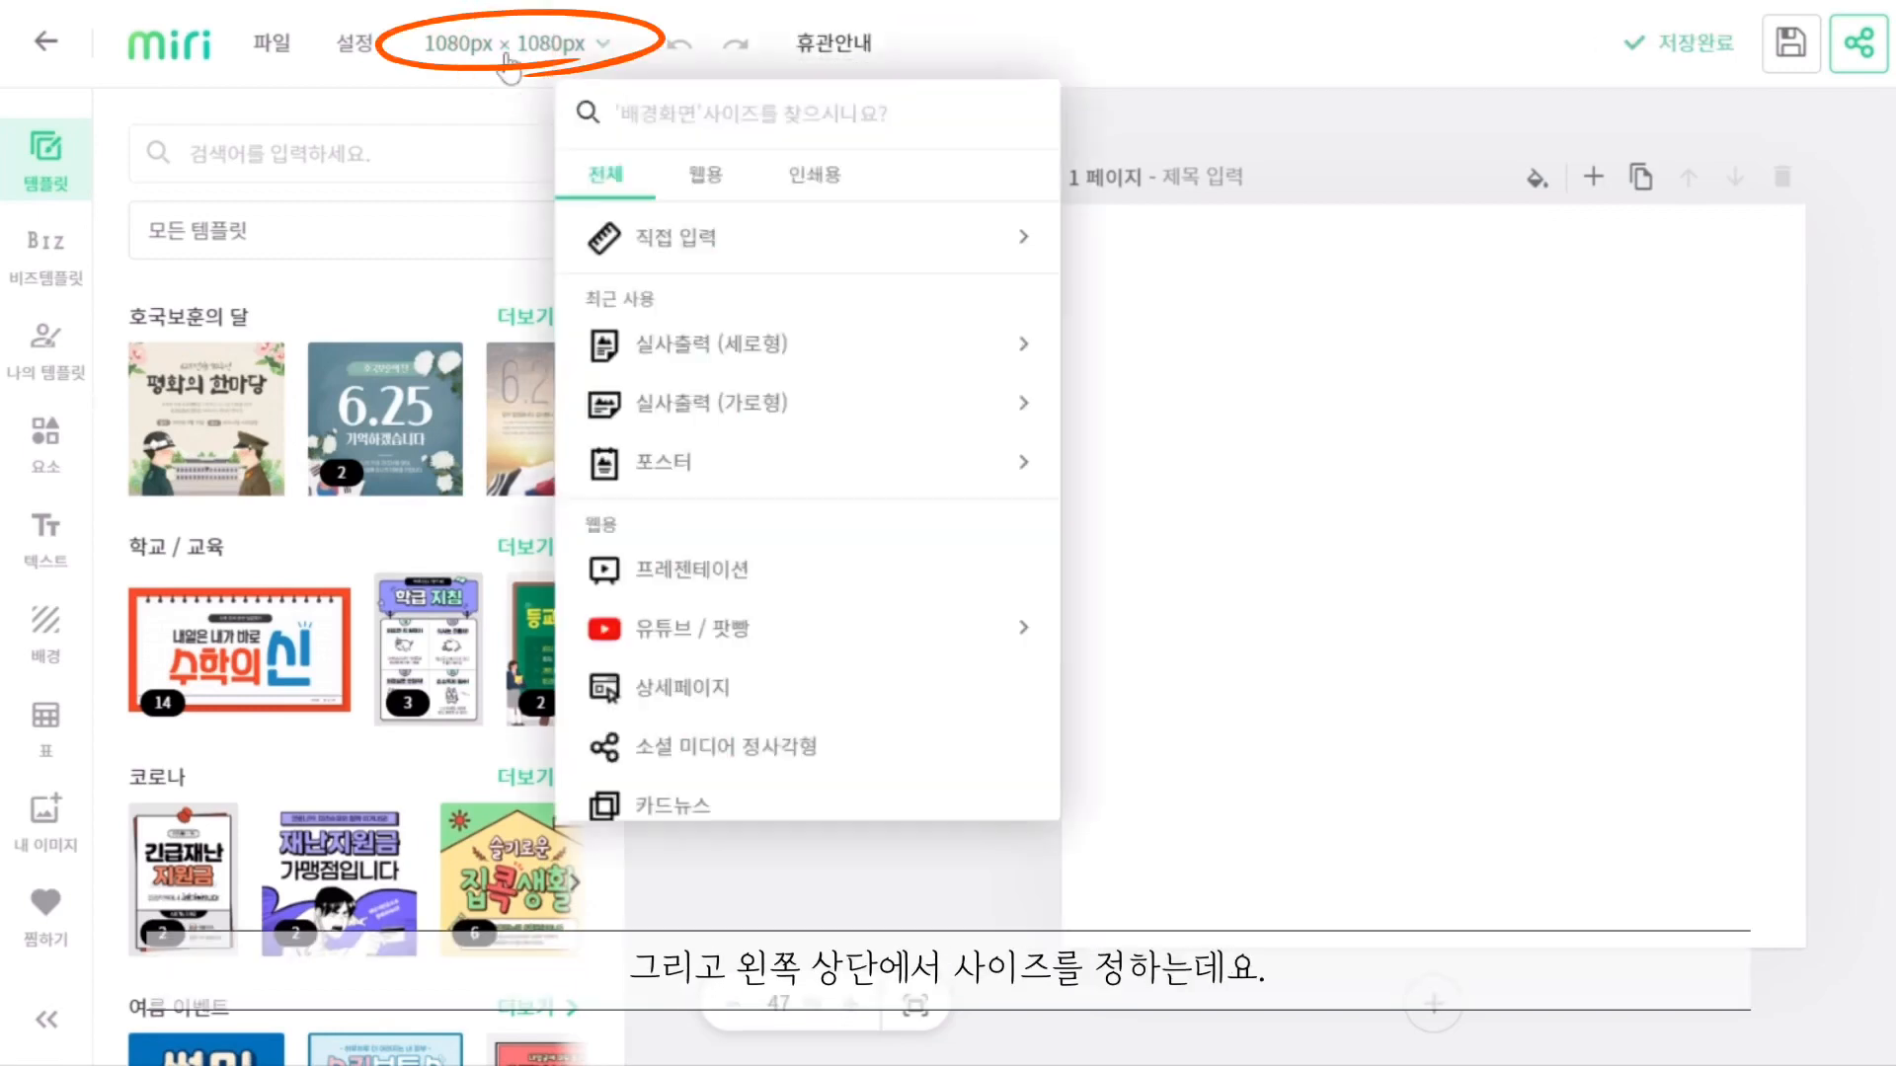
left_click(811, 180)
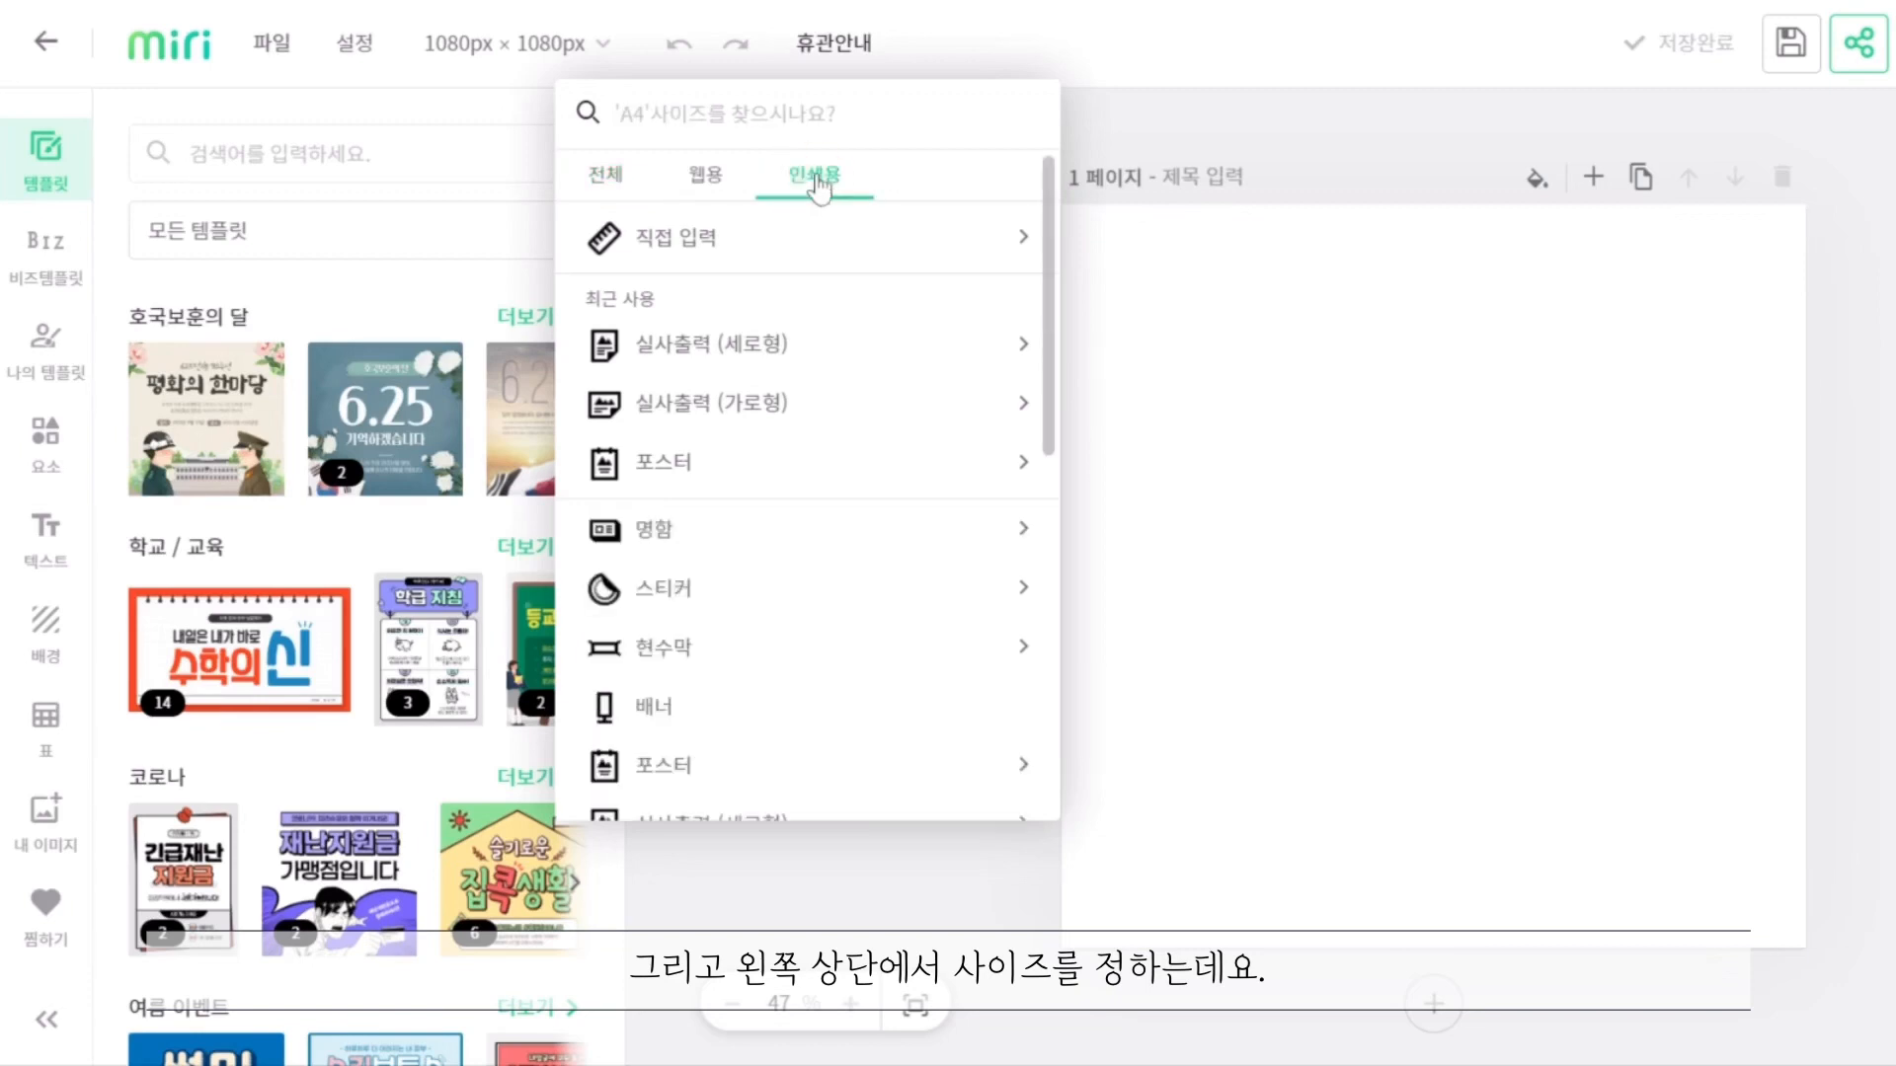
type("A4")
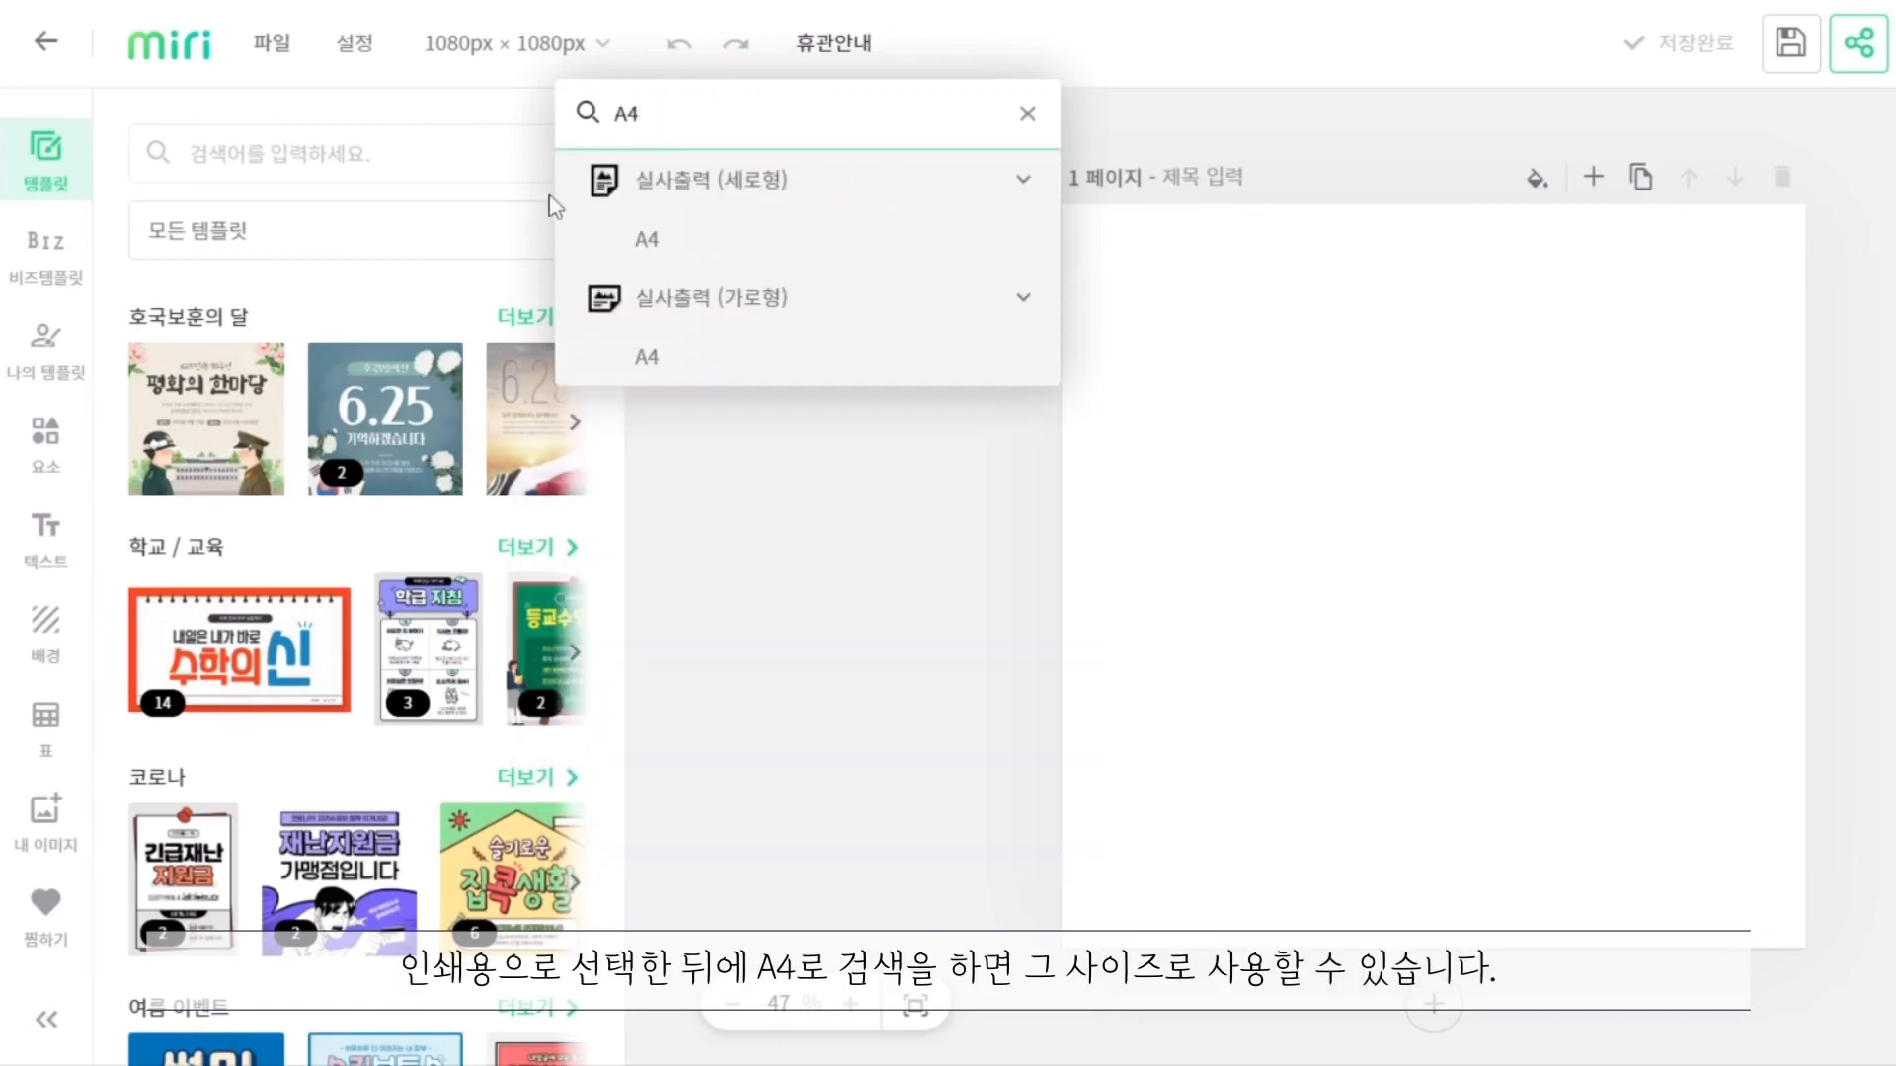
left_click(688, 252)
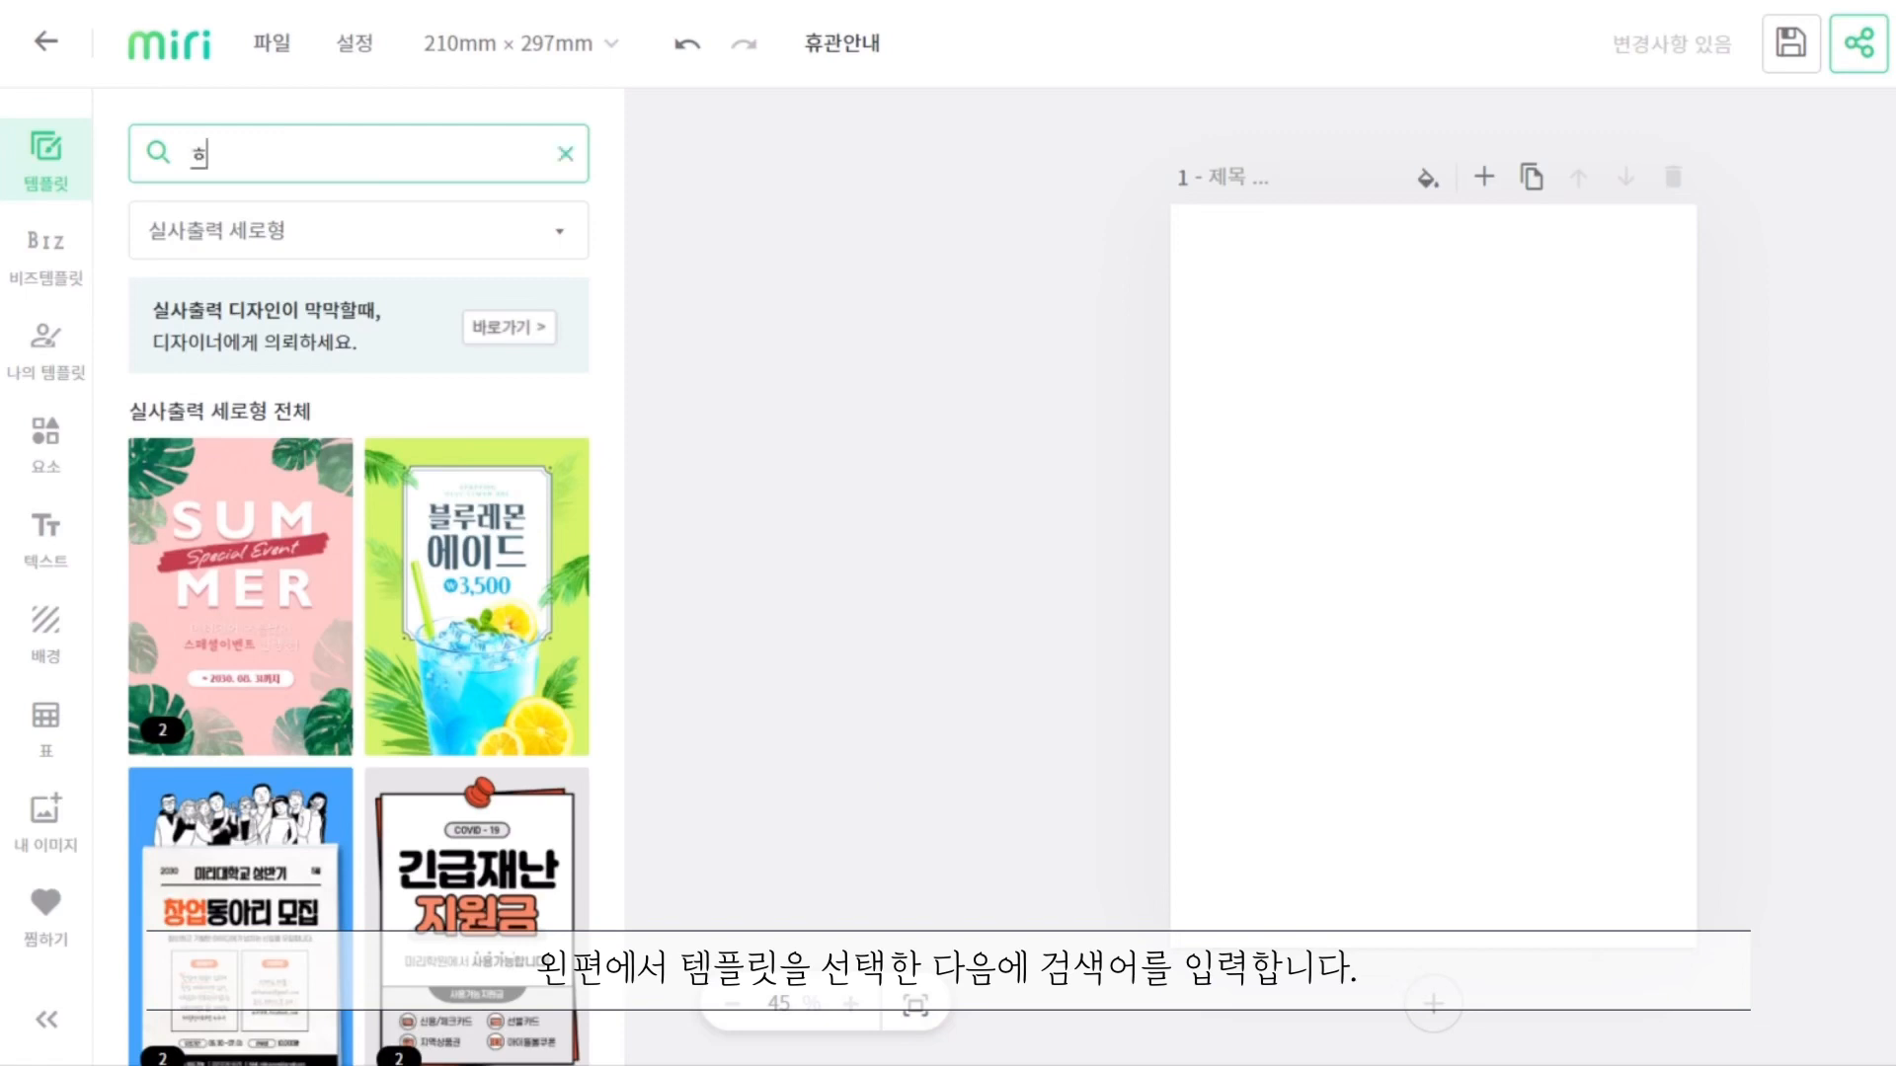
Search the templates for 휴관 and apply the 휴업안내 template with the blue calendar to the page
key("Return")
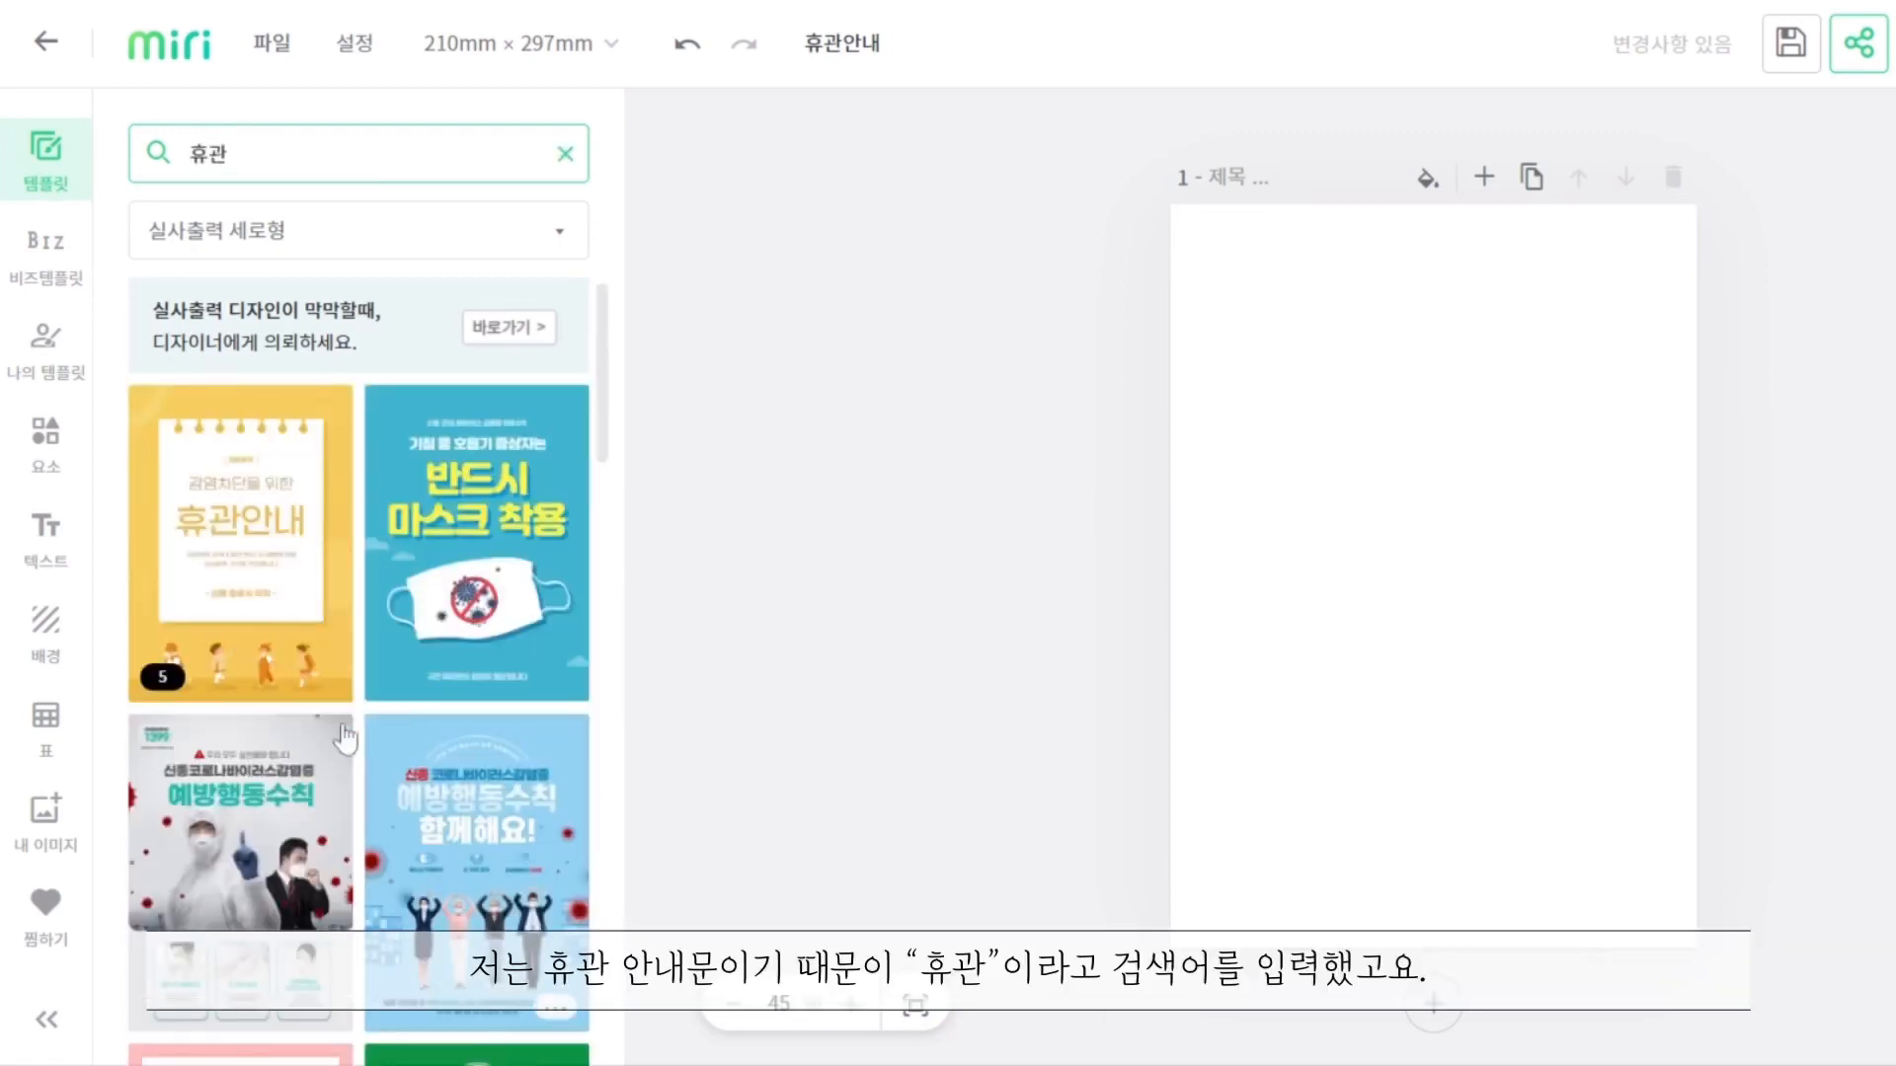
scroll(580, 575, "down", 10)
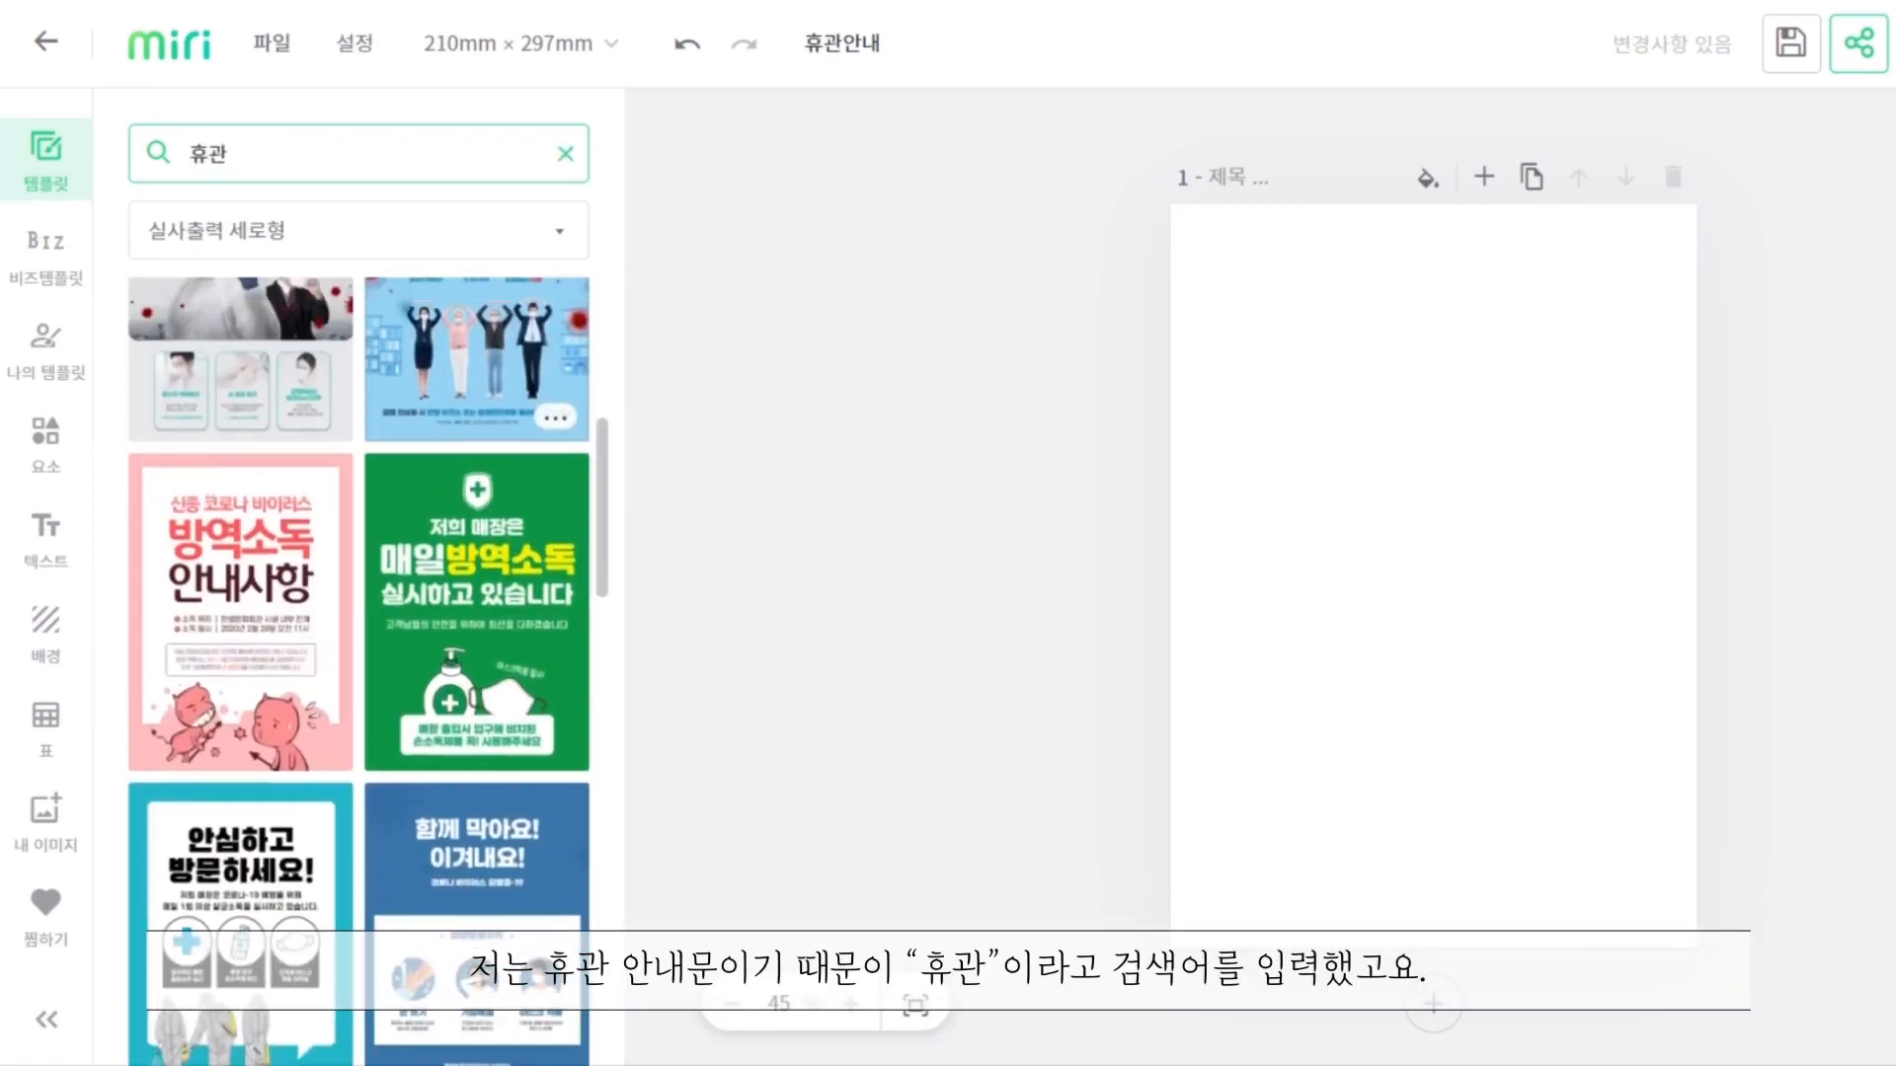
scroll(577, 569, "down", 10)
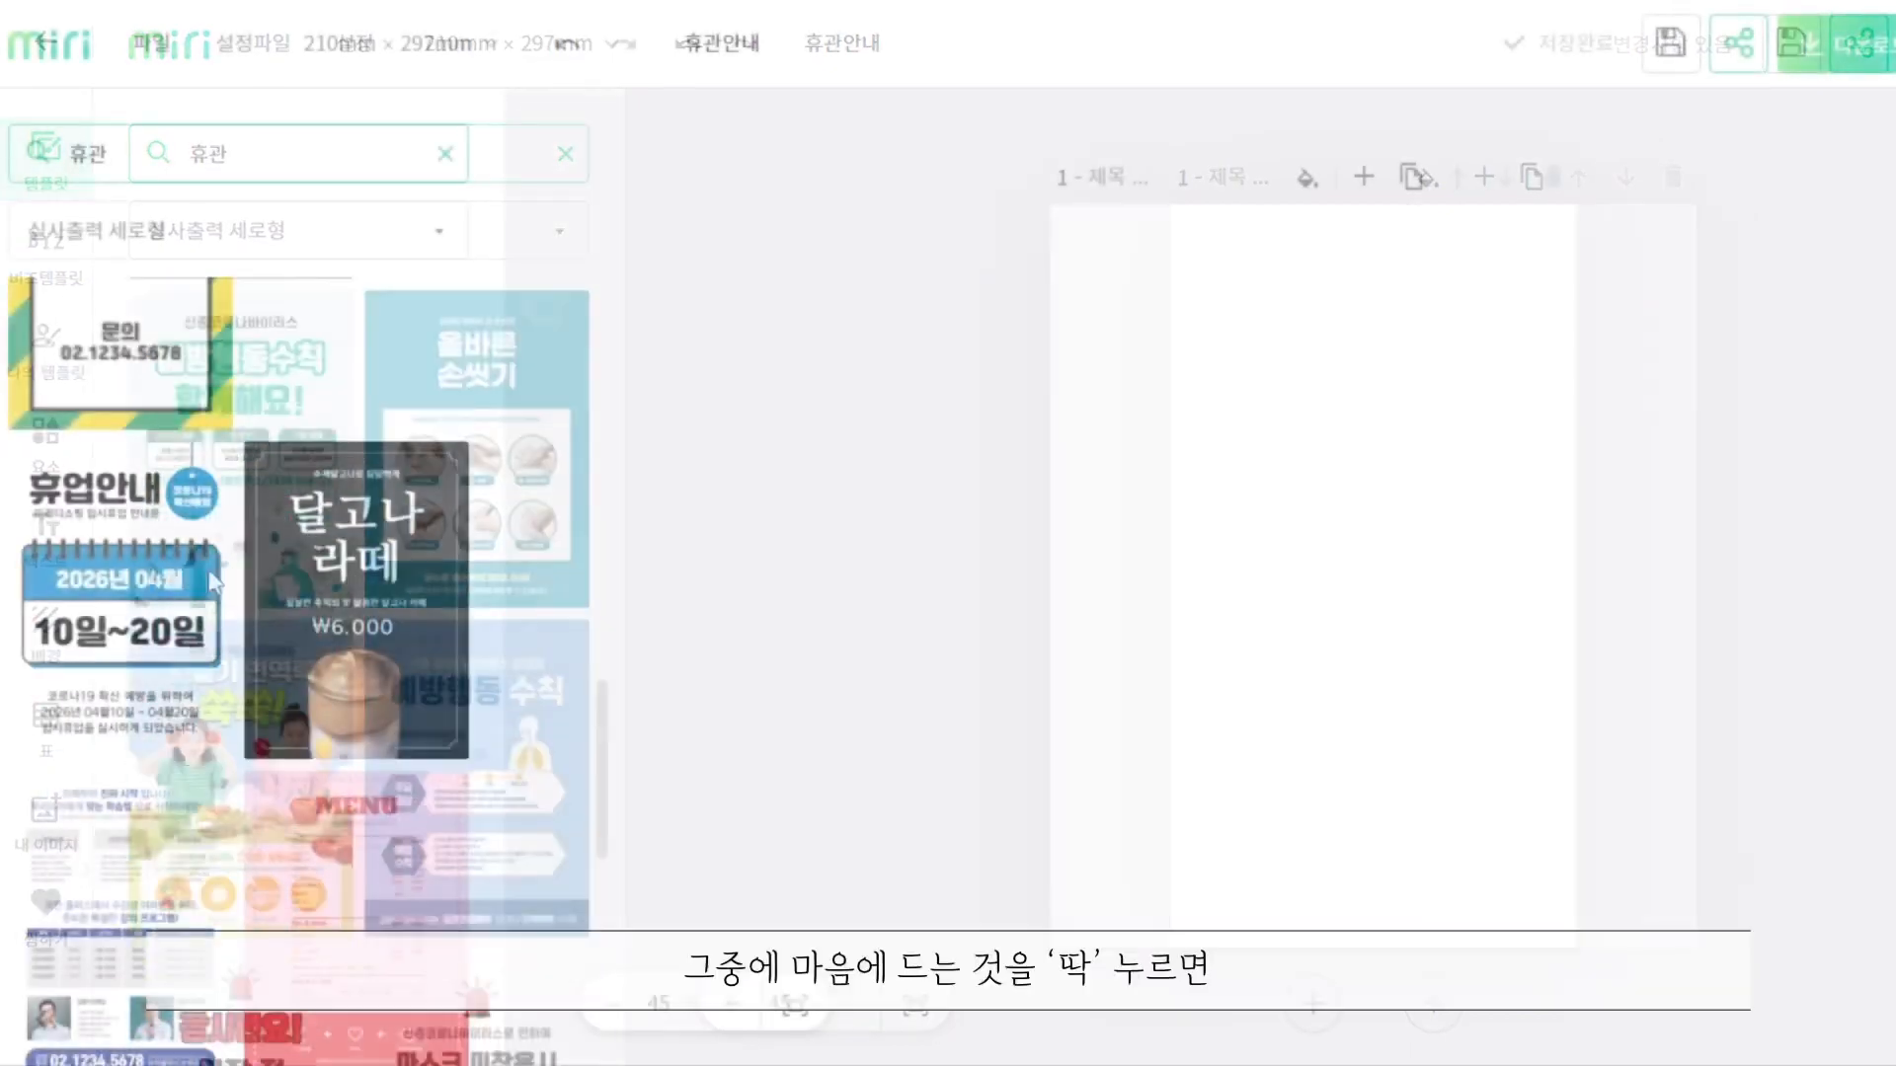
left_click(118, 607)
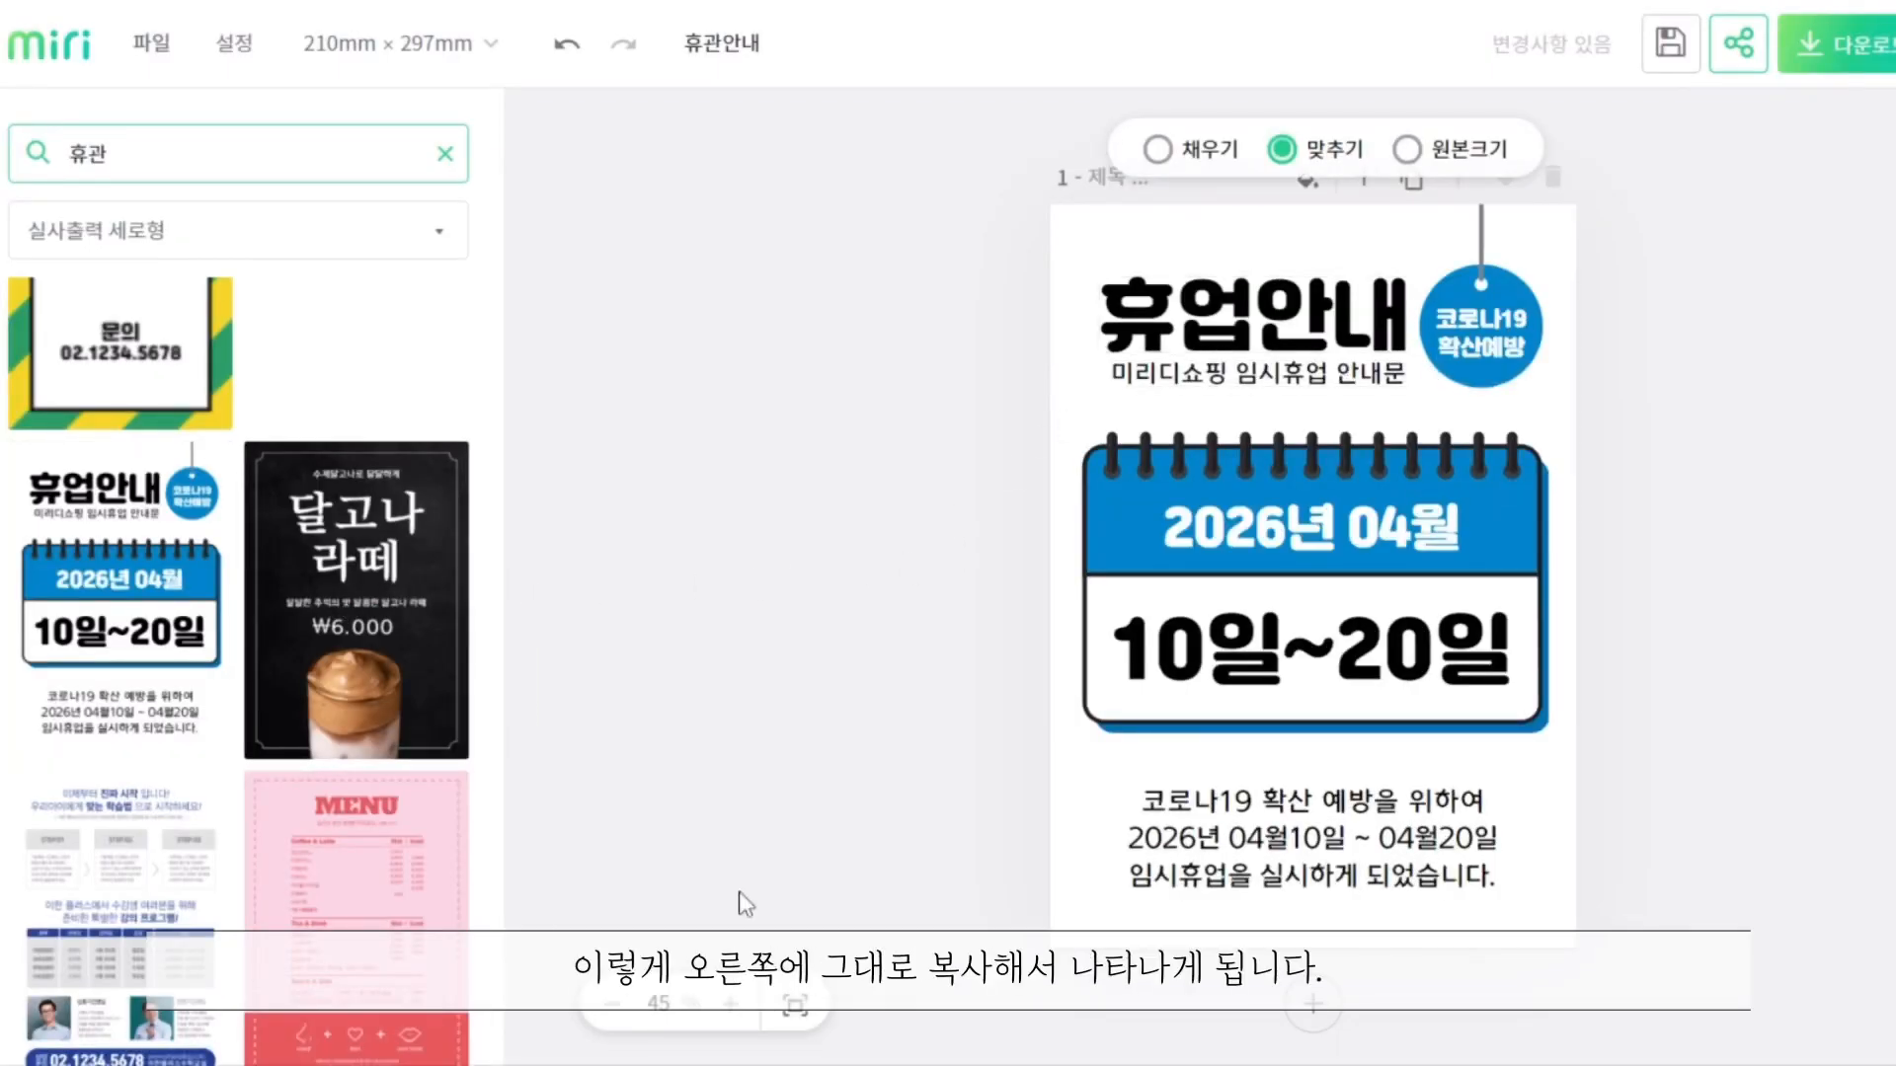
Change the poster's main heading to 휴관안내
left_click(741, 1015)
left_click(740, 1015)
left_click(740, 1015)
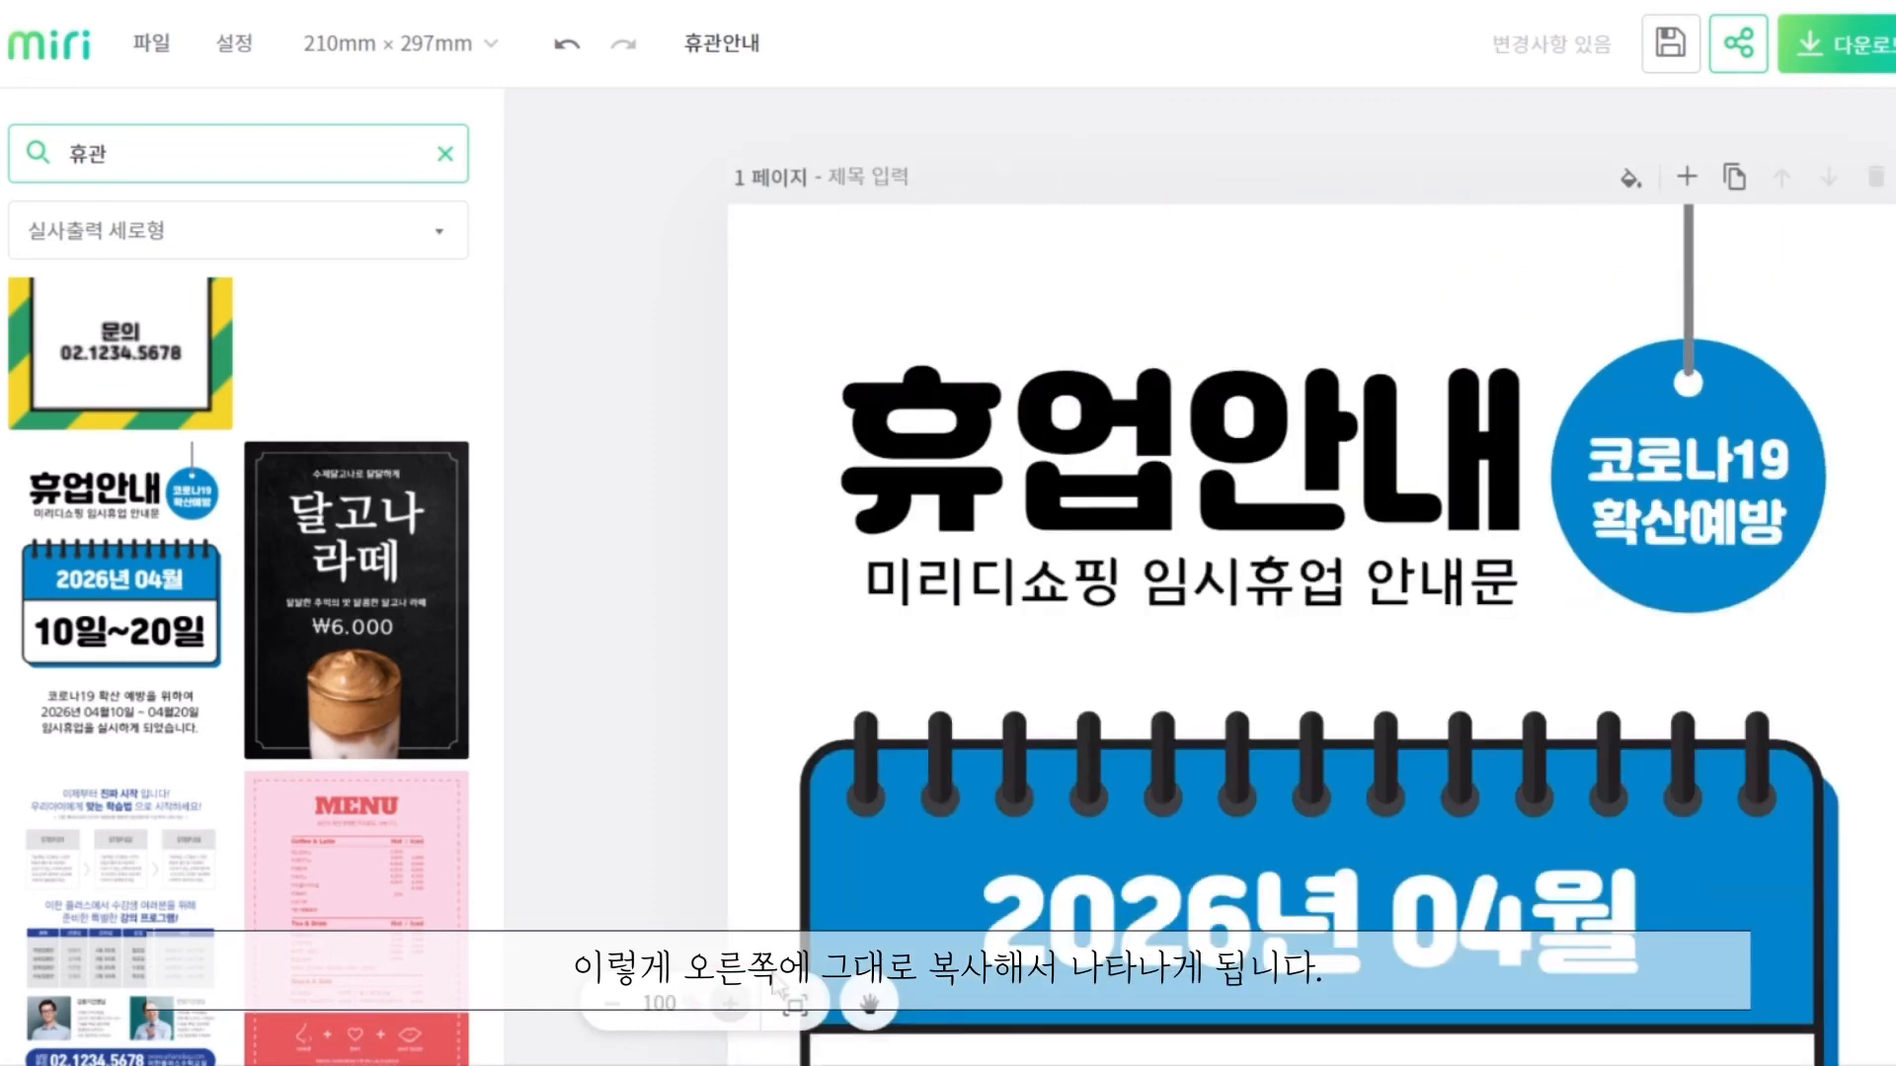
double_click(1182, 462)
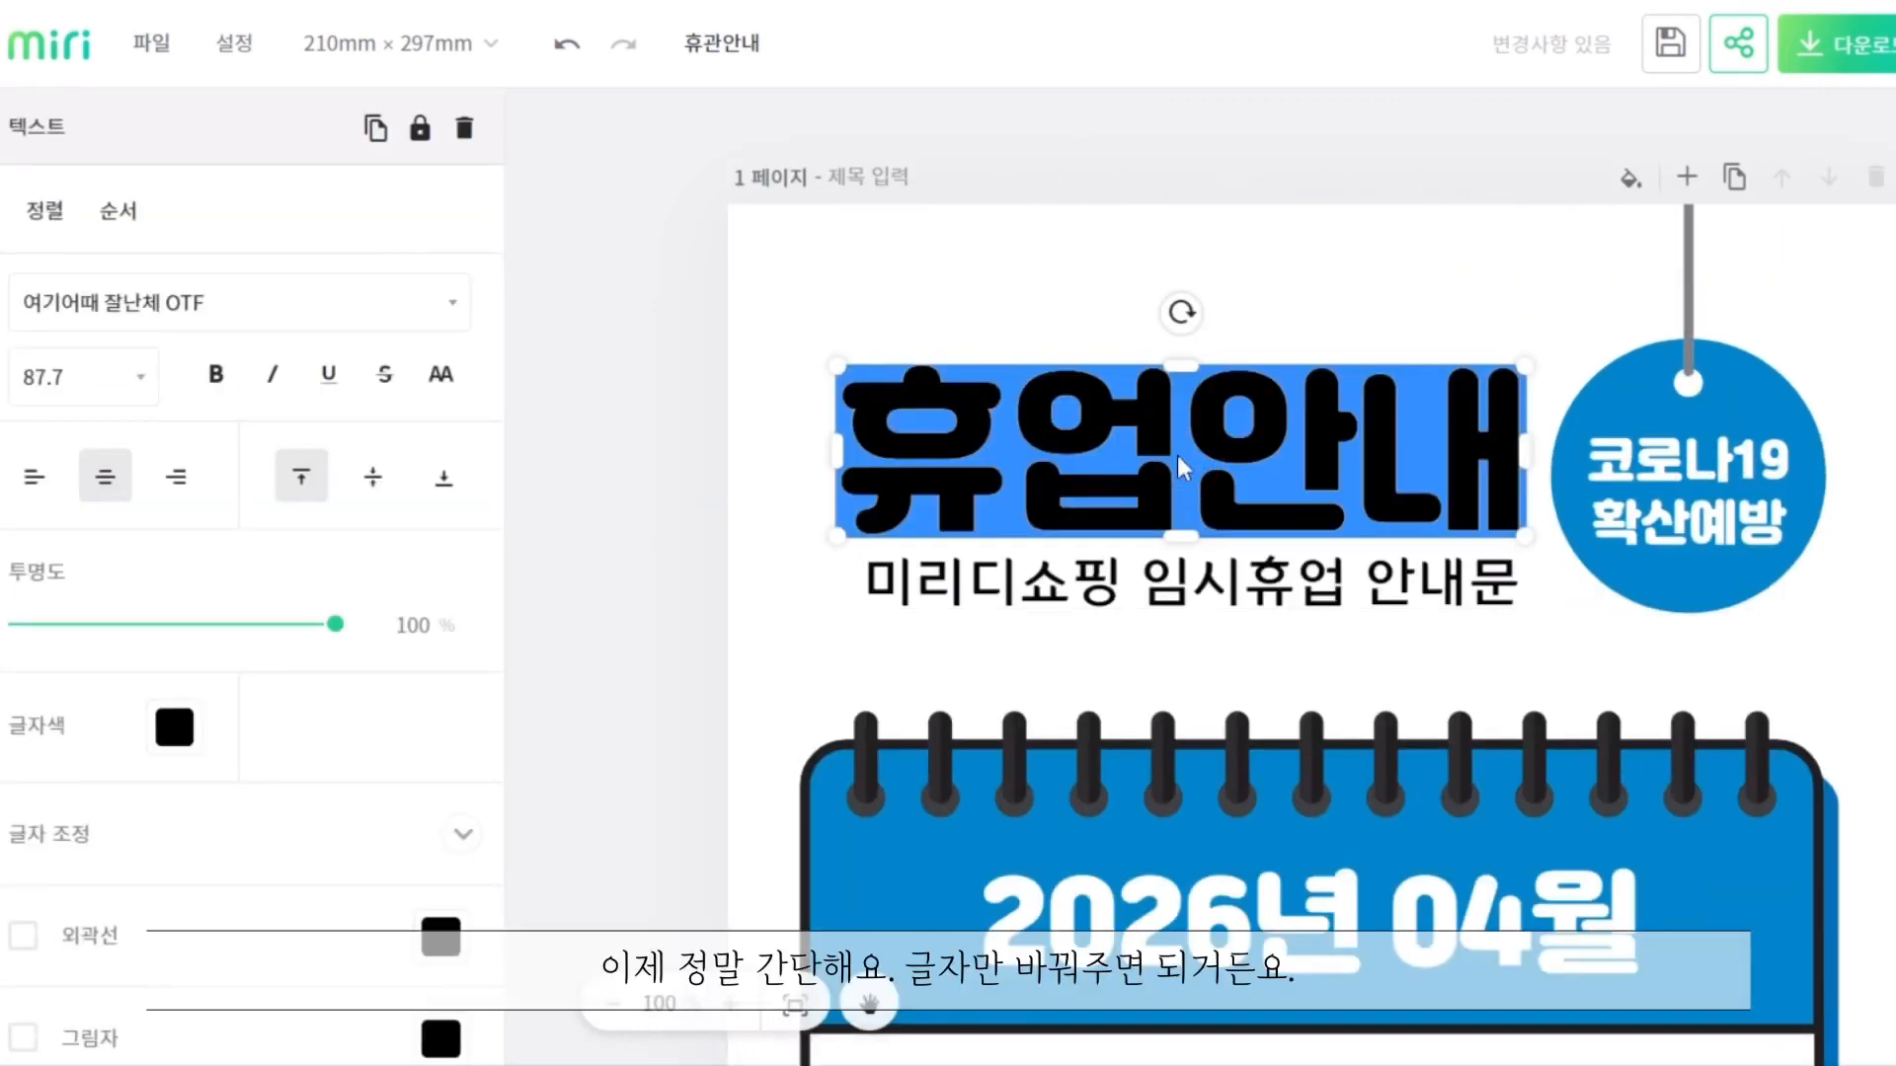
left_click(1184, 460)
key("BackSpace")
type("관")
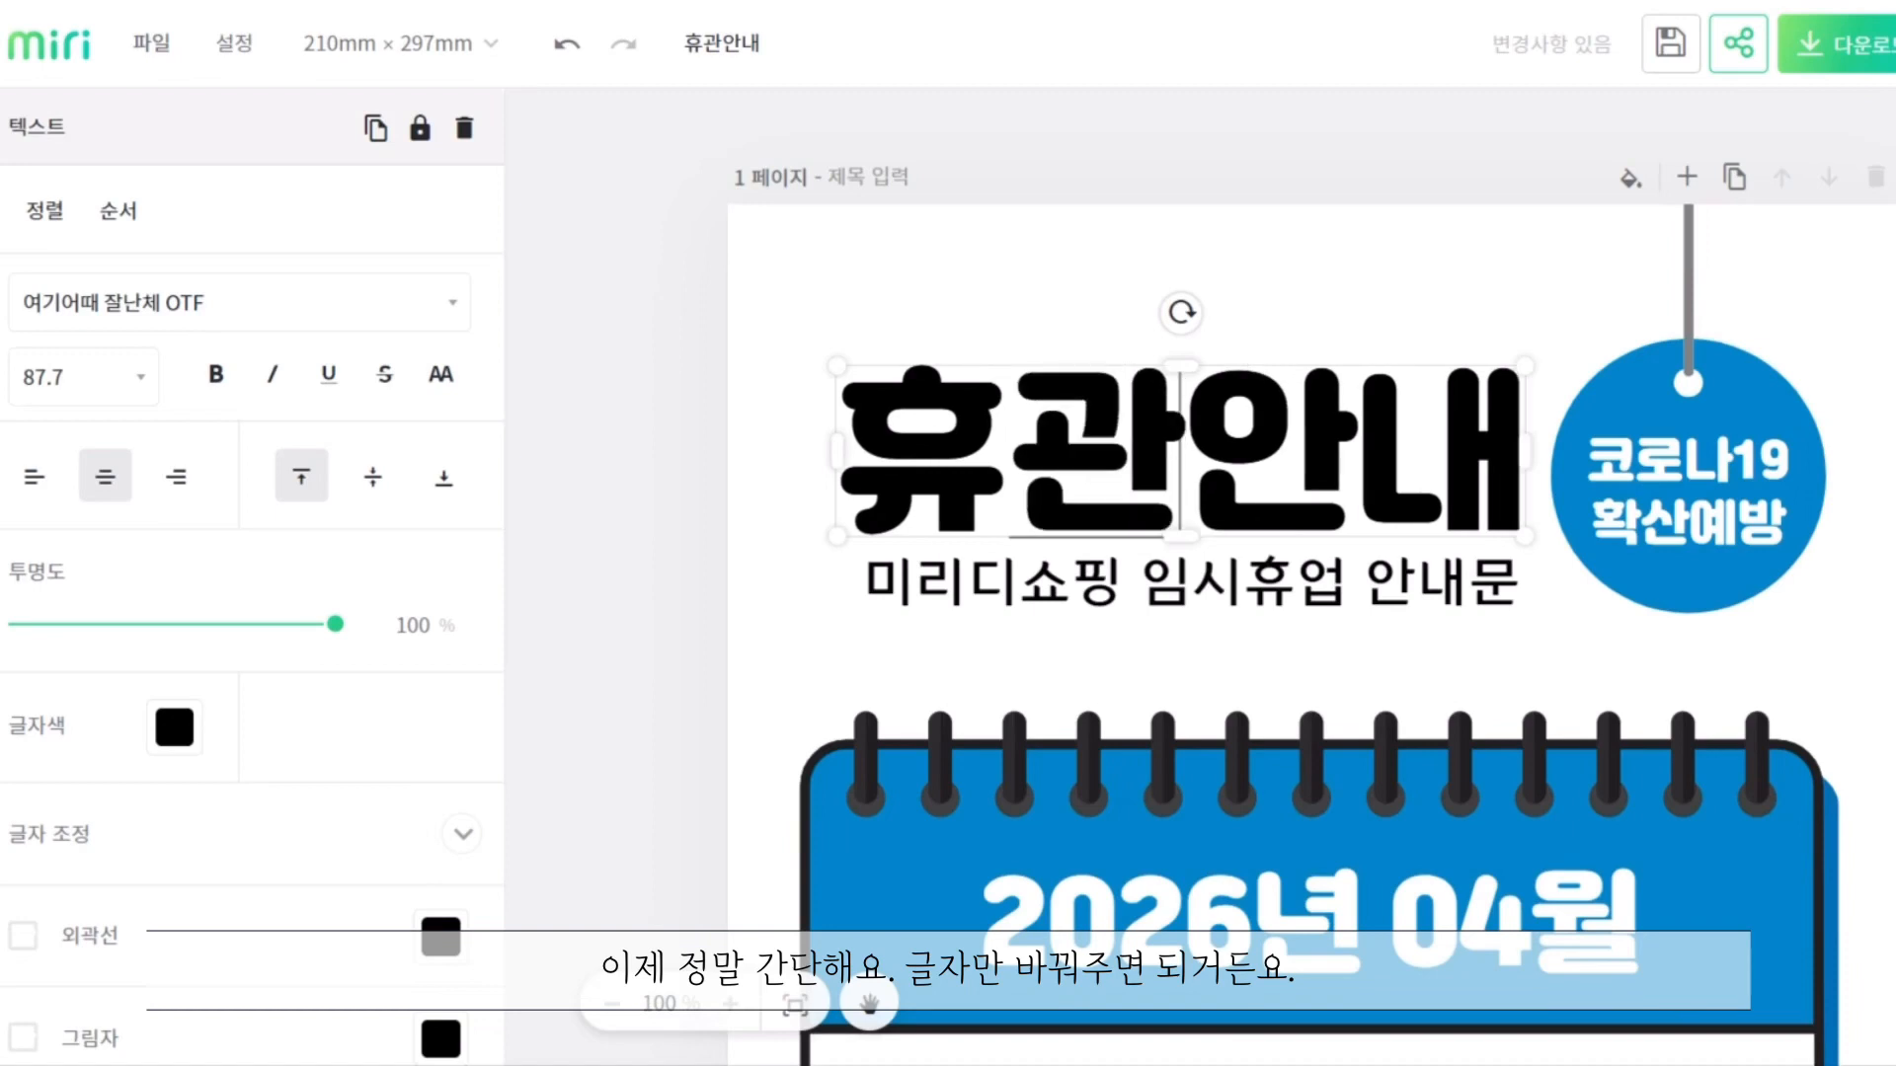
Replace the subtitle with 도서정보실 휴관이 연장됩니다 and widen its text box so it fits on one line
double_click(1224, 592)
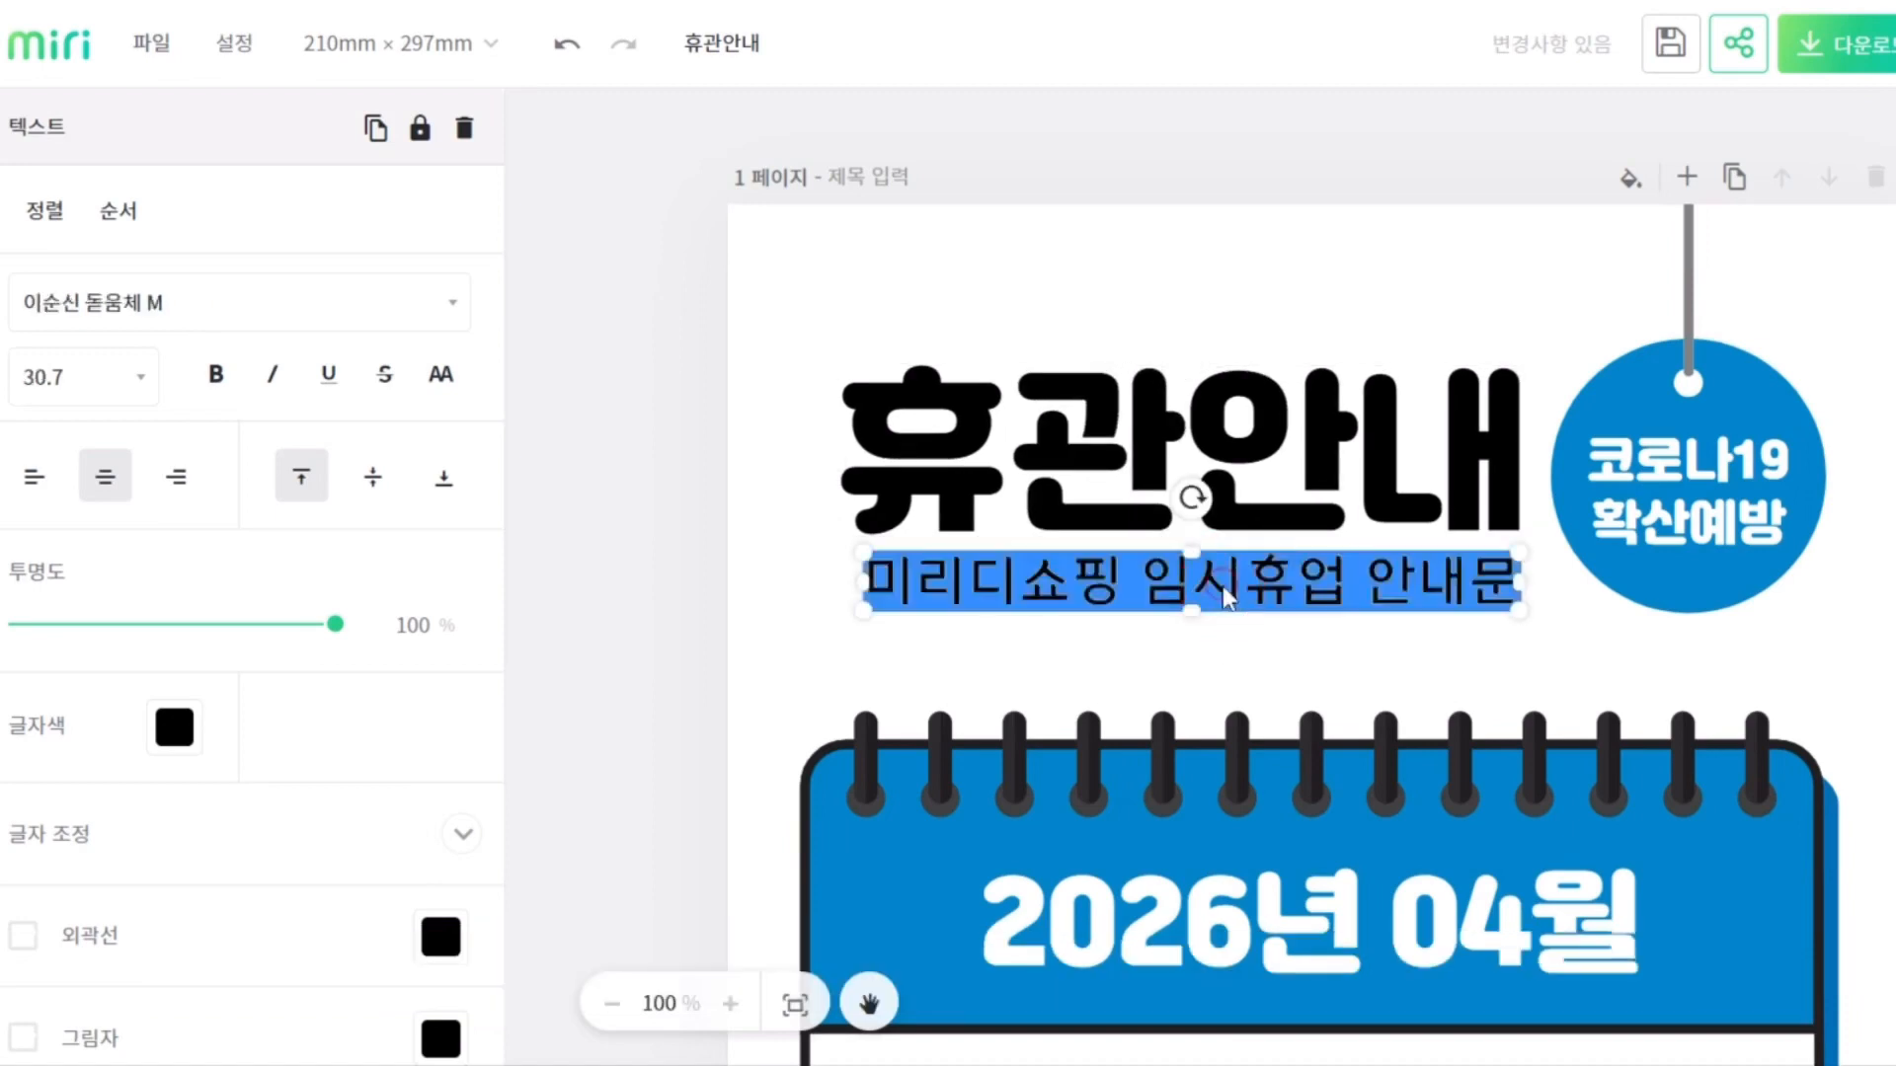
type("돗")
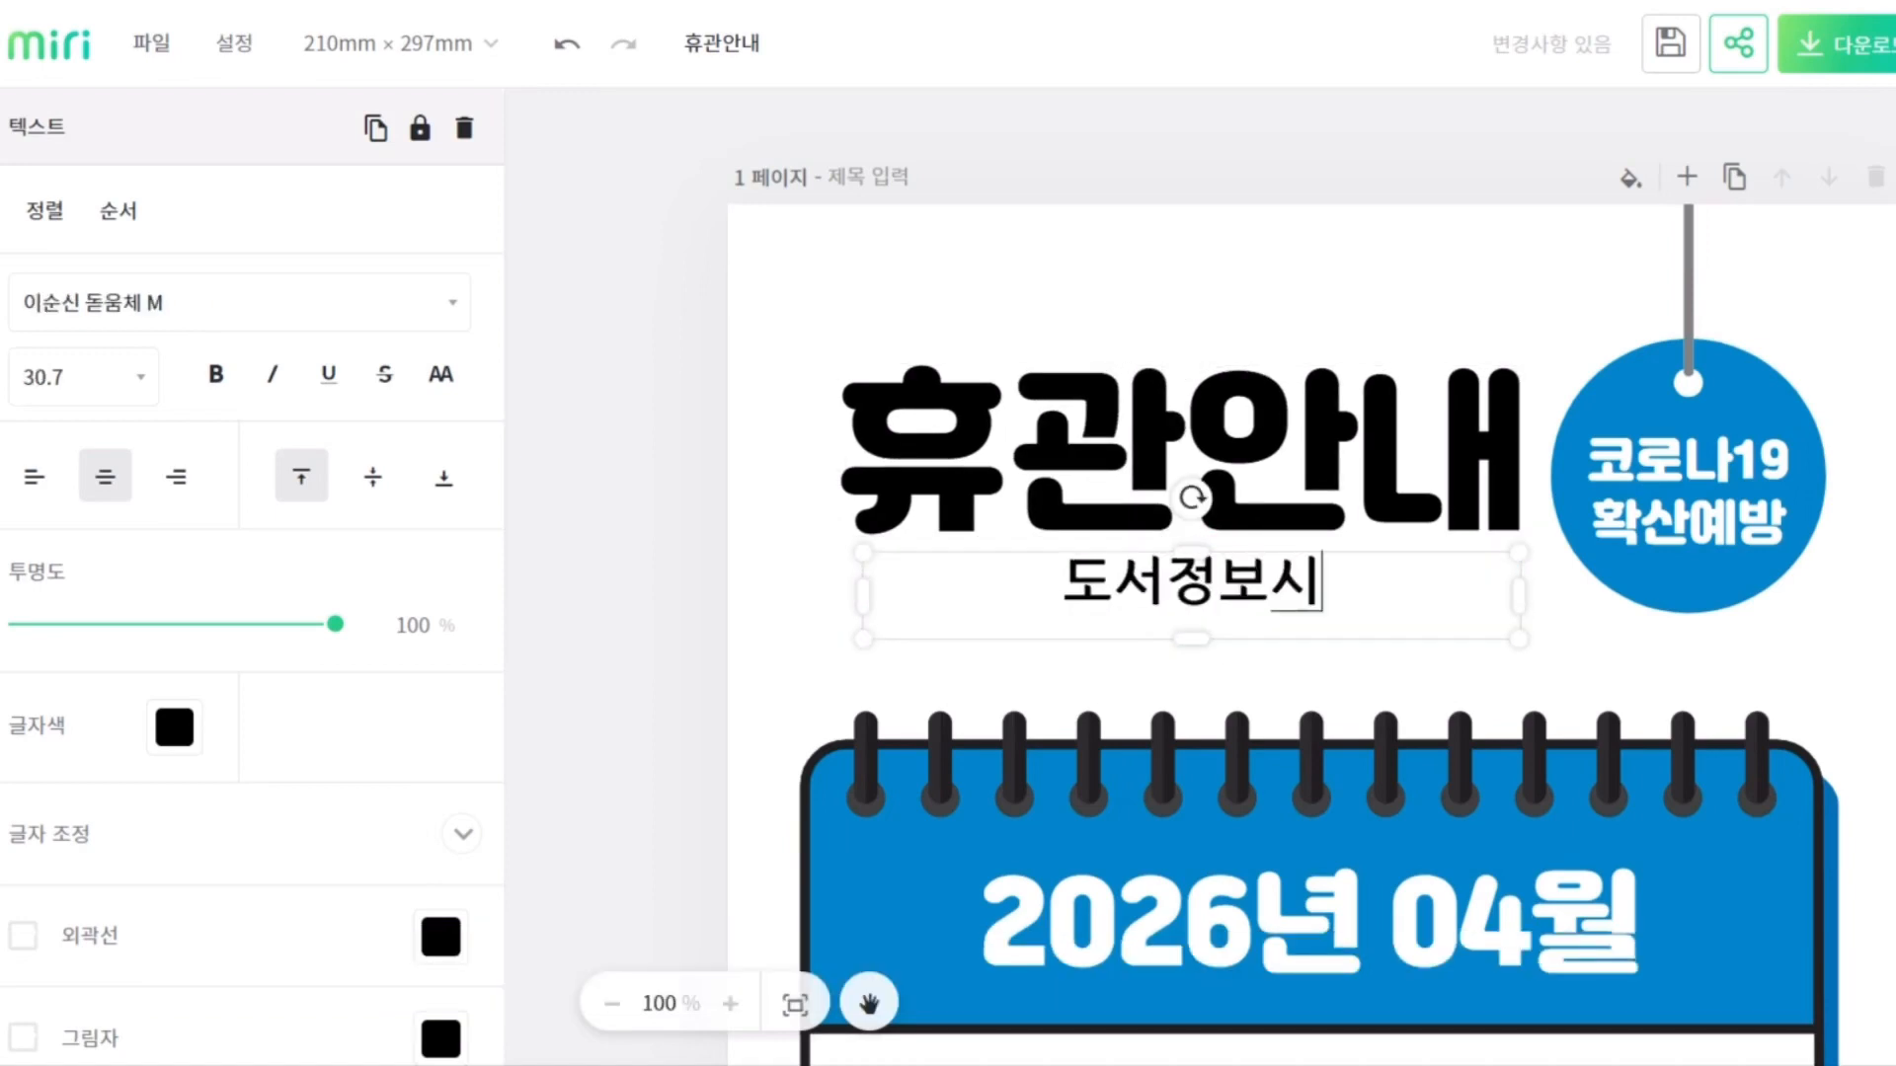
type("서정보실 휴관이 연장됩니다")
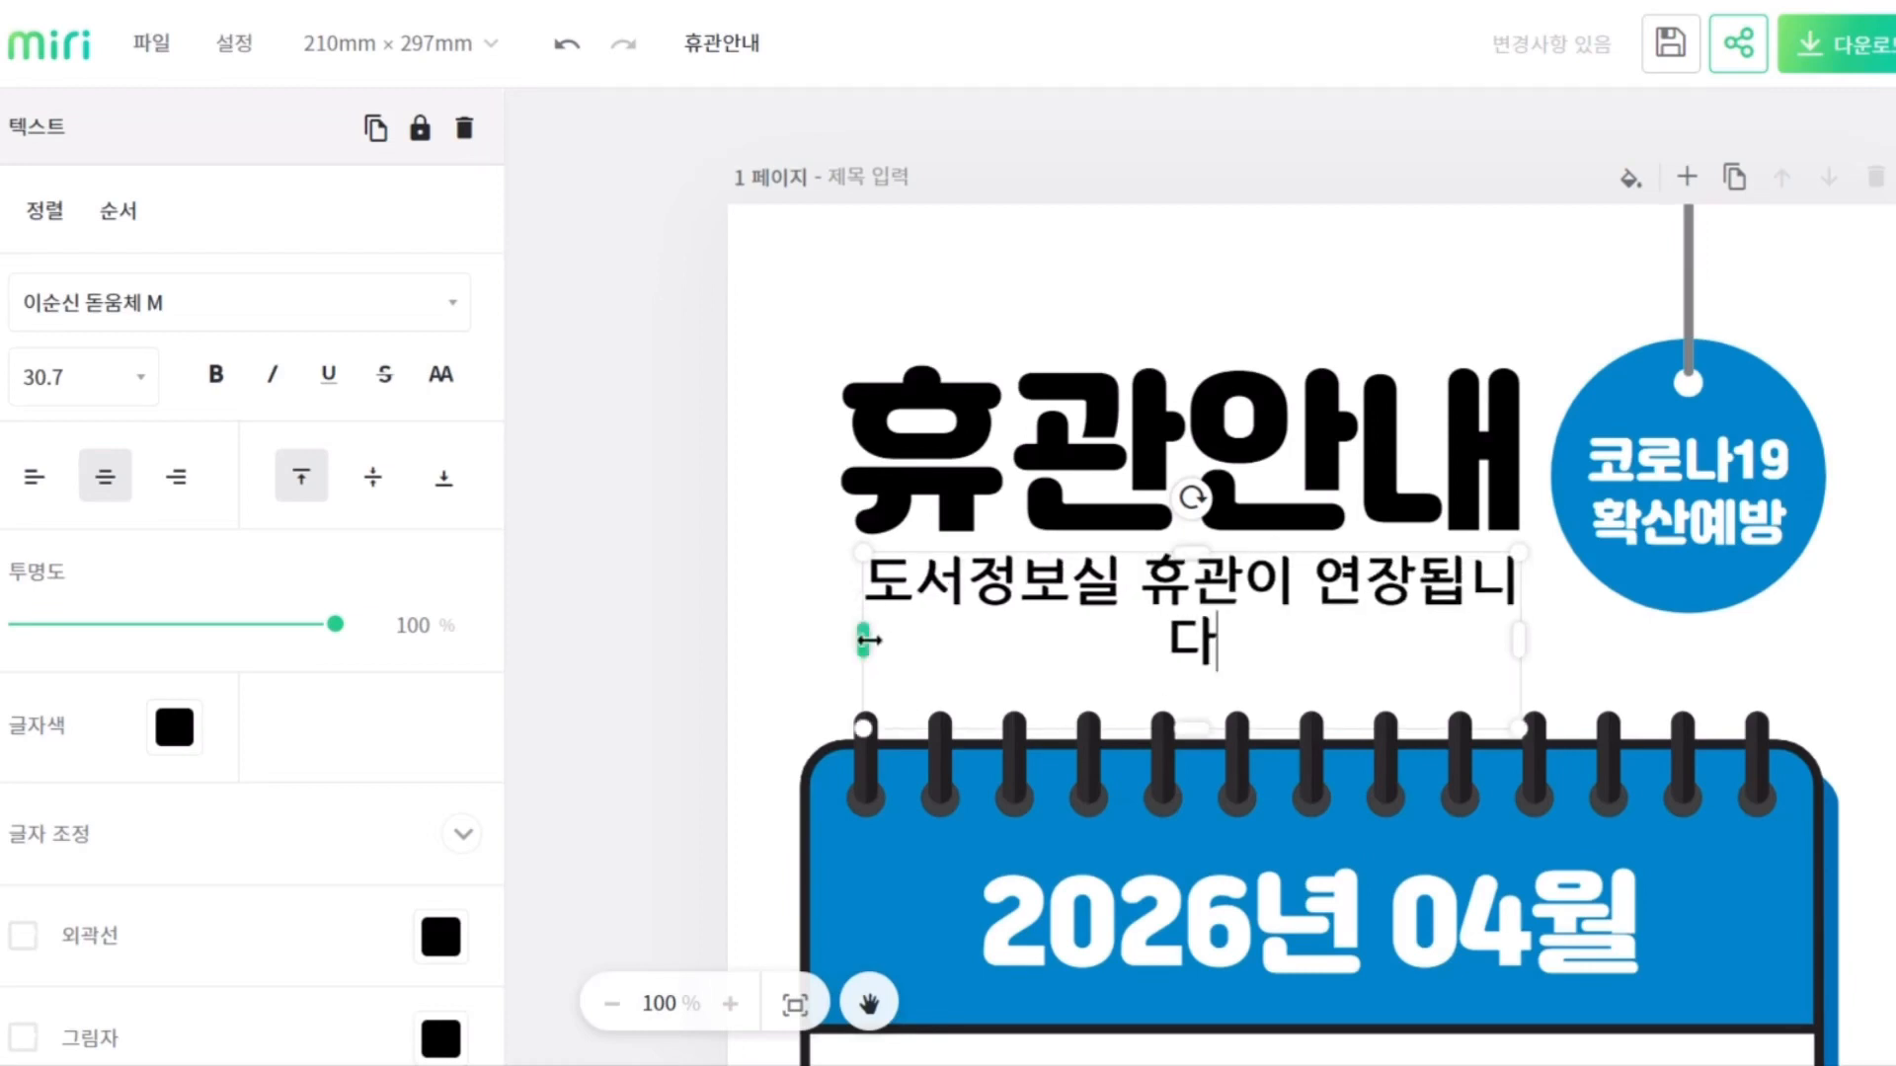
left_click_drag(868, 640, 816, 635)
left_click_drag(1516, 613, 1554, 610)
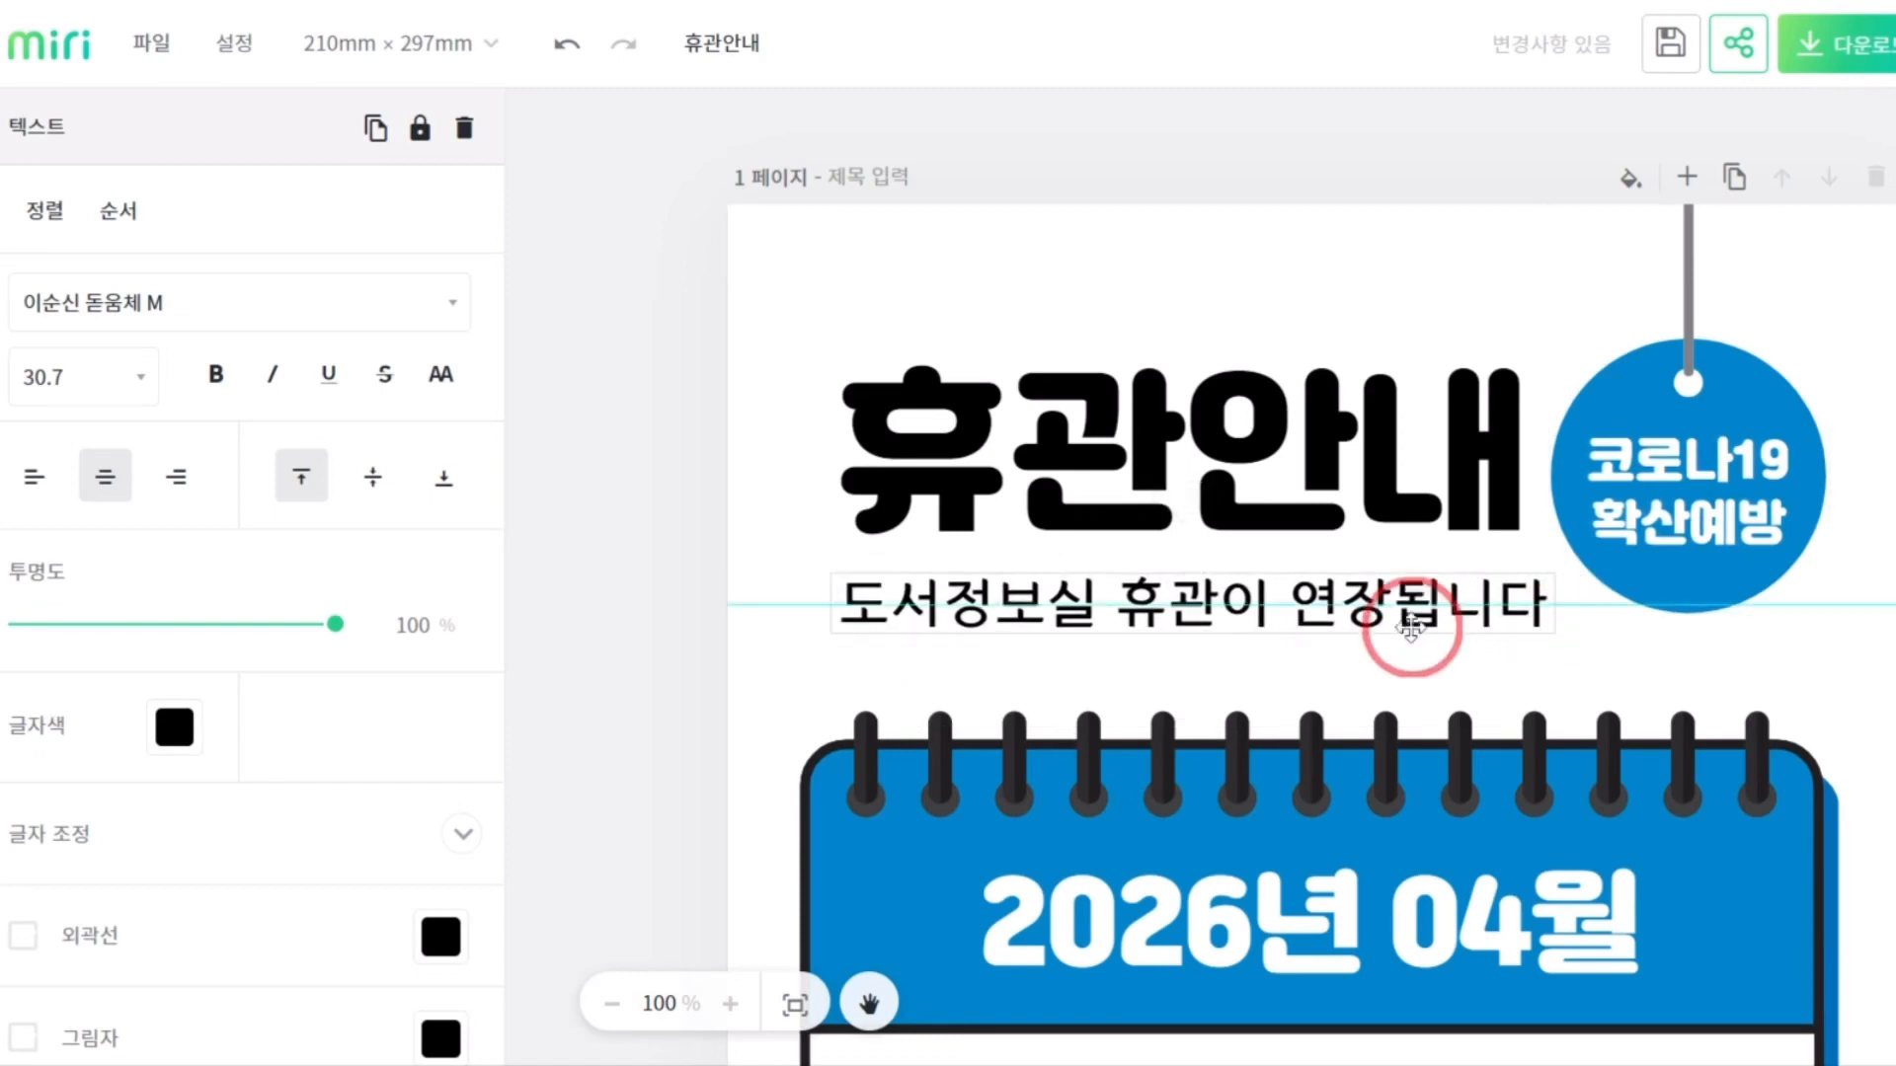
Change the calendar's year and month heading to 2020년 06월
scroll(1319, 487, "down", 6)
double_click(1242, 340)
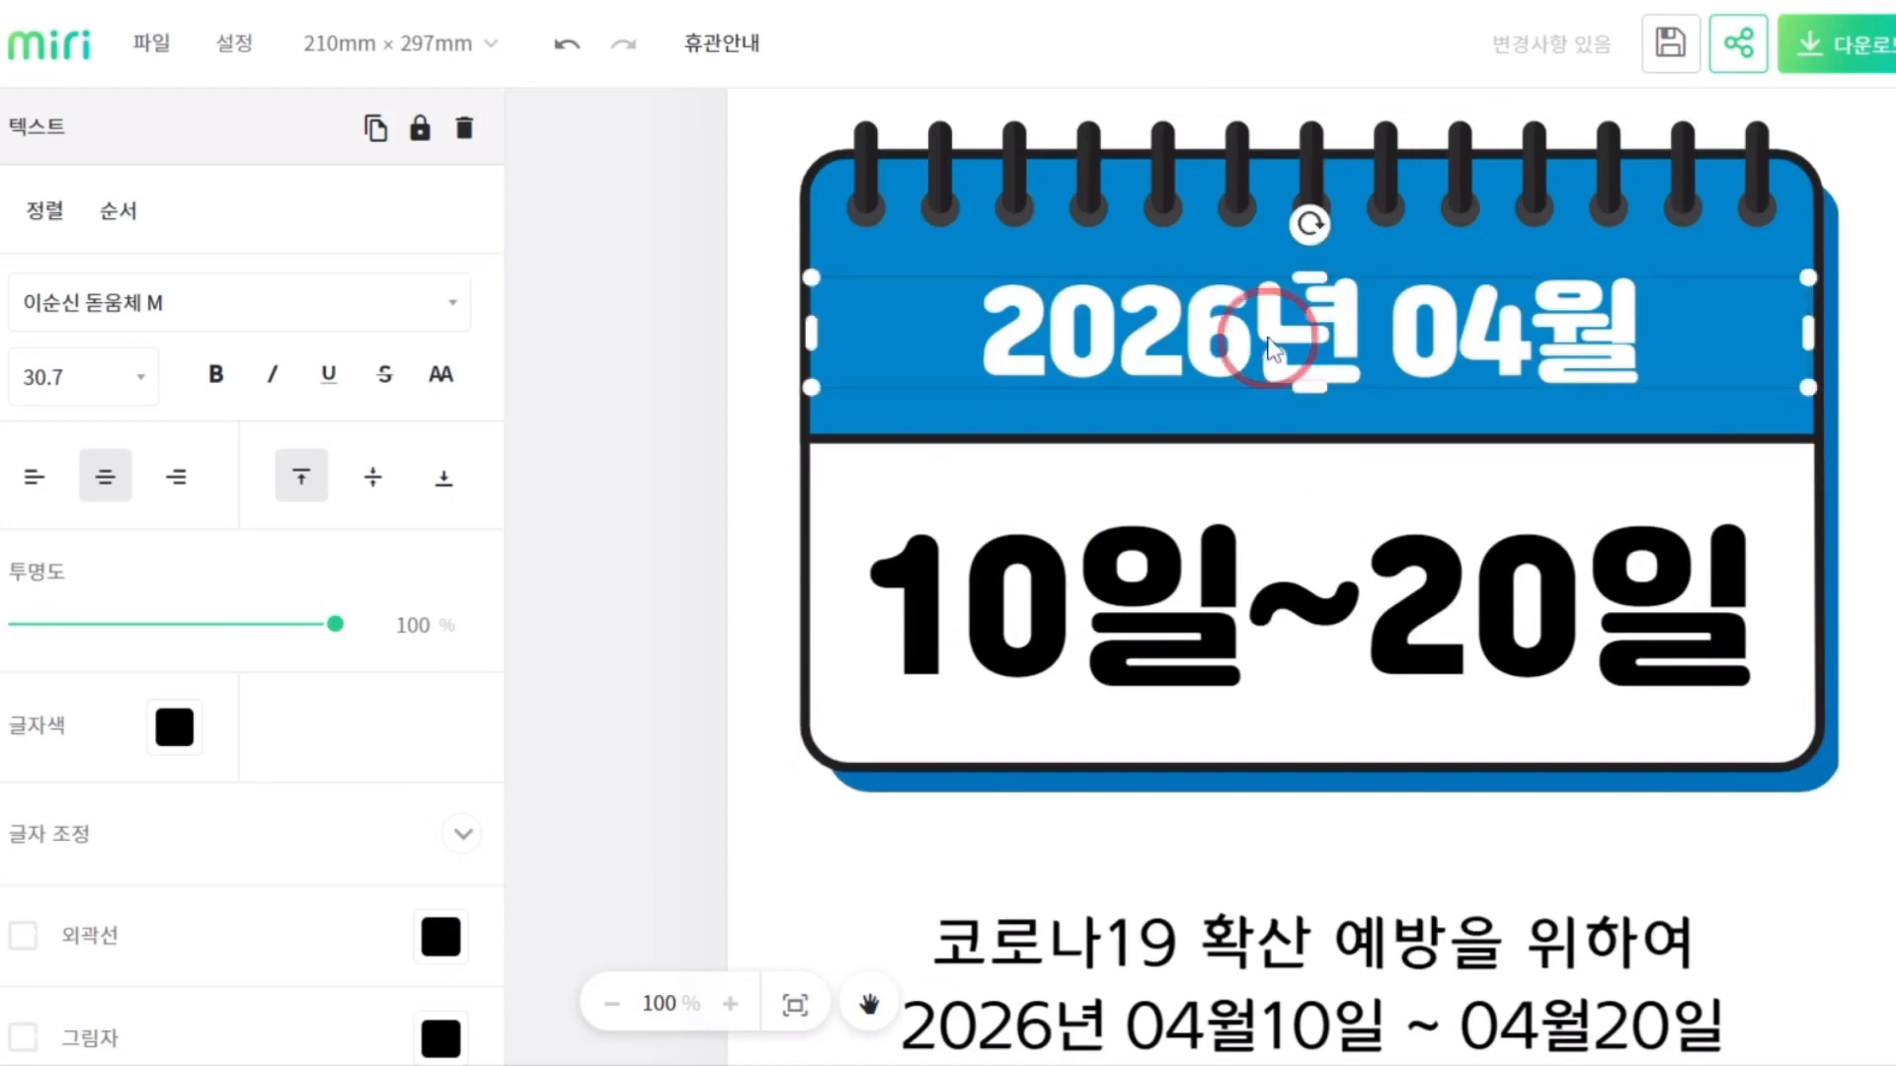
key("BackSpace")
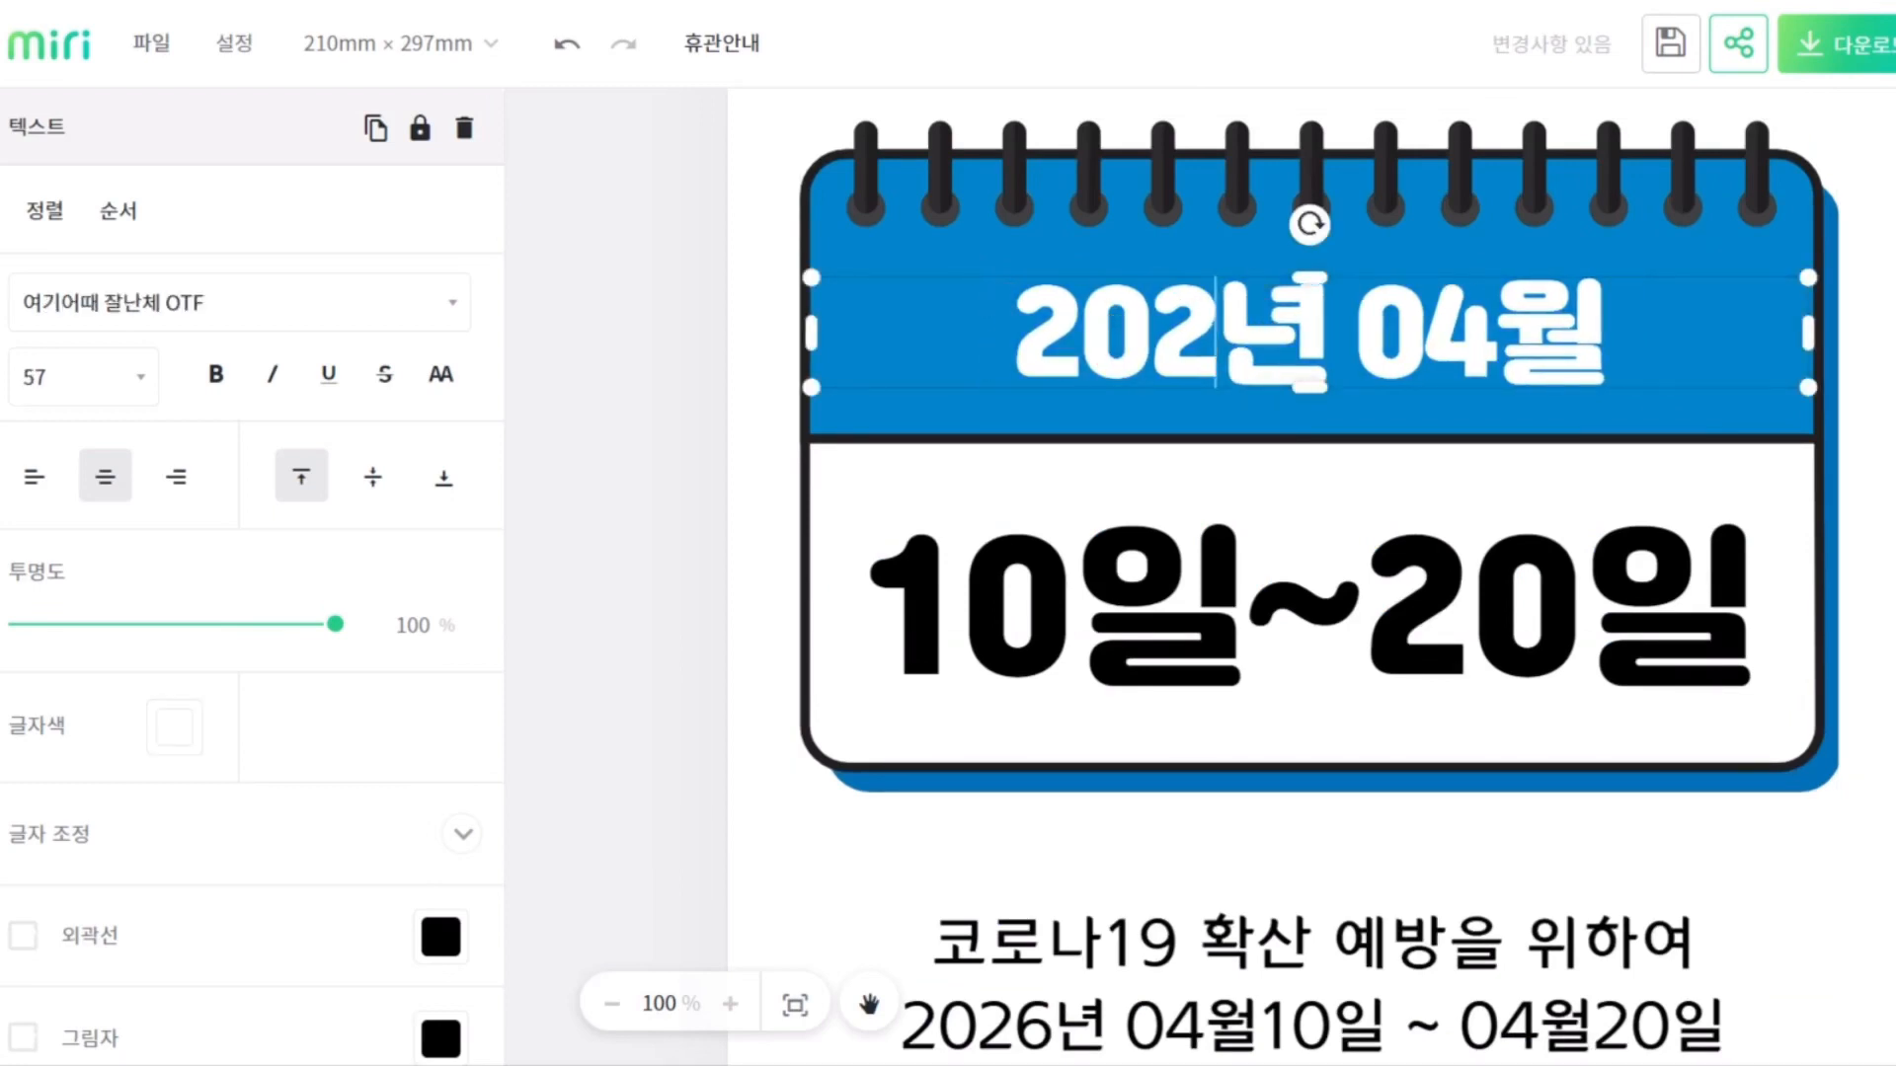
type("0")
key("BackSpace")
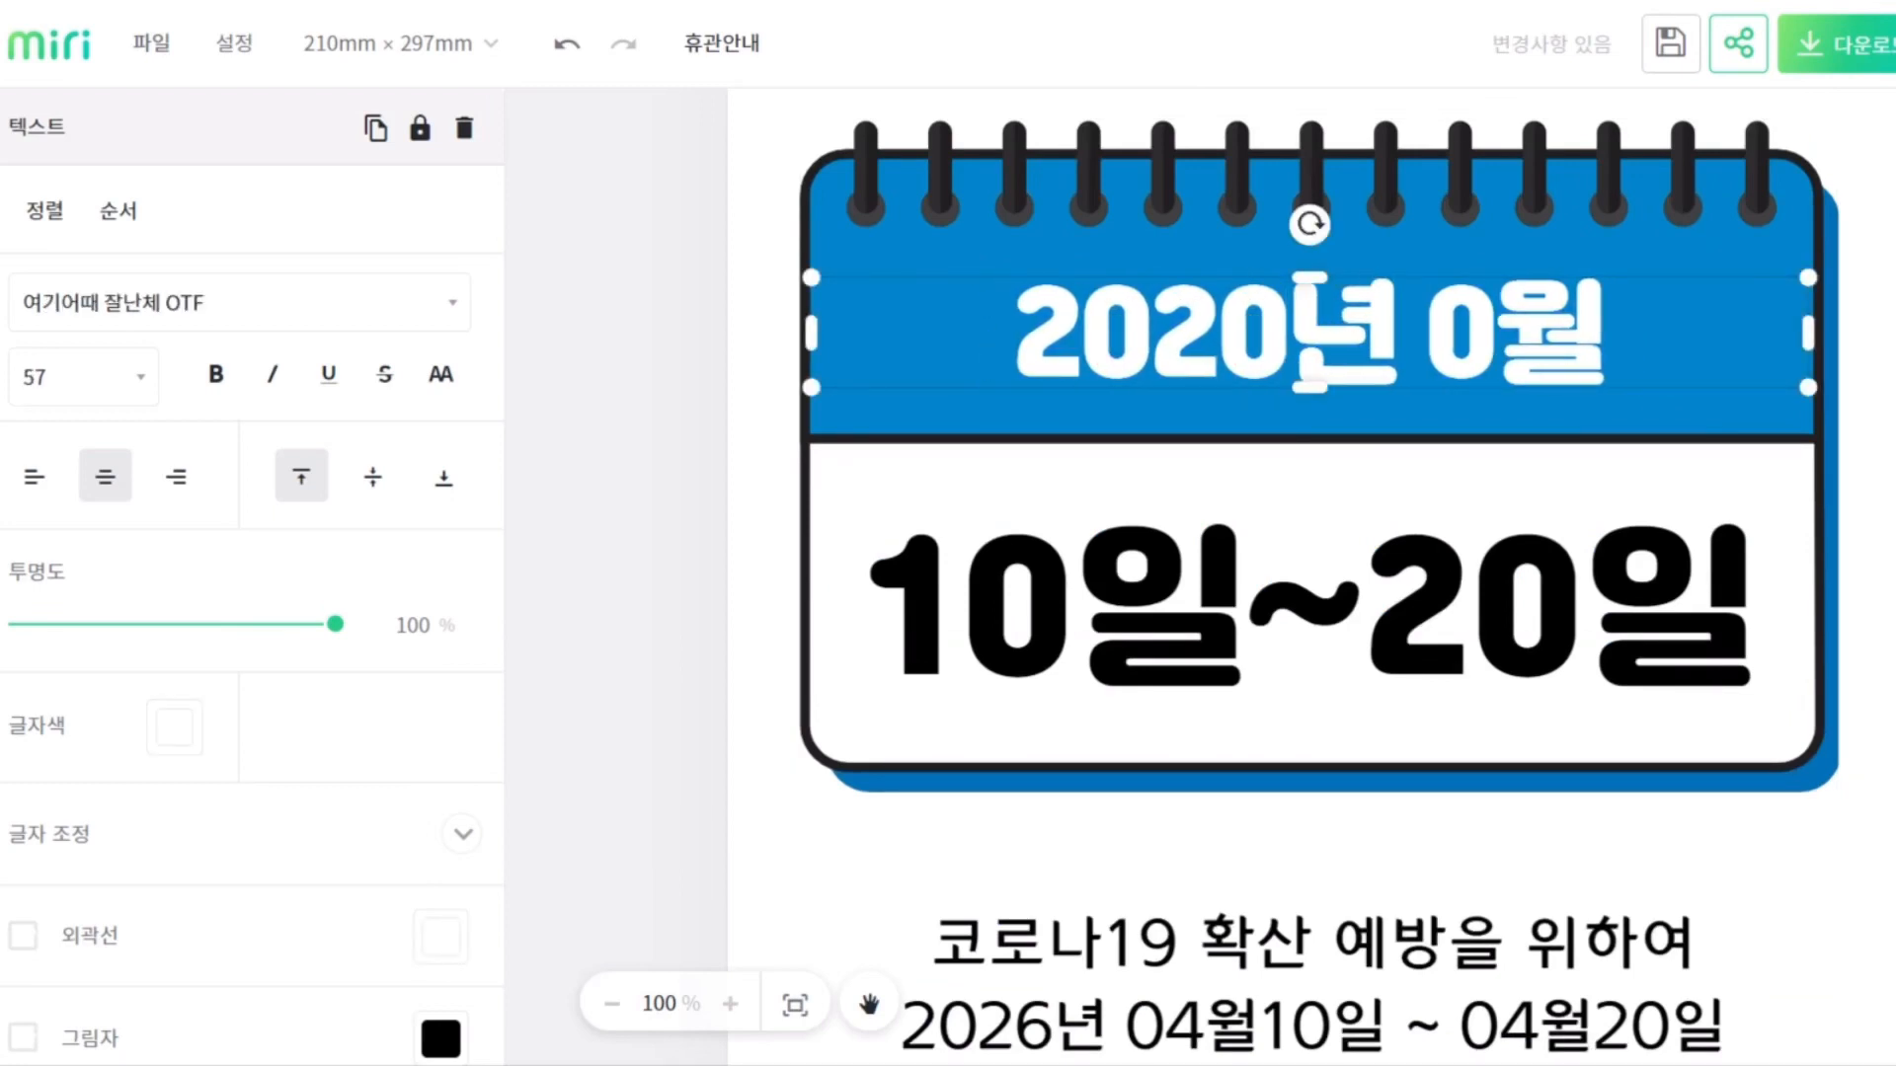
type("6")
Change the calendar's date range to 15일~30일
left_click(1108, 585)
double_click(1108, 584)
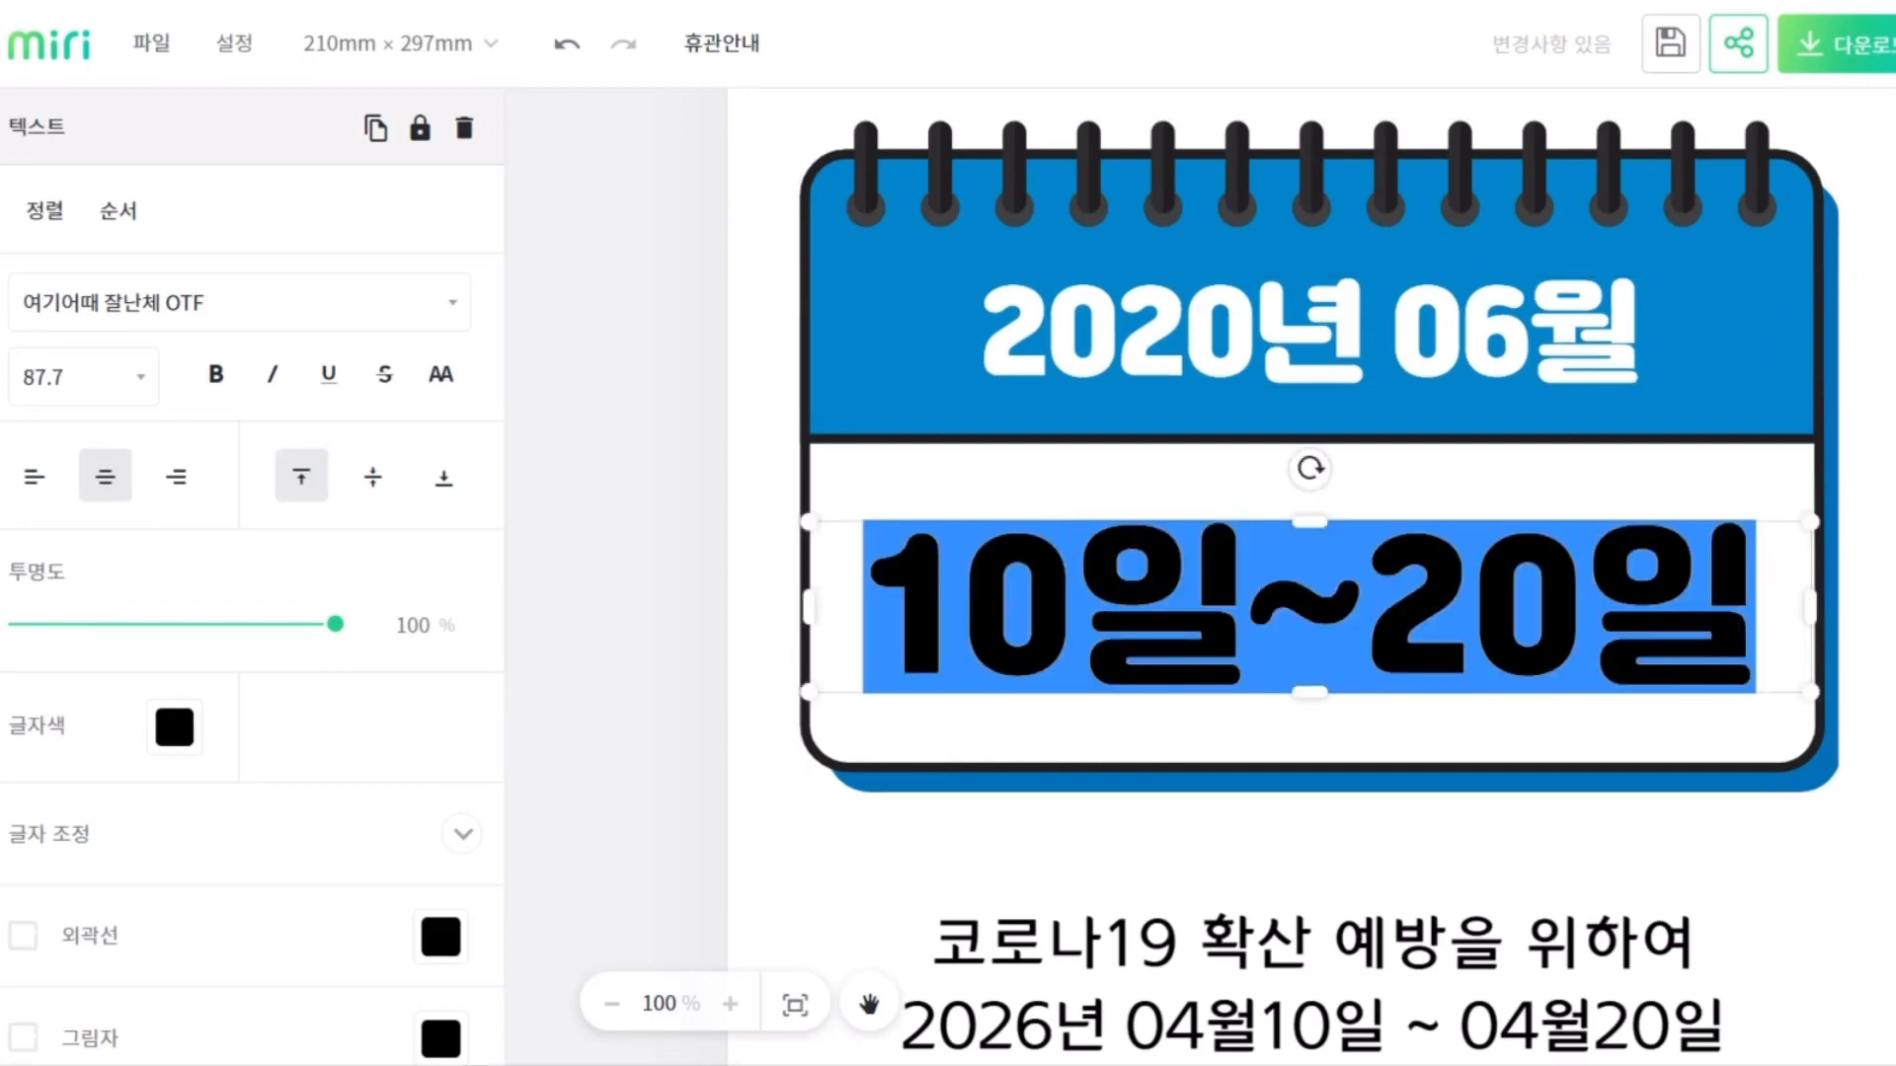
key("Right")
key("BackSpace")
type("3")
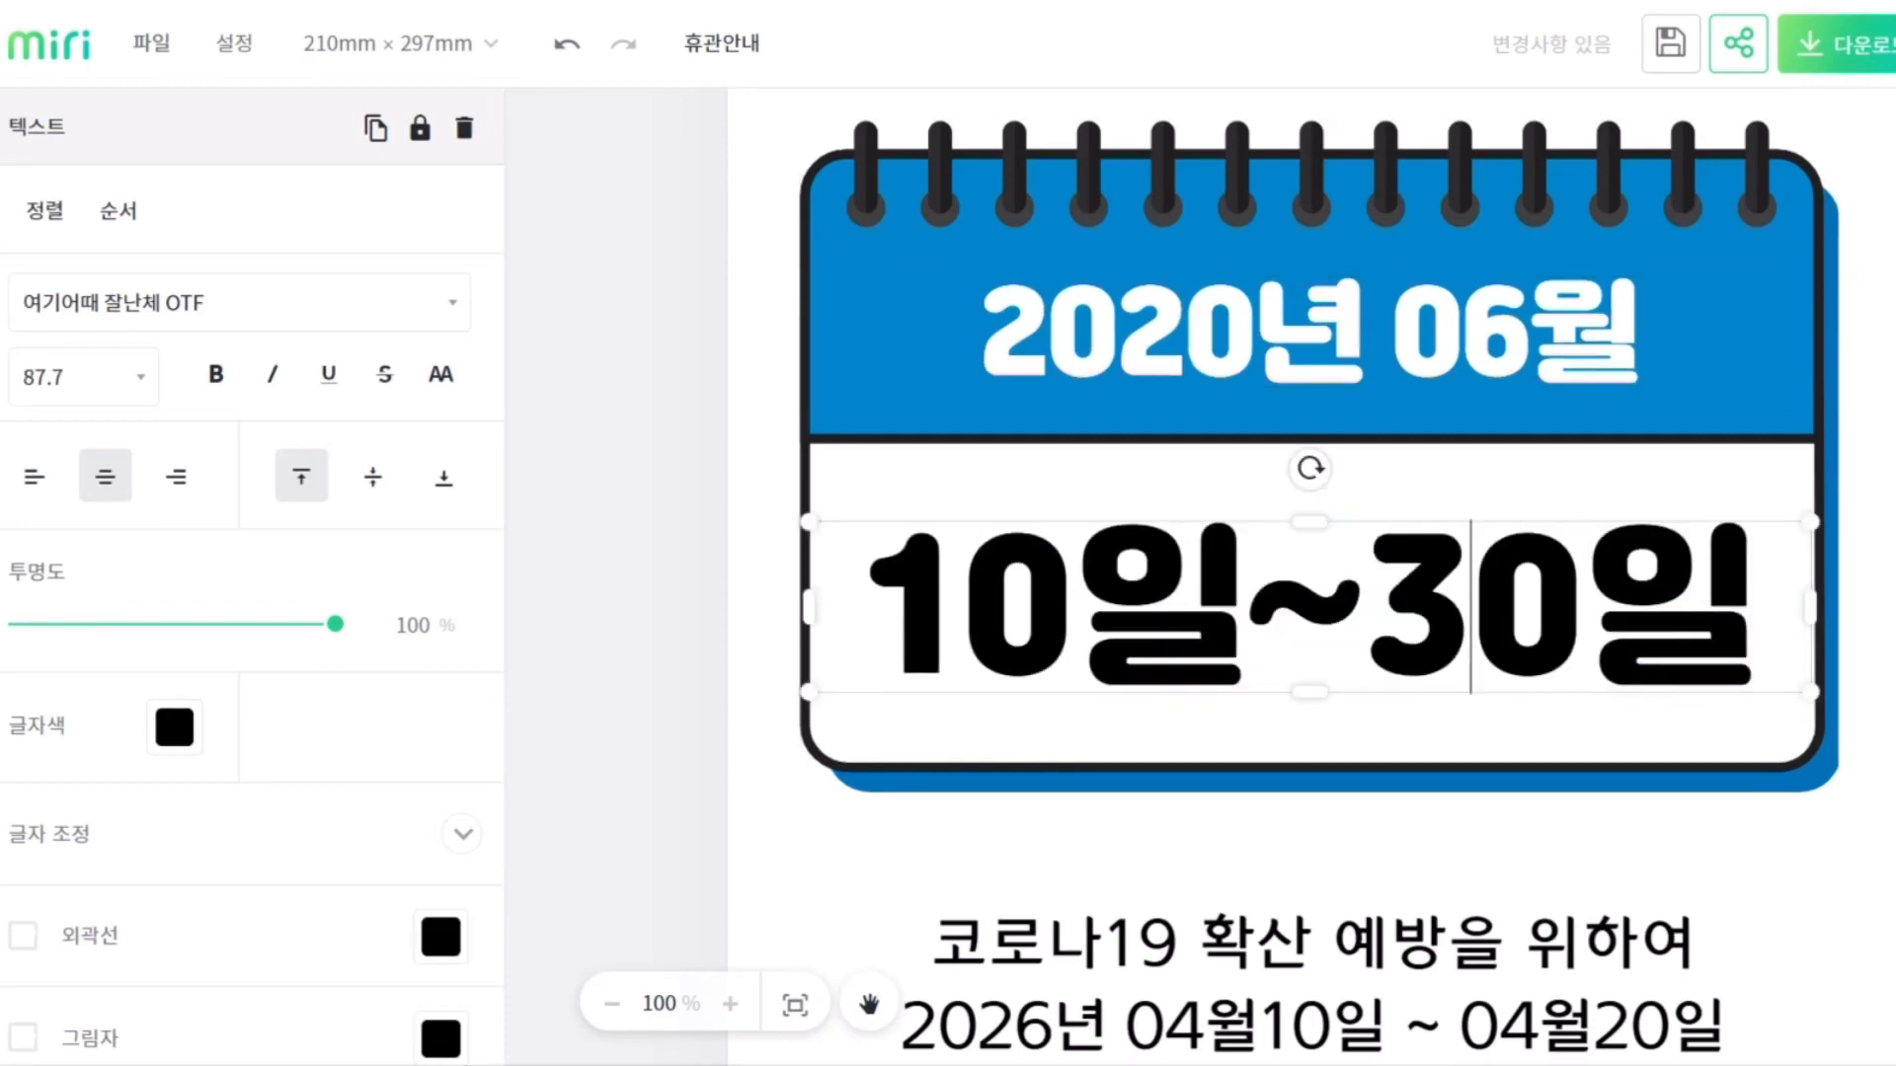
key("BackSpace")
type("5")
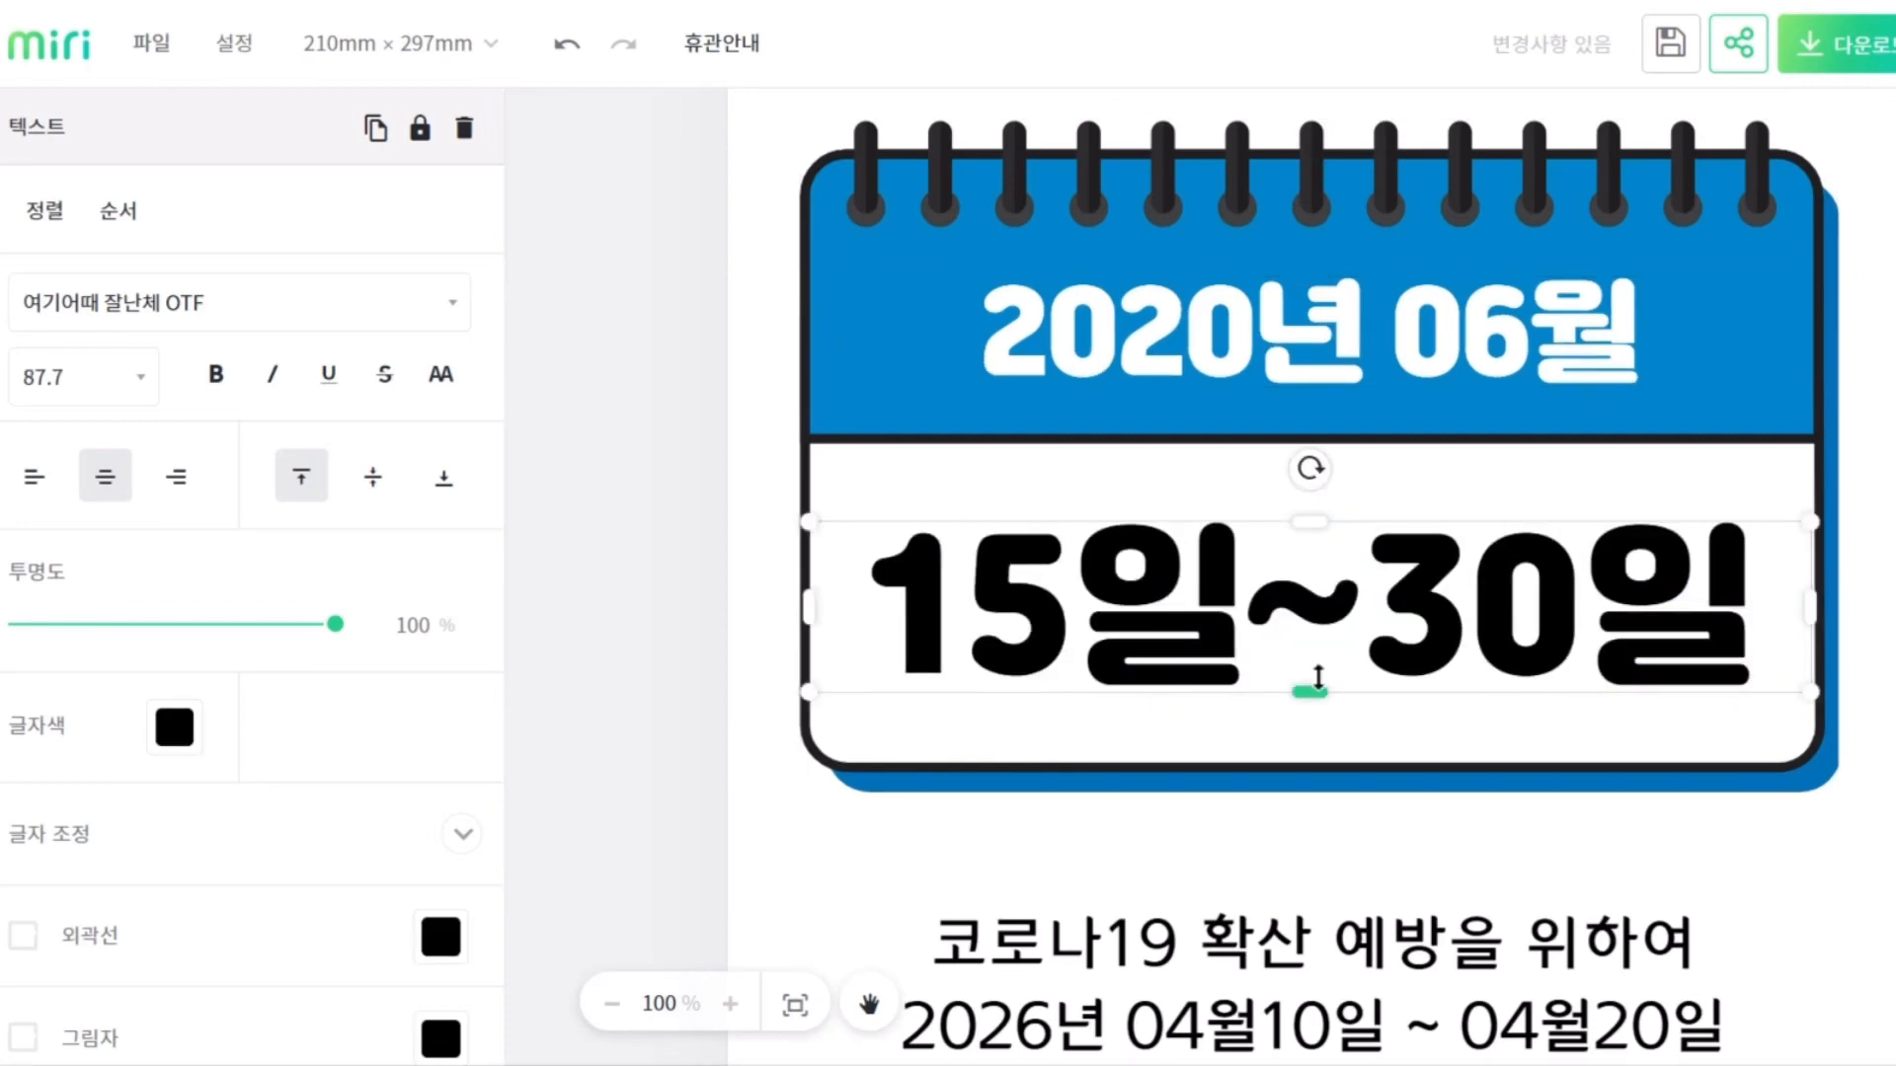
Replace the body text below the calendar with 수도권 코로나 19 확산 관련으로 학교 밀집도 최소화를 위해 임시 휴관이 연장됩니다
scroll(1404, 674, "down", 4)
double_click(1217, 597)
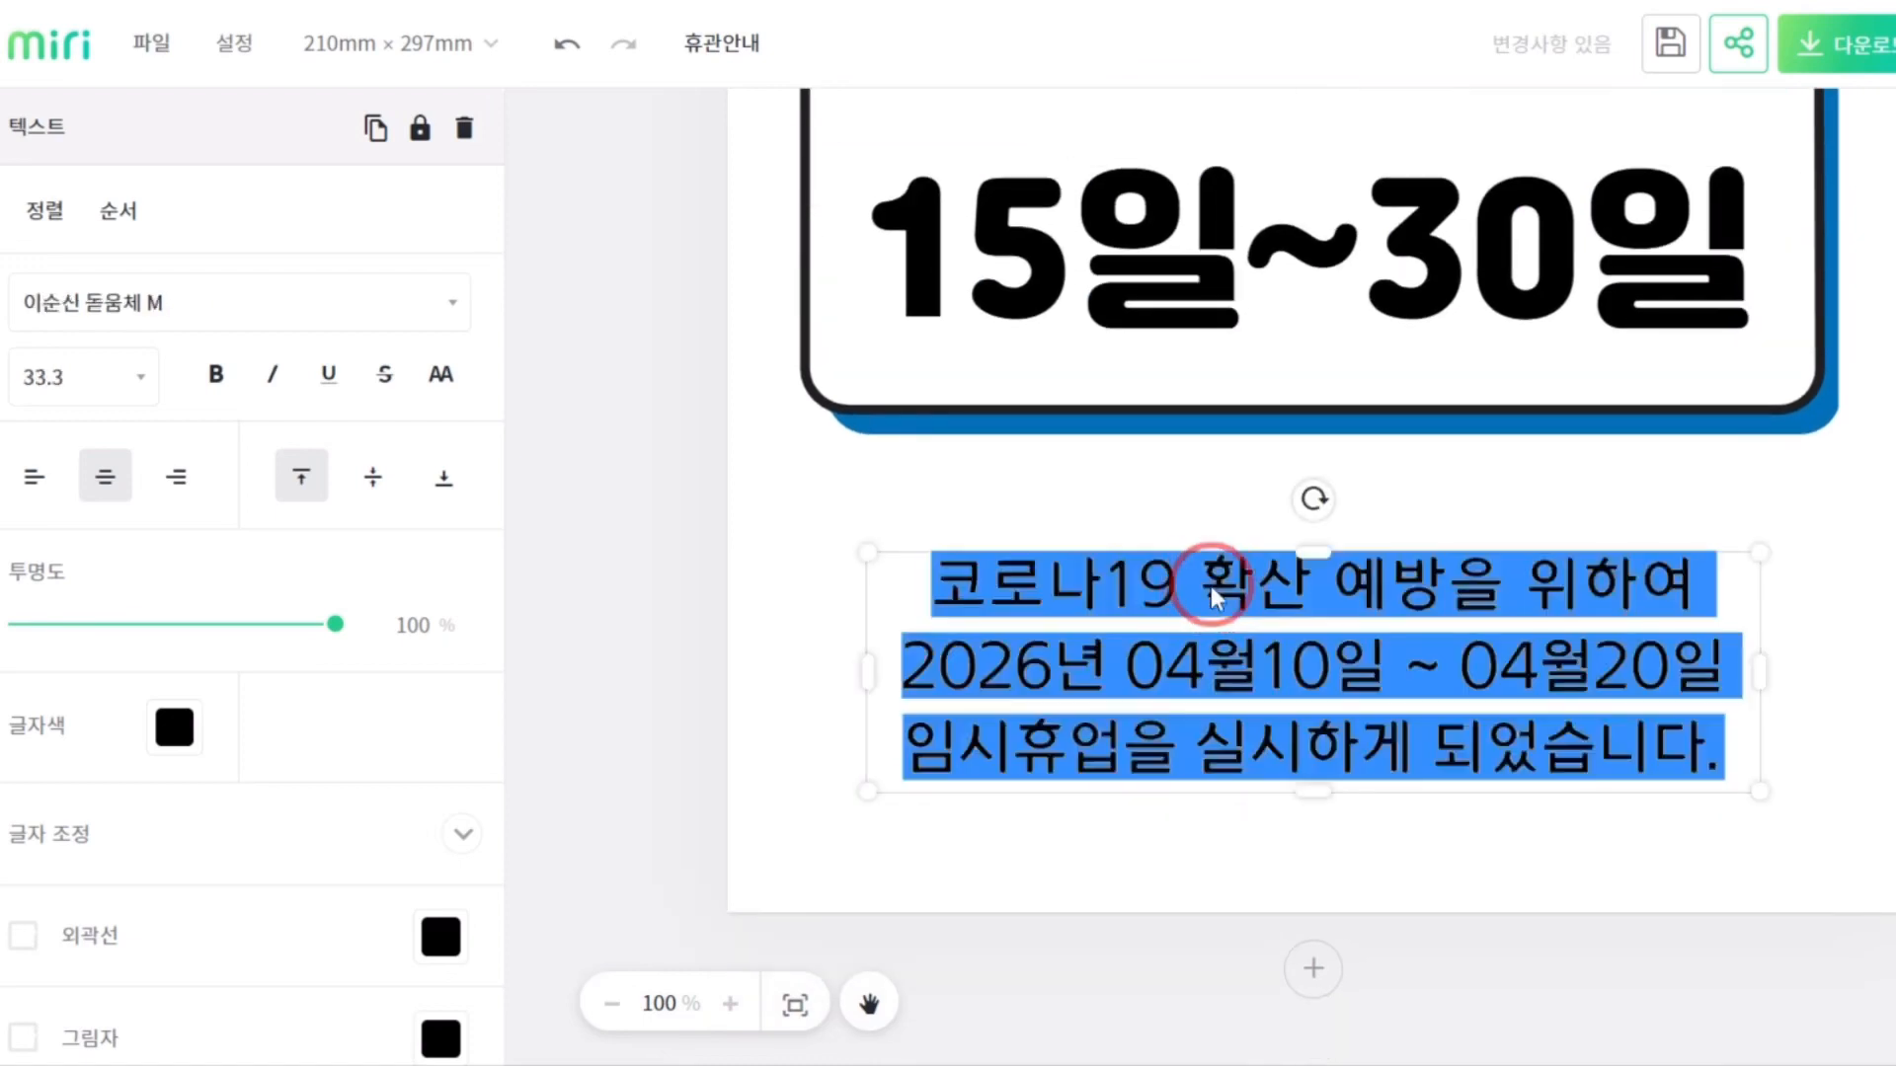
type("수도권 코로나 19 확산 관련으로 학교 밀집도 최소화를 위ㅐ")
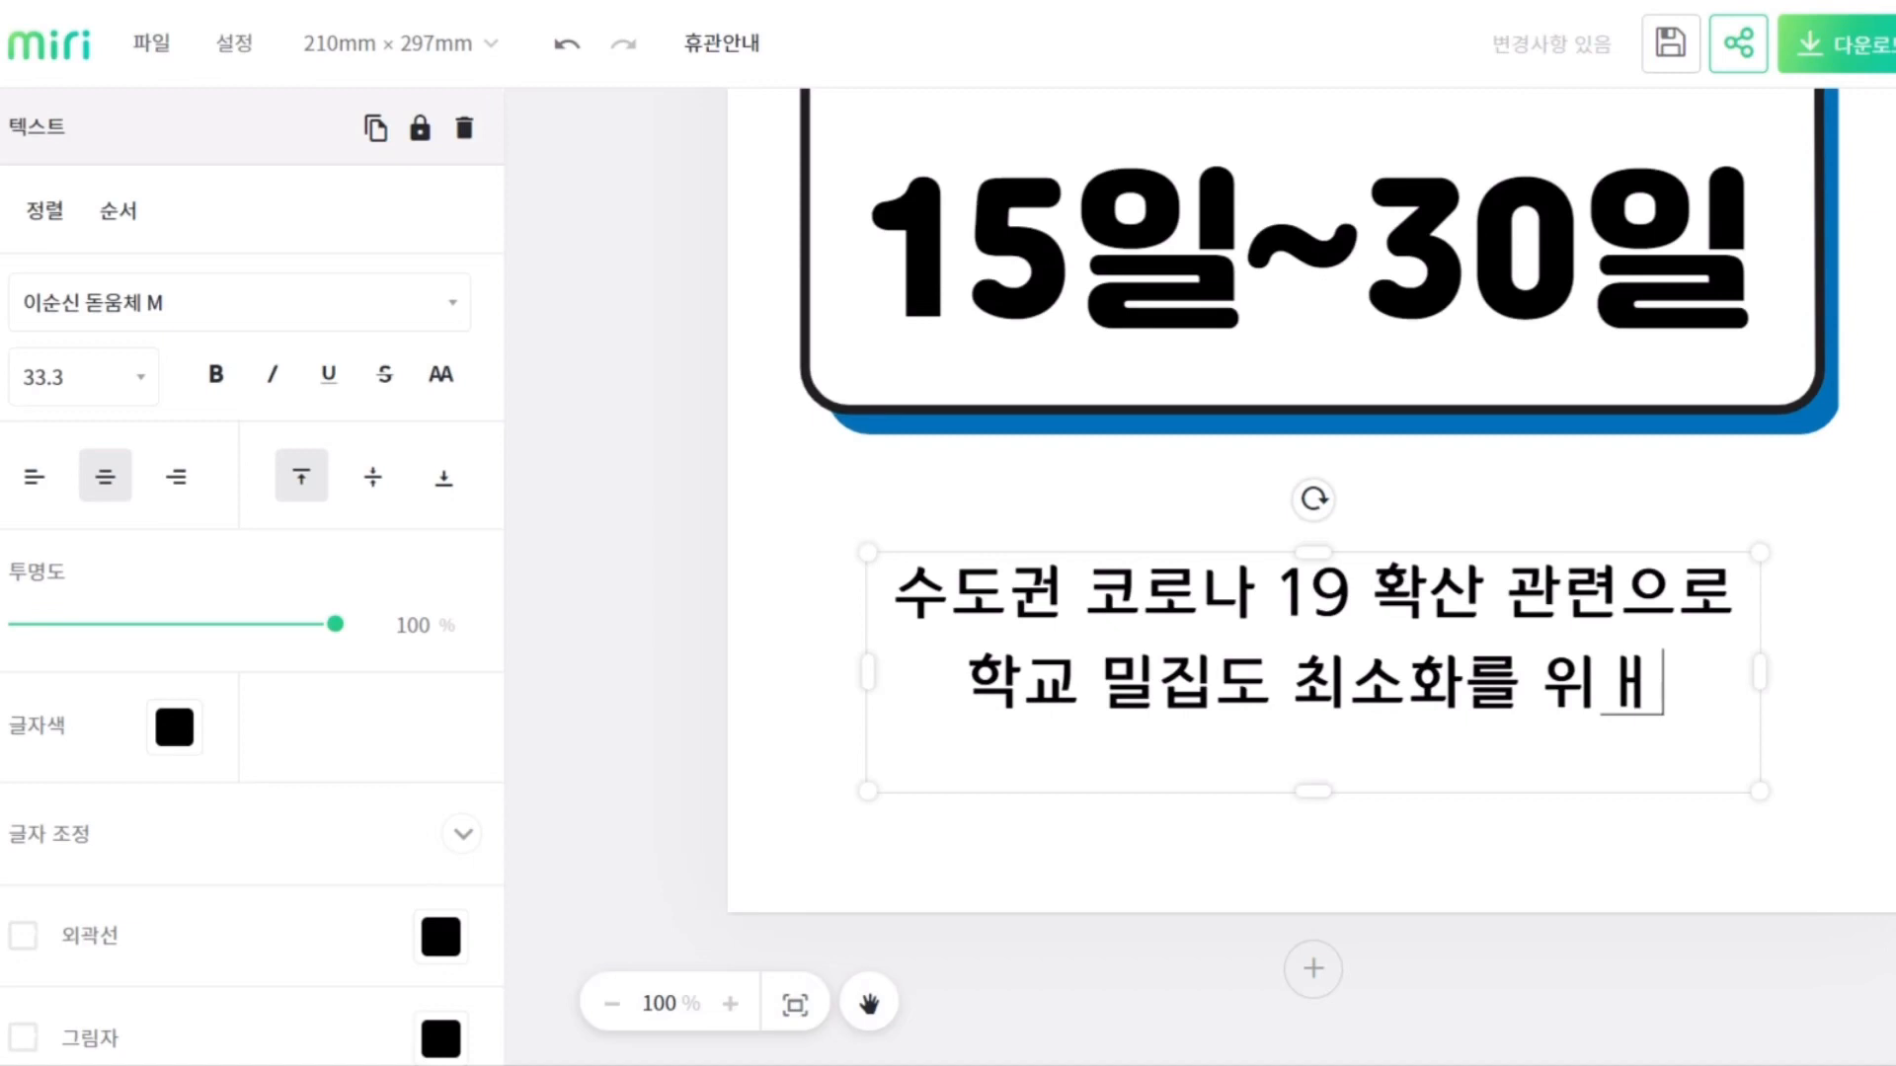
key("BackSpace")
type("해")
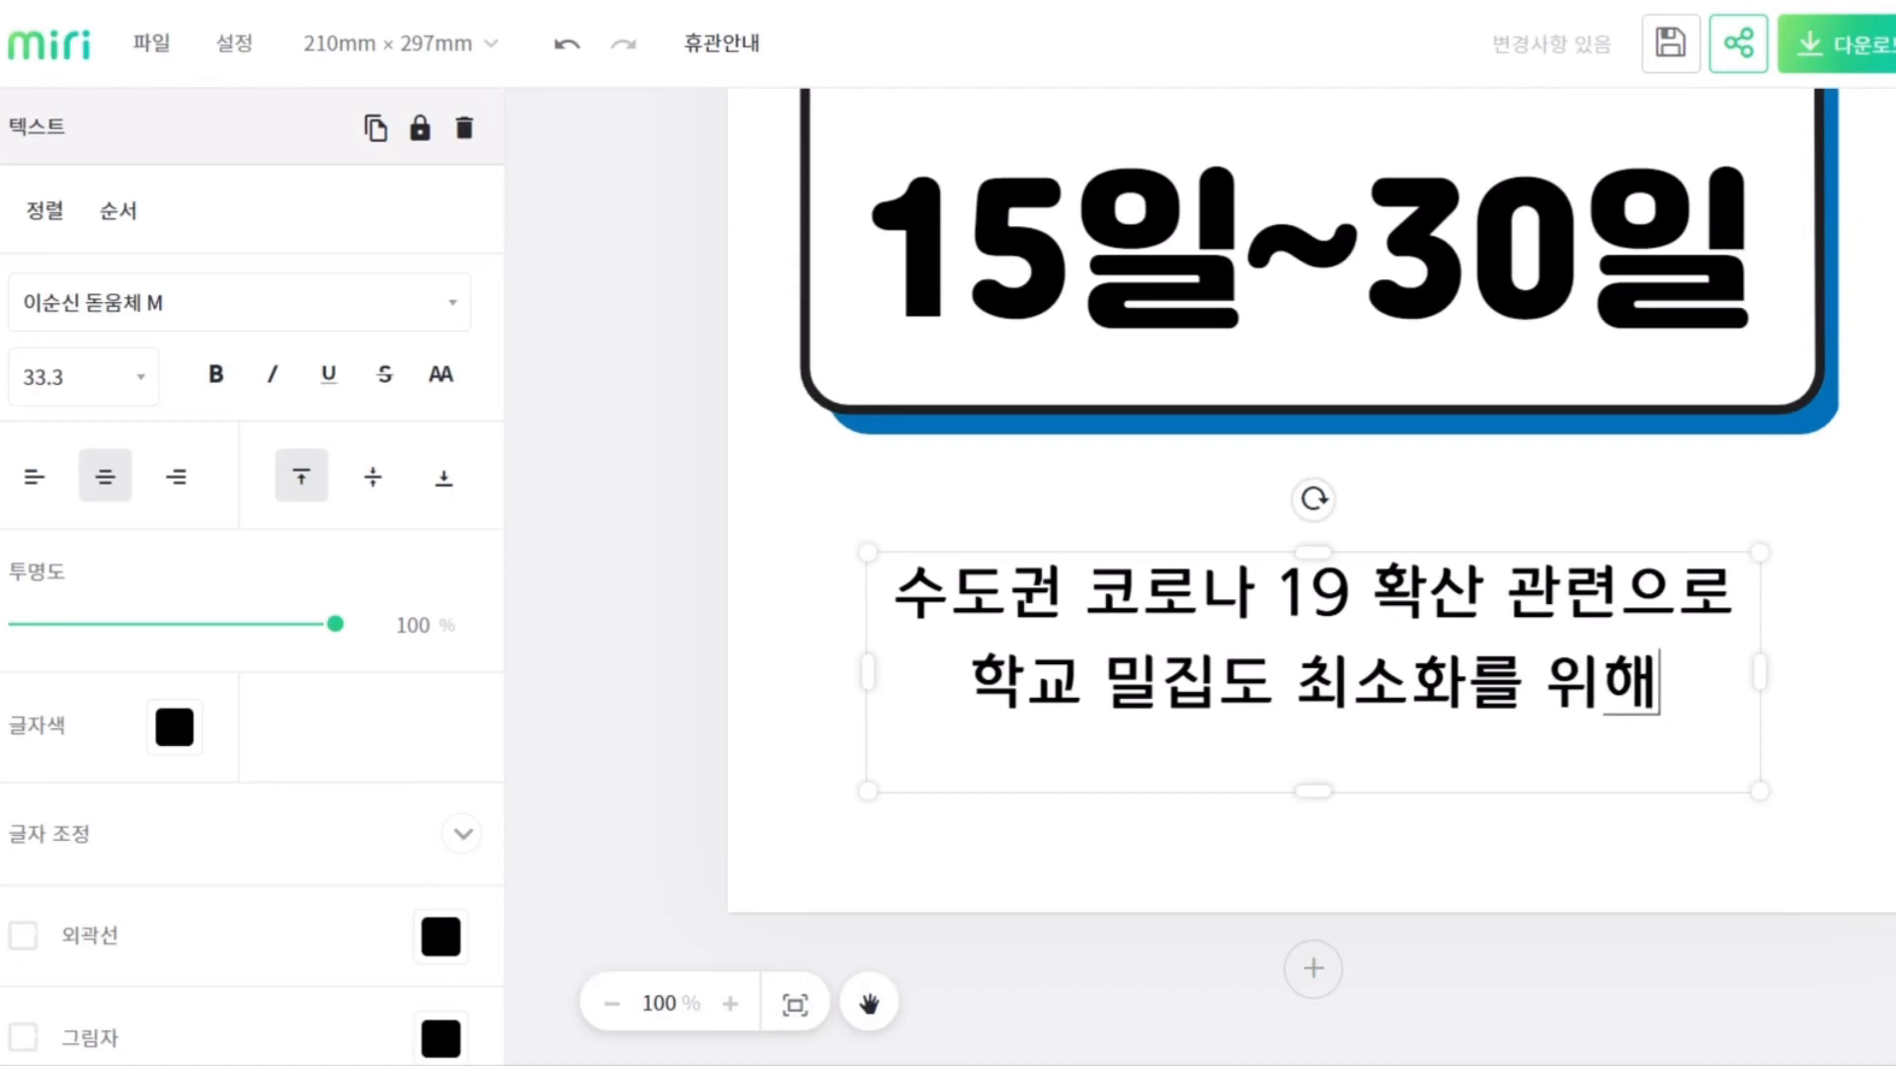
type(" 임시 휴관이 ")
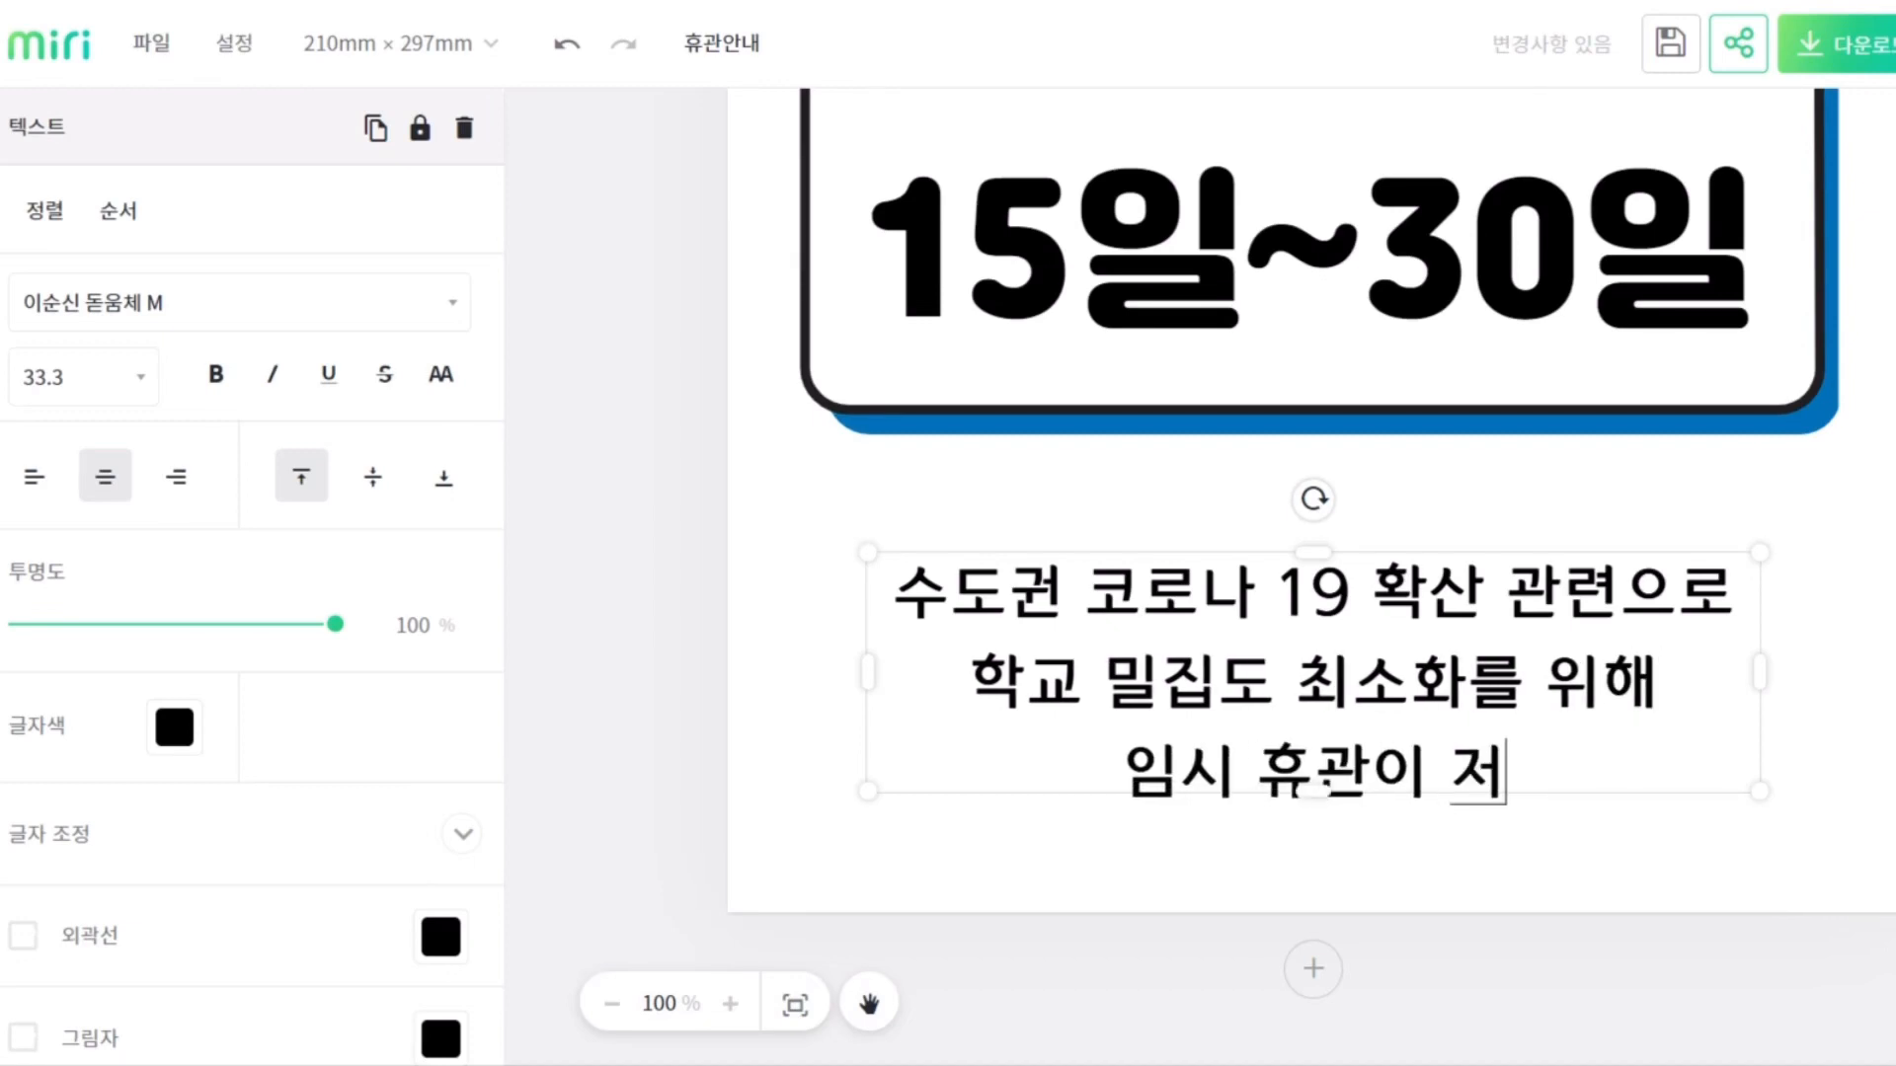
type("연장됩니다.")
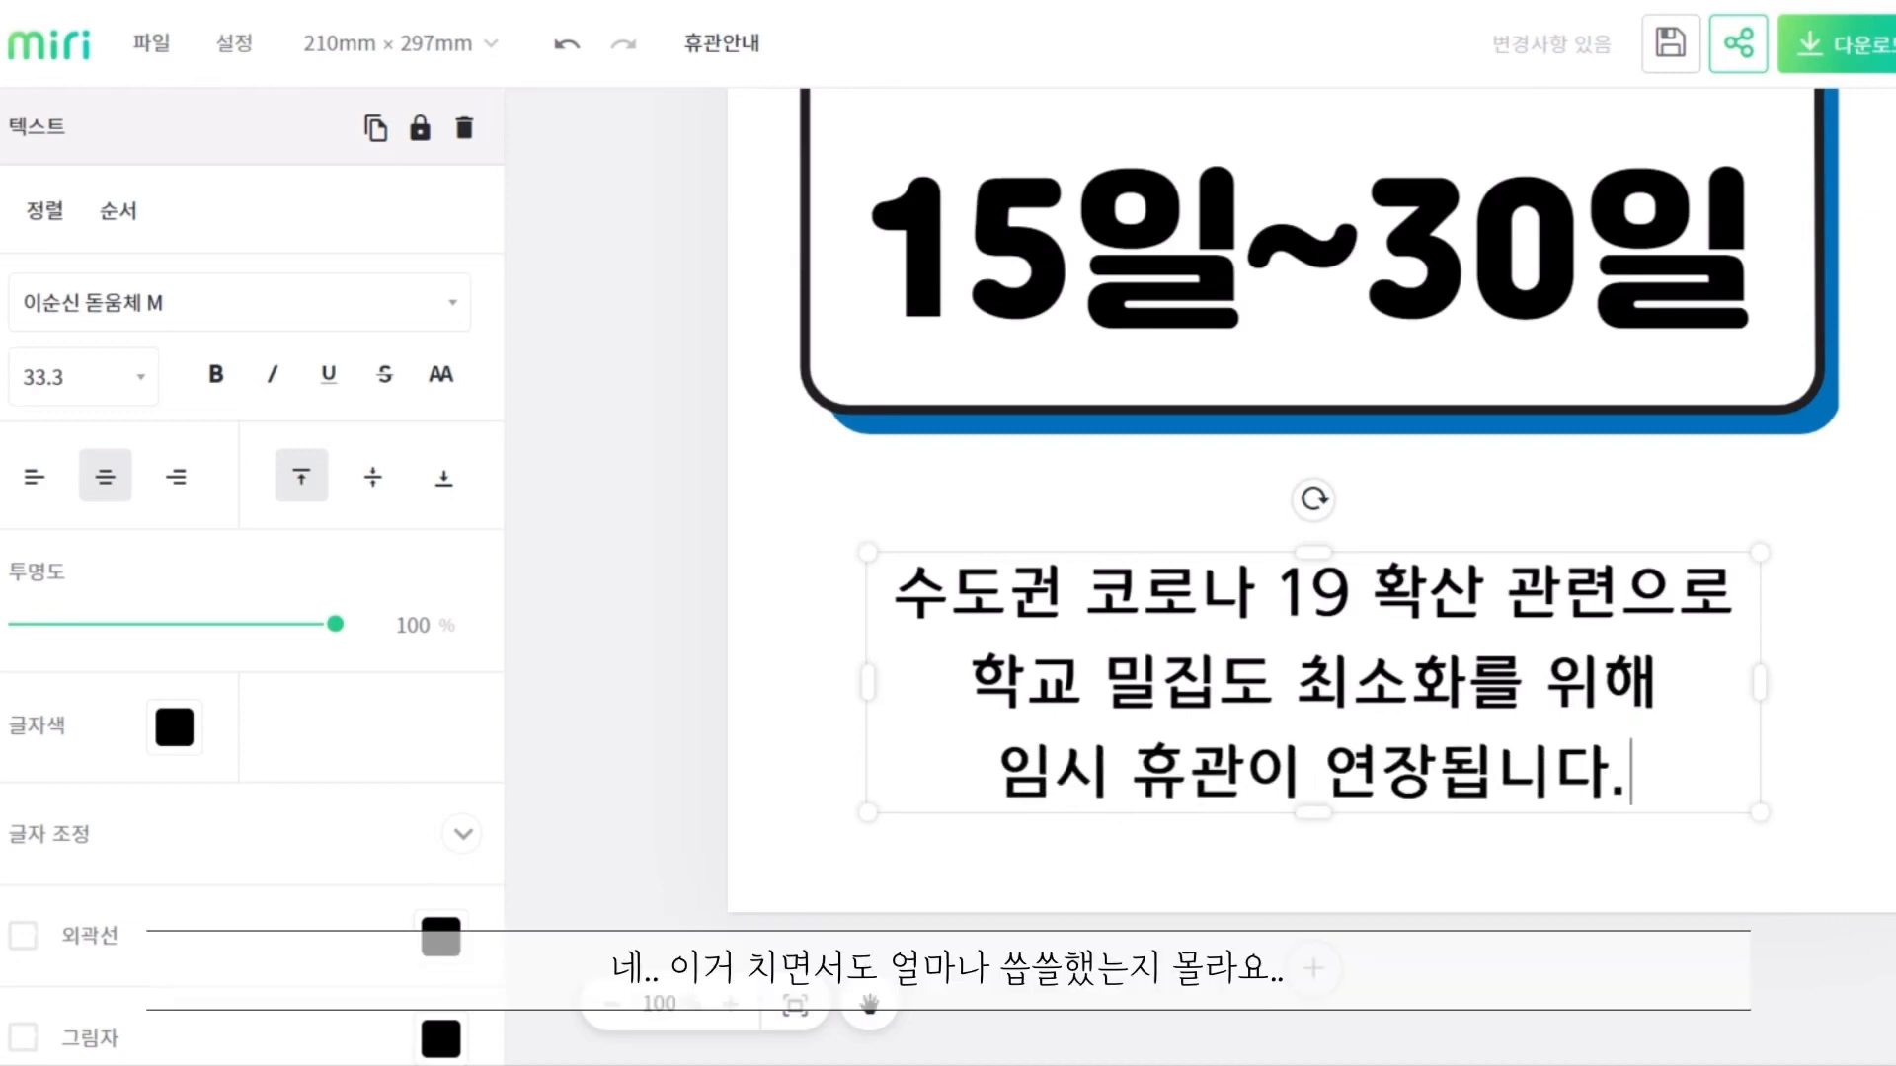
Add the closing line 학생 여러분들의 양해바랍니다. to the body text and move its text box slightly up toward the calendar
key("Return")
type("학생 여러분들의 양배")
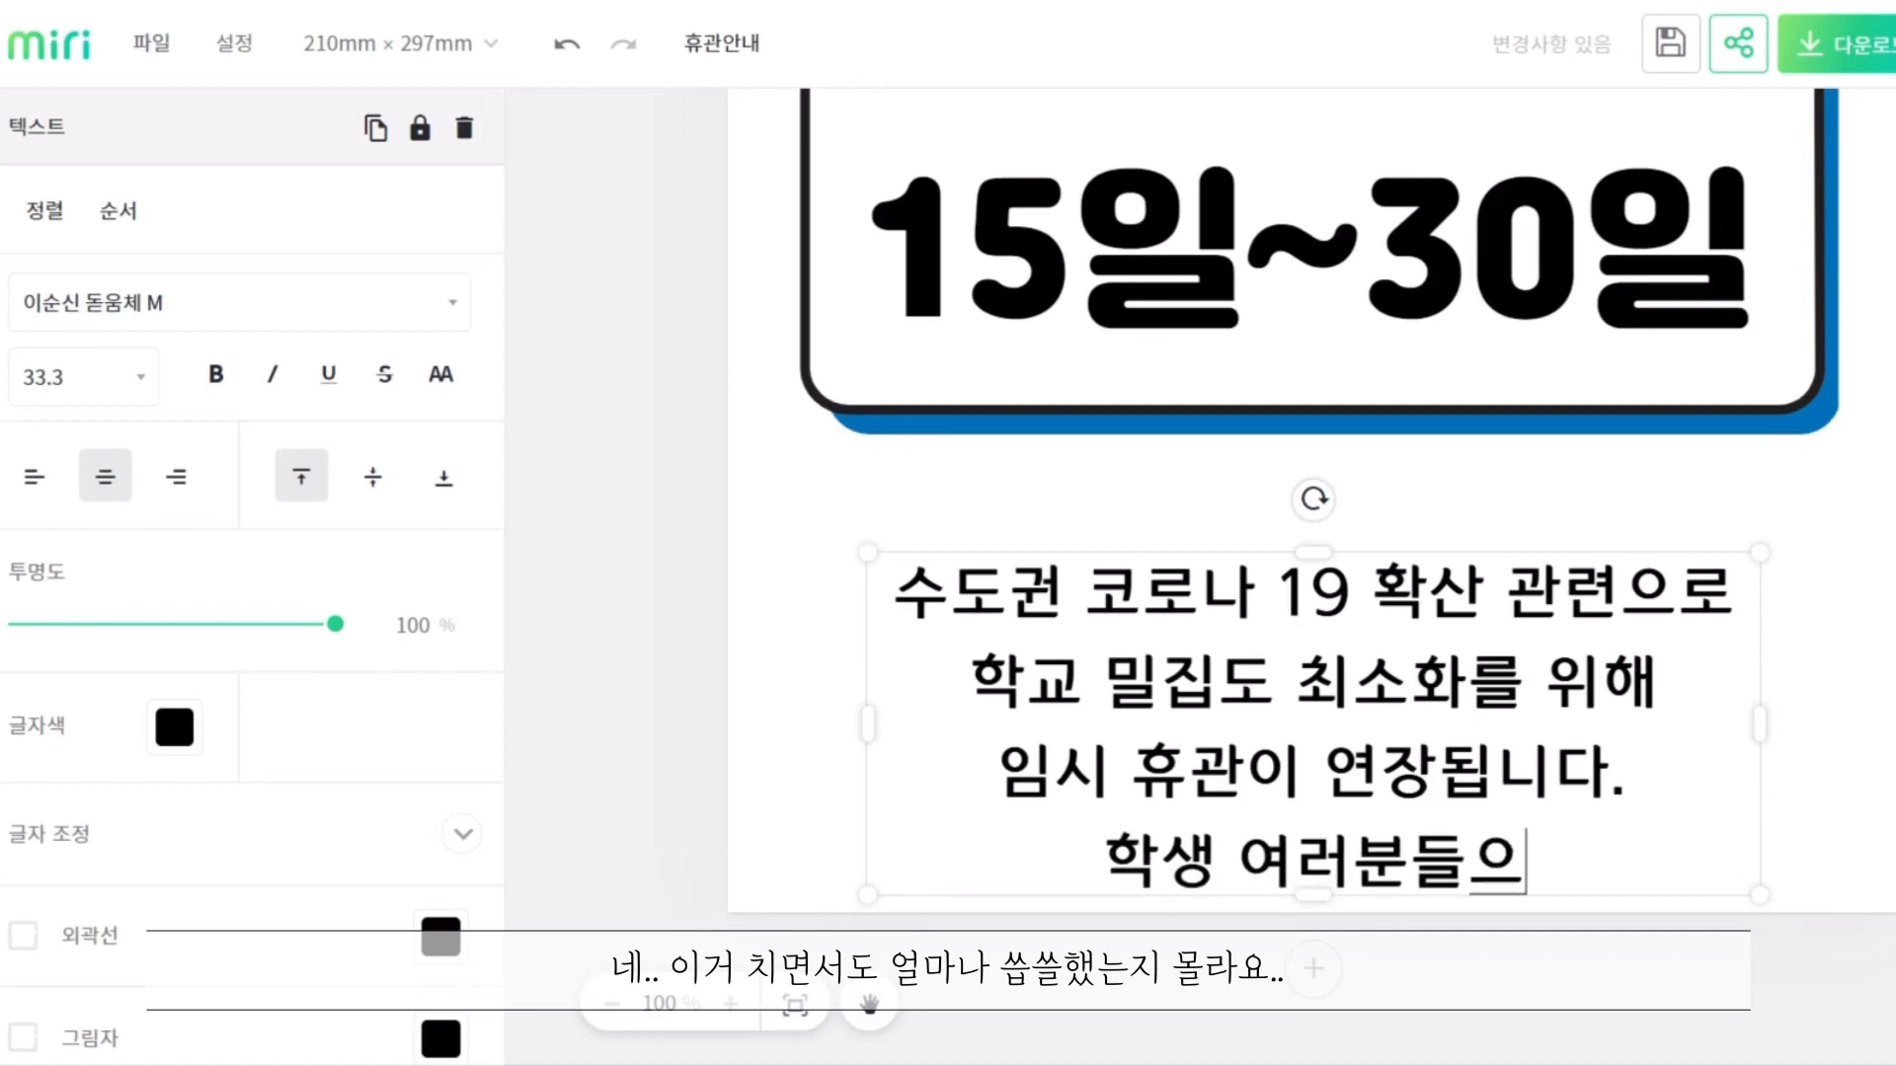
key("BackSpace")
key("BackSpace")
type("해바랍니다.")
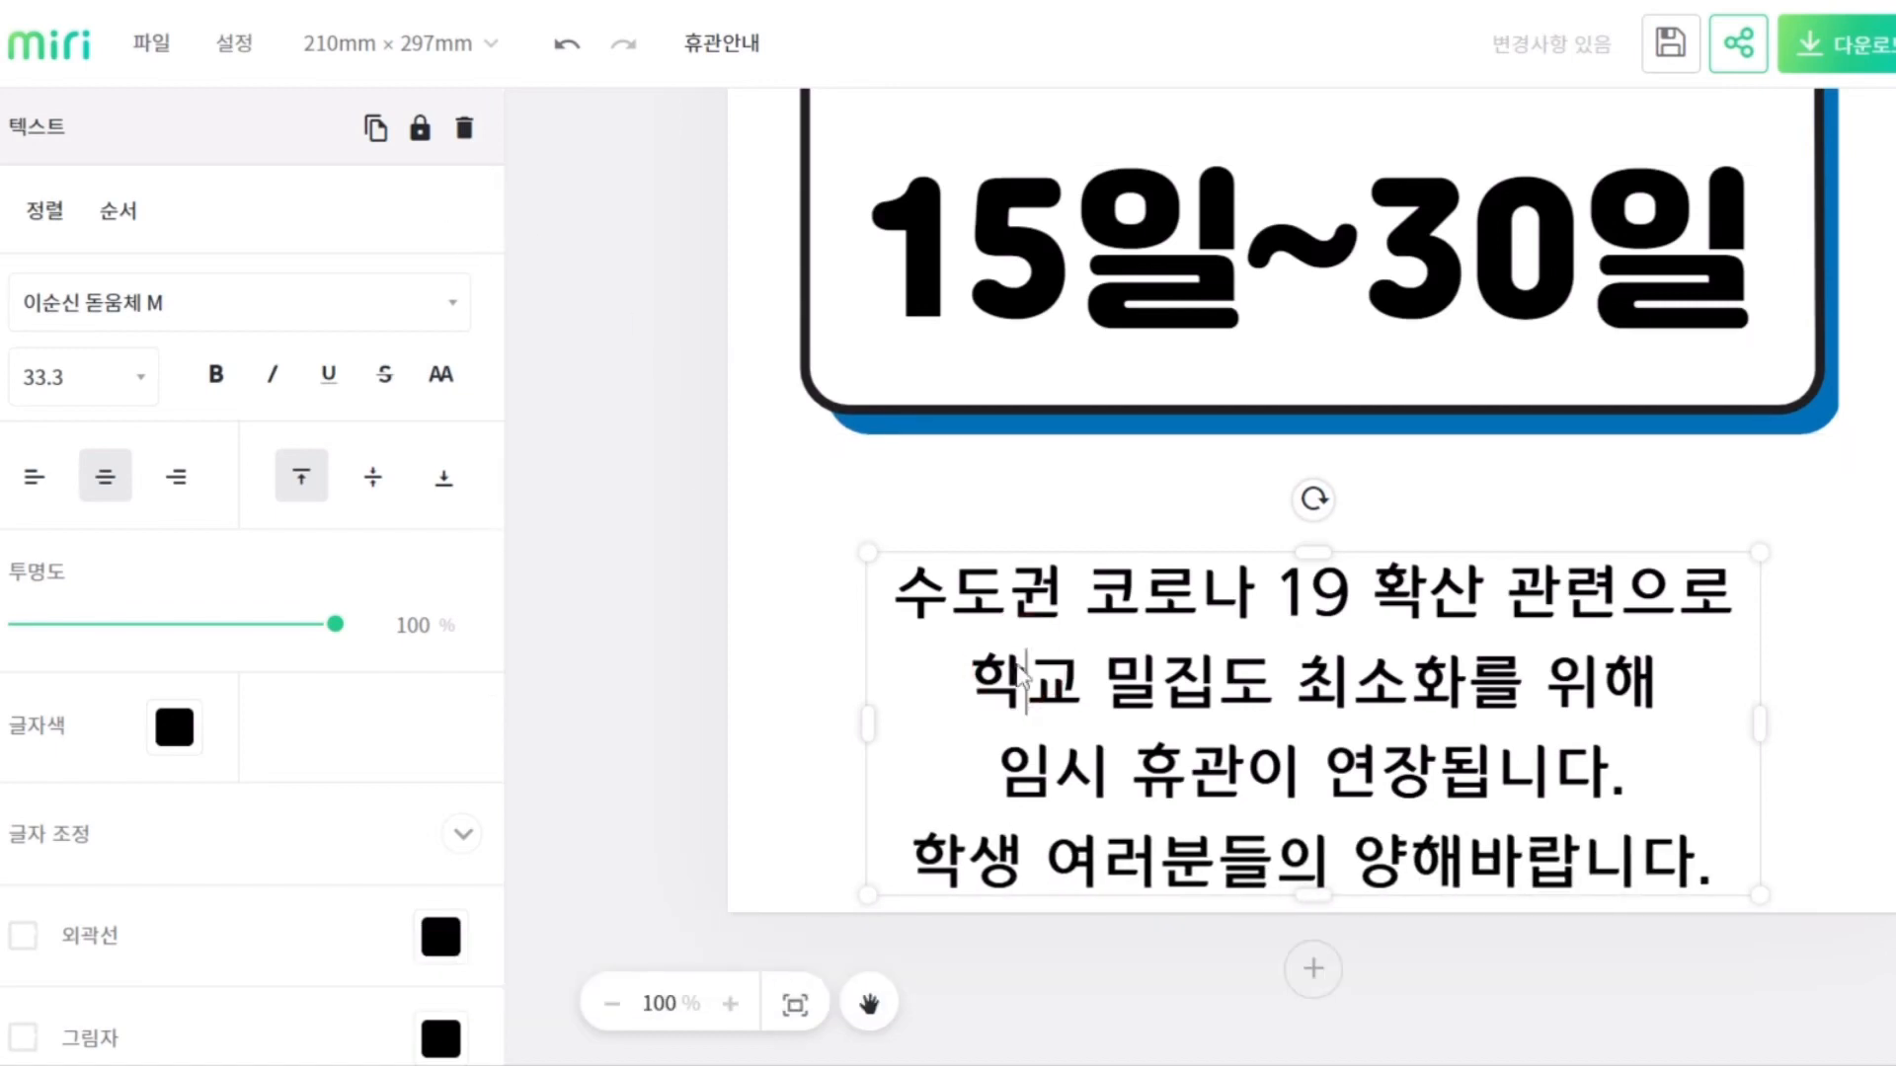
left_click(952, 711)
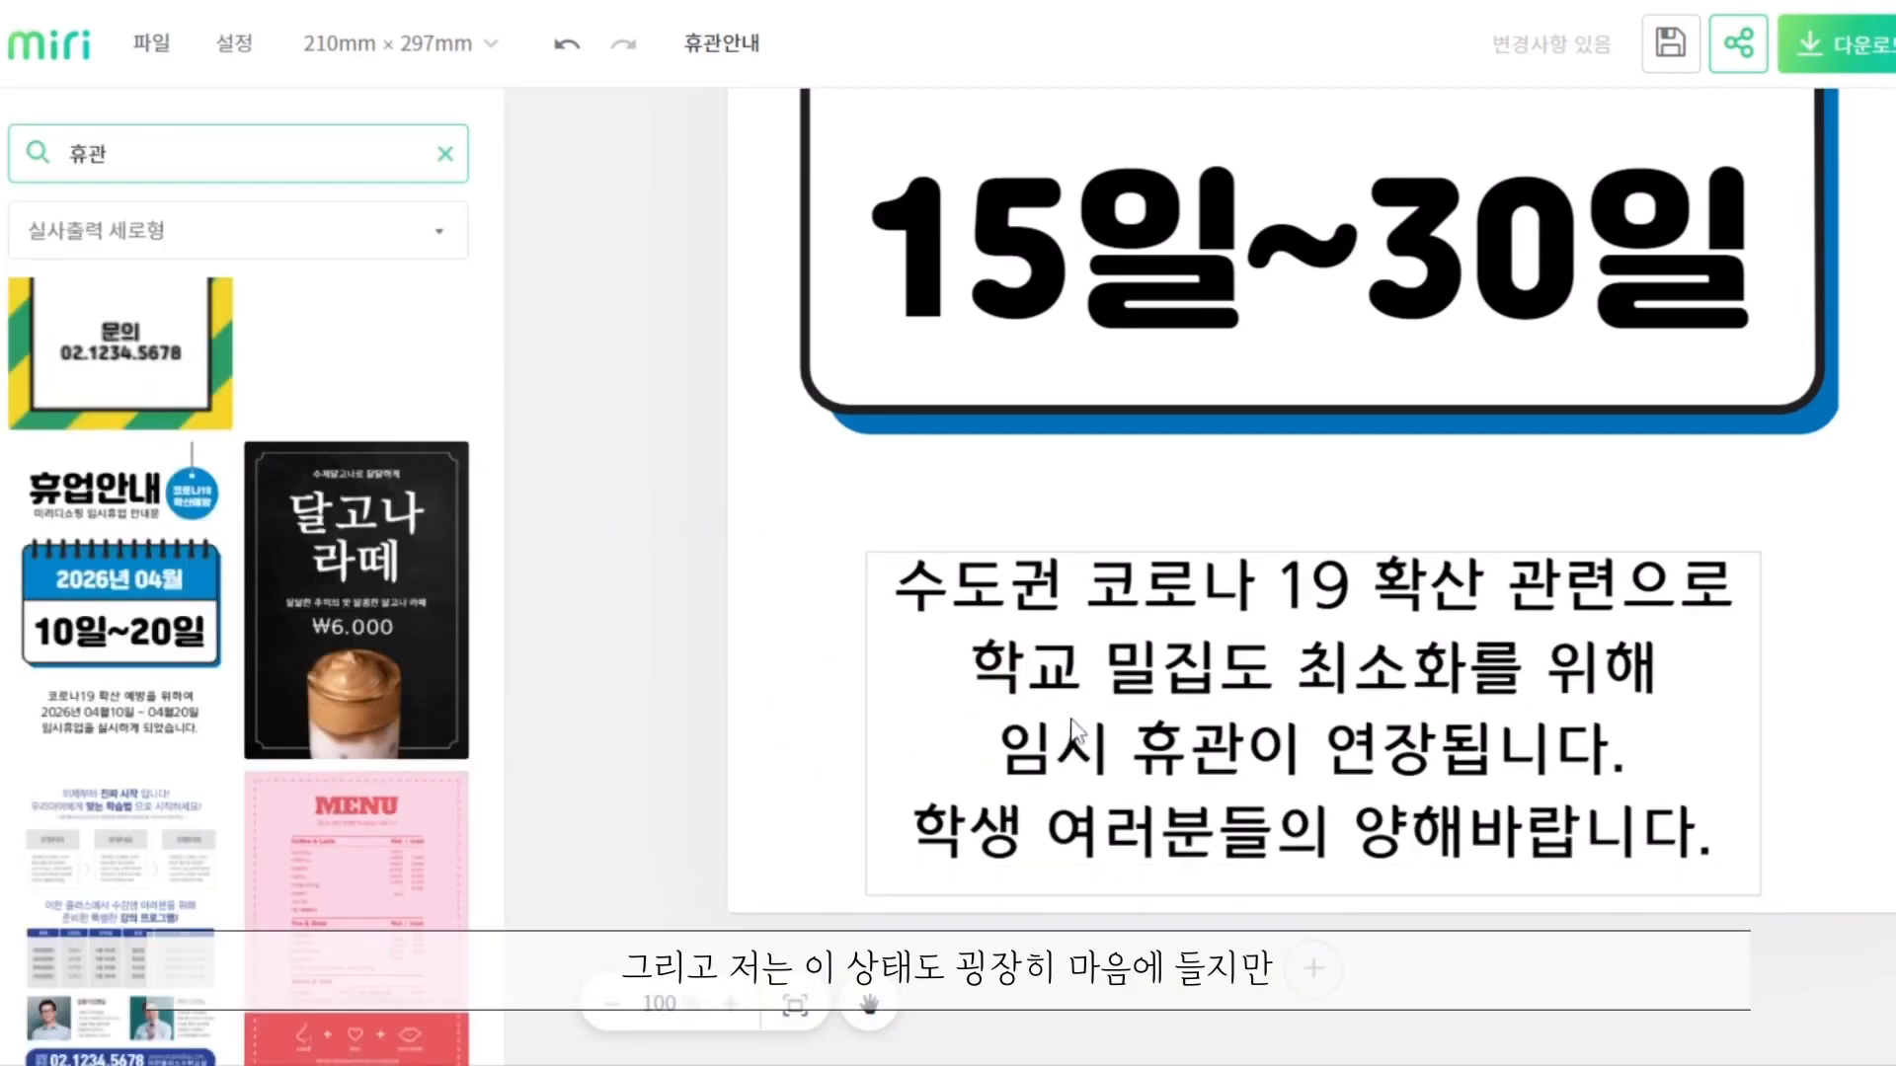
left_click_drag(1073, 722, 1079, 655)
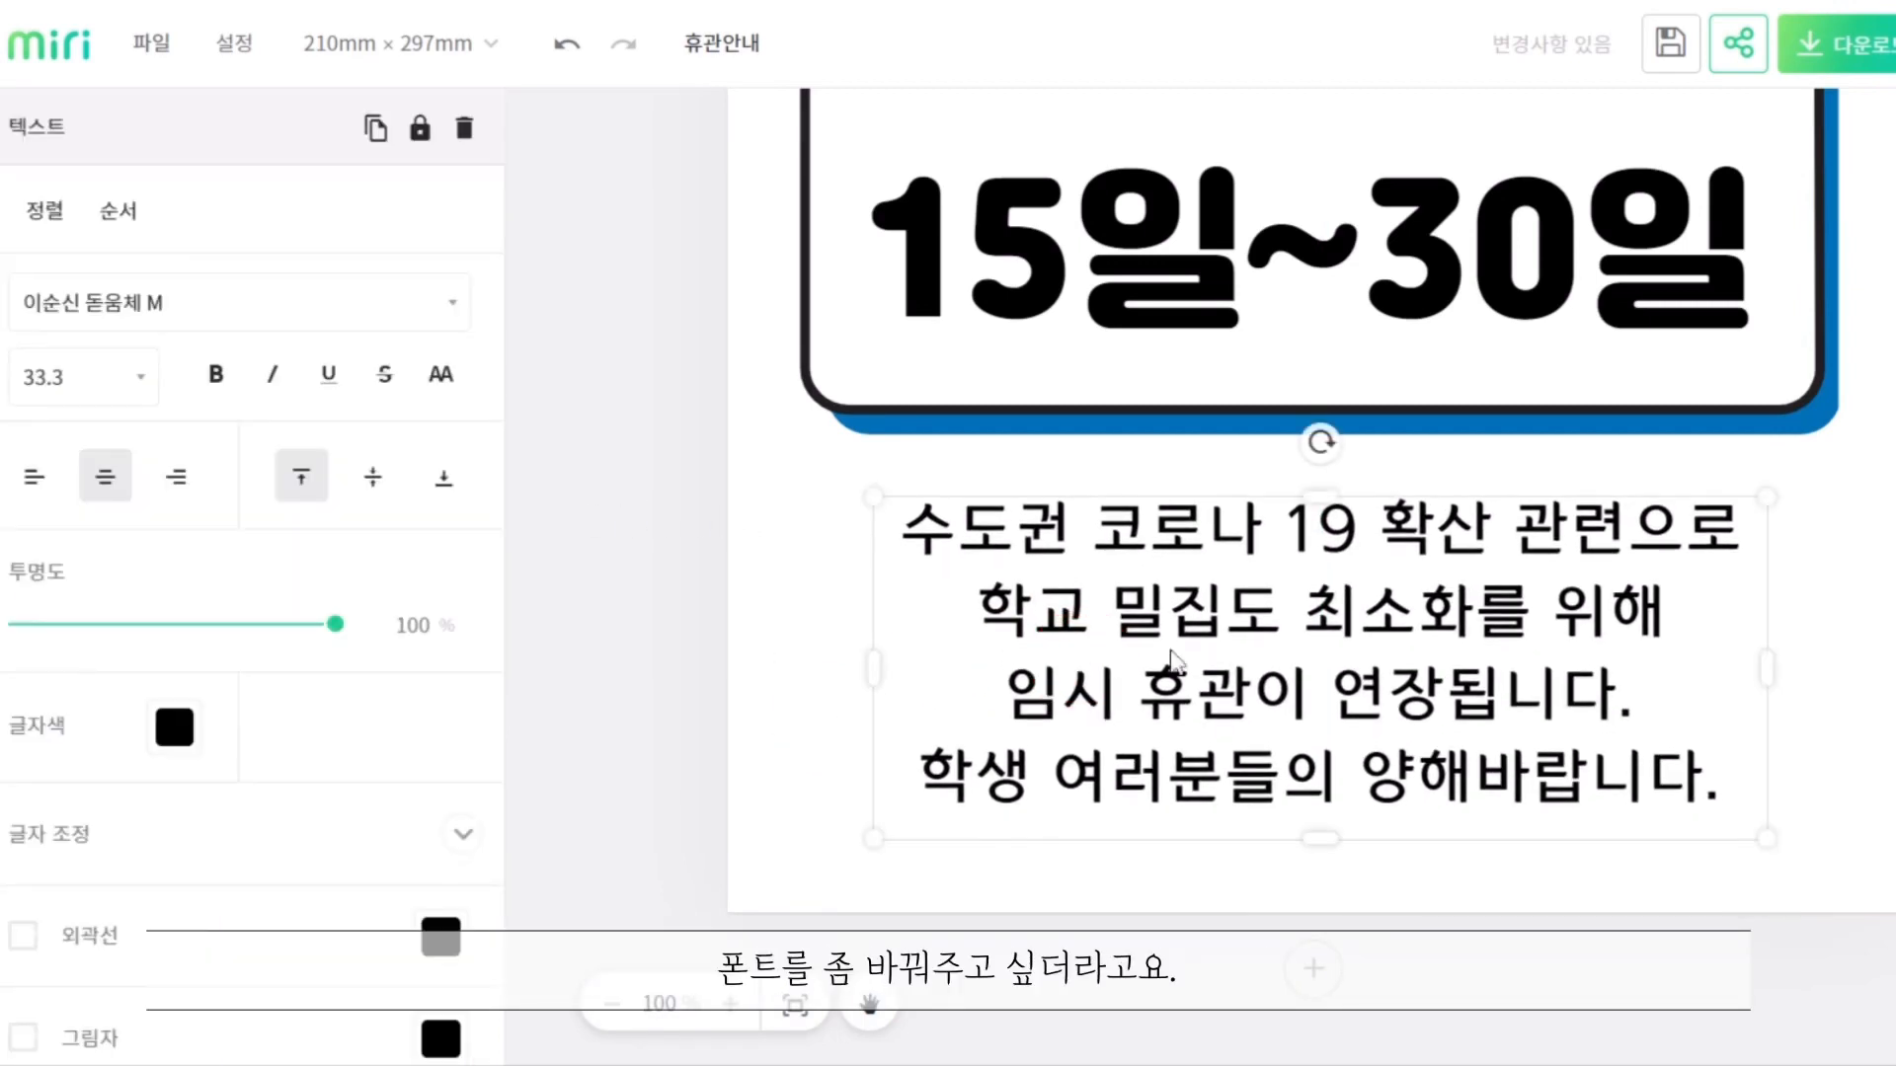
Set the body text's font to 에스코어 드림 6 and its size to 30
double_click(1189, 646)
left_click(452, 314)
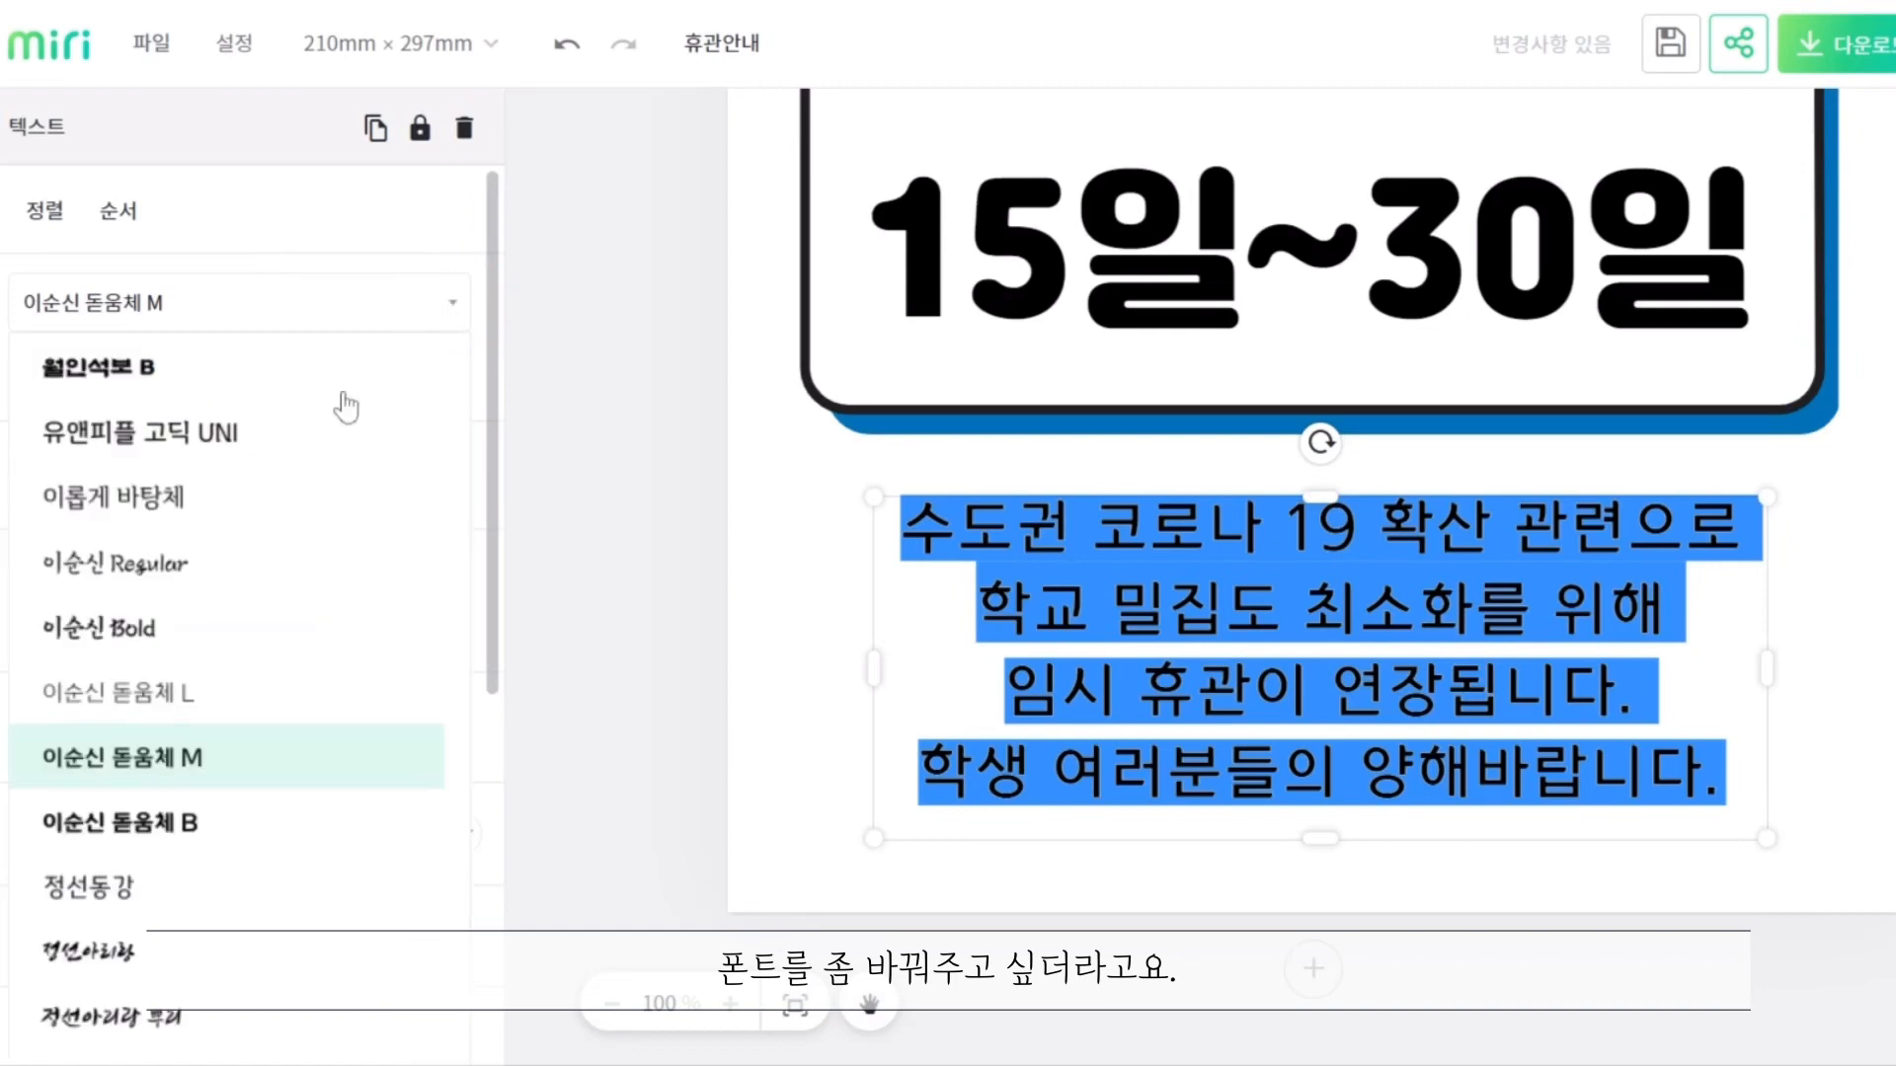
scroll(313, 635, "down", 15)
scroll(304, 644, "down", 10)
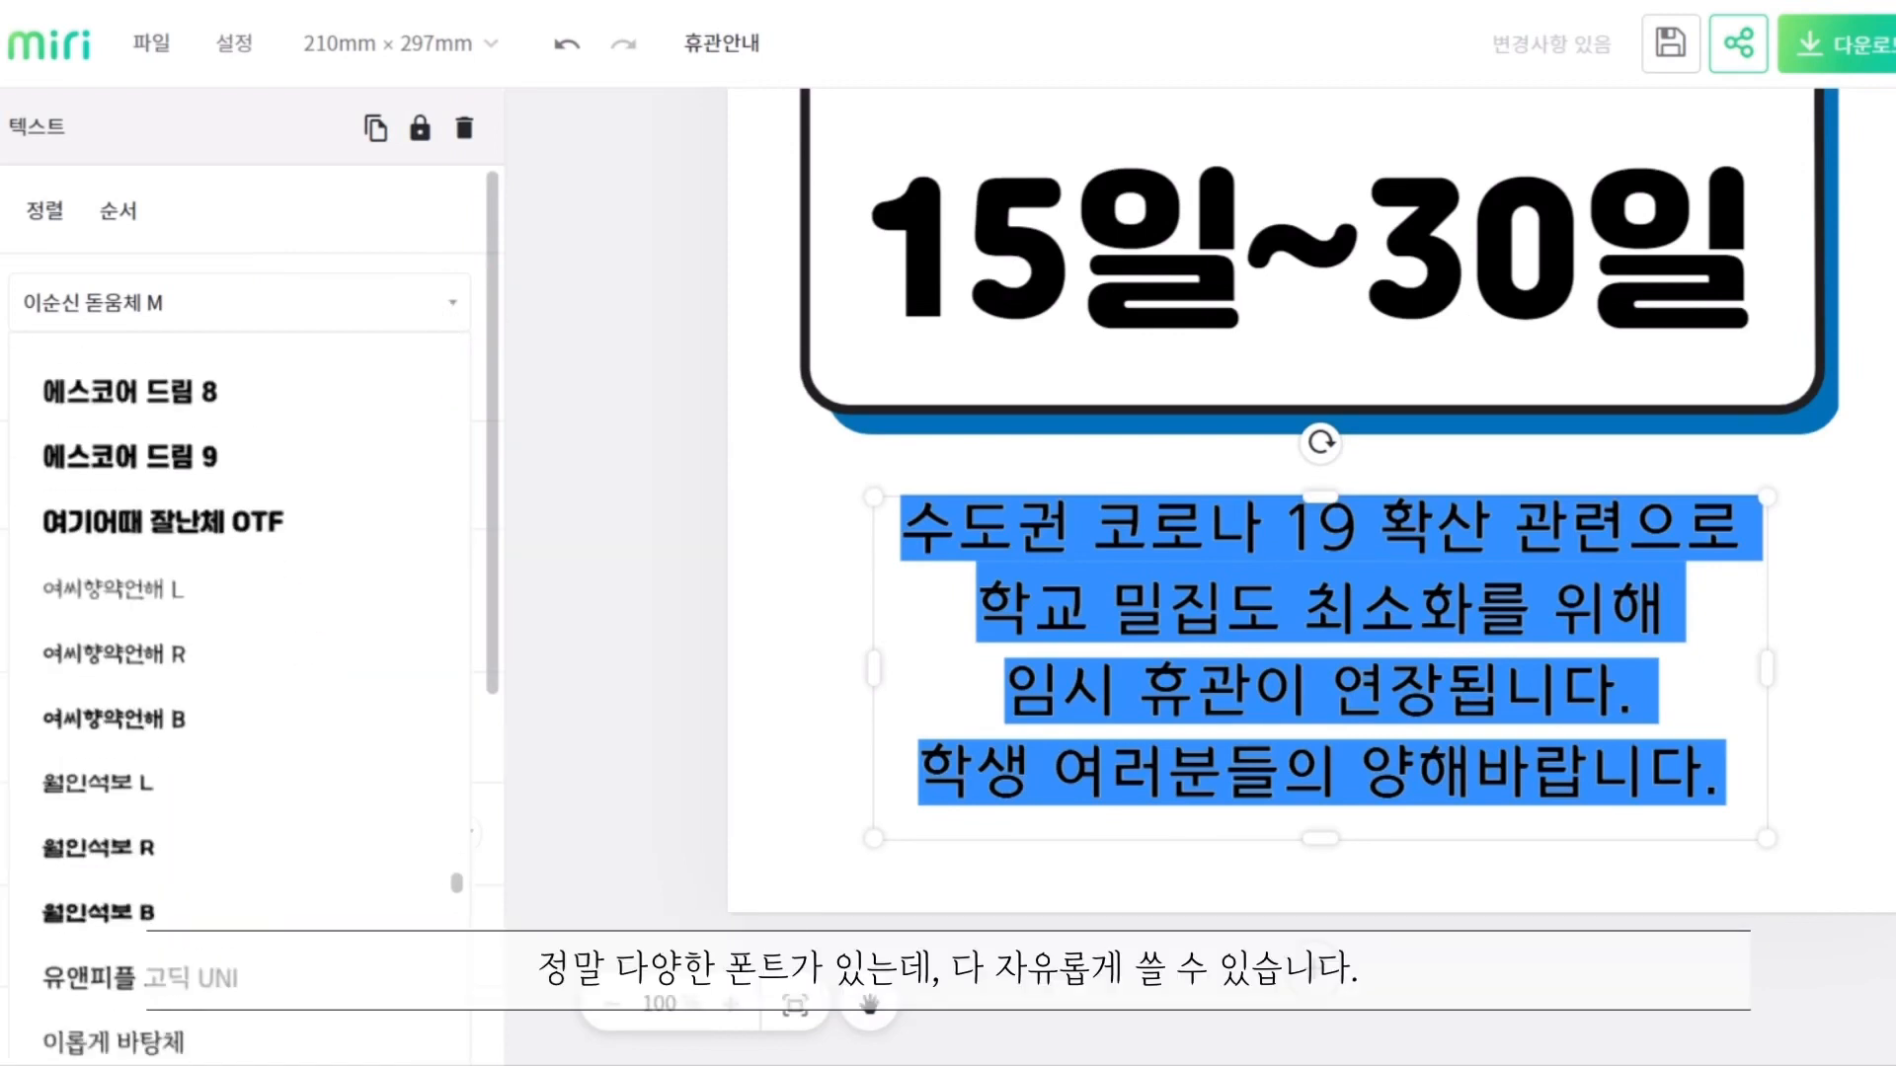
scroll(257, 436, "up", 3)
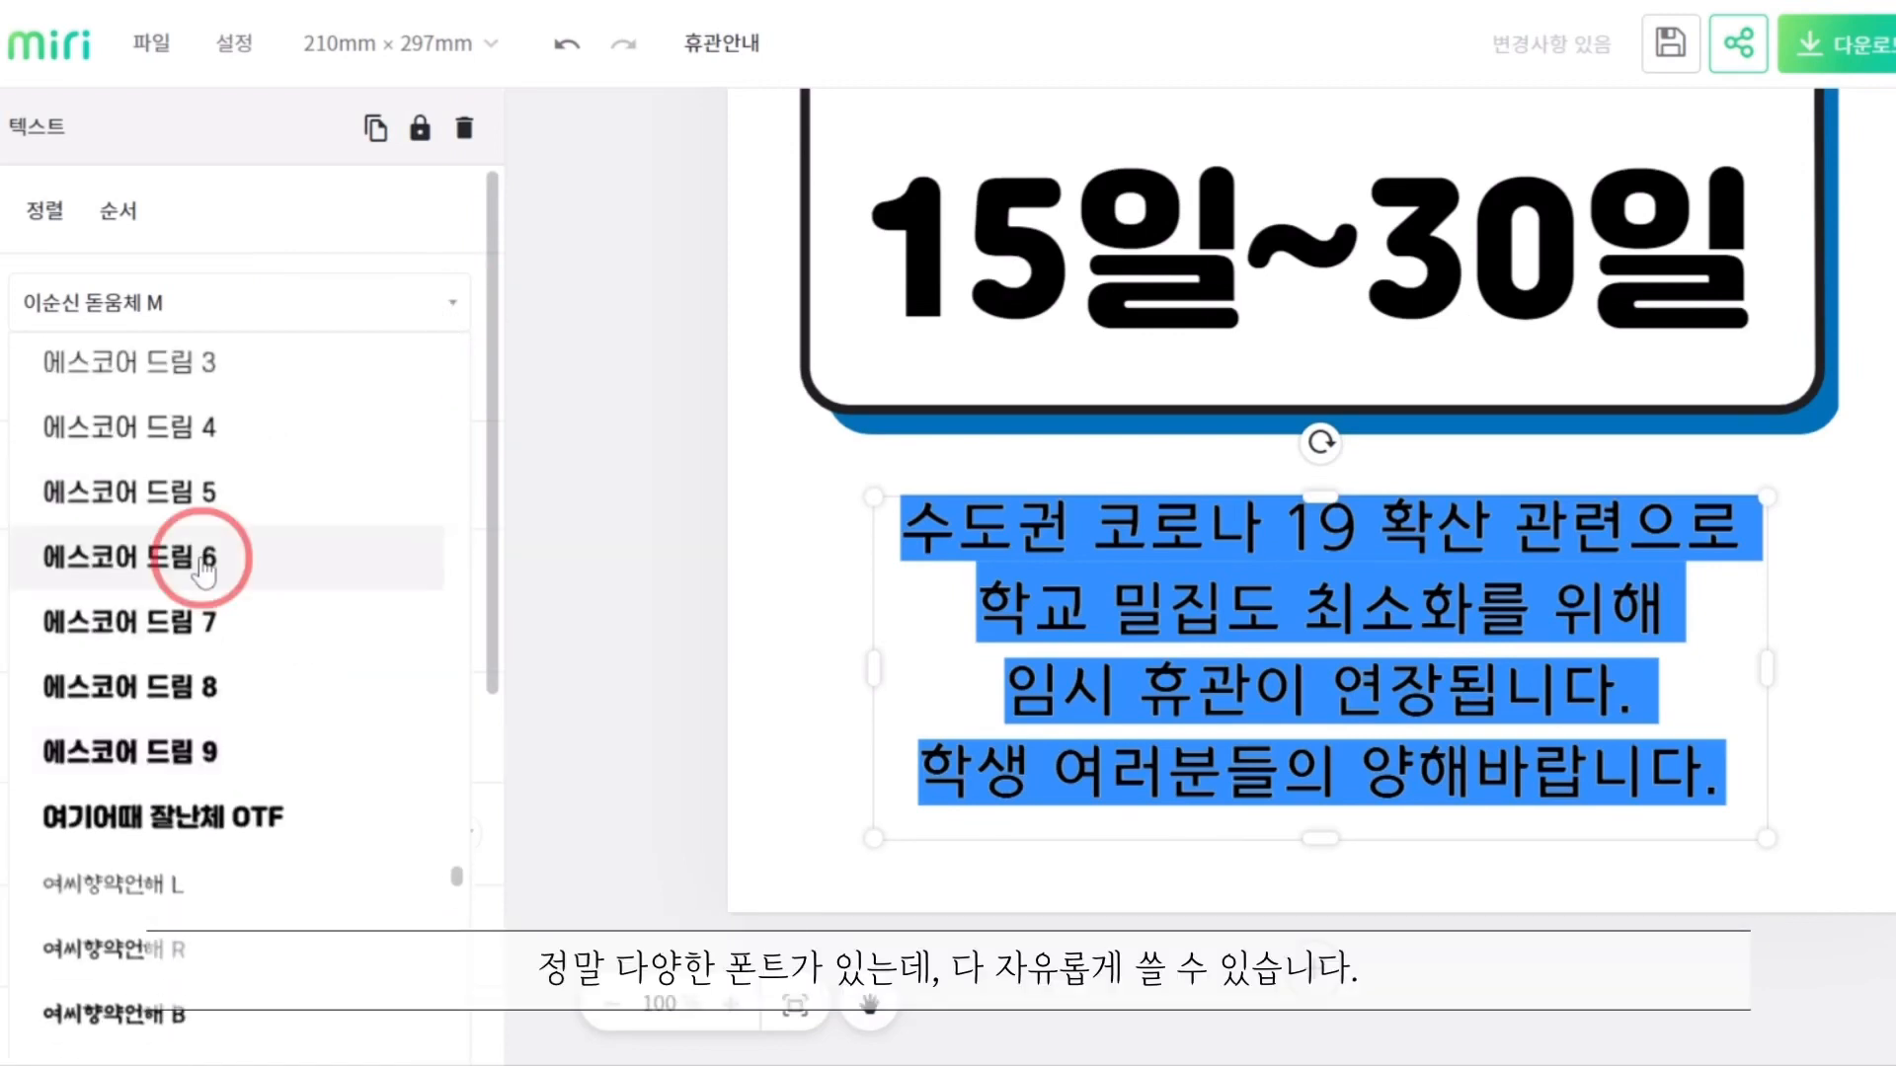
left_click(203, 558)
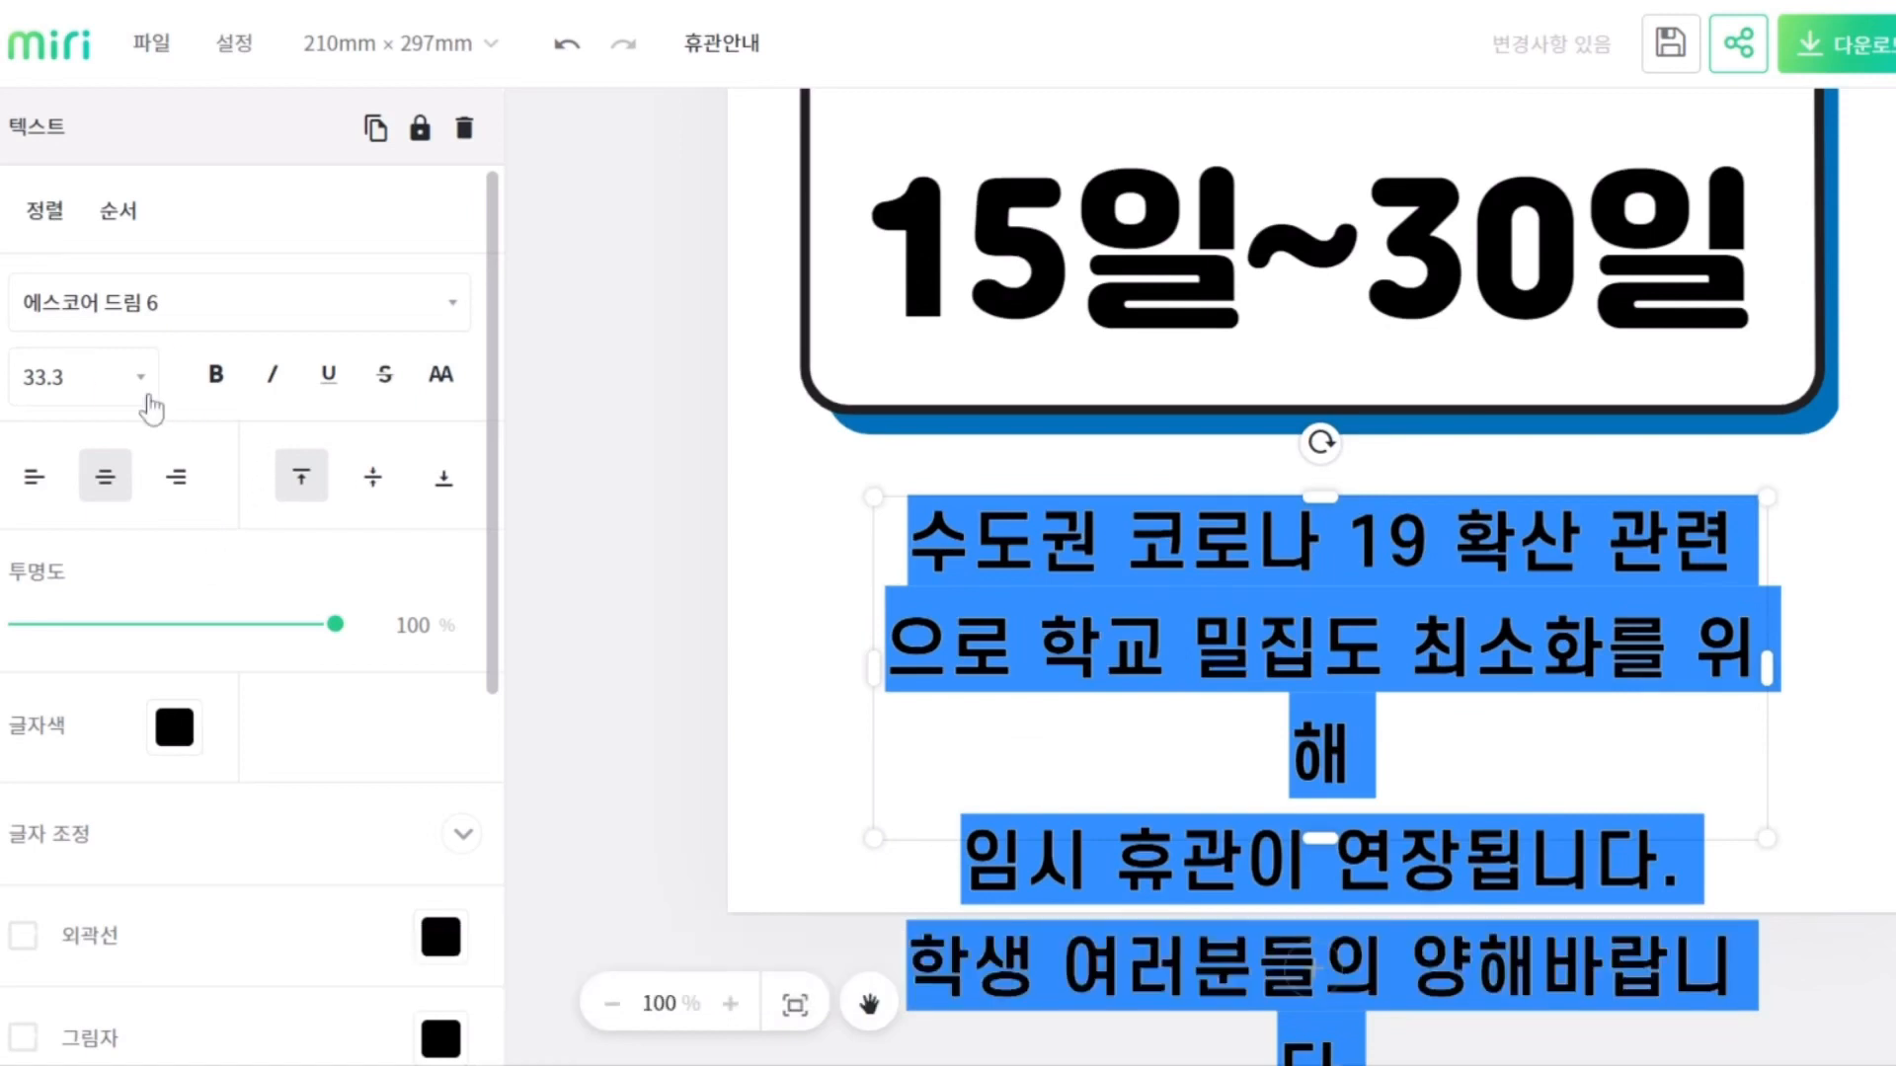
left_click(141, 379)
left_click(45, 707)
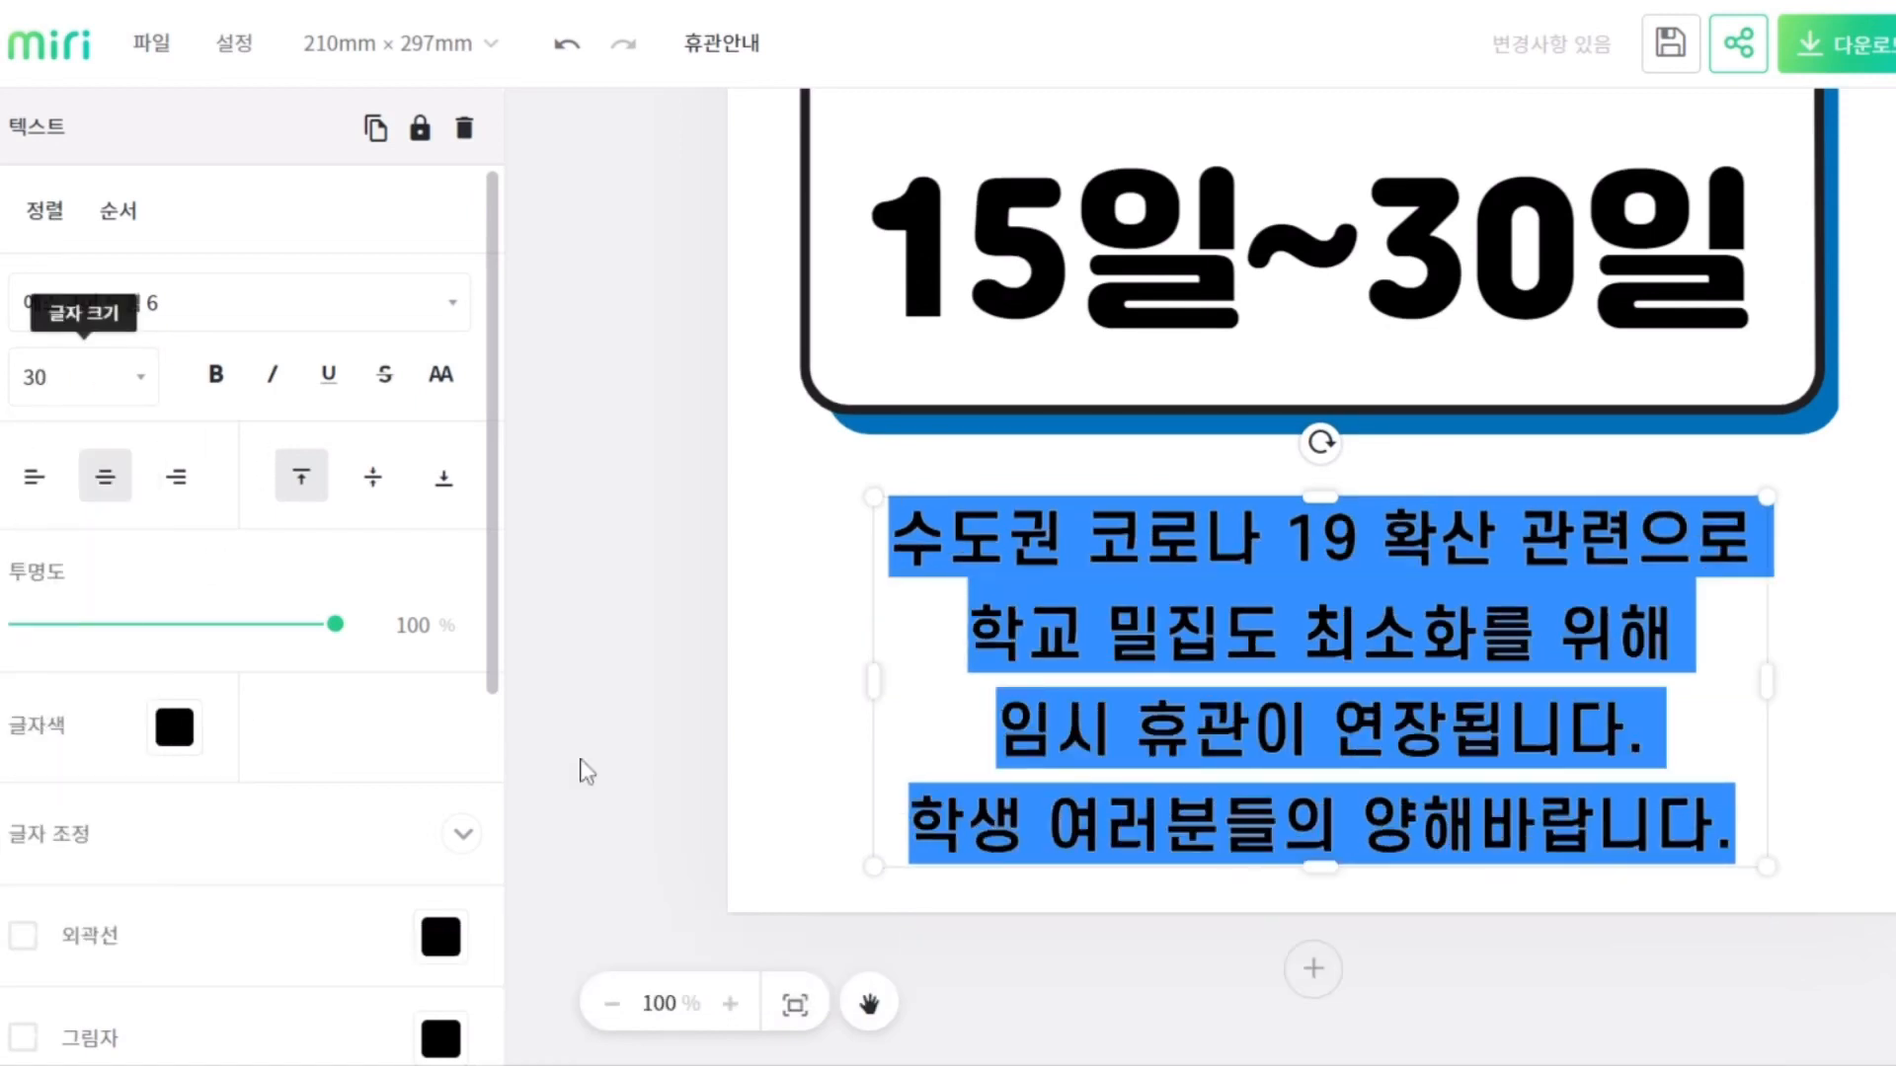
left_click(787, 774)
Recolour the blue round hanging tag beside the heading to yellow #FFCD4A
left_click(612, 1004)
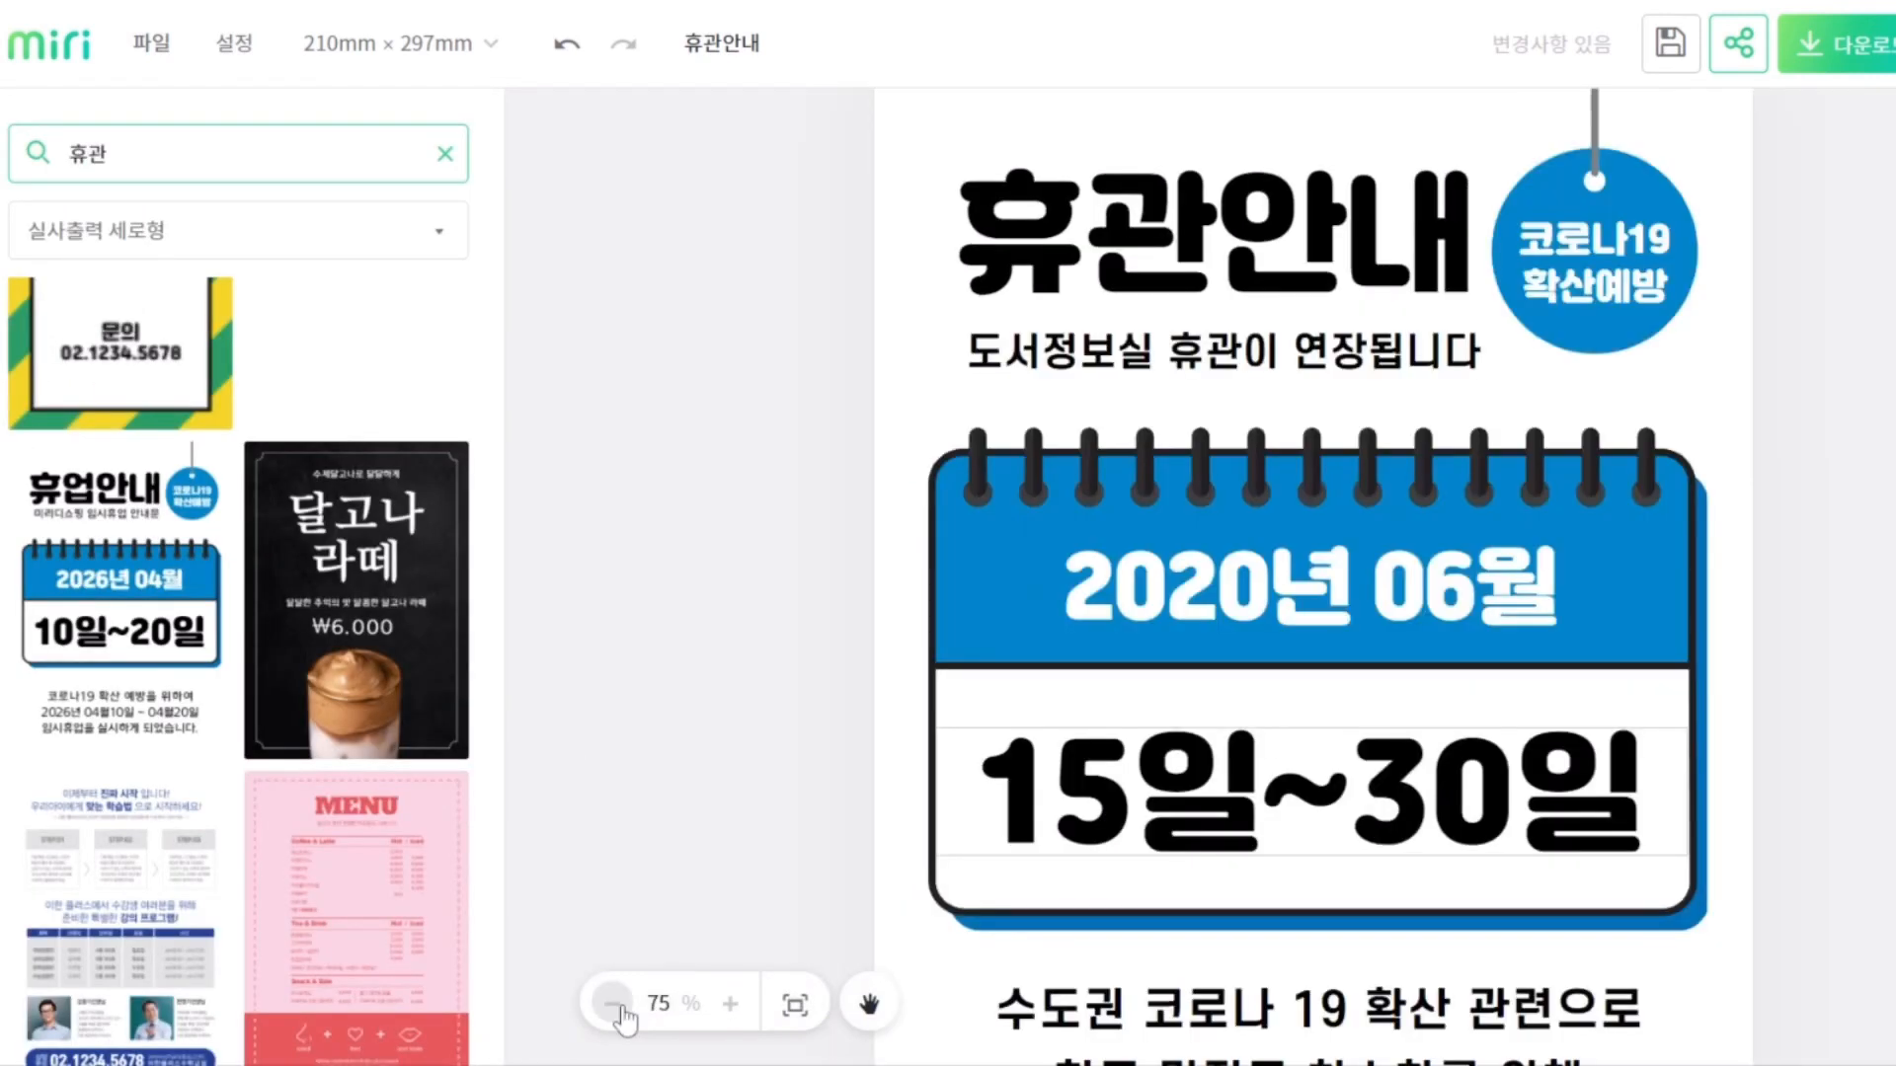
left_click(613, 1003)
scroll(1721, 832, "up", 2)
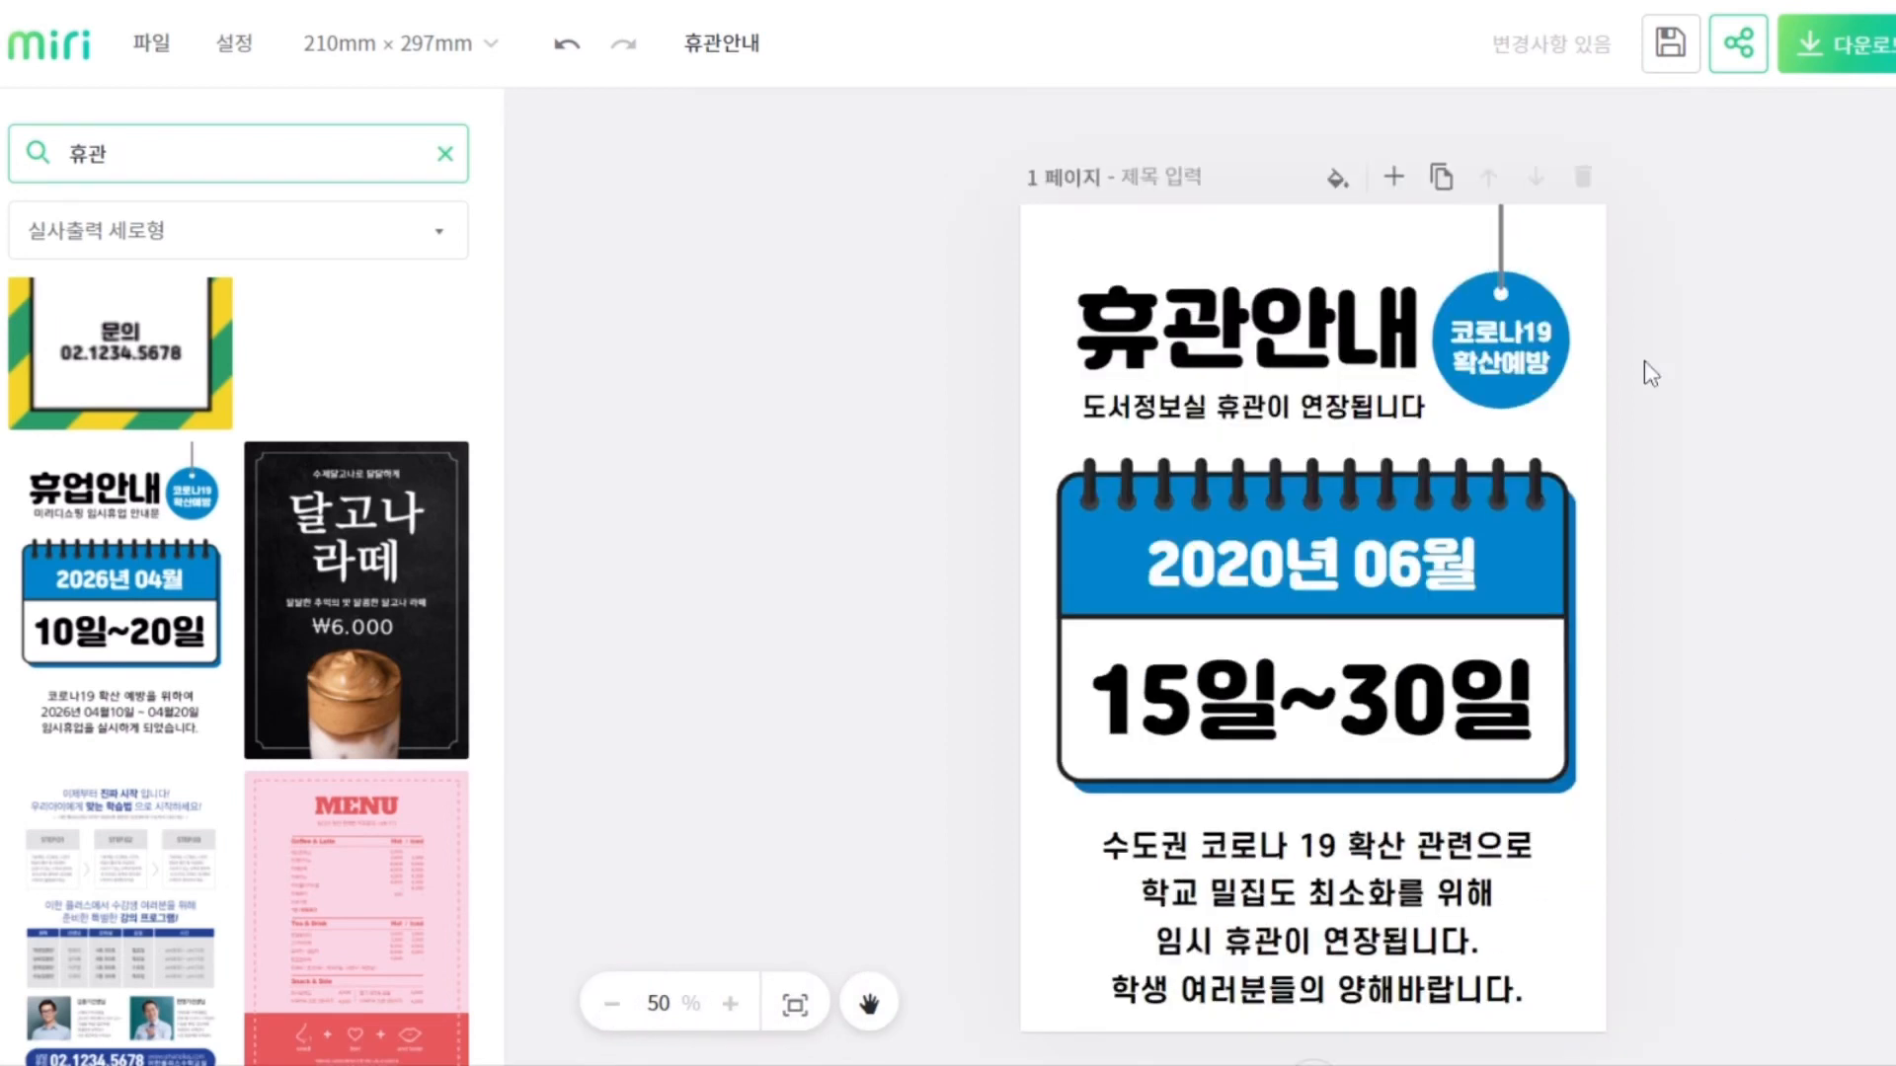
left_click(1543, 314)
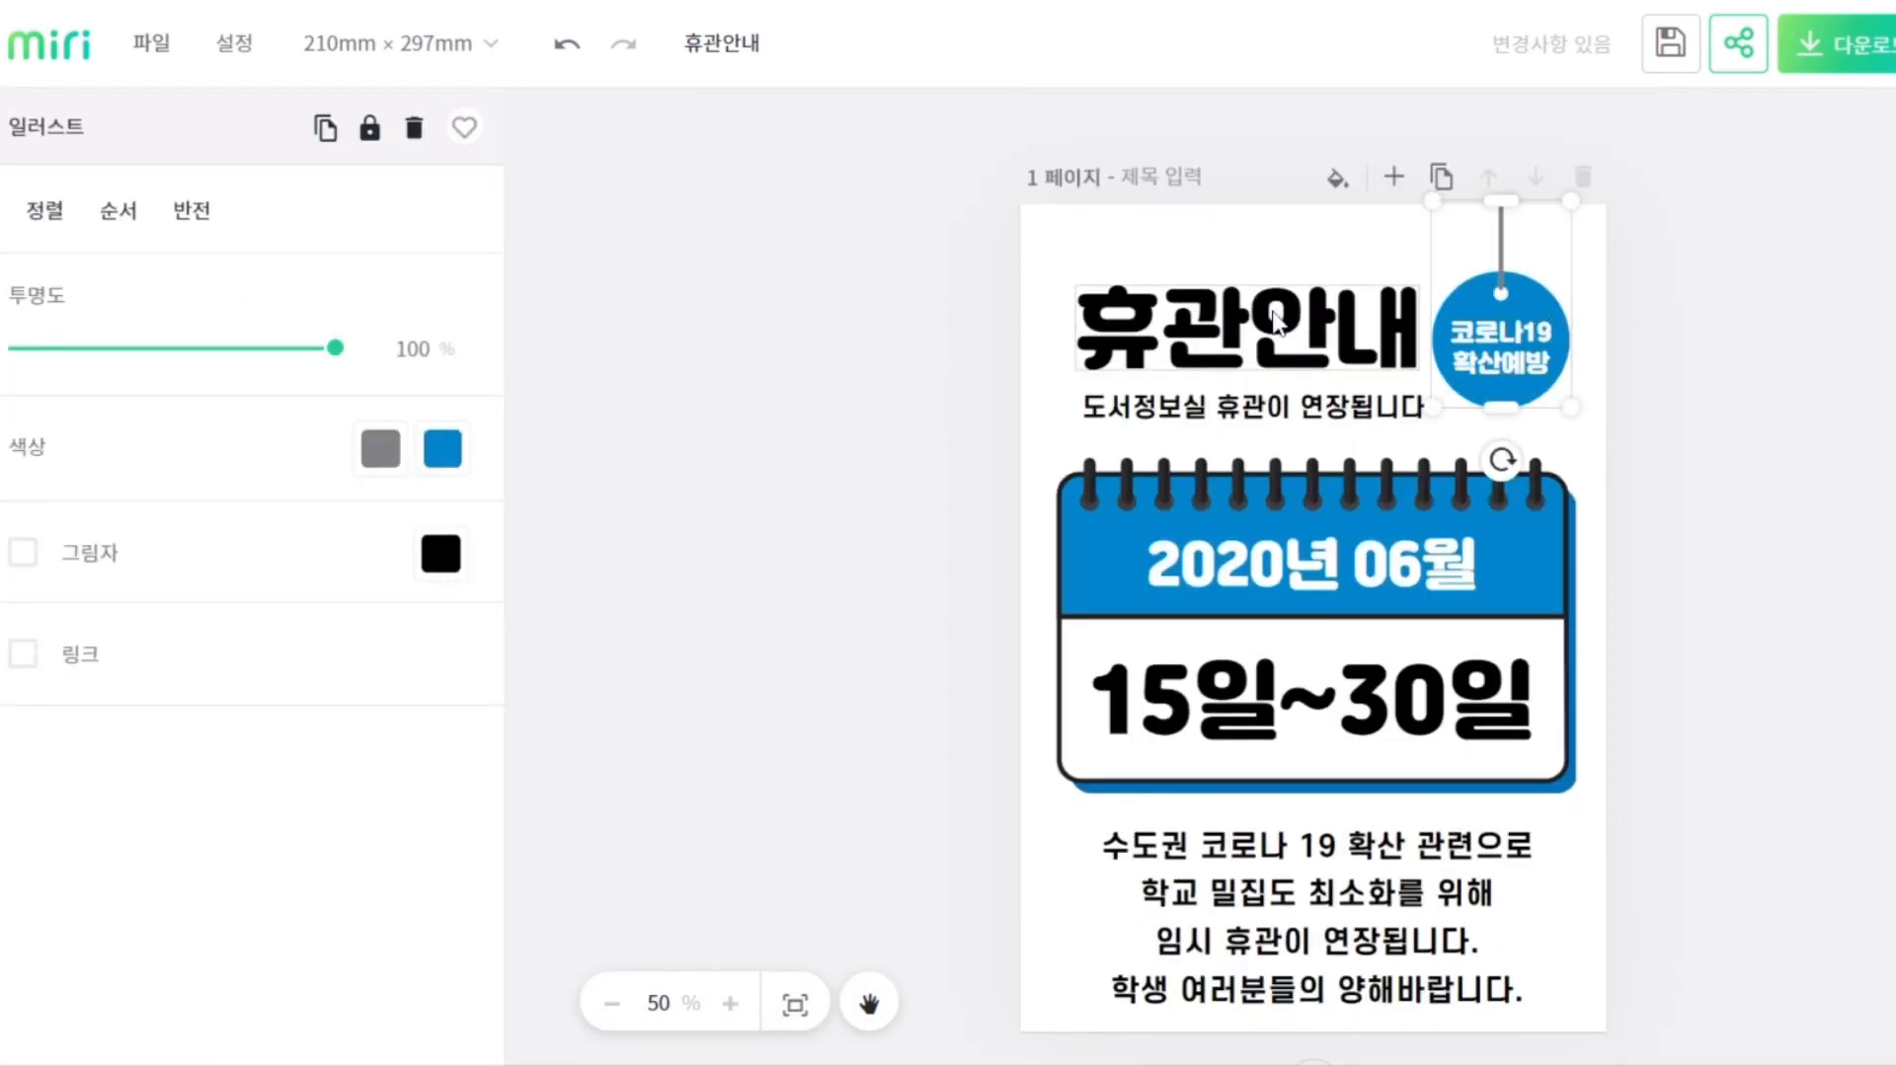
left_click(446, 456)
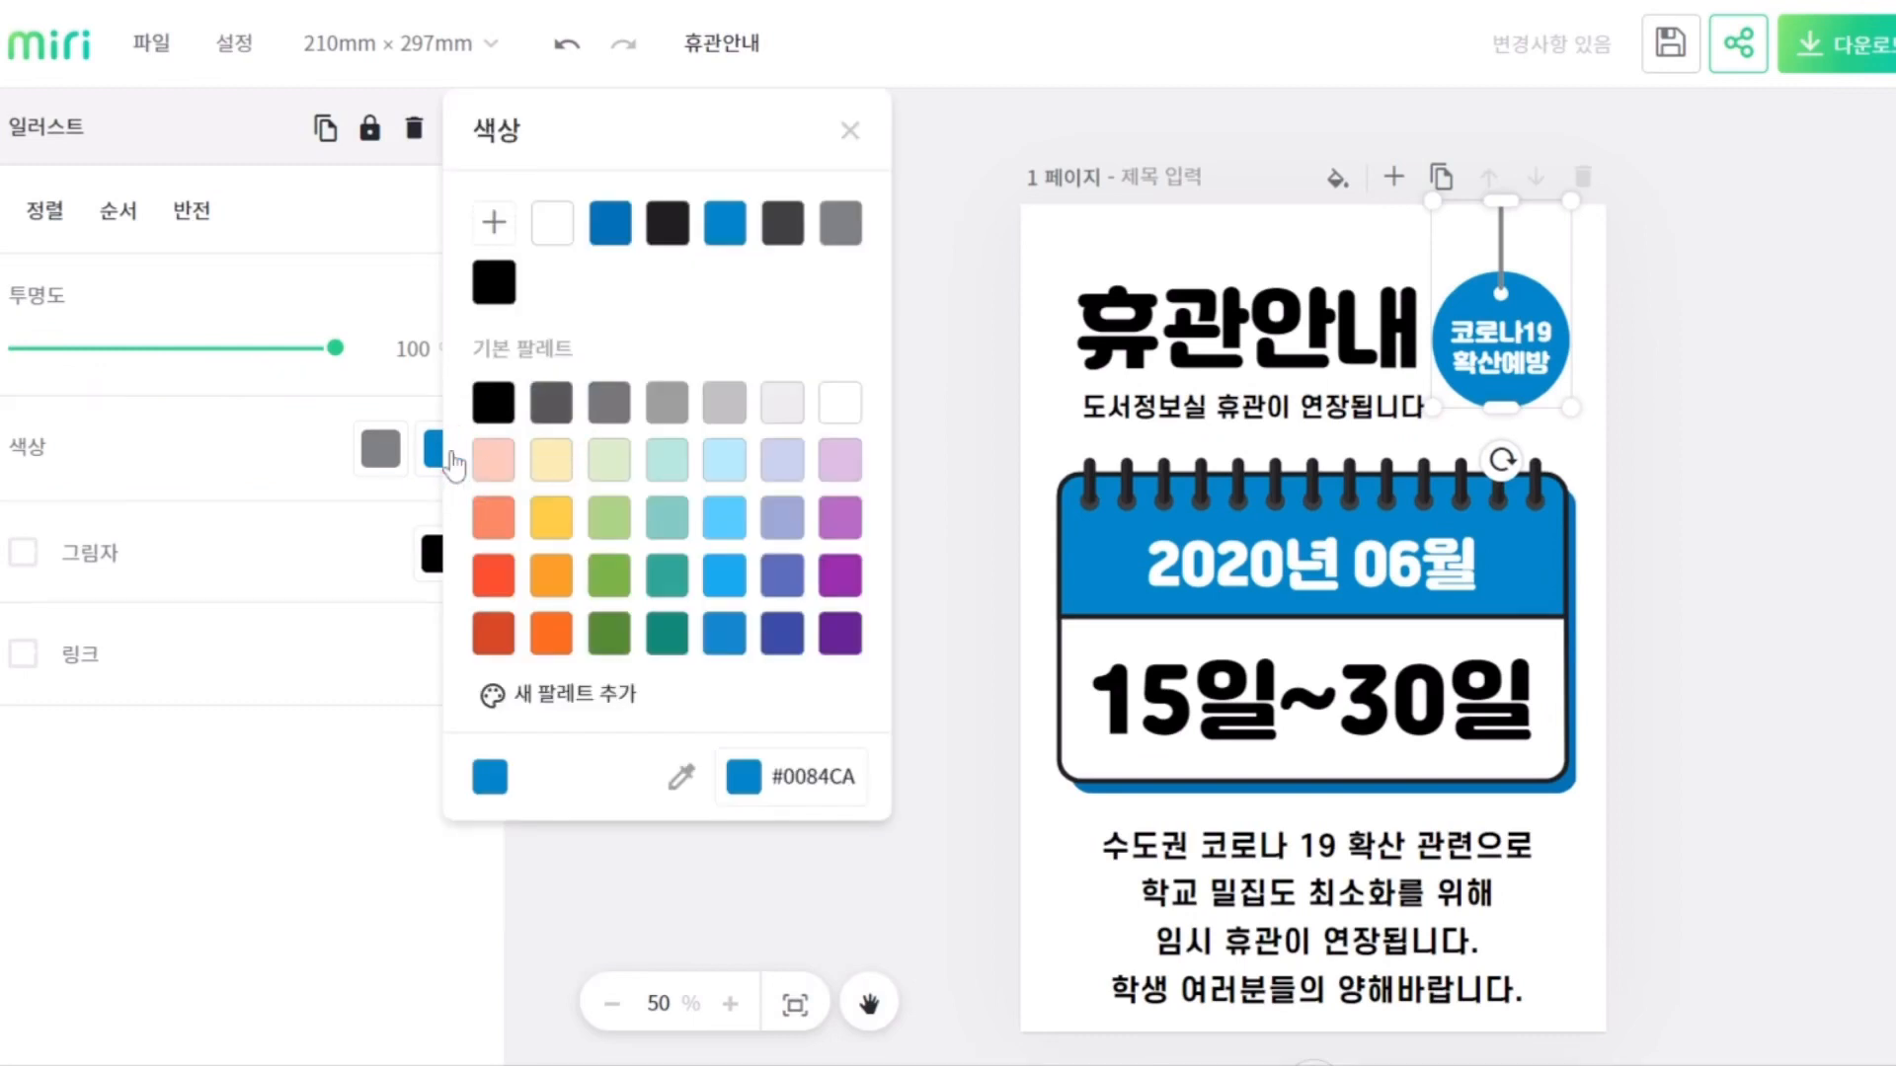
left_click(552, 519)
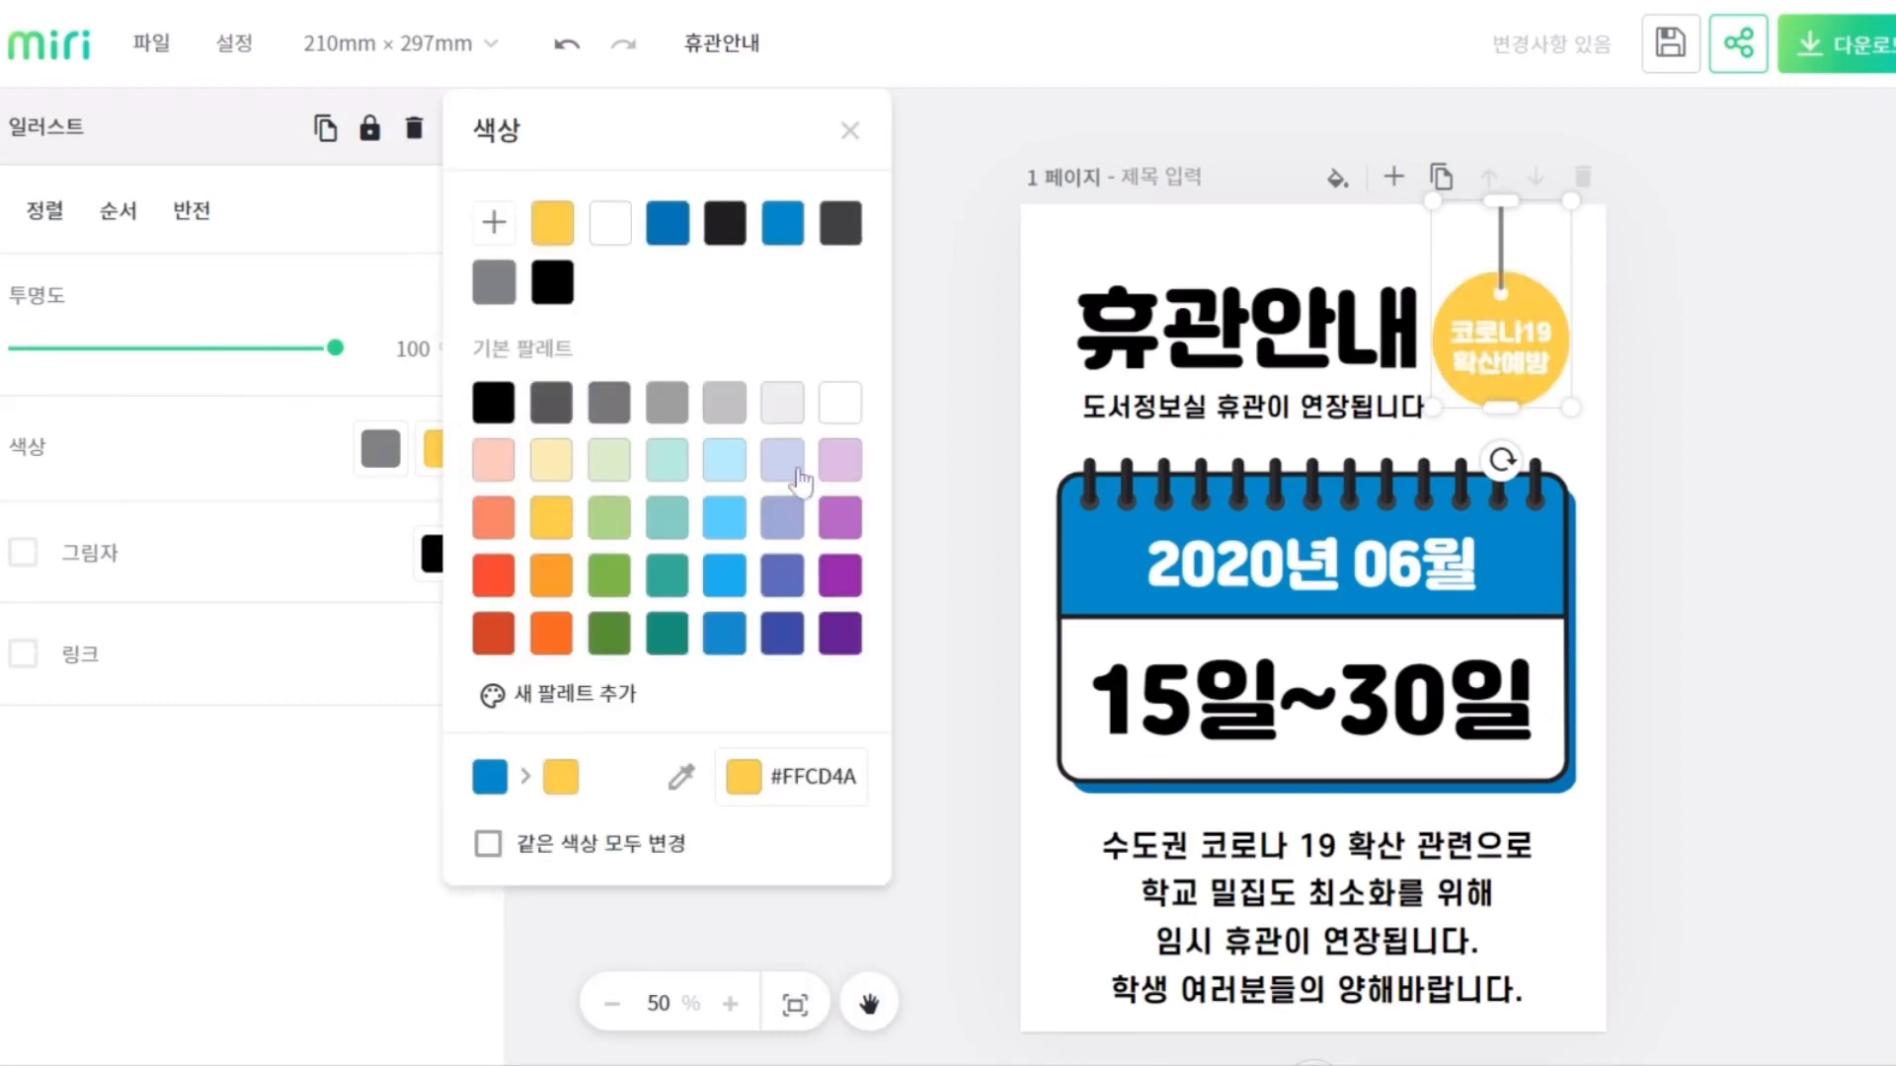
Recolour the calendar's dark blue shadow and its blue header to the same yellow, #FFCD4A
left_click(1094, 559)
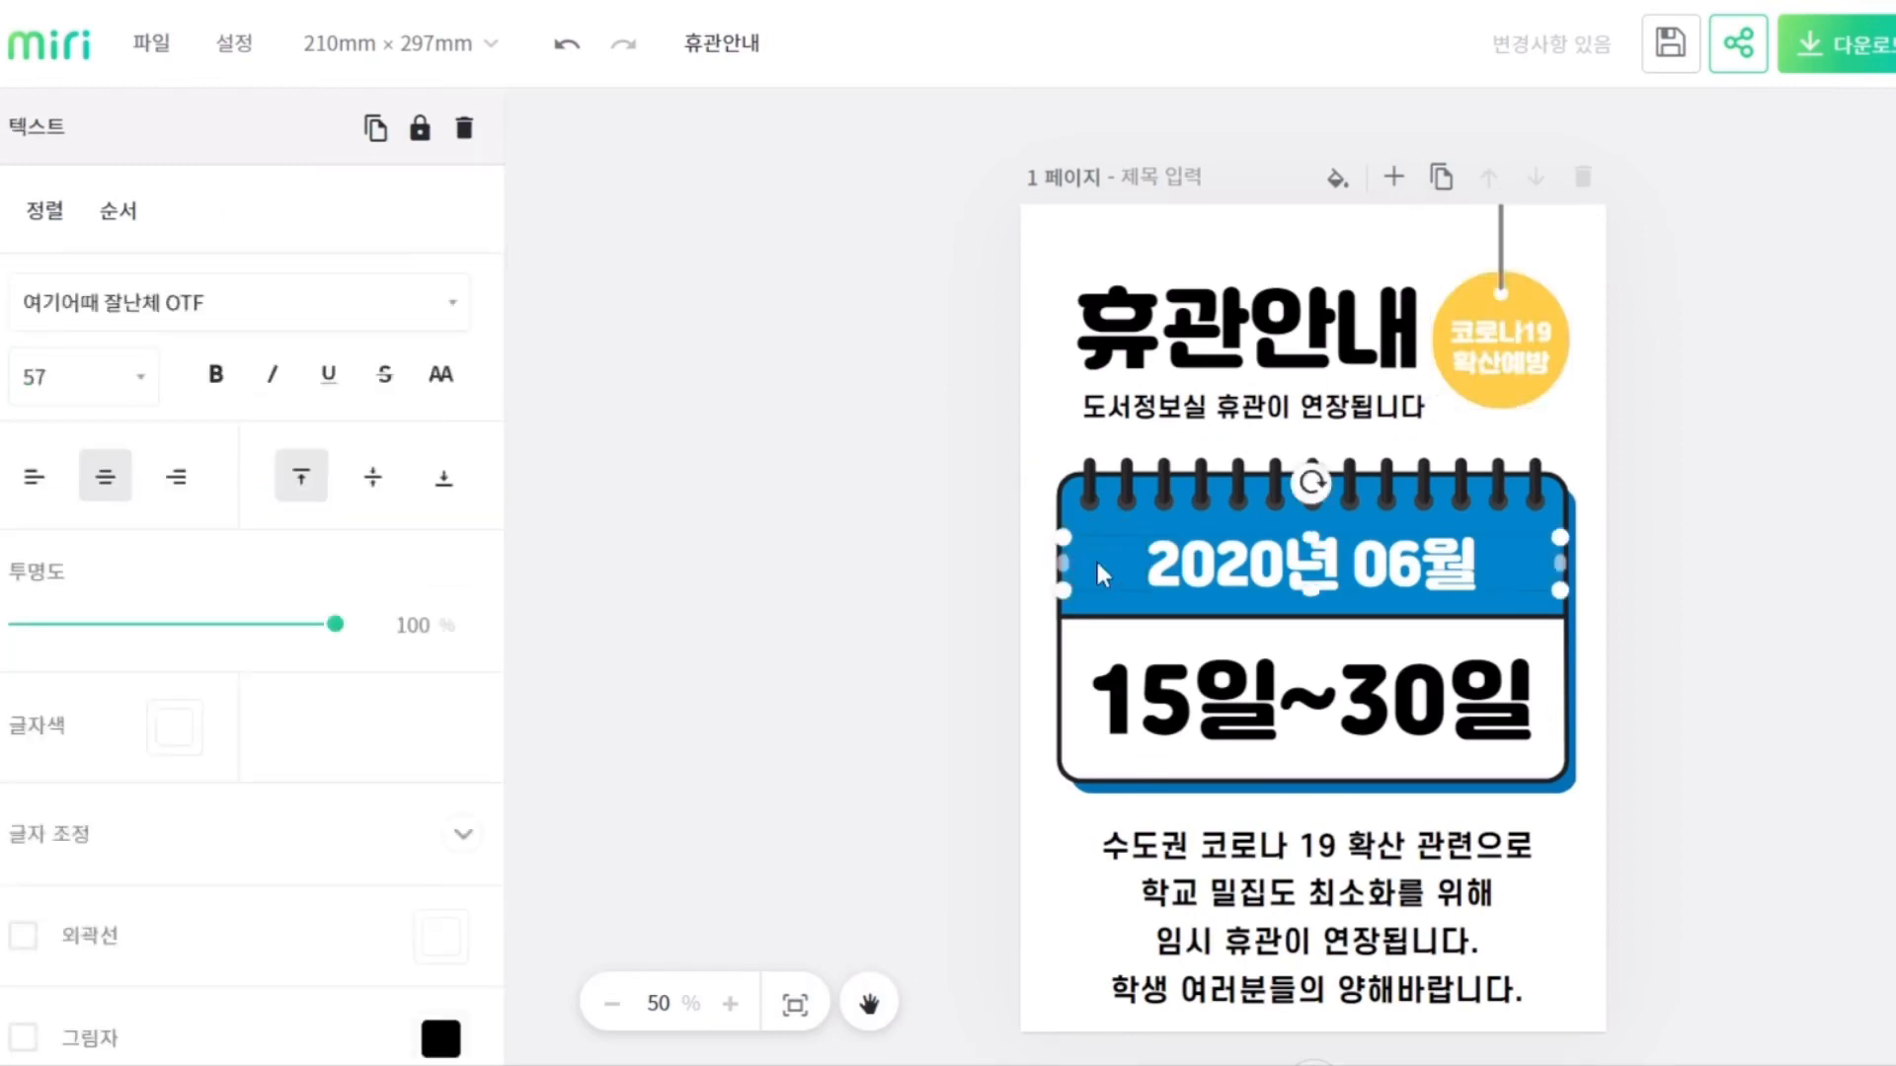
left_click(1071, 658)
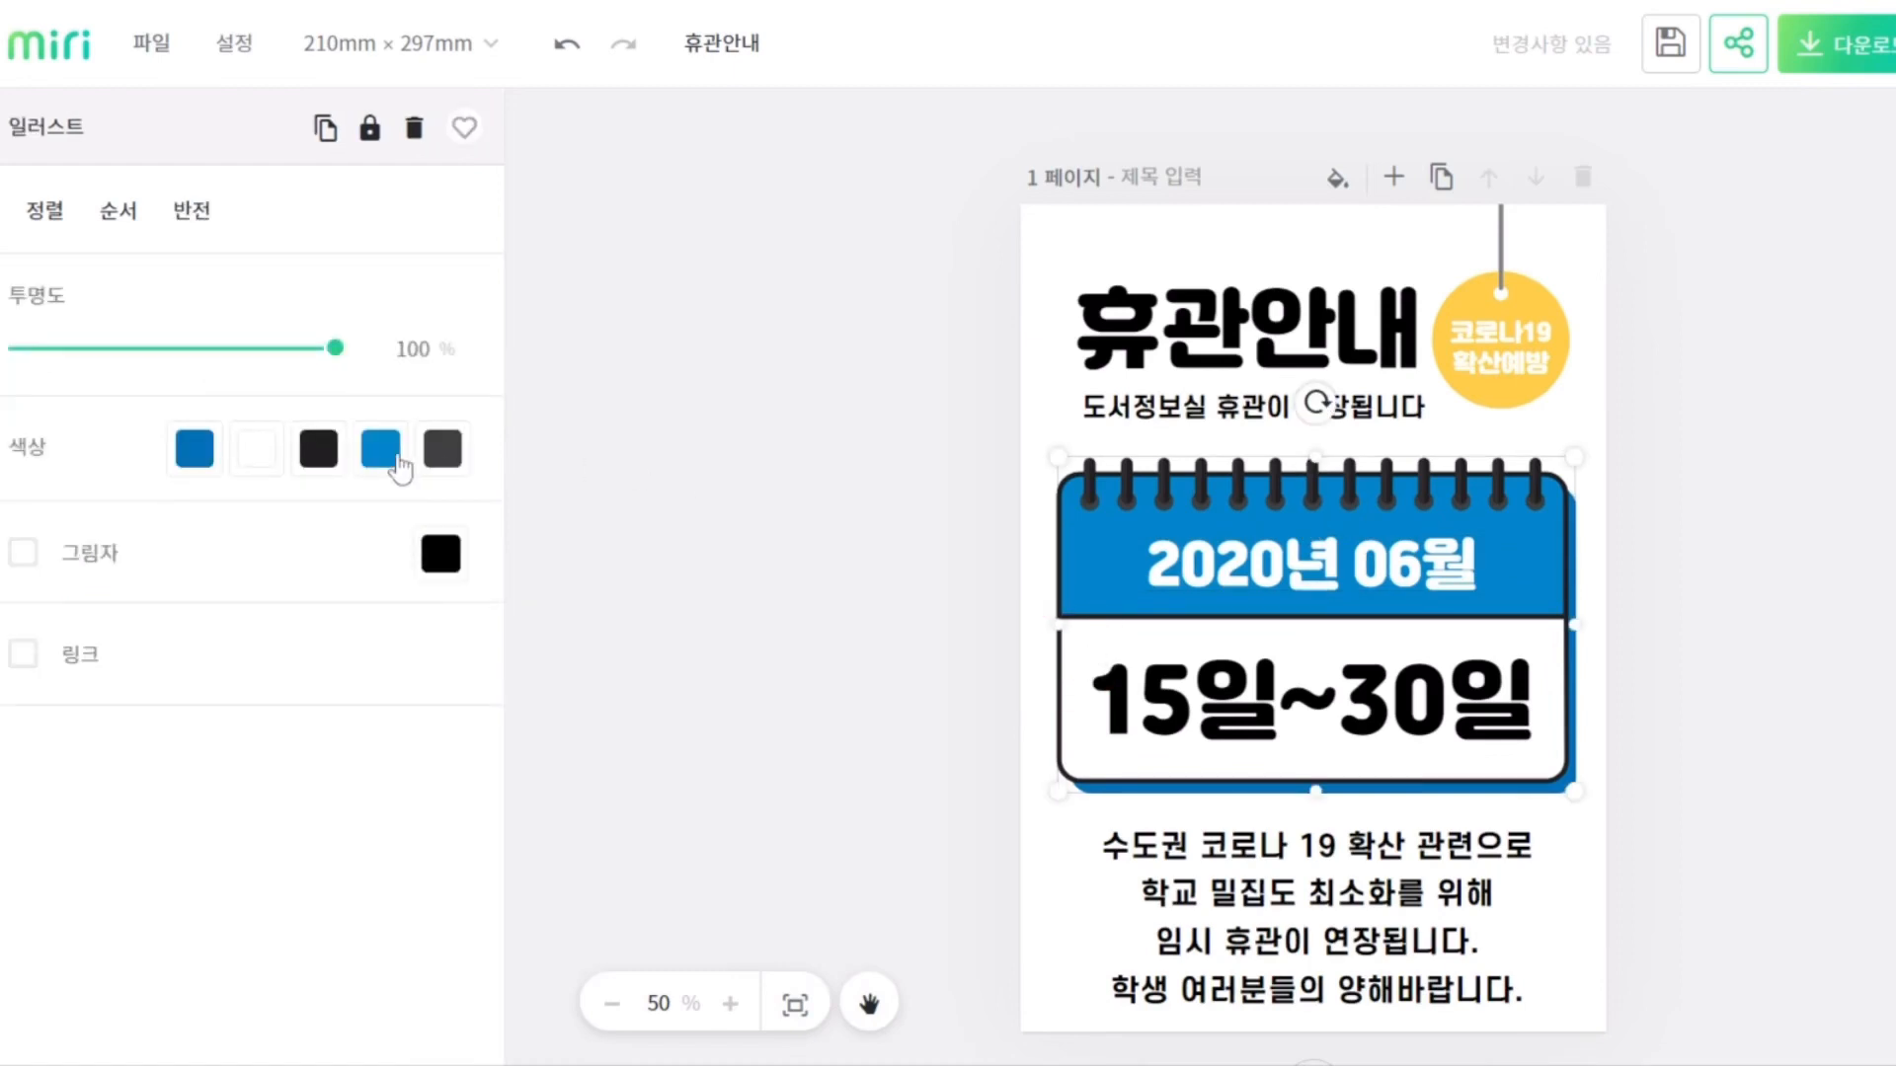
left_click(194, 449)
left_click(245, 282)
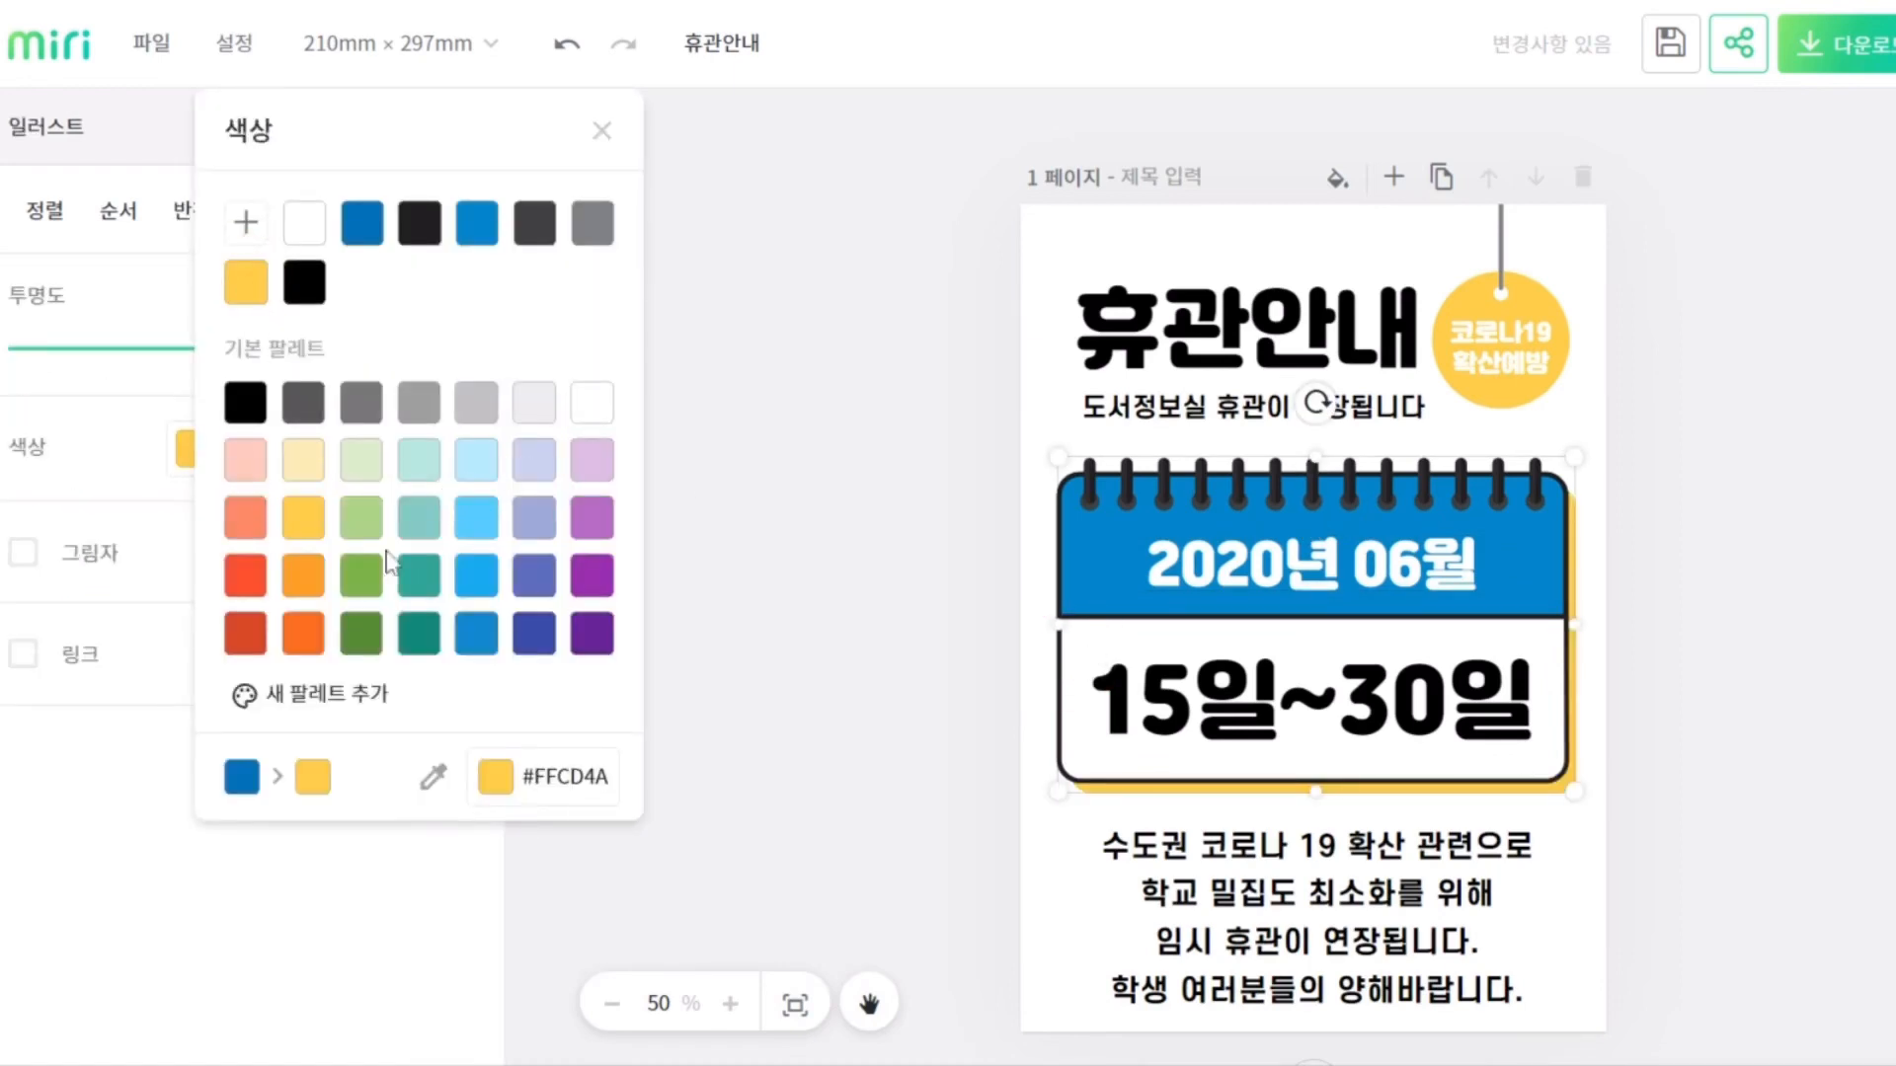
left_click(732, 569)
left_click(391, 464)
left_click(549, 227)
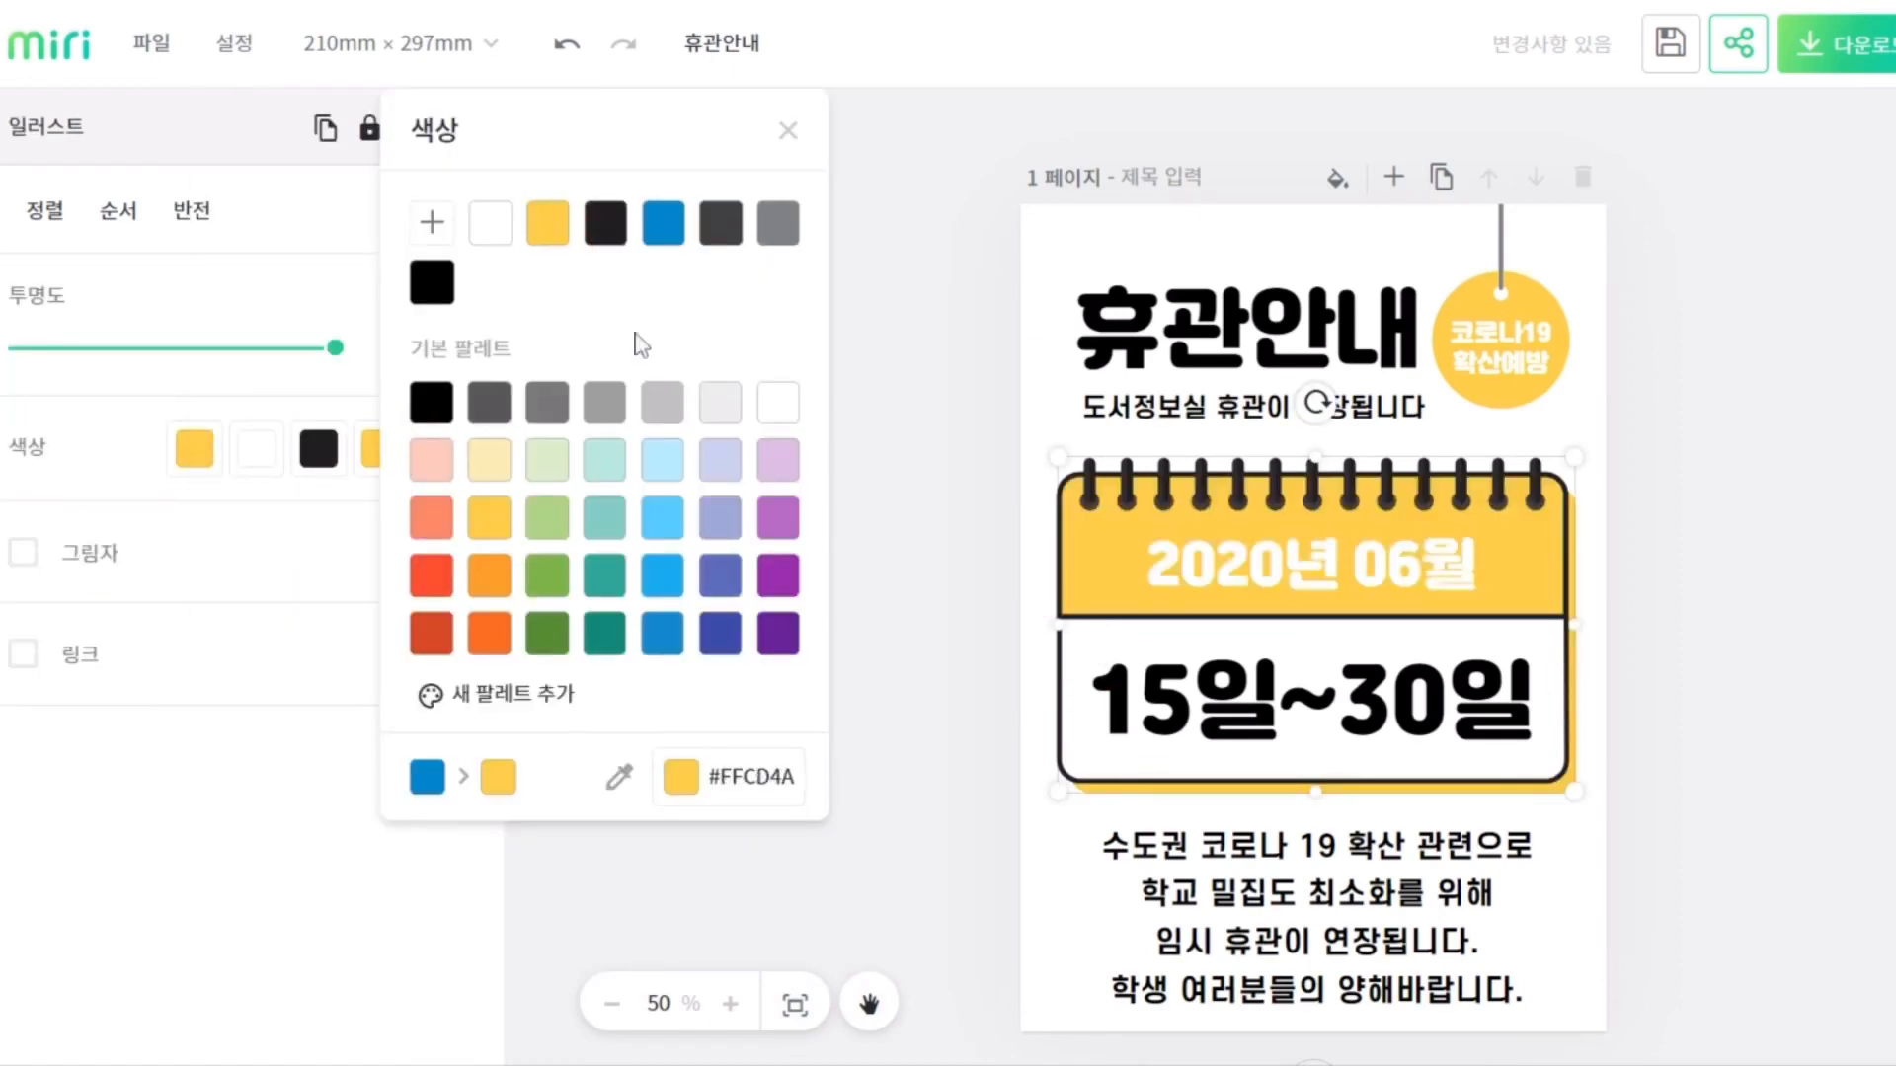
left_click(874, 563)
Change the text colour of the calendar heading 2020년 06월 to black
left_click(1350, 571)
left_click(1350, 571)
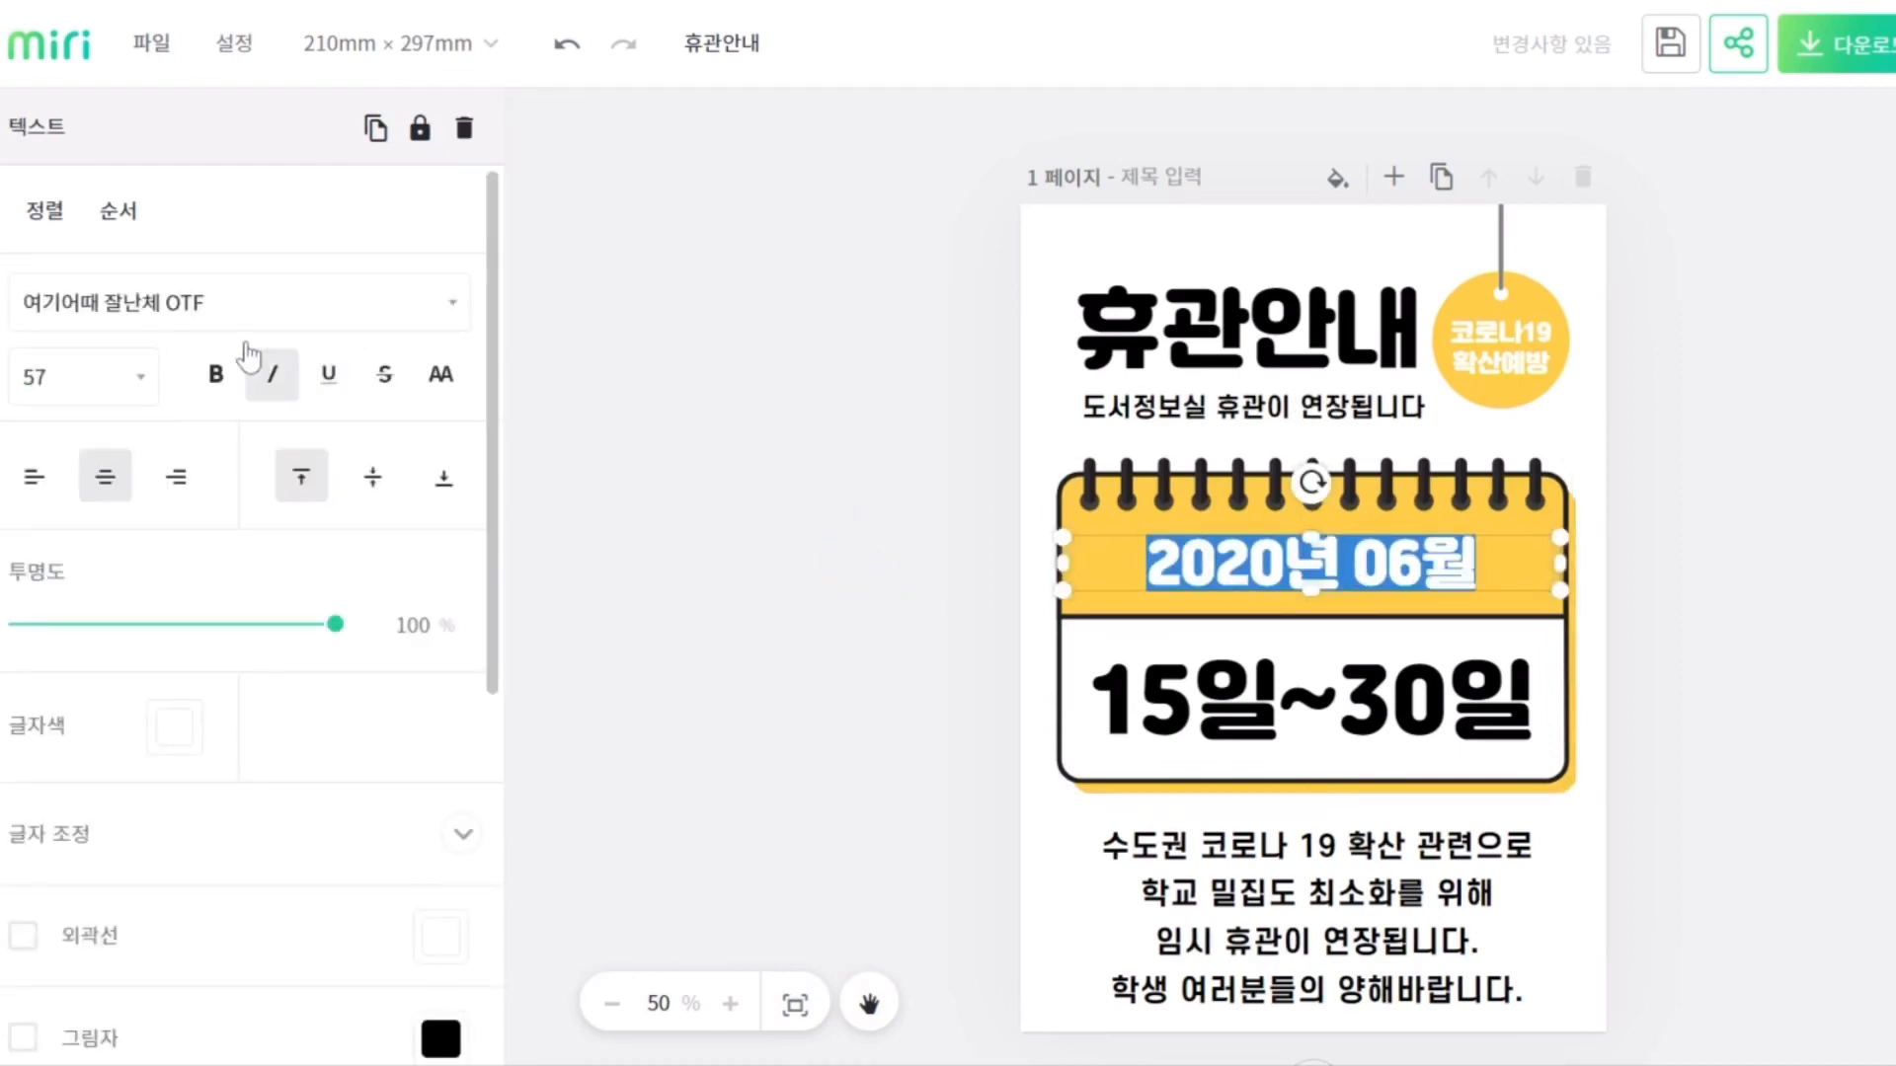
scroll(283, 560, "down", 2)
left_click(188, 454)
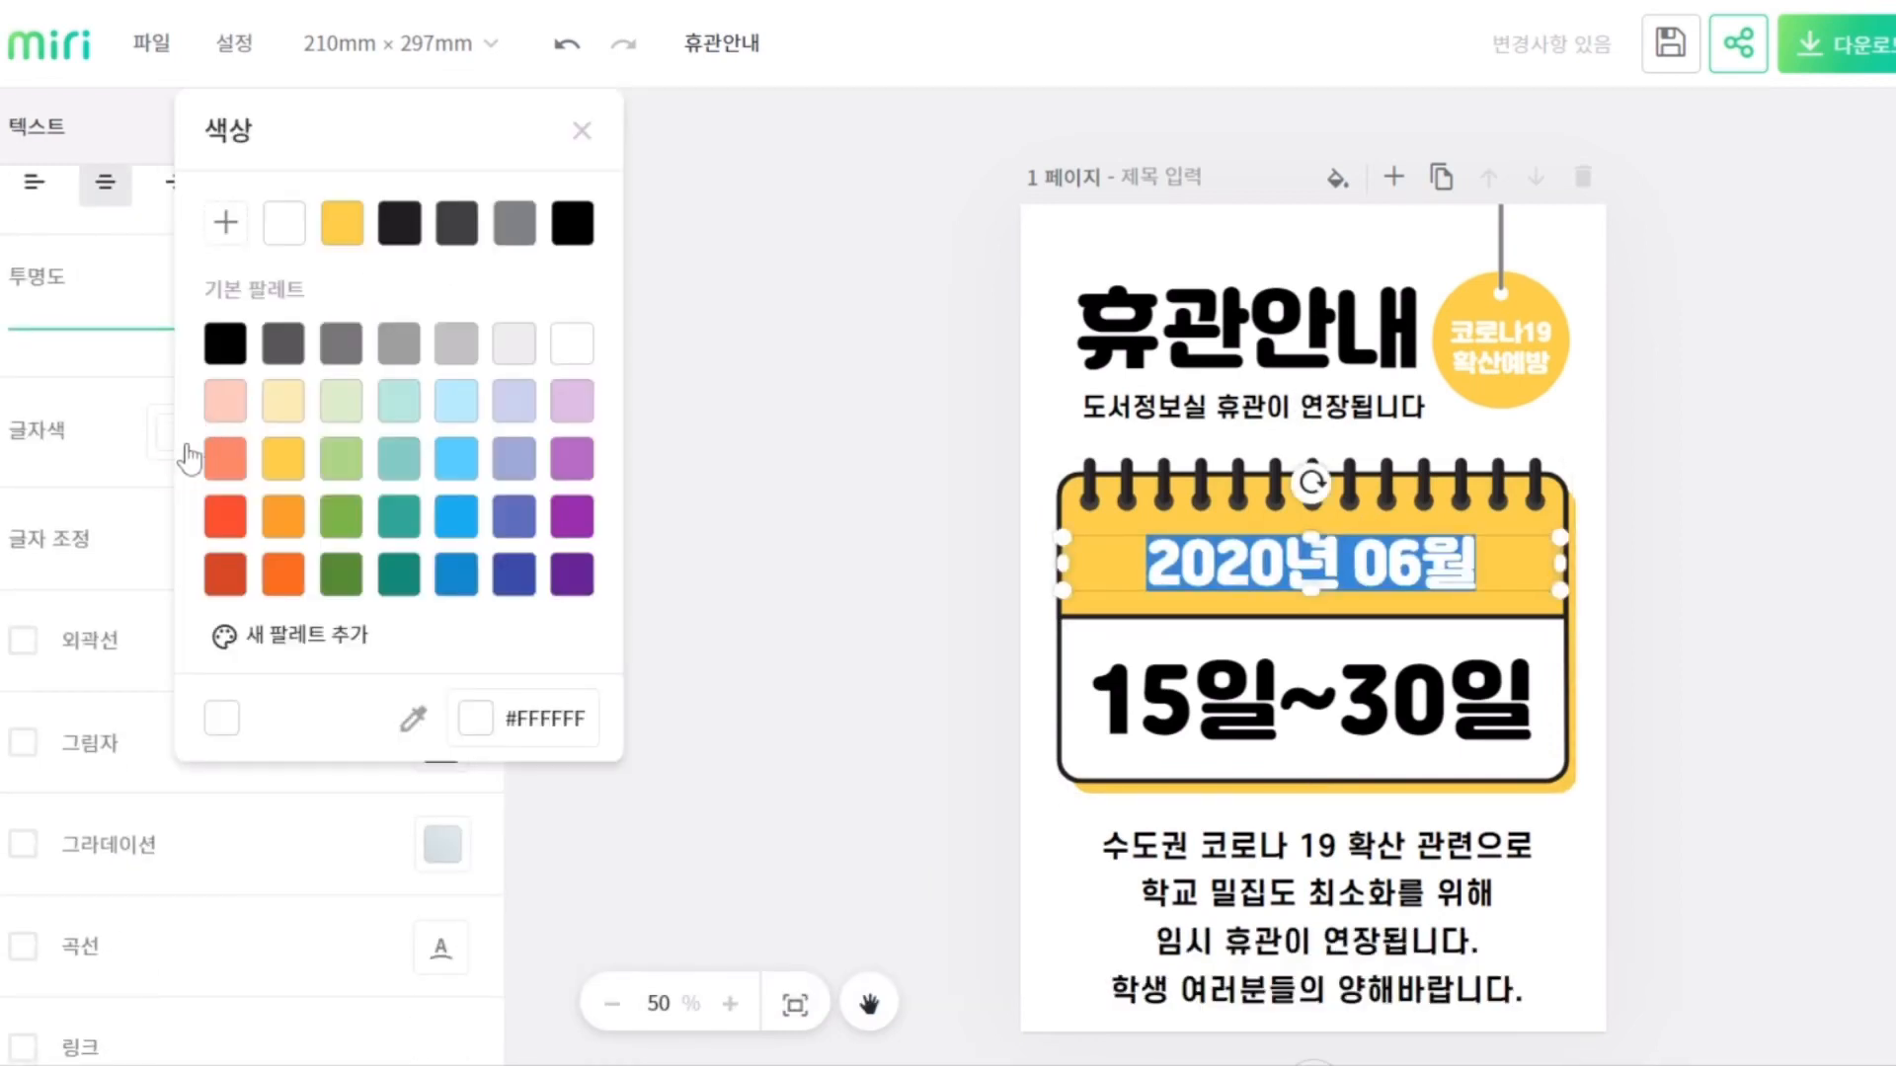
left_click(227, 346)
left_click(829, 550)
left_click(1849, 690)
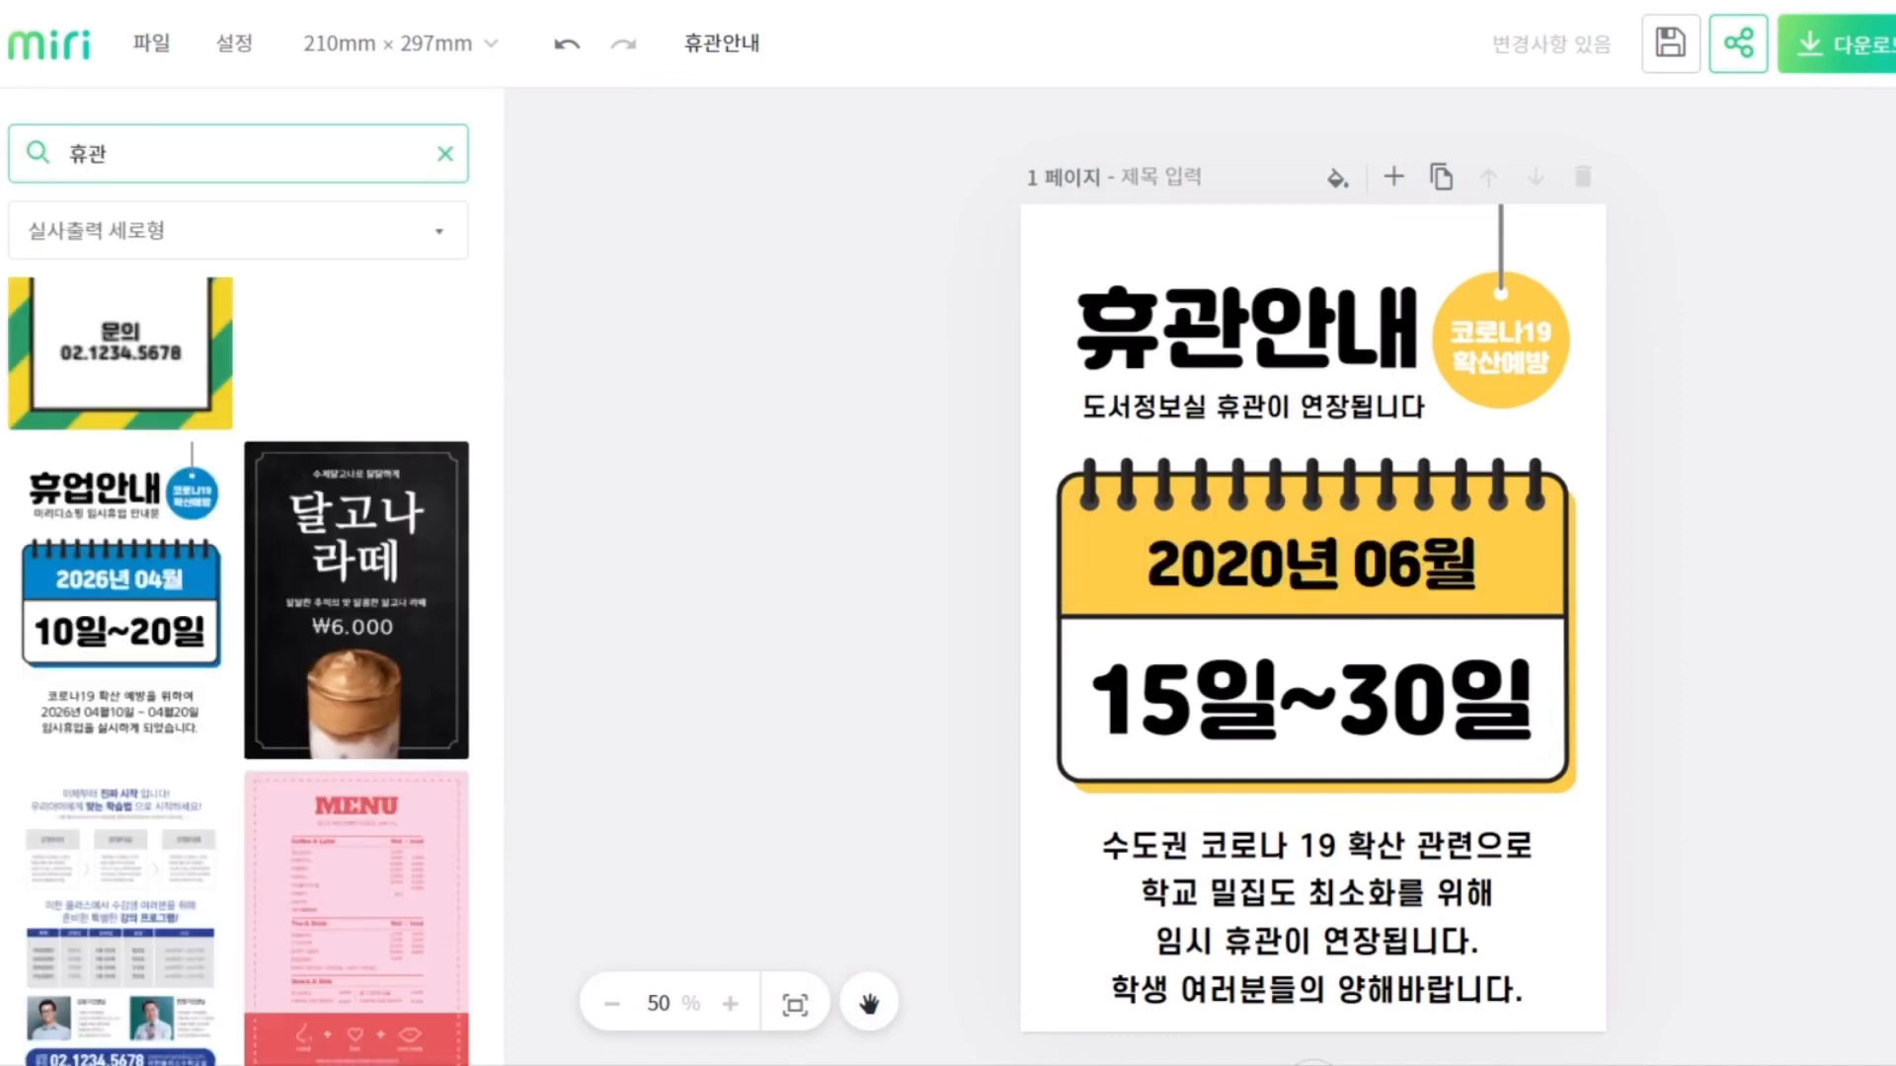
Change the text colour of 코로나19 확산예방 on the yellow tag to black
left_click(1520, 357)
left_click(172, 437)
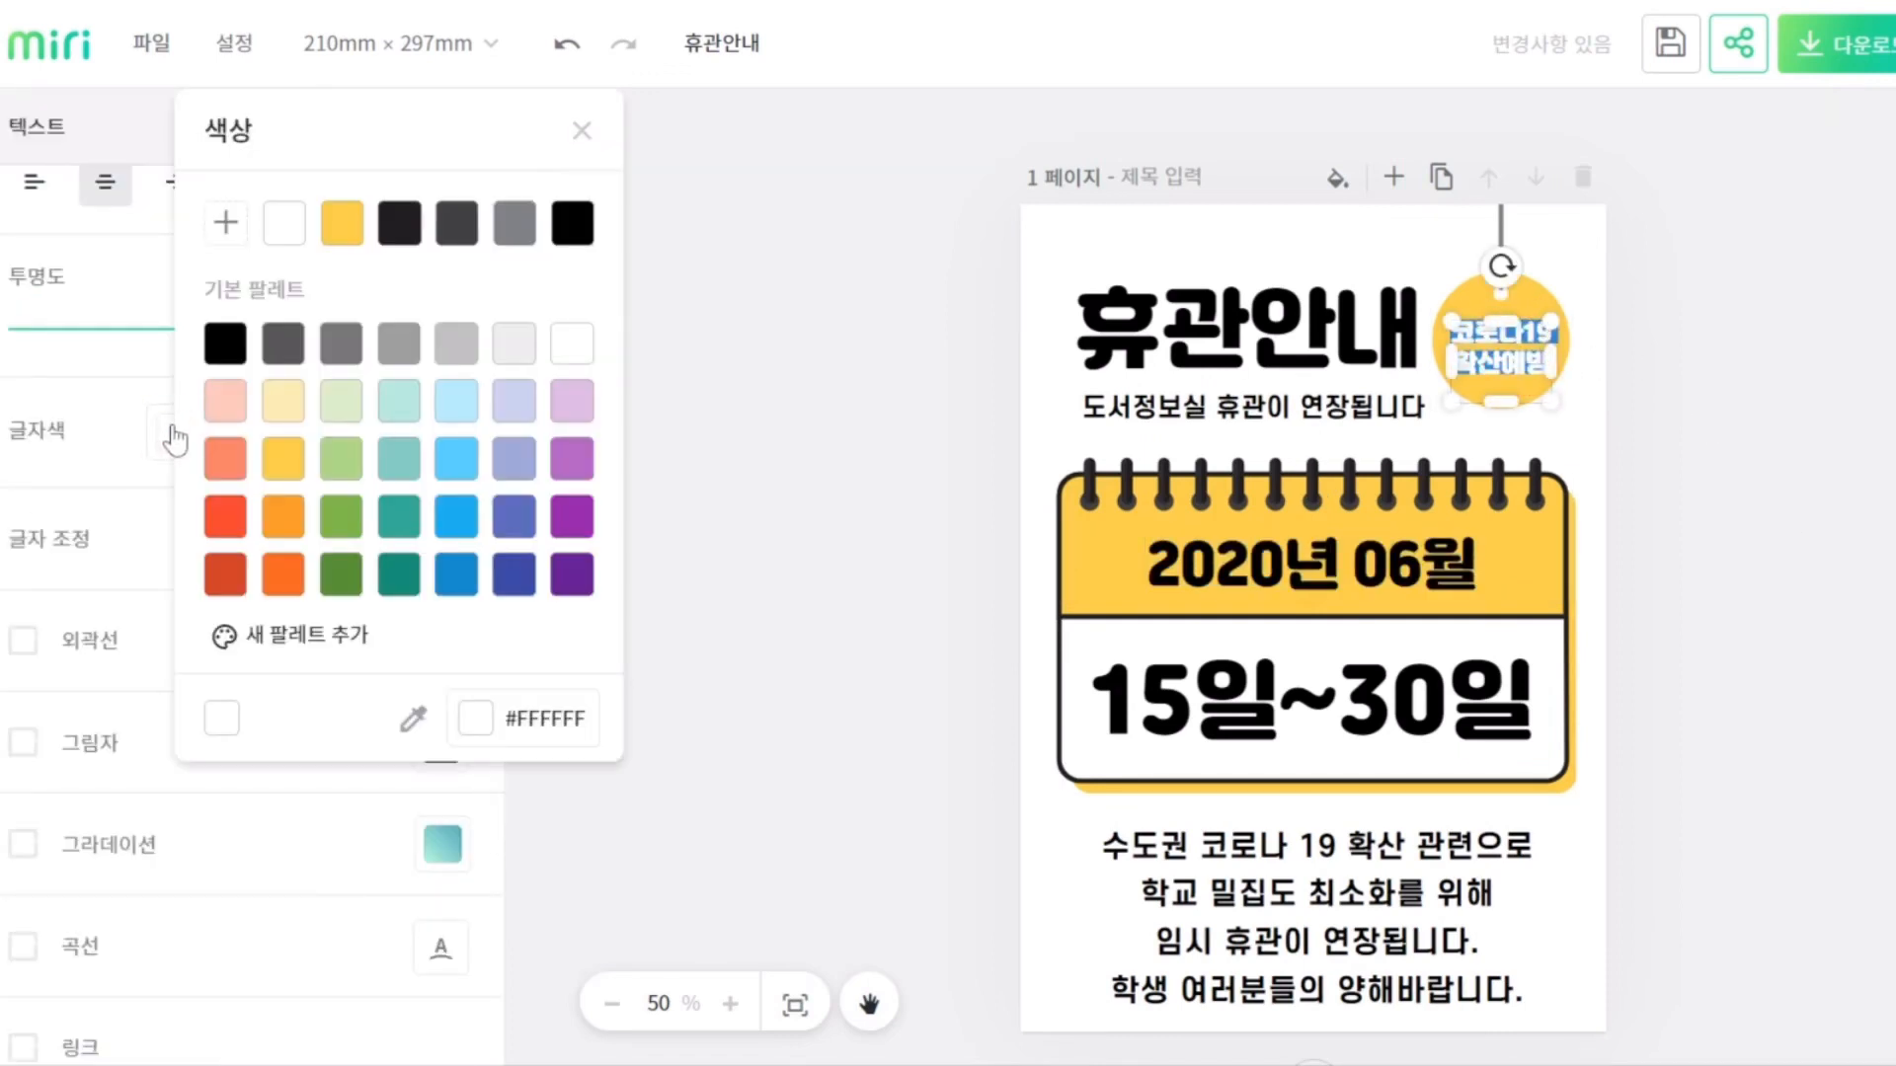
left_click(227, 345)
left_click(766, 457)
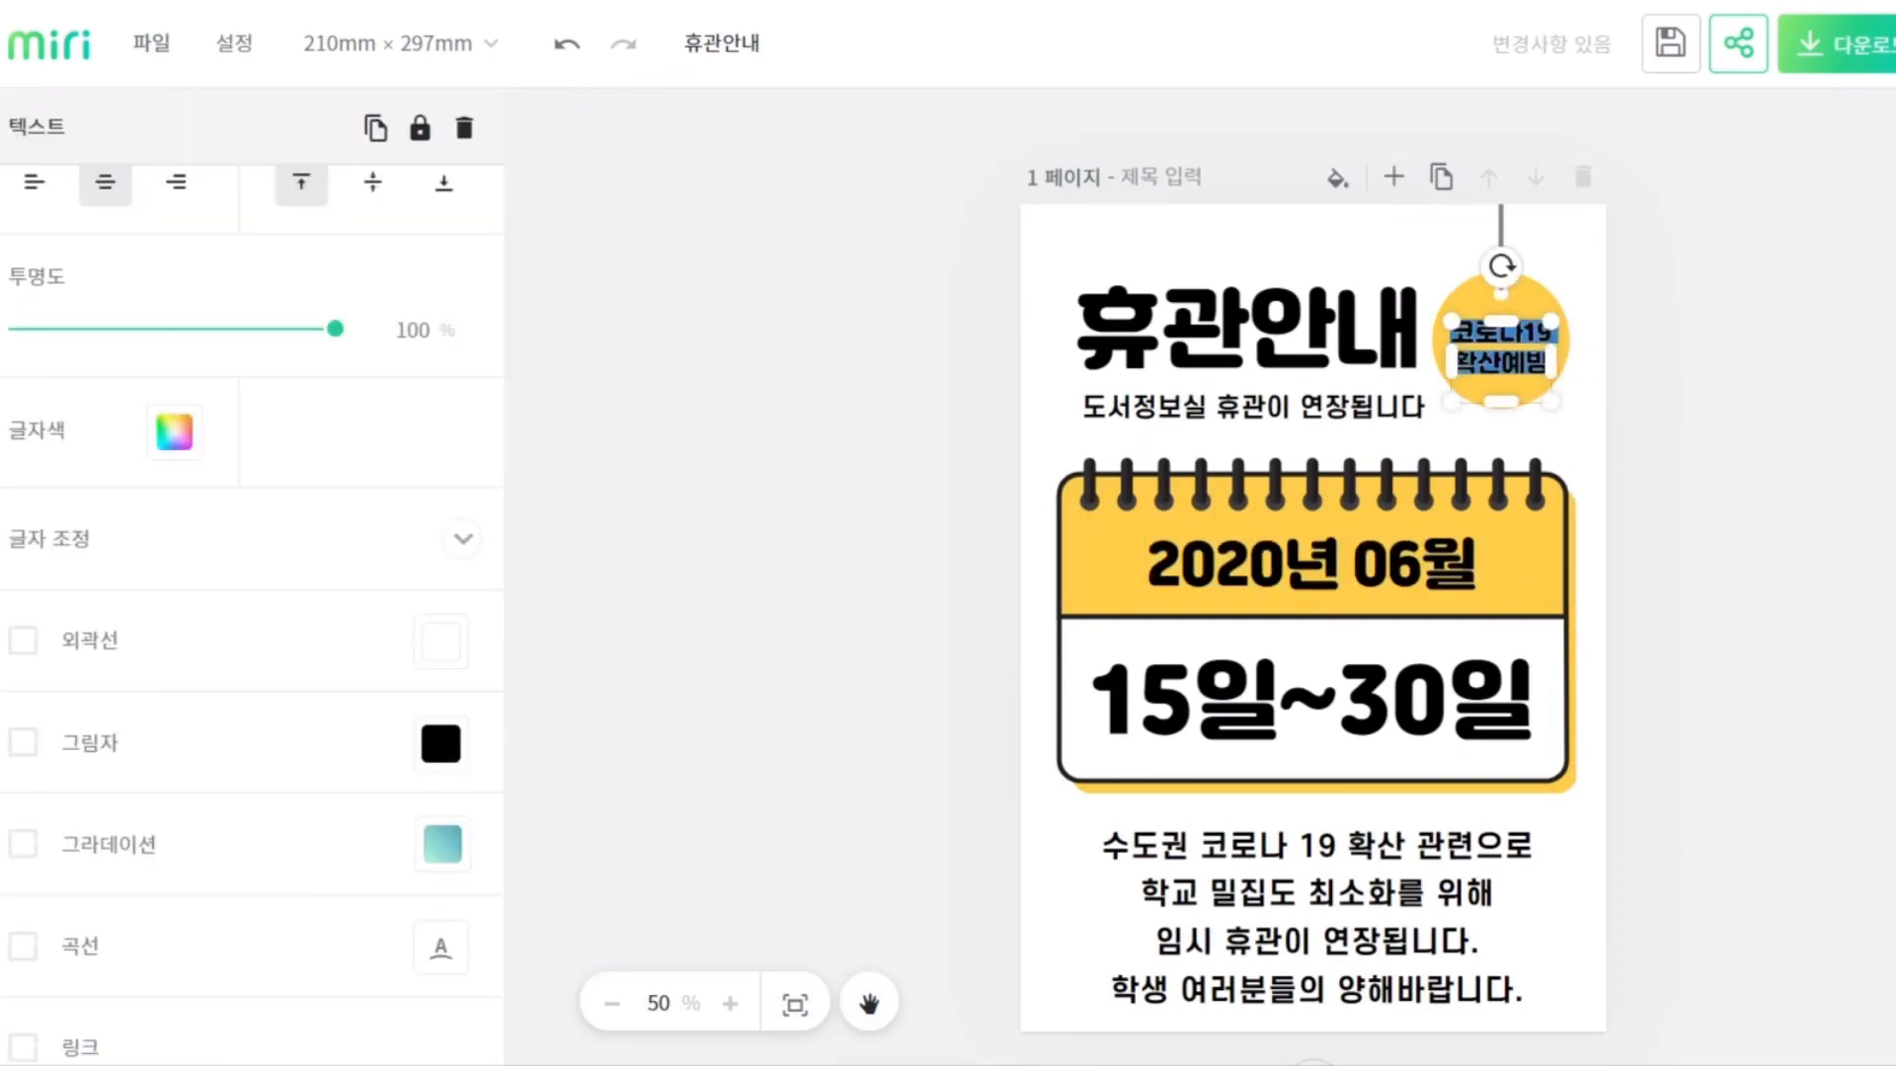
key("Escape")
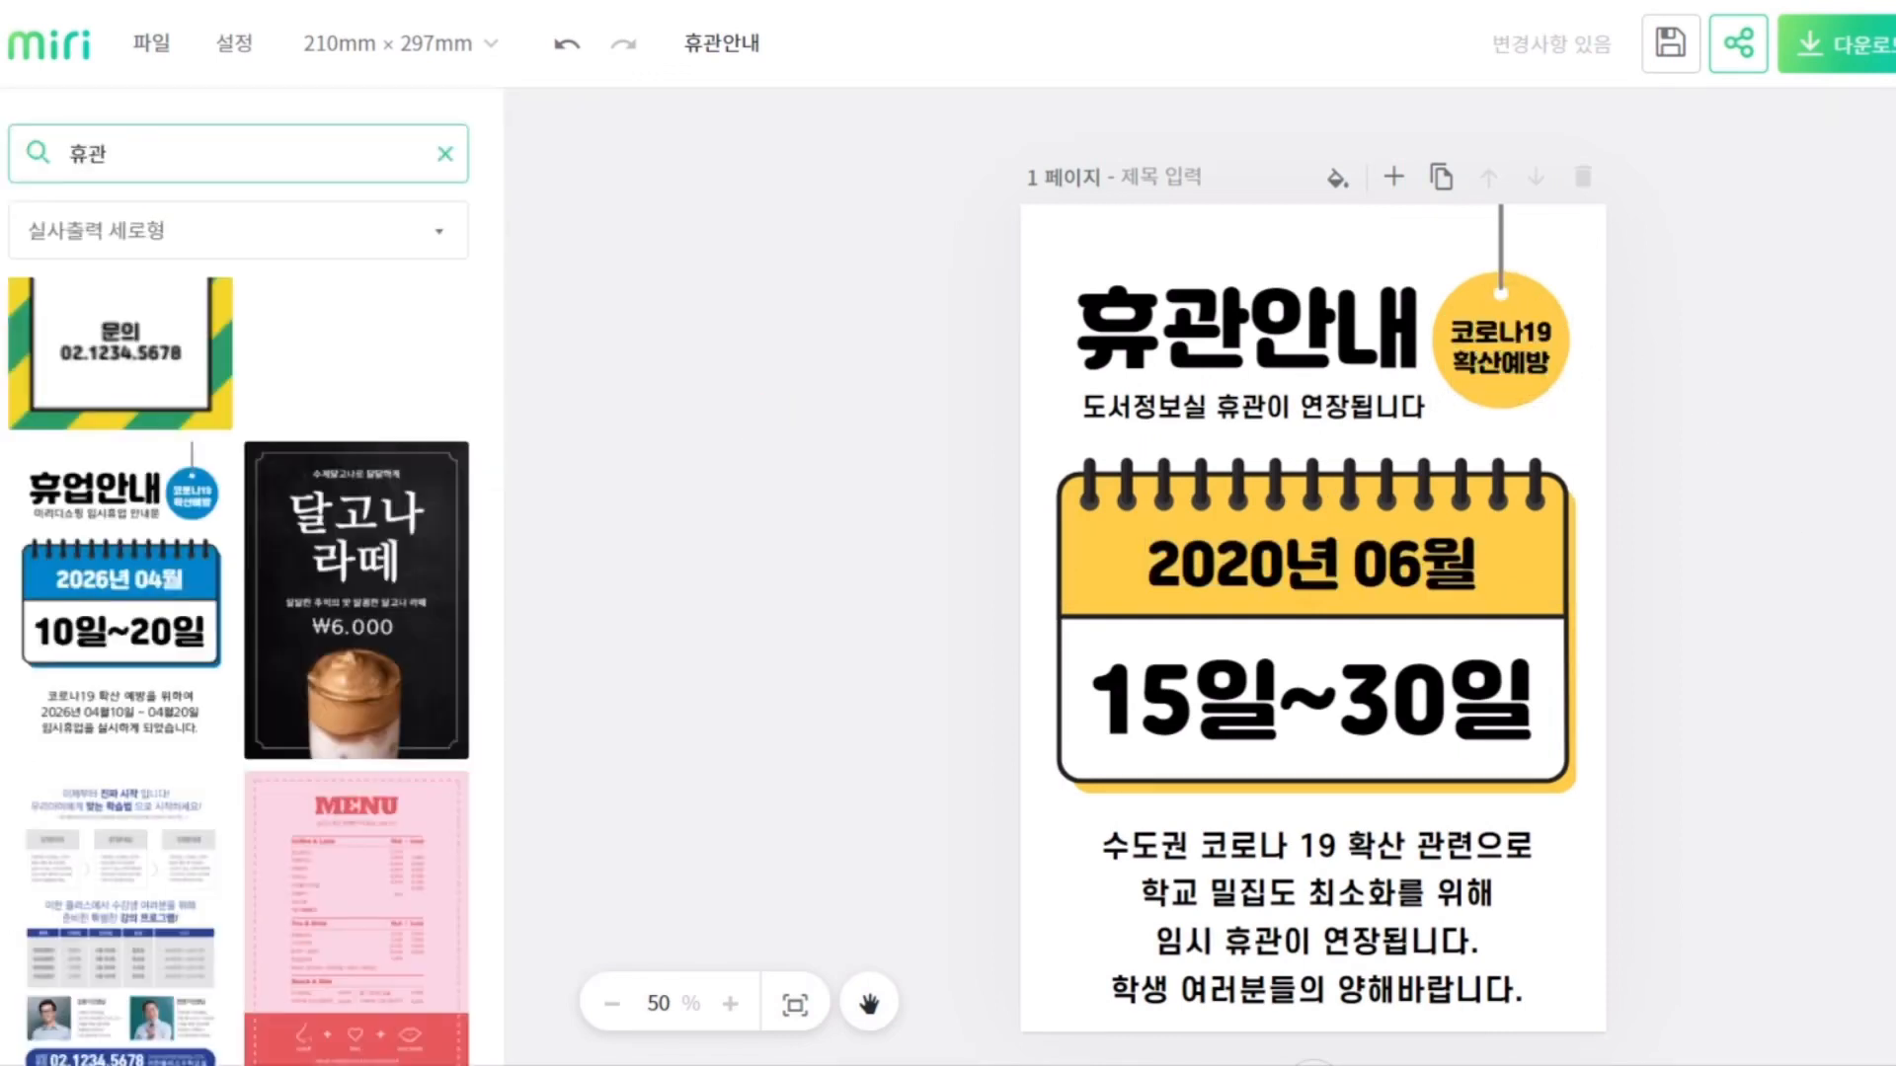
Duplicate the finished poster page and insert a blank page after page 1
left_click(1440, 178)
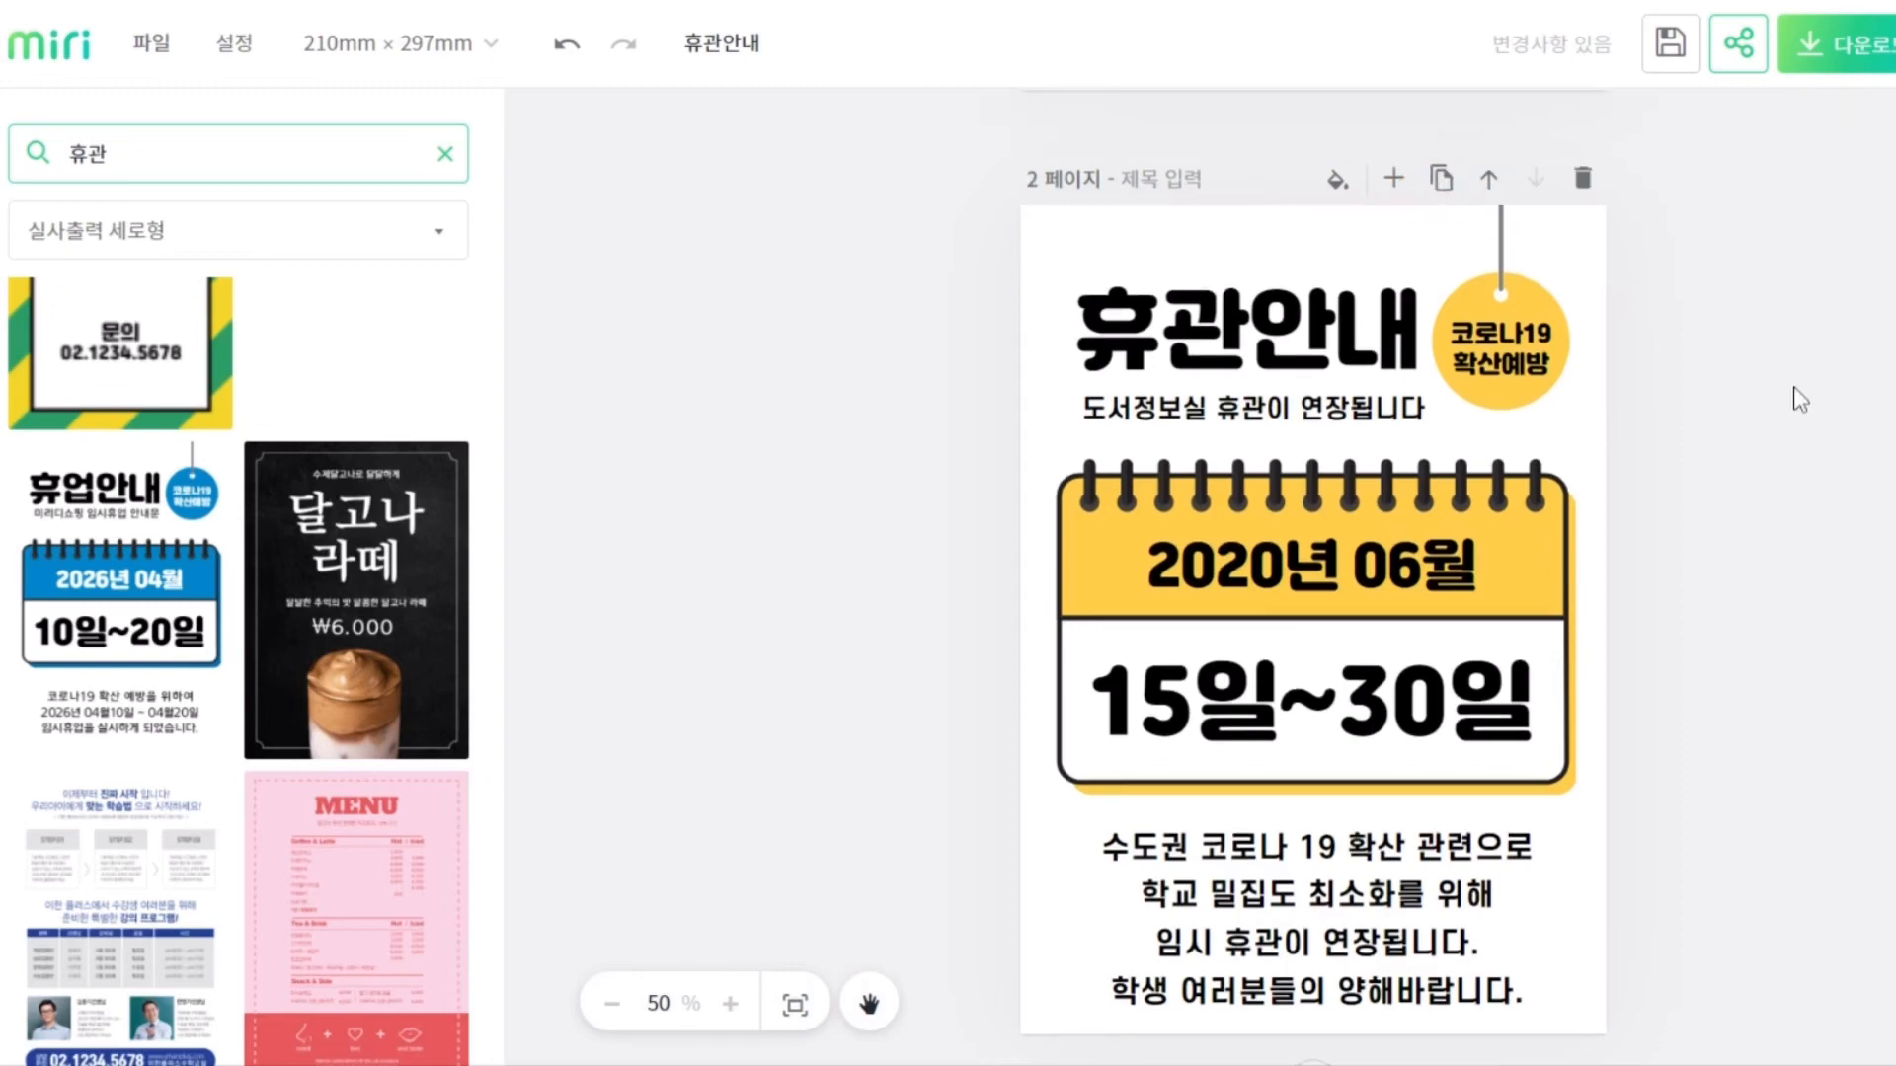
scroll(1794, 395, "down", 5)
scroll(1791, 401, "up", 3)
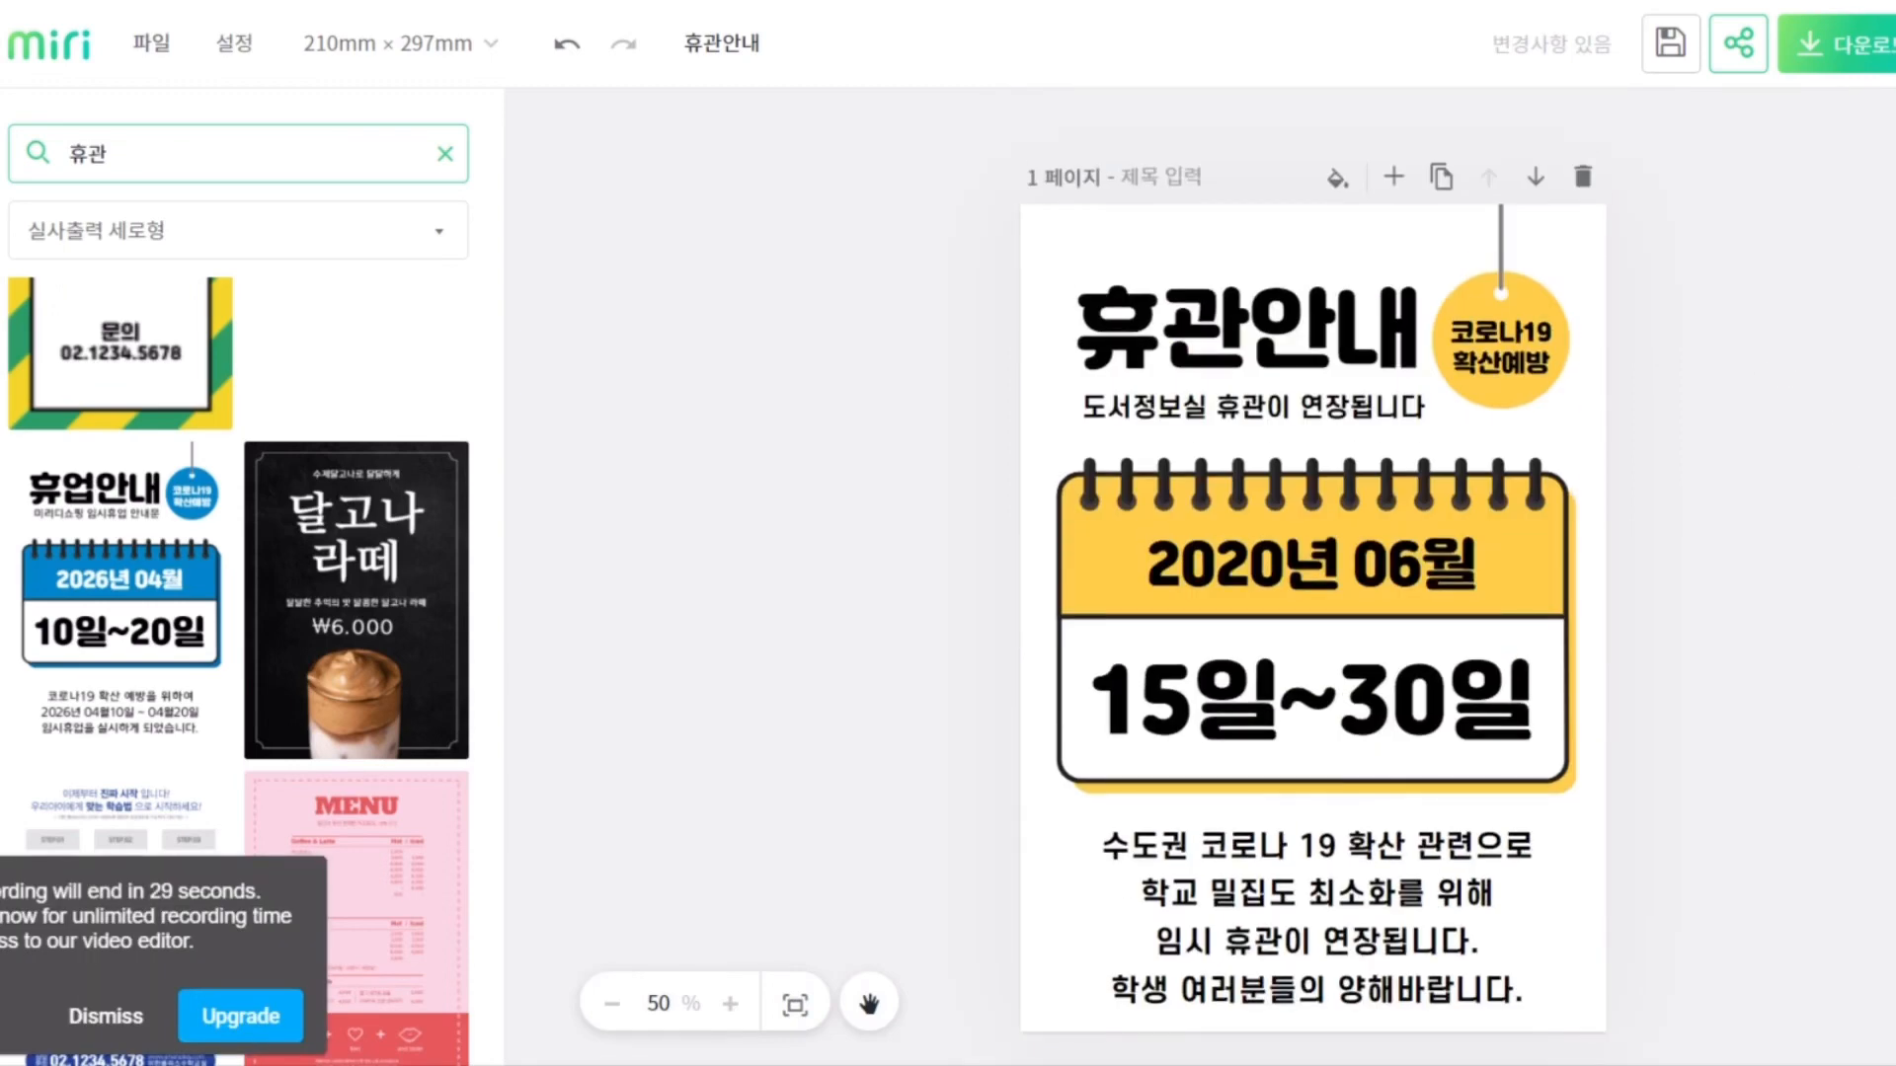
left_click(1393, 177)
scroll(1731, 405, "up", 5)
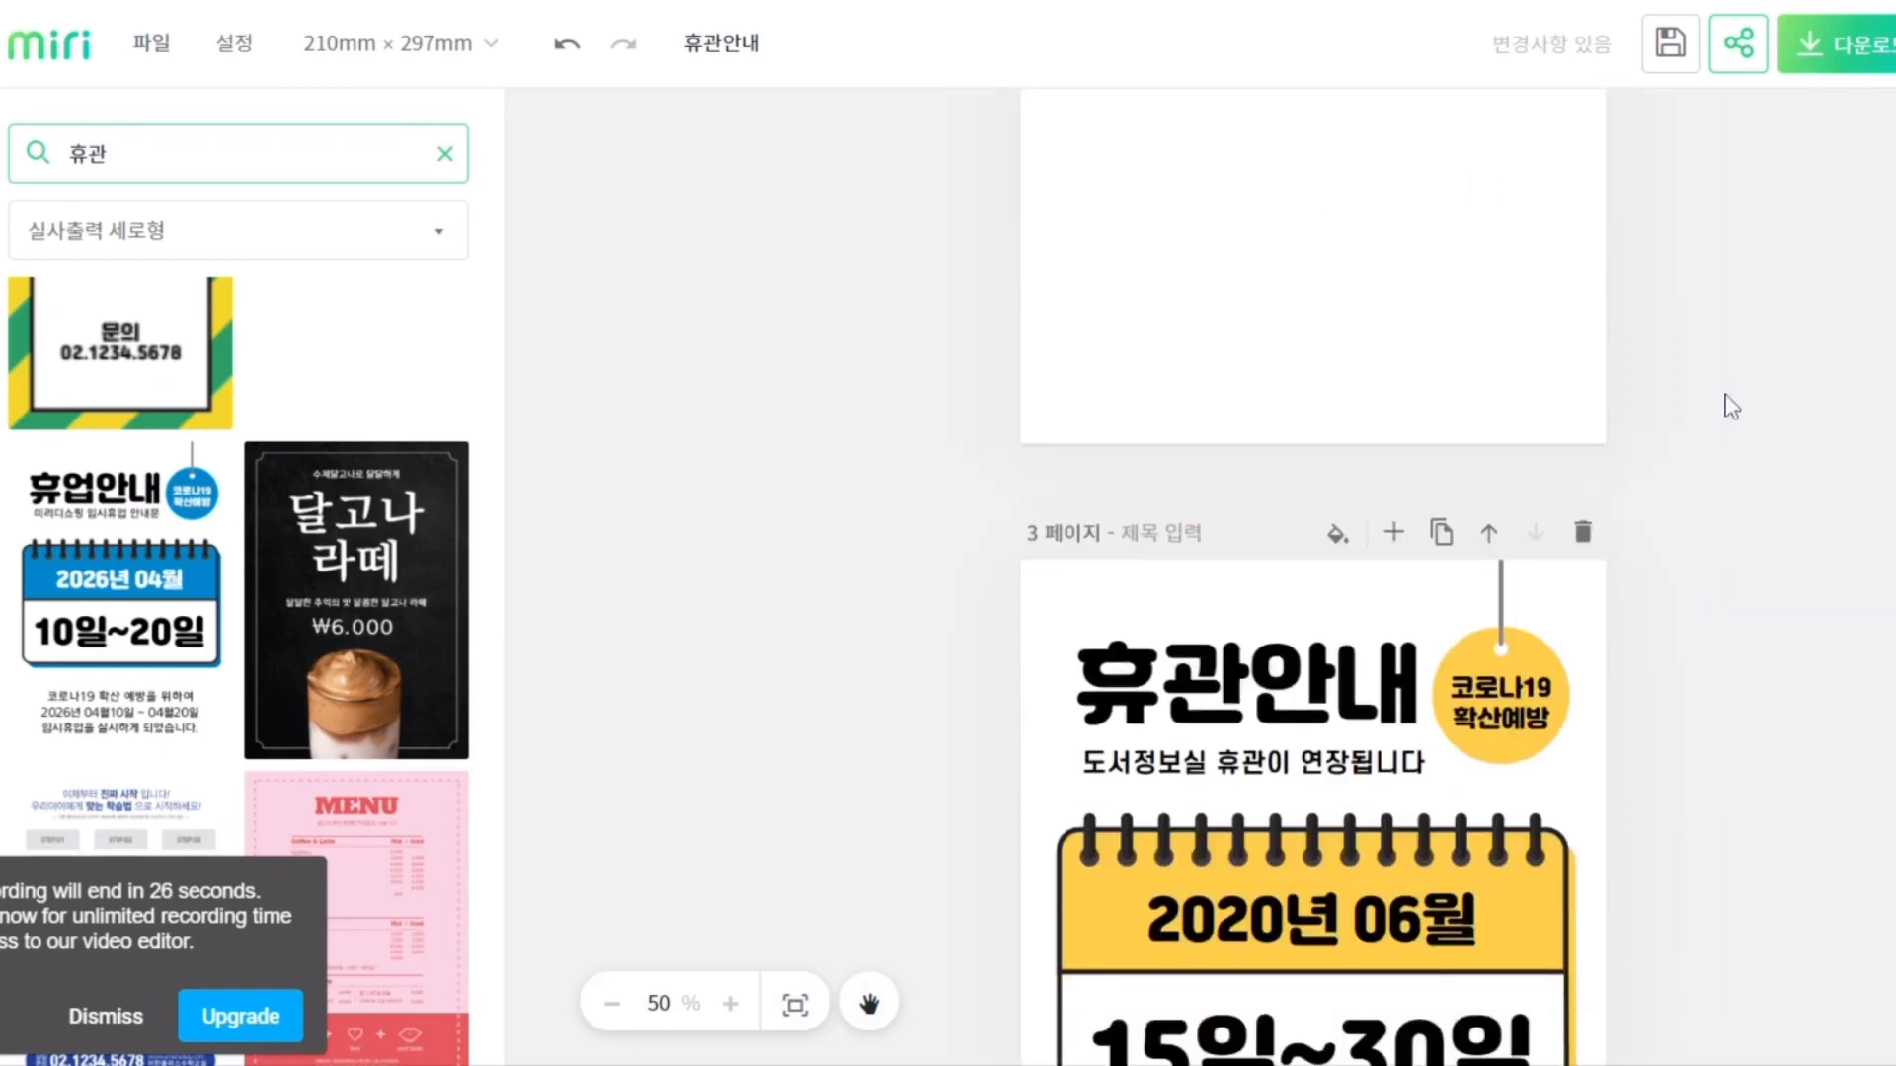
scroll(1705, 401, "down", 8)
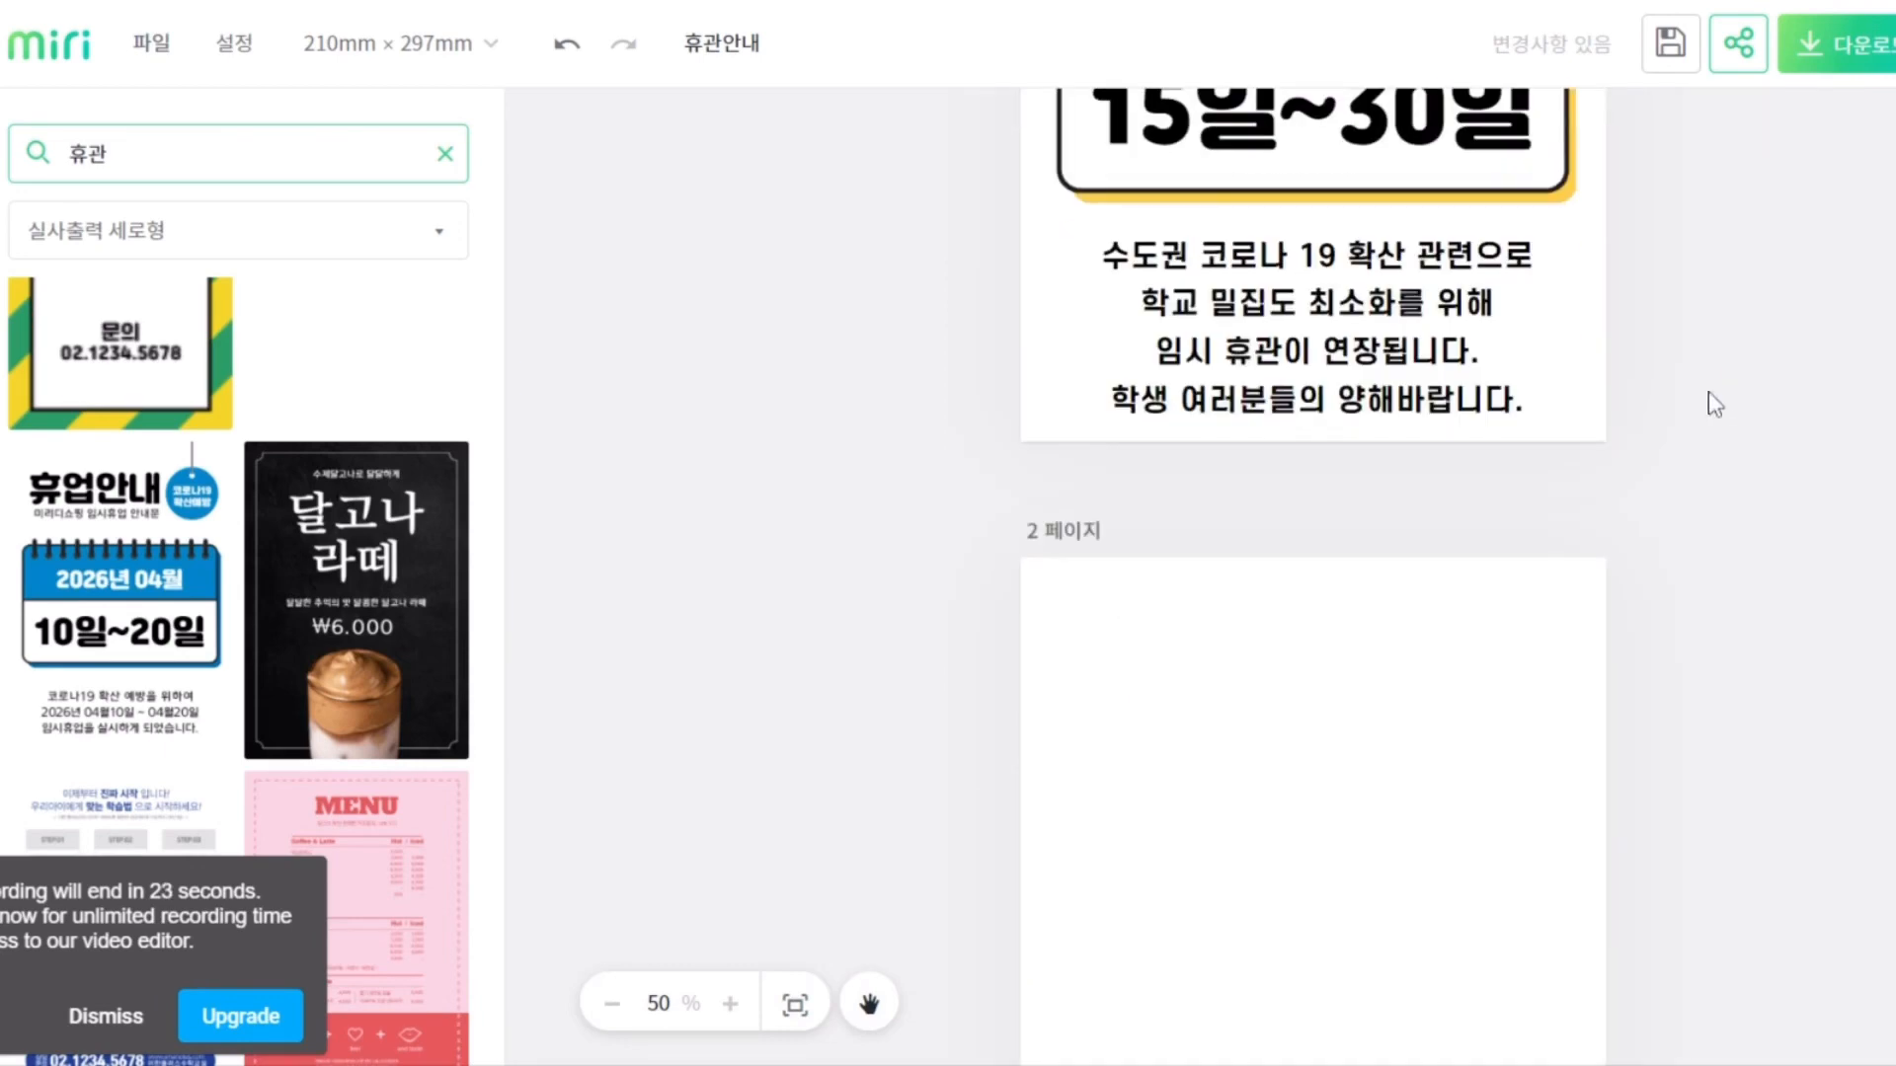
left_click(1583, 234)
left_click(1582, 234)
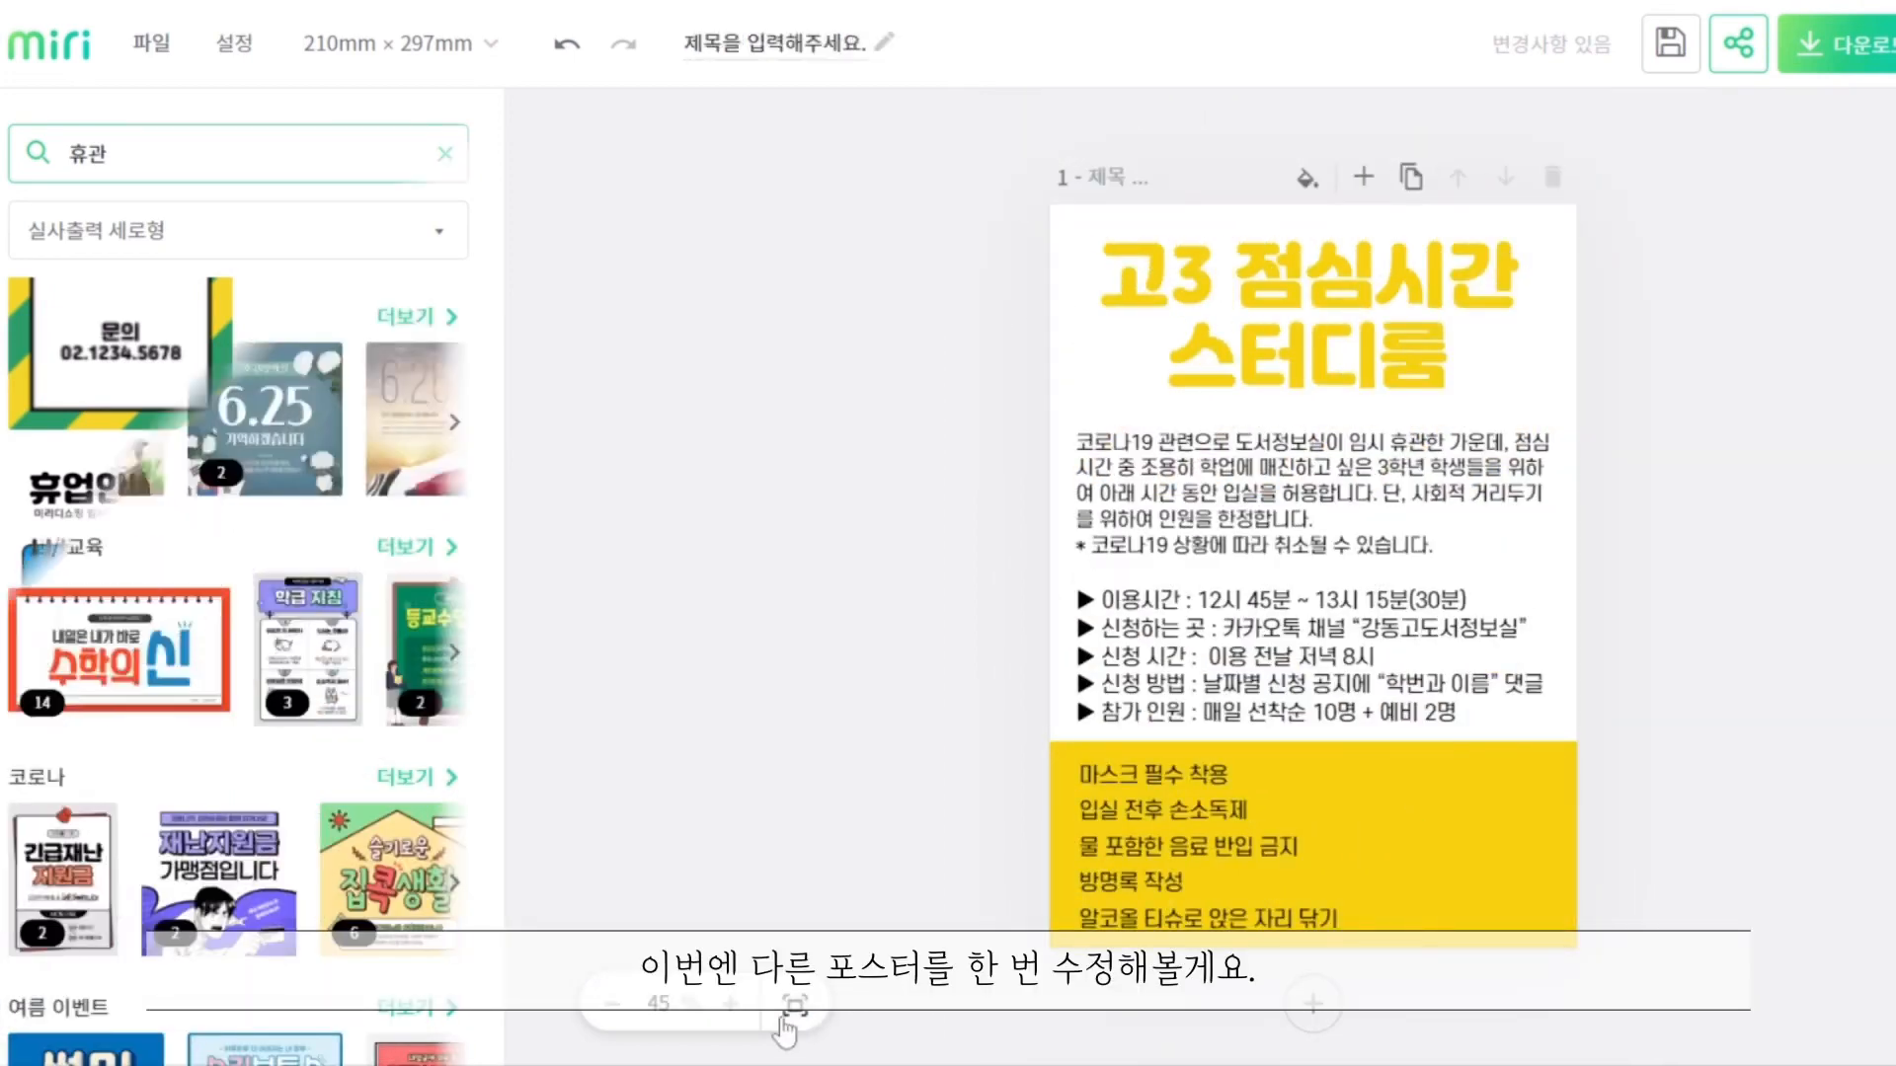
Add a black outline with thickness 15 to the poster title 고3 점심시간 스터디룸
left_click(731, 1004)
left_click(732, 1004)
left_click(932, 399)
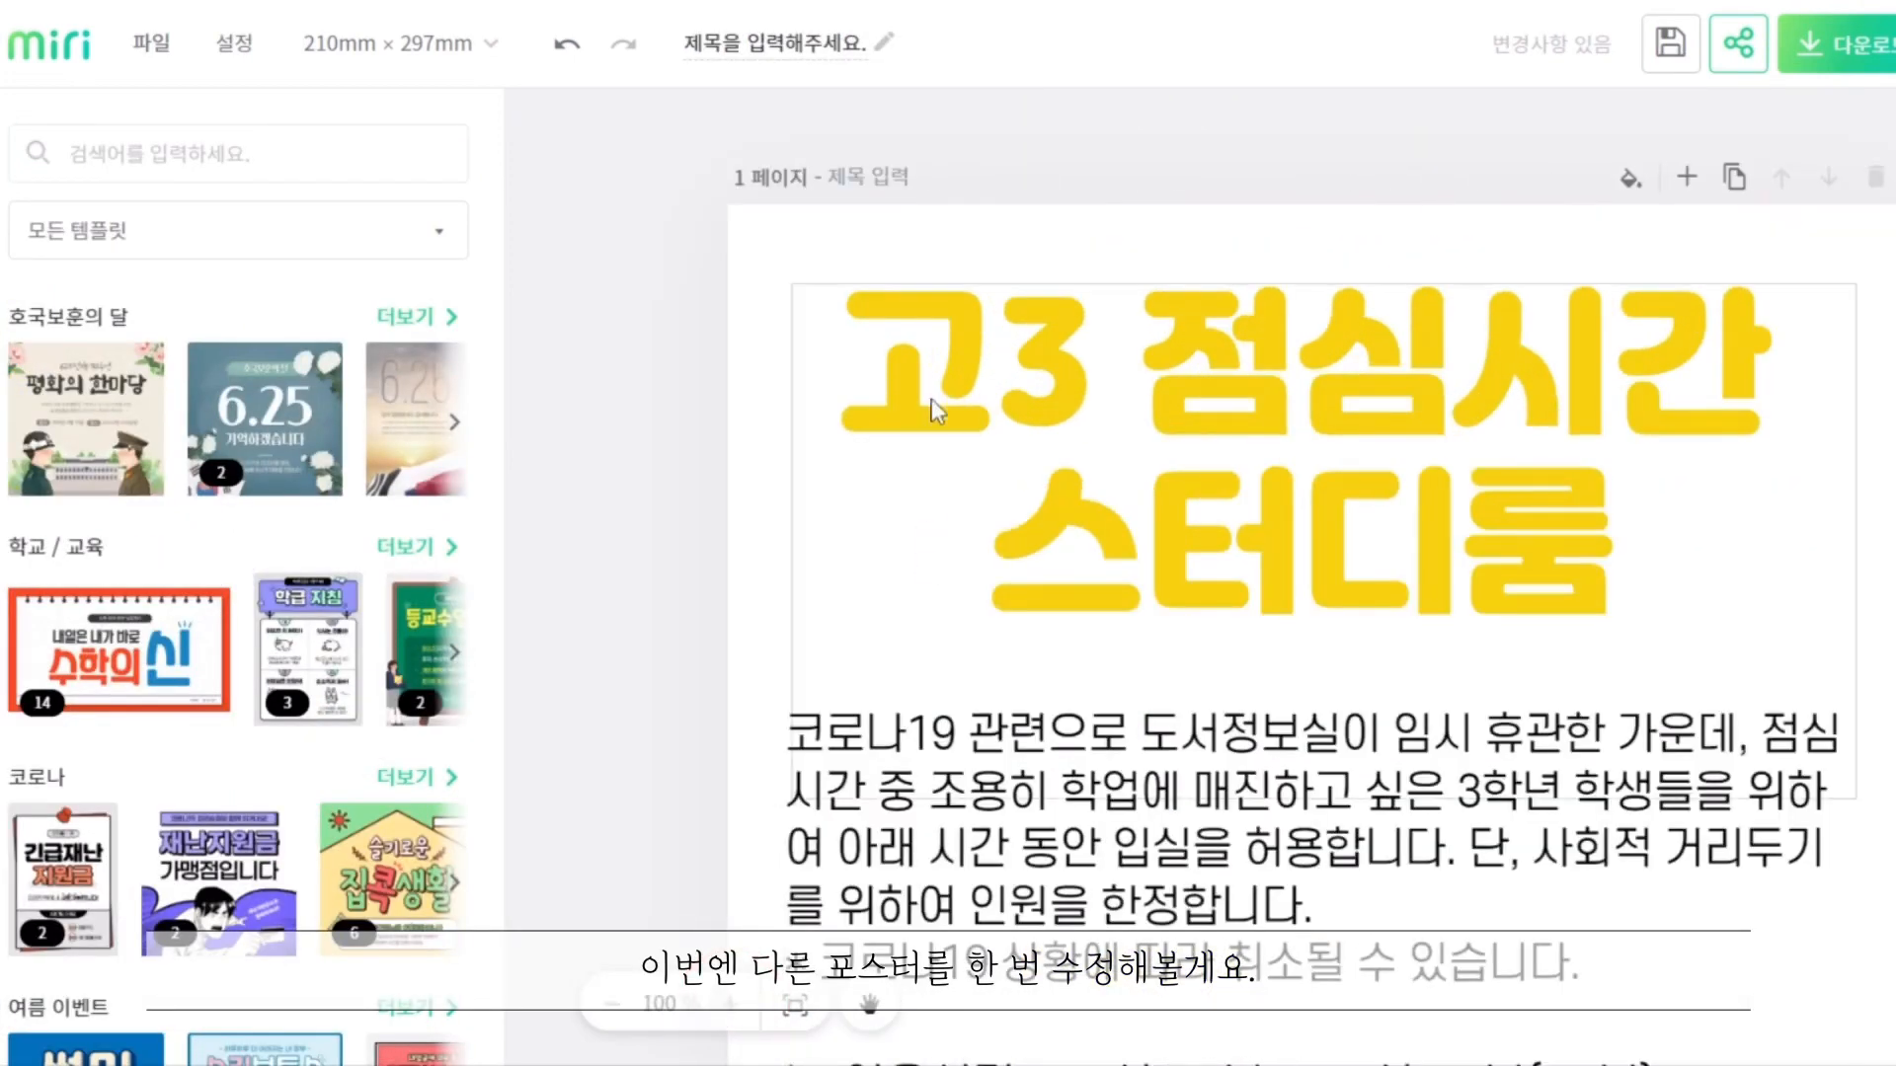
left_click(934, 383)
scroll(173, 814, "down", 3)
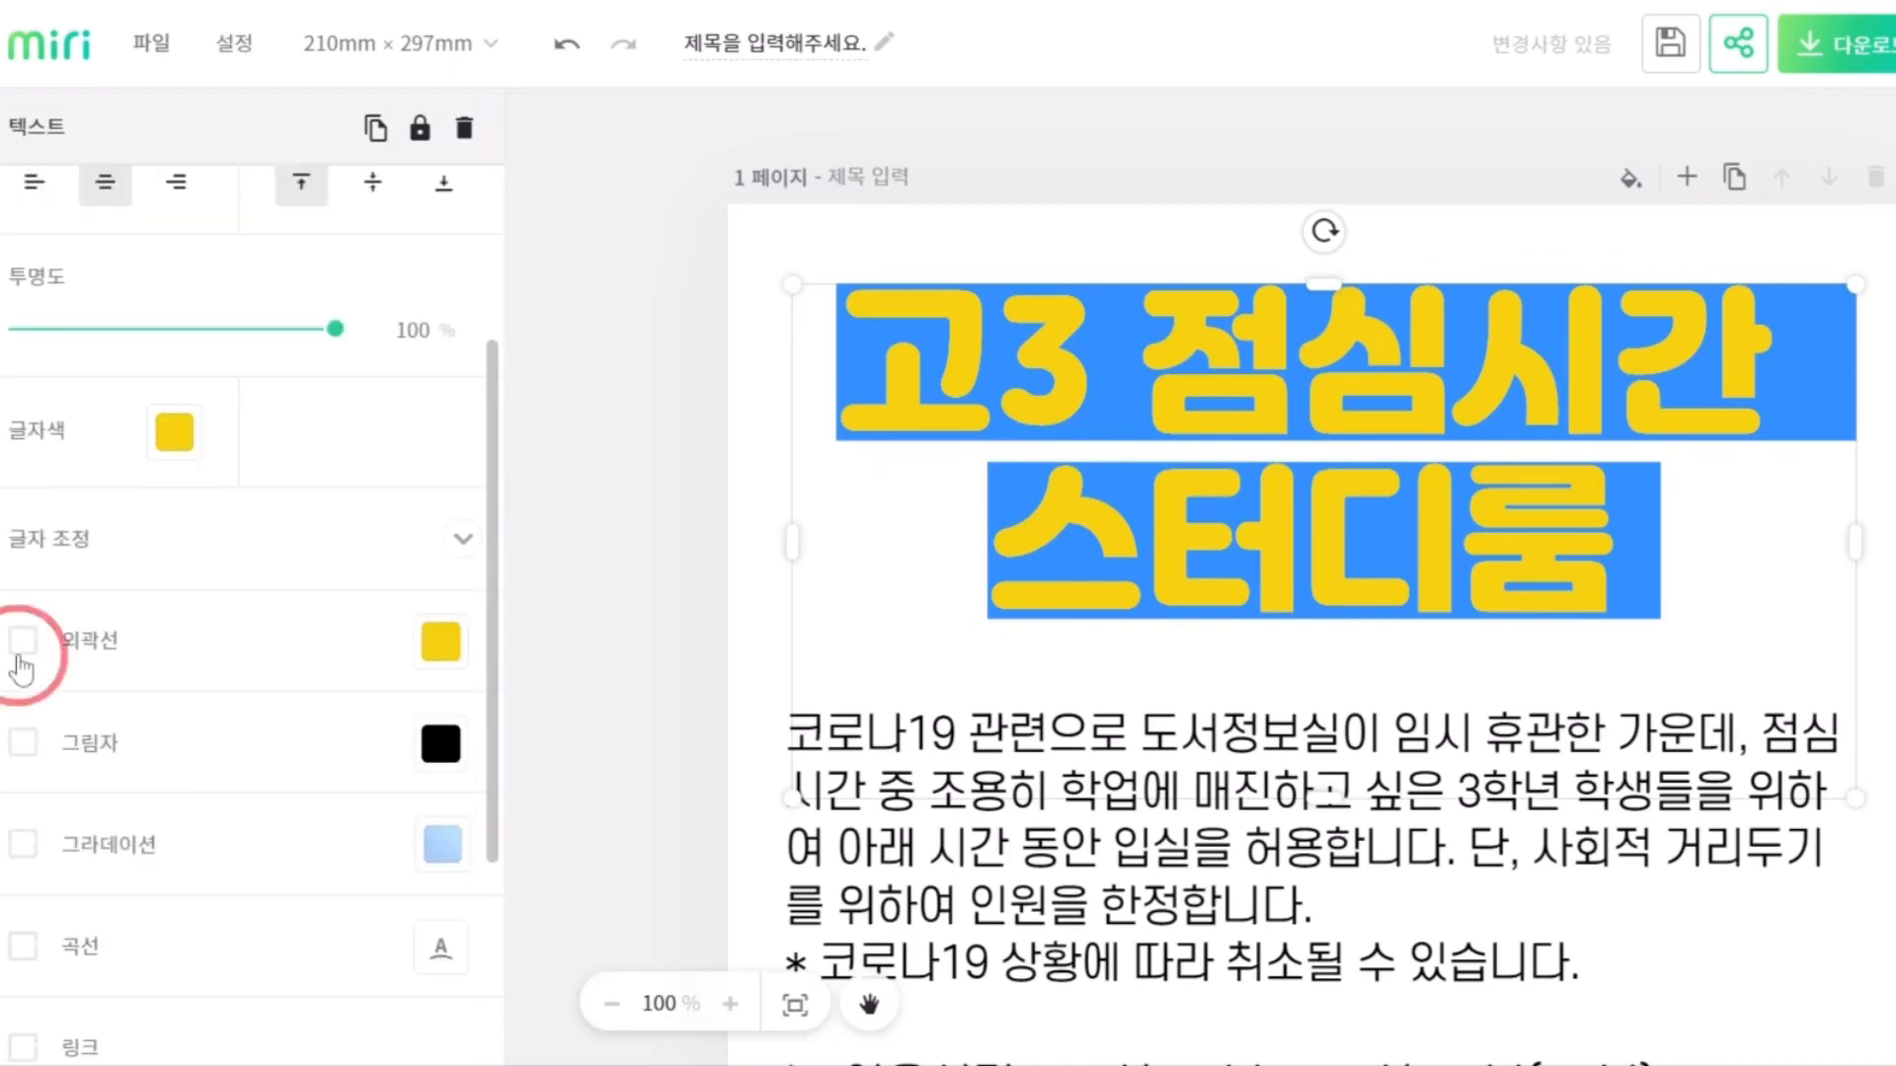
left_click(23, 642)
left_click(440, 643)
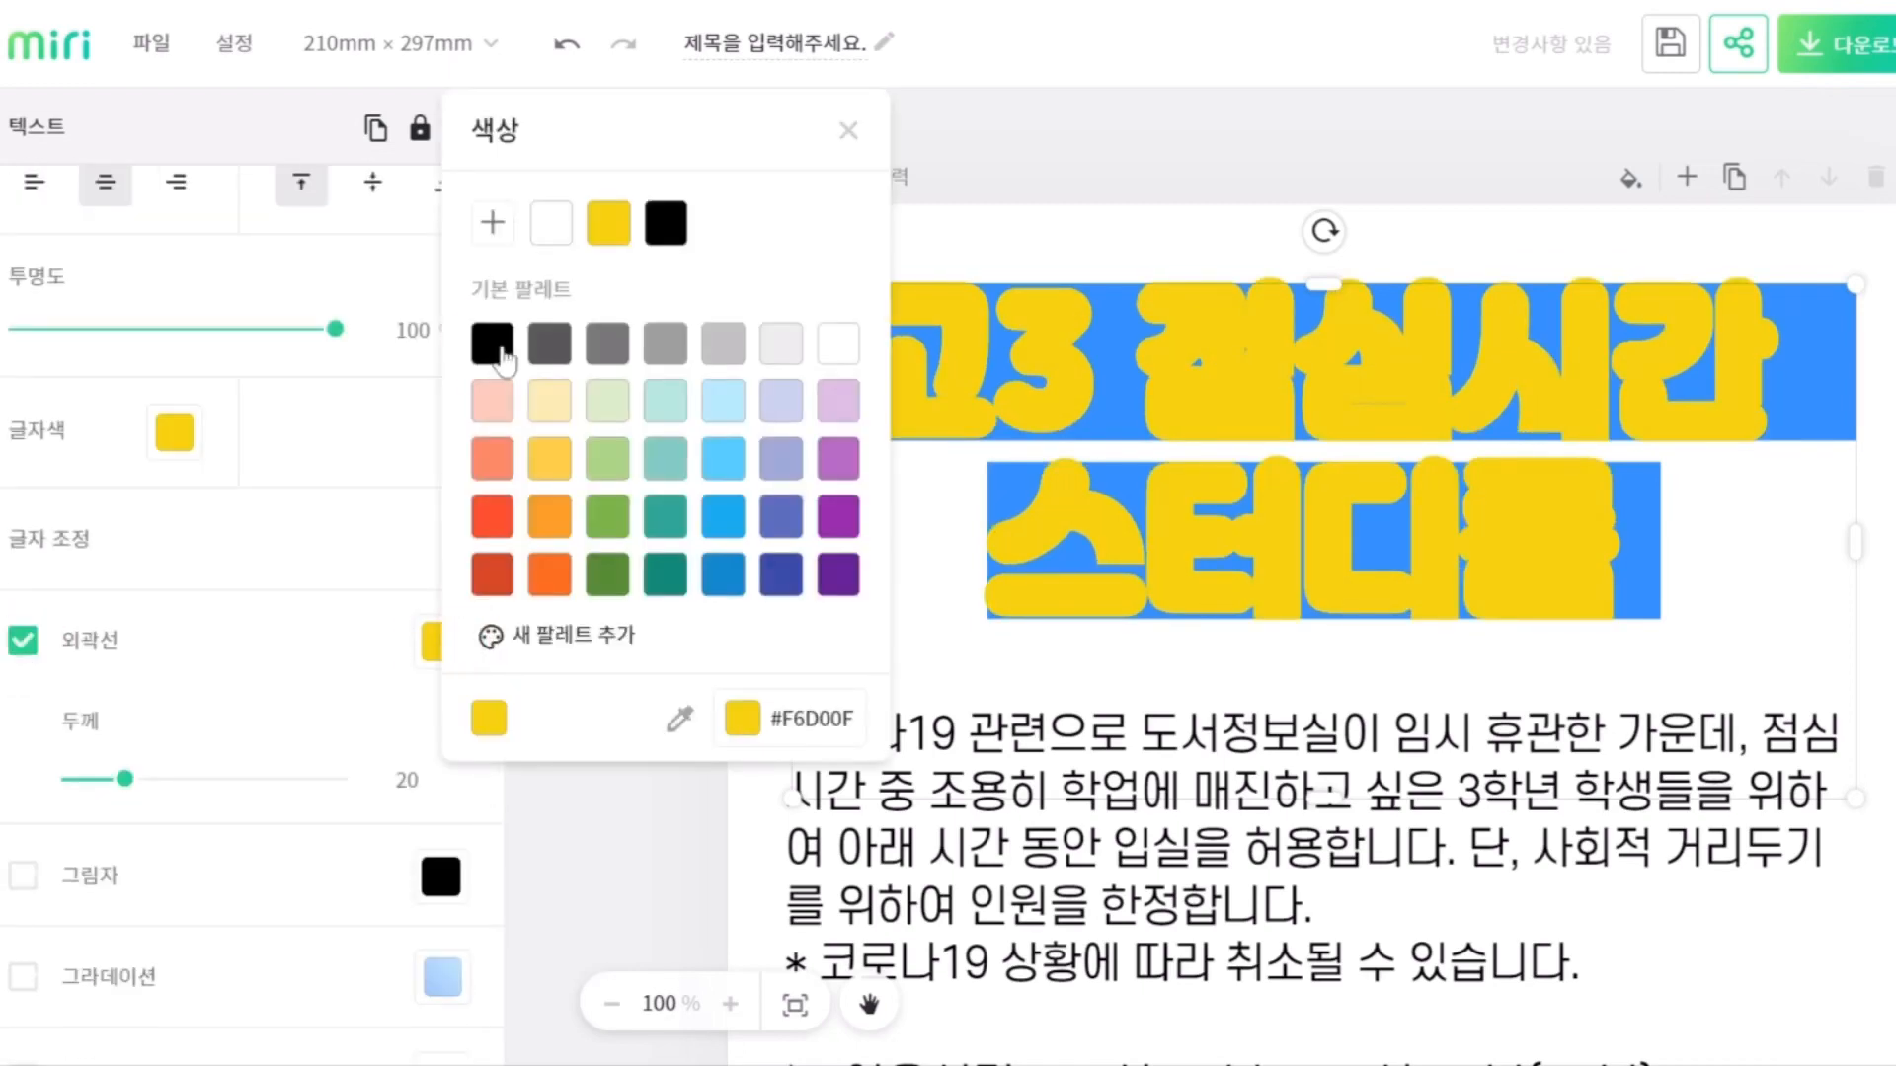
left_click(497, 348)
left_click(210, 665)
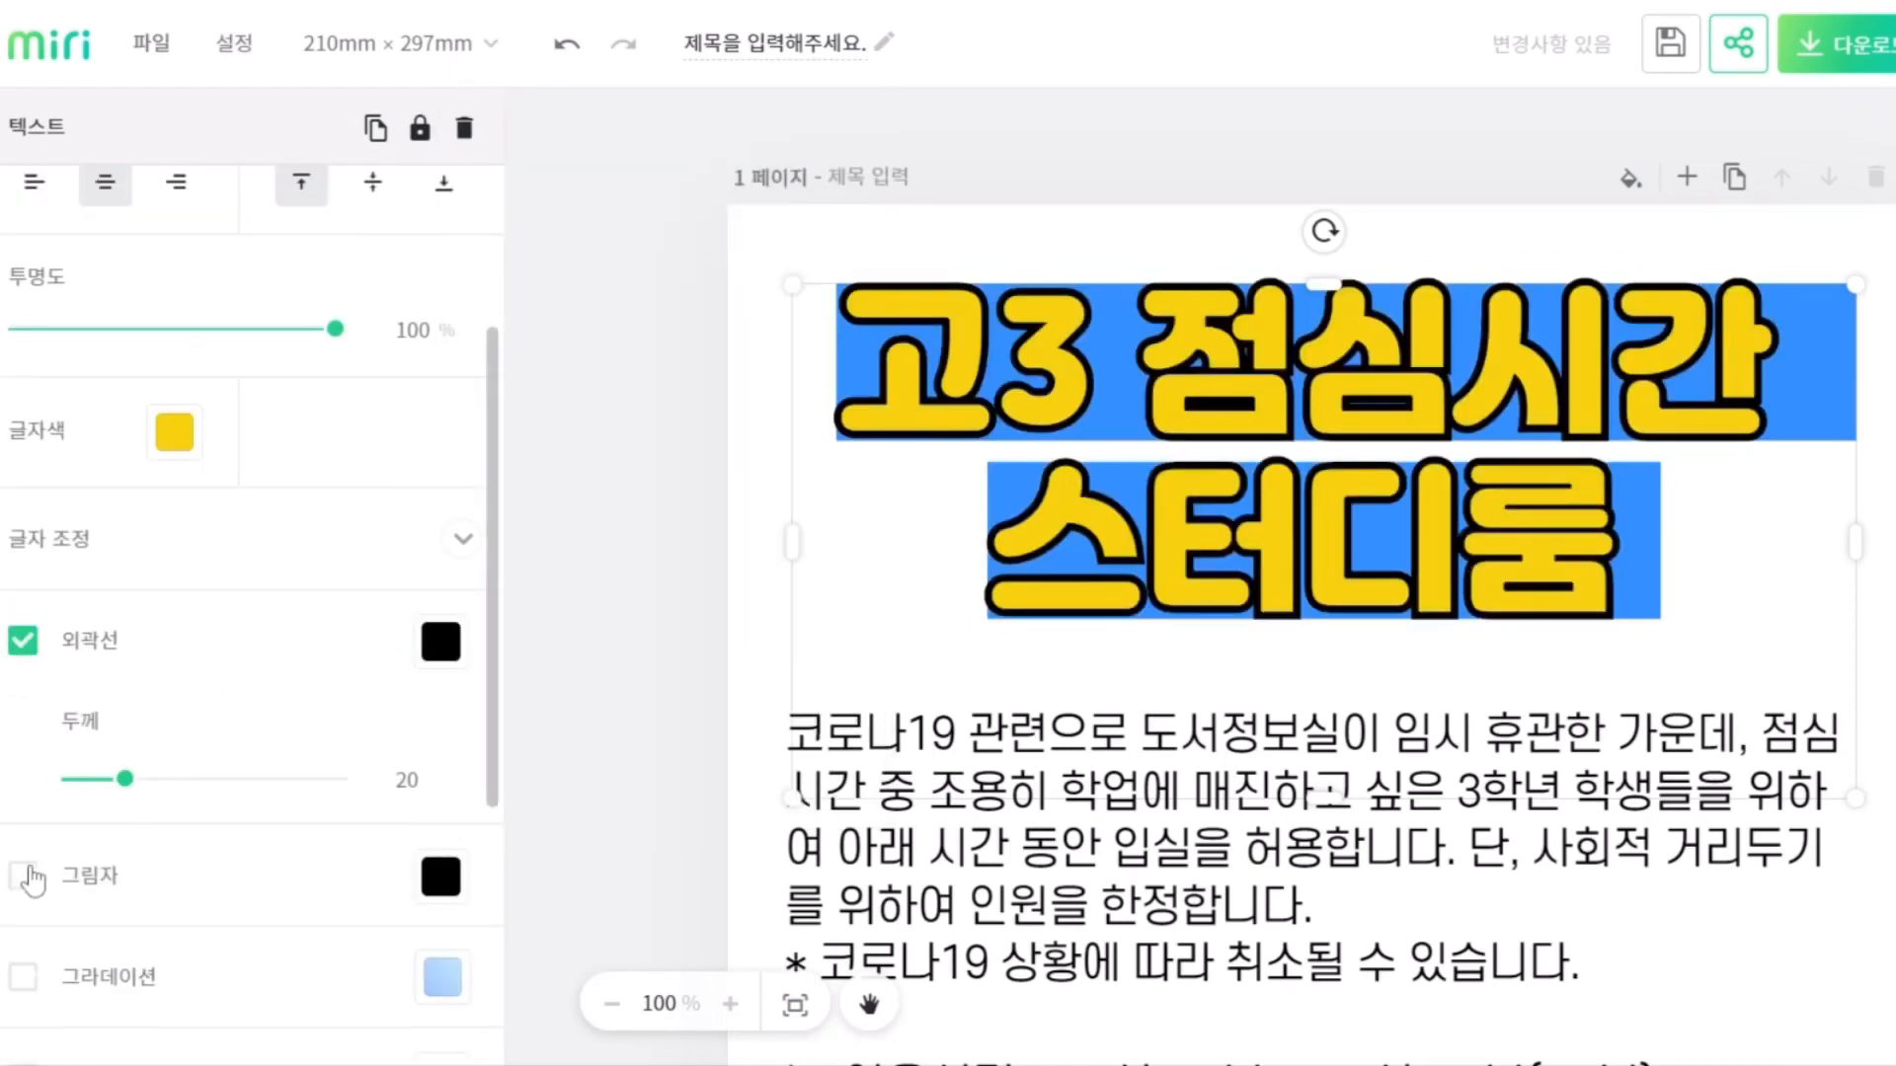
mouse_move(125, 779)
left_mouse_down()
mouse_move(90, 779)
mouse_move(113, 780)
left_mouse_up()
Give the title a black shadow with direction 319°, opacity 100%, distance 26 and blur 0
left_click(23, 876)
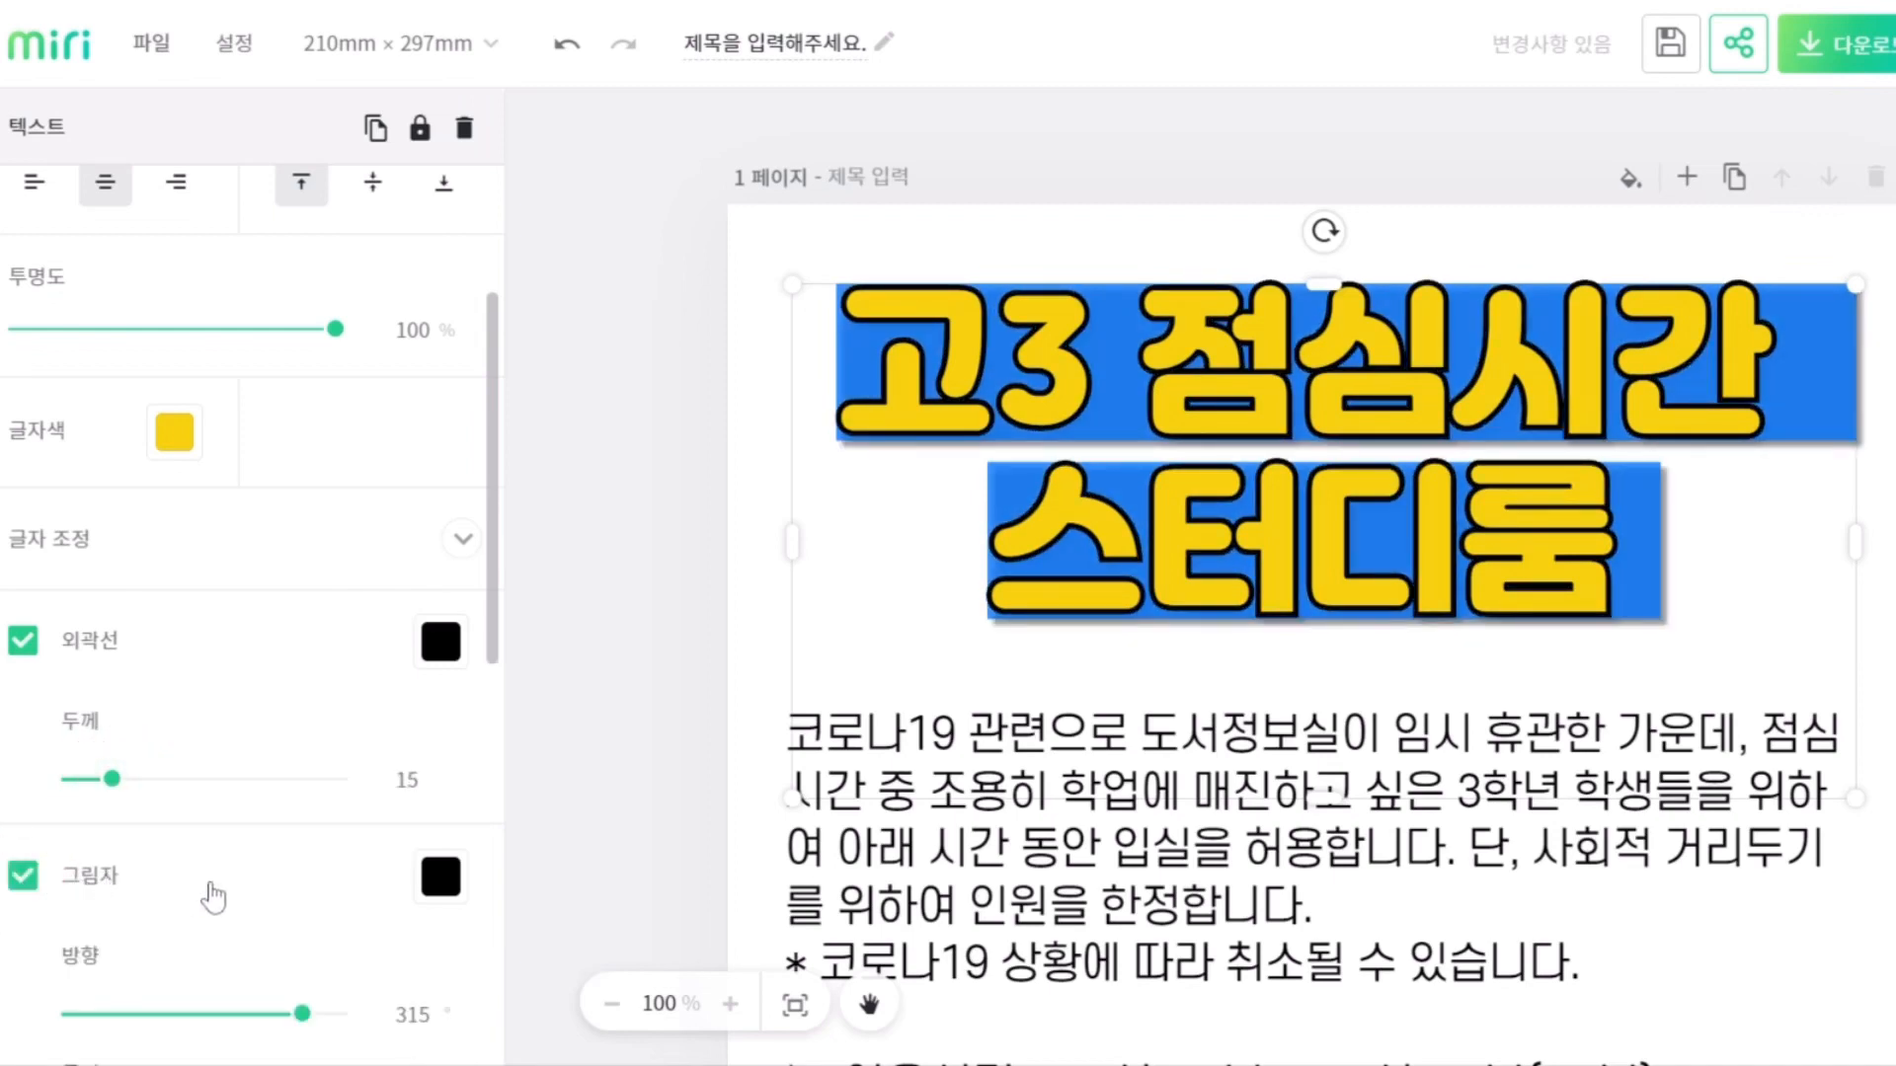
scroll(292, 771, "down", 3)
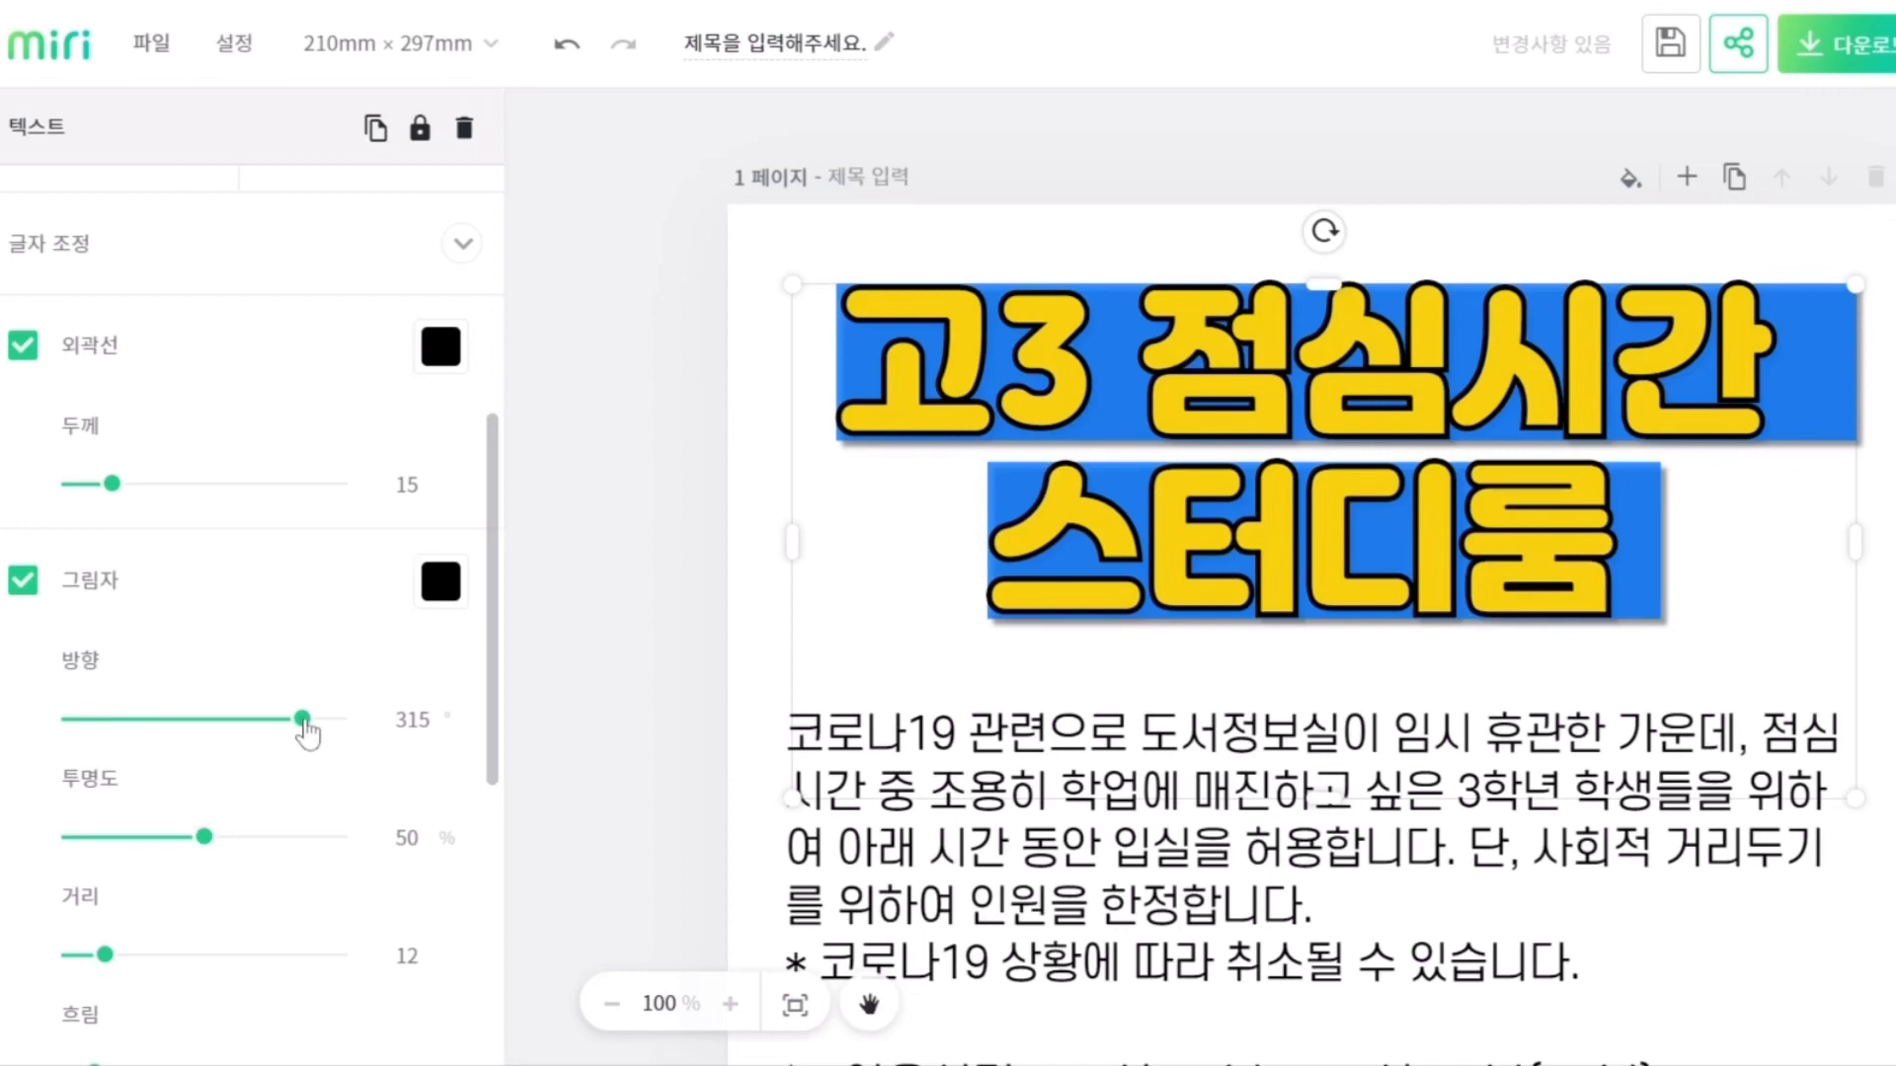
left_click_drag(303, 721, 304, 720)
left_click_drag(204, 837, 373, 841)
scroll(109, 963, "down", 2)
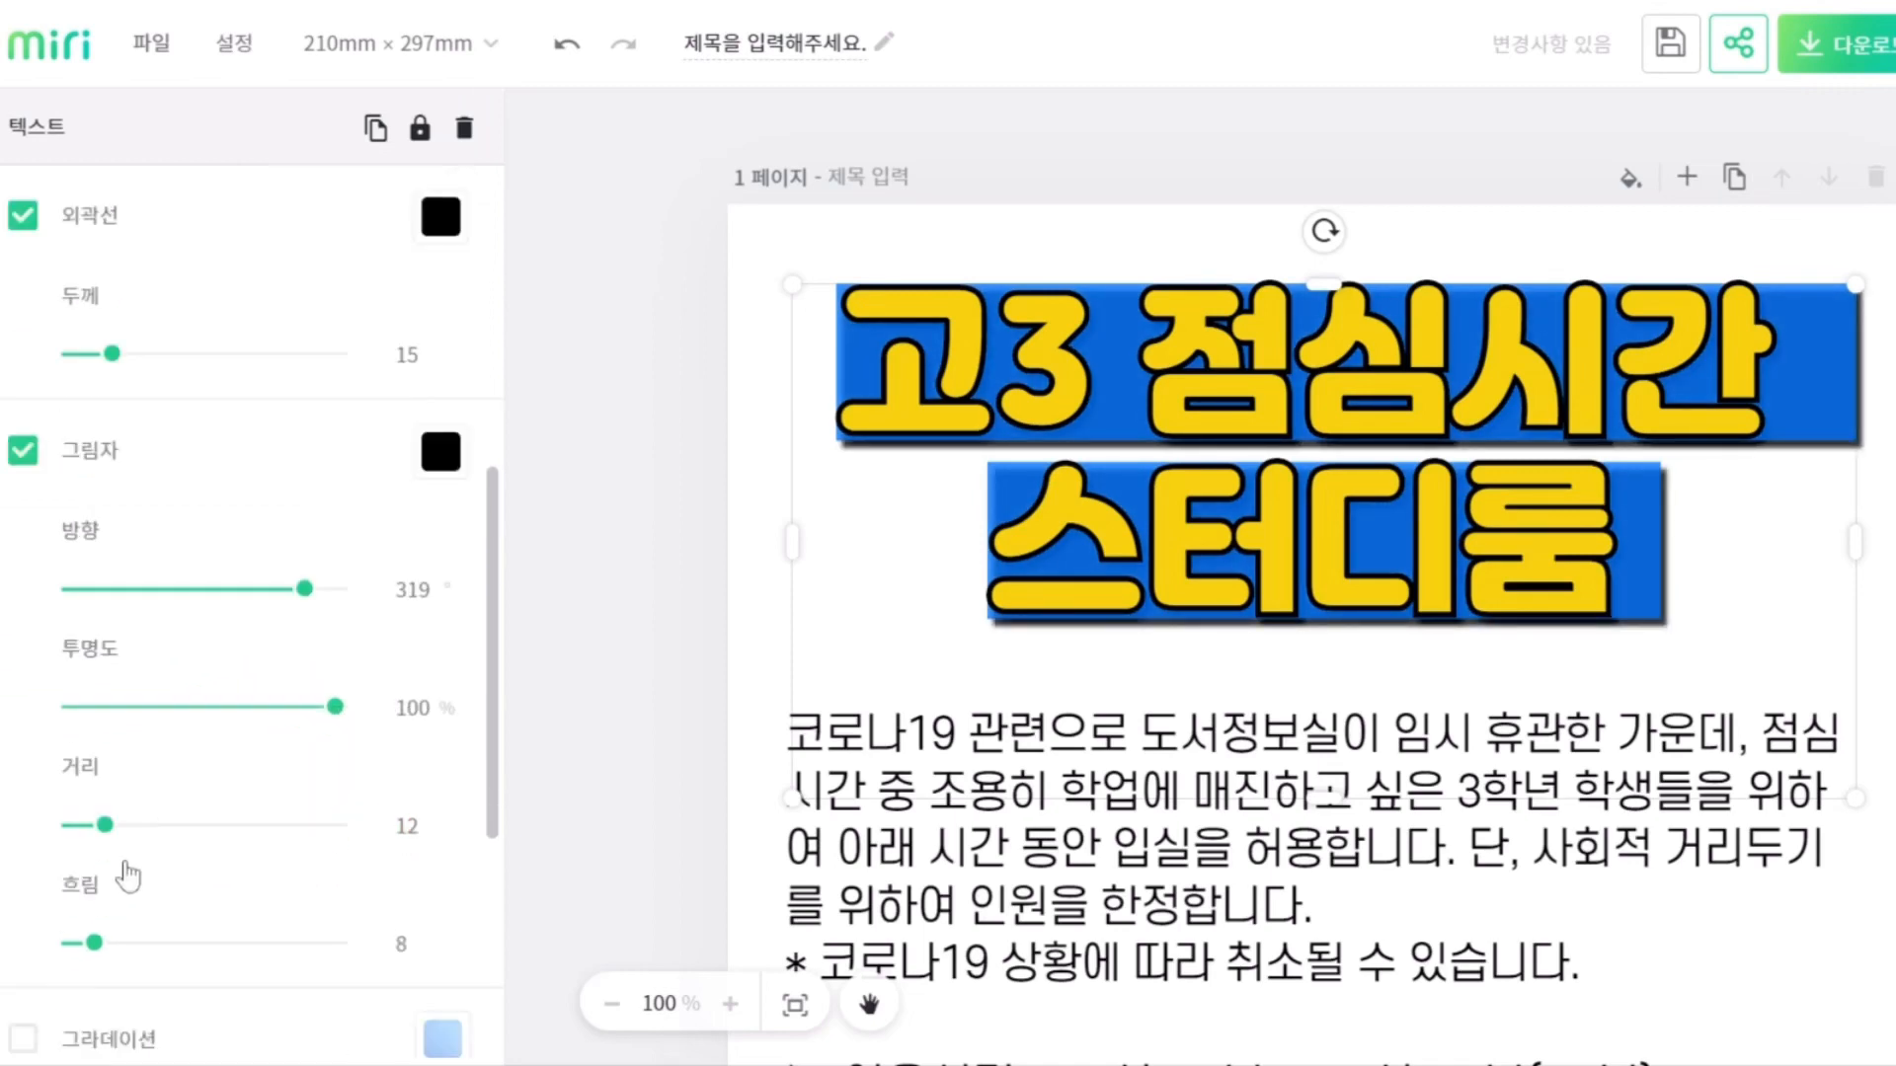
left_click_drag(91, 933, 59, 933)
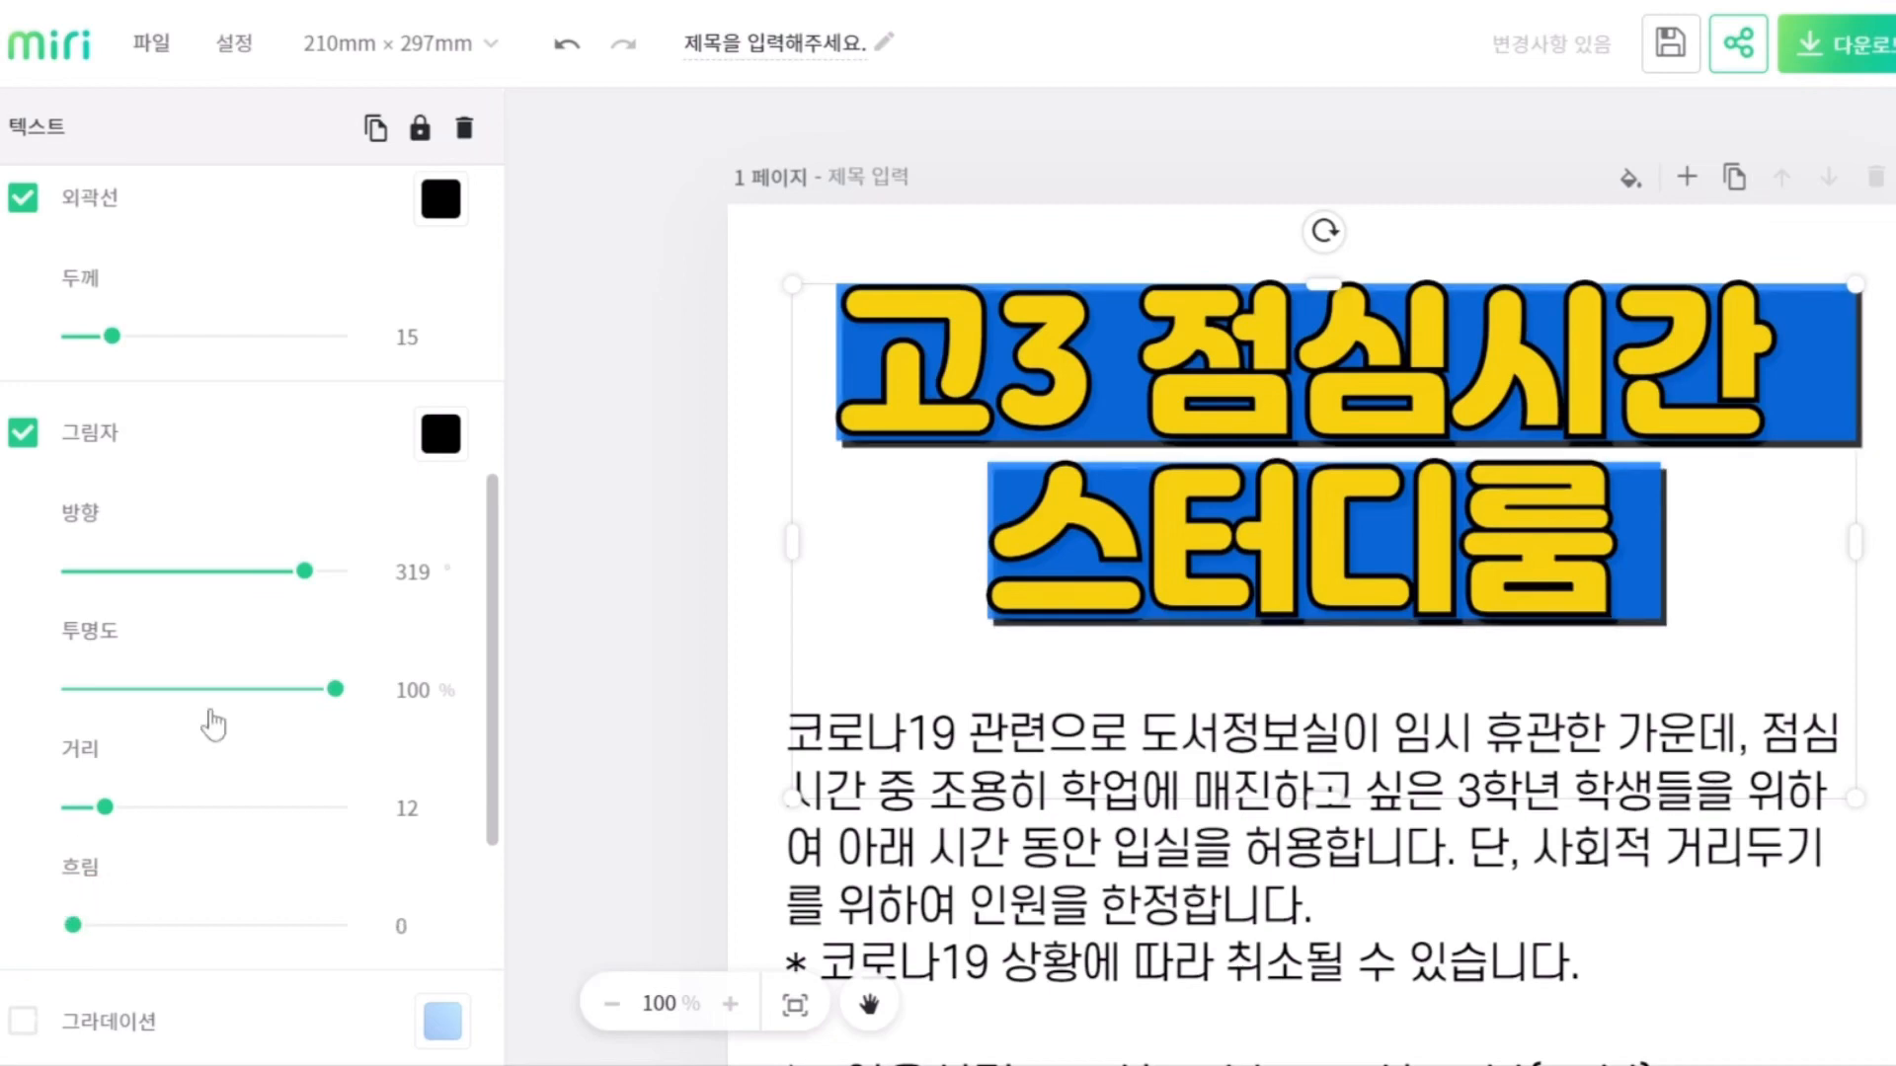
left_click_drag(106, 812, 143, 812)
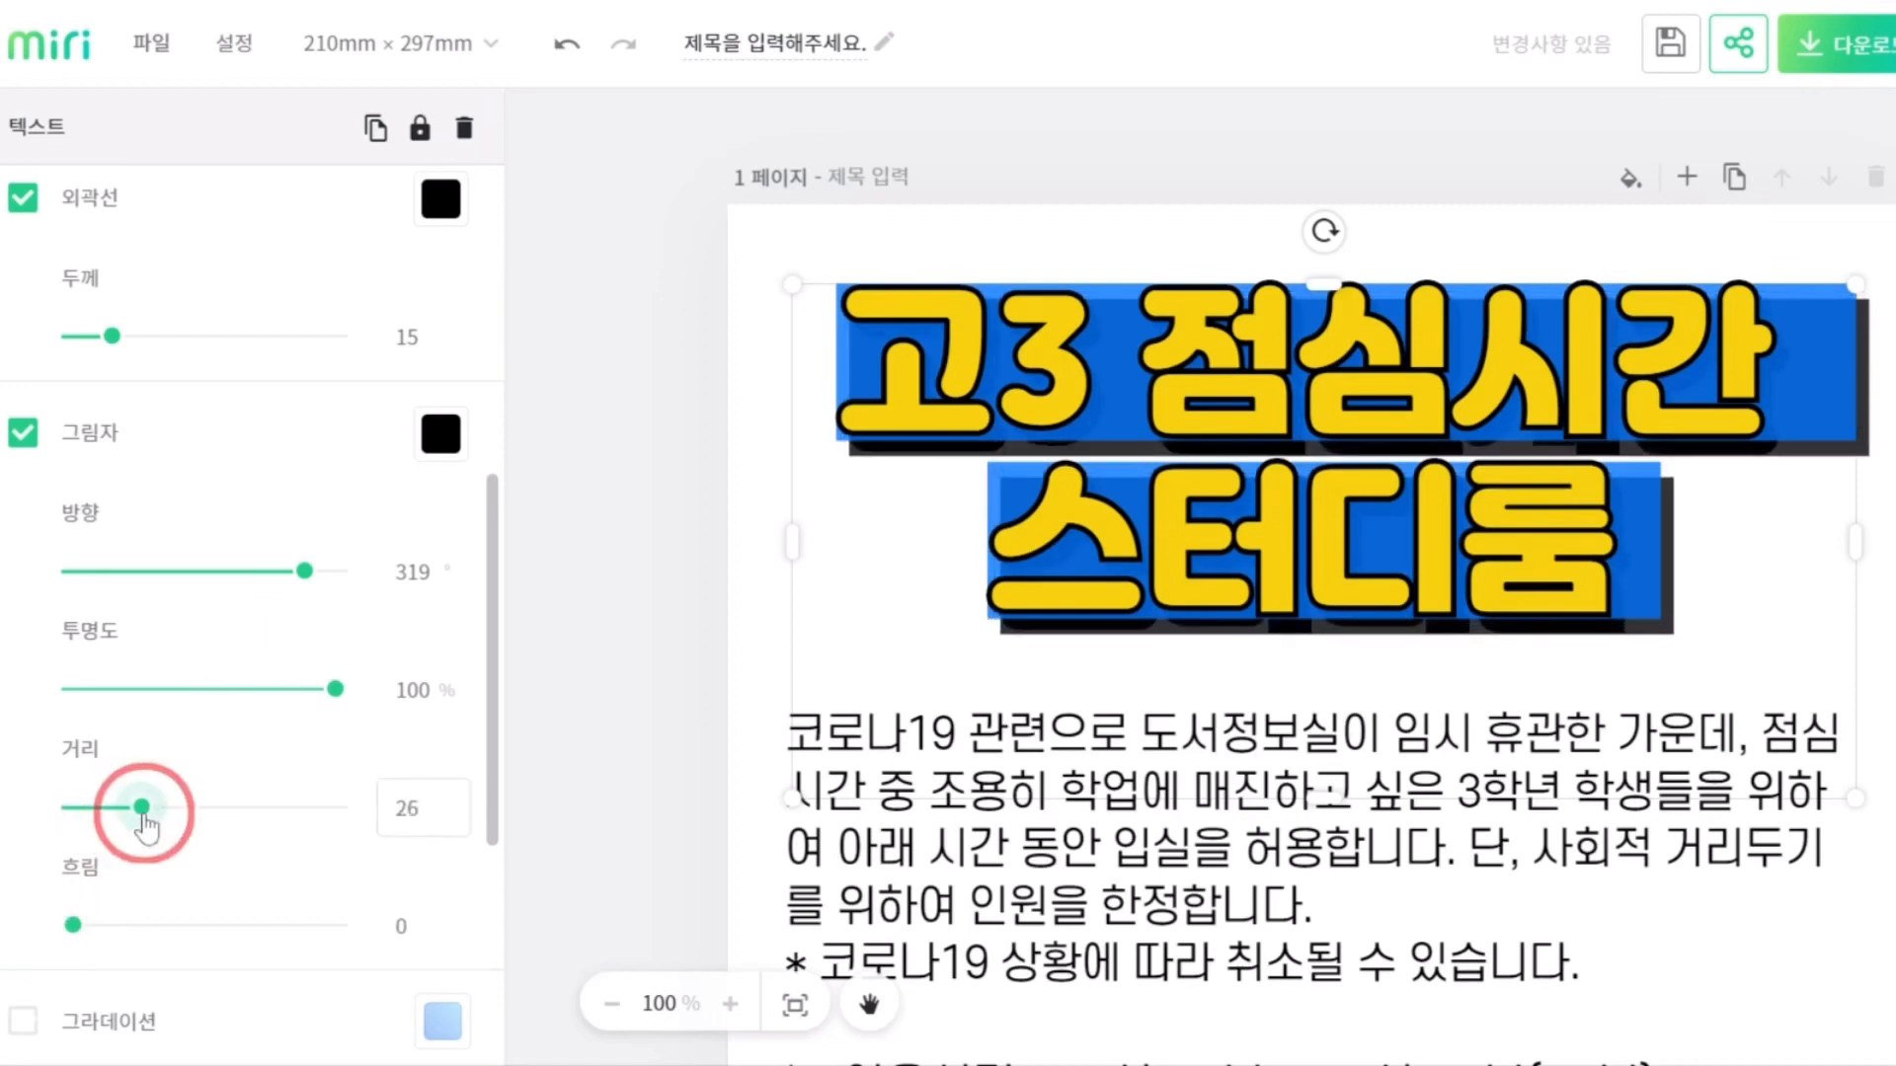
left_click(594, 758)
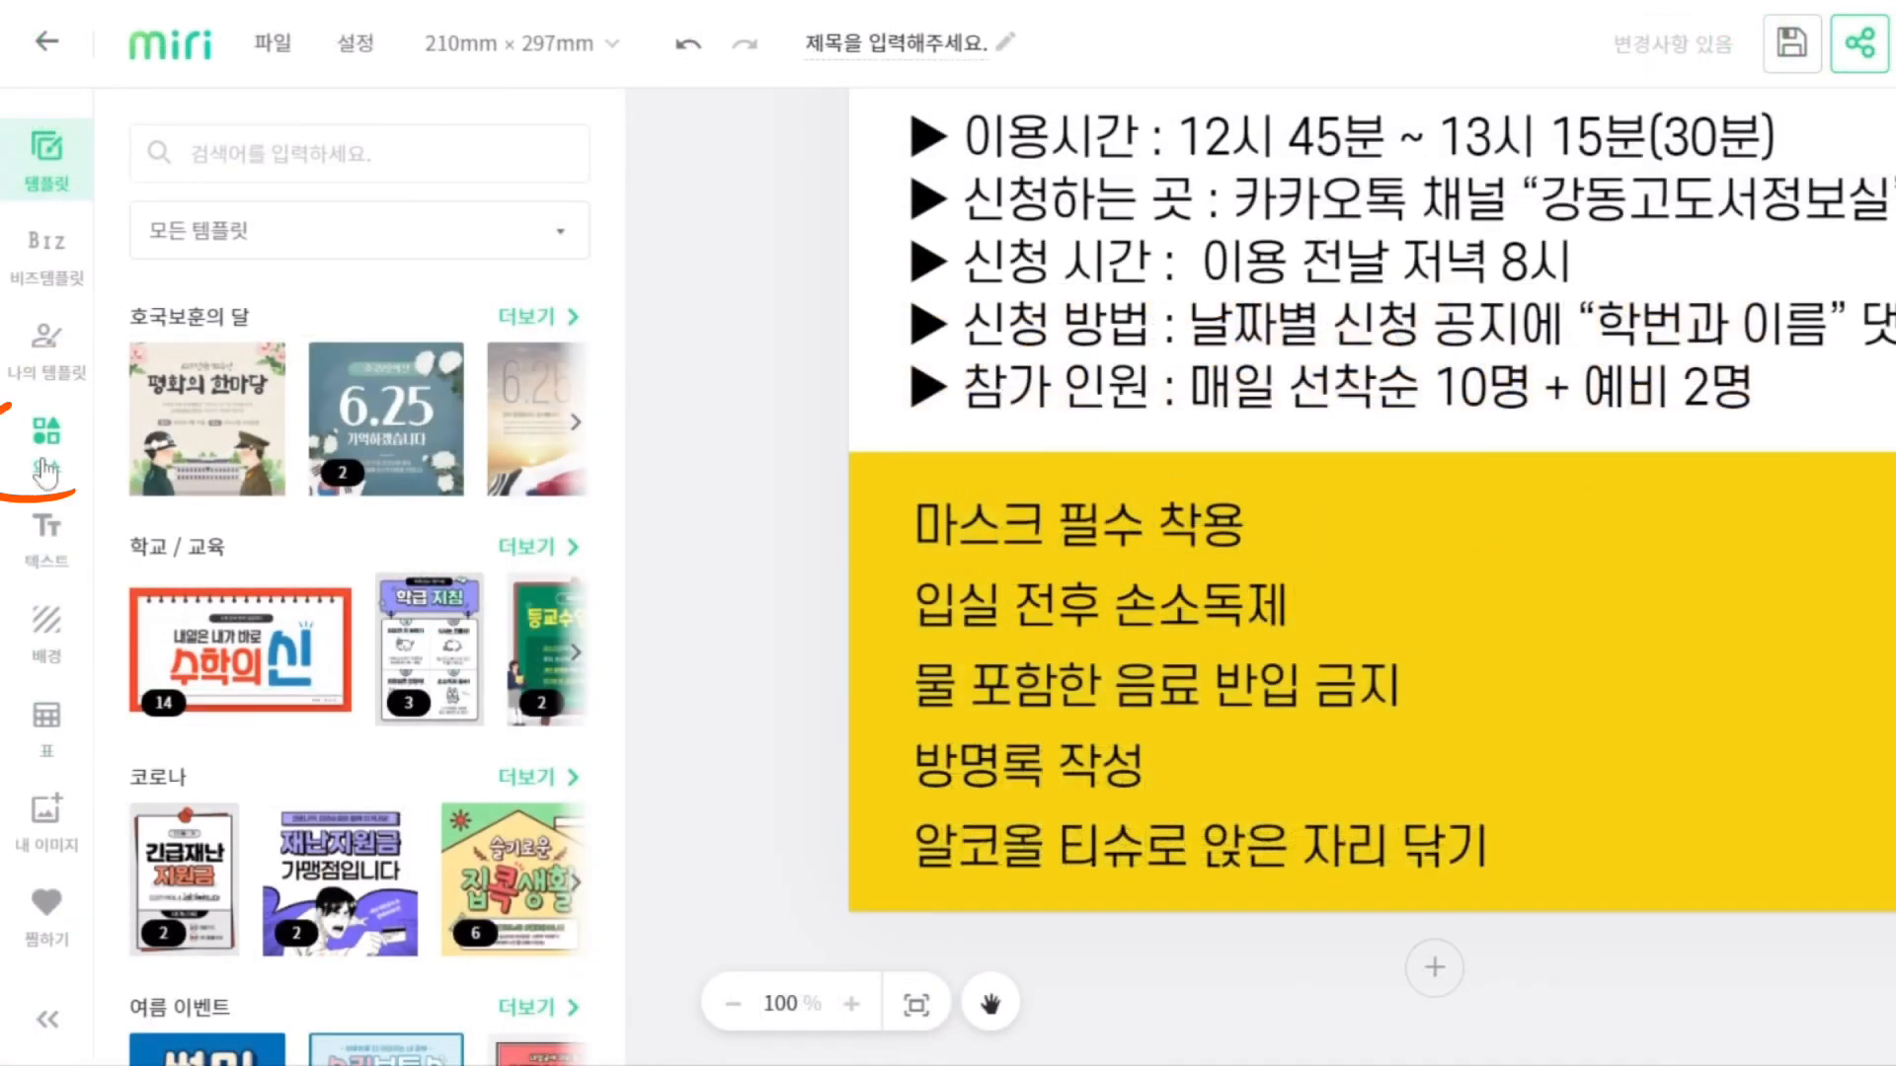
Search the illustrations for 마스크 and insert the masked person in a grey hoodie holding a blank sign
left_click(47, 439)
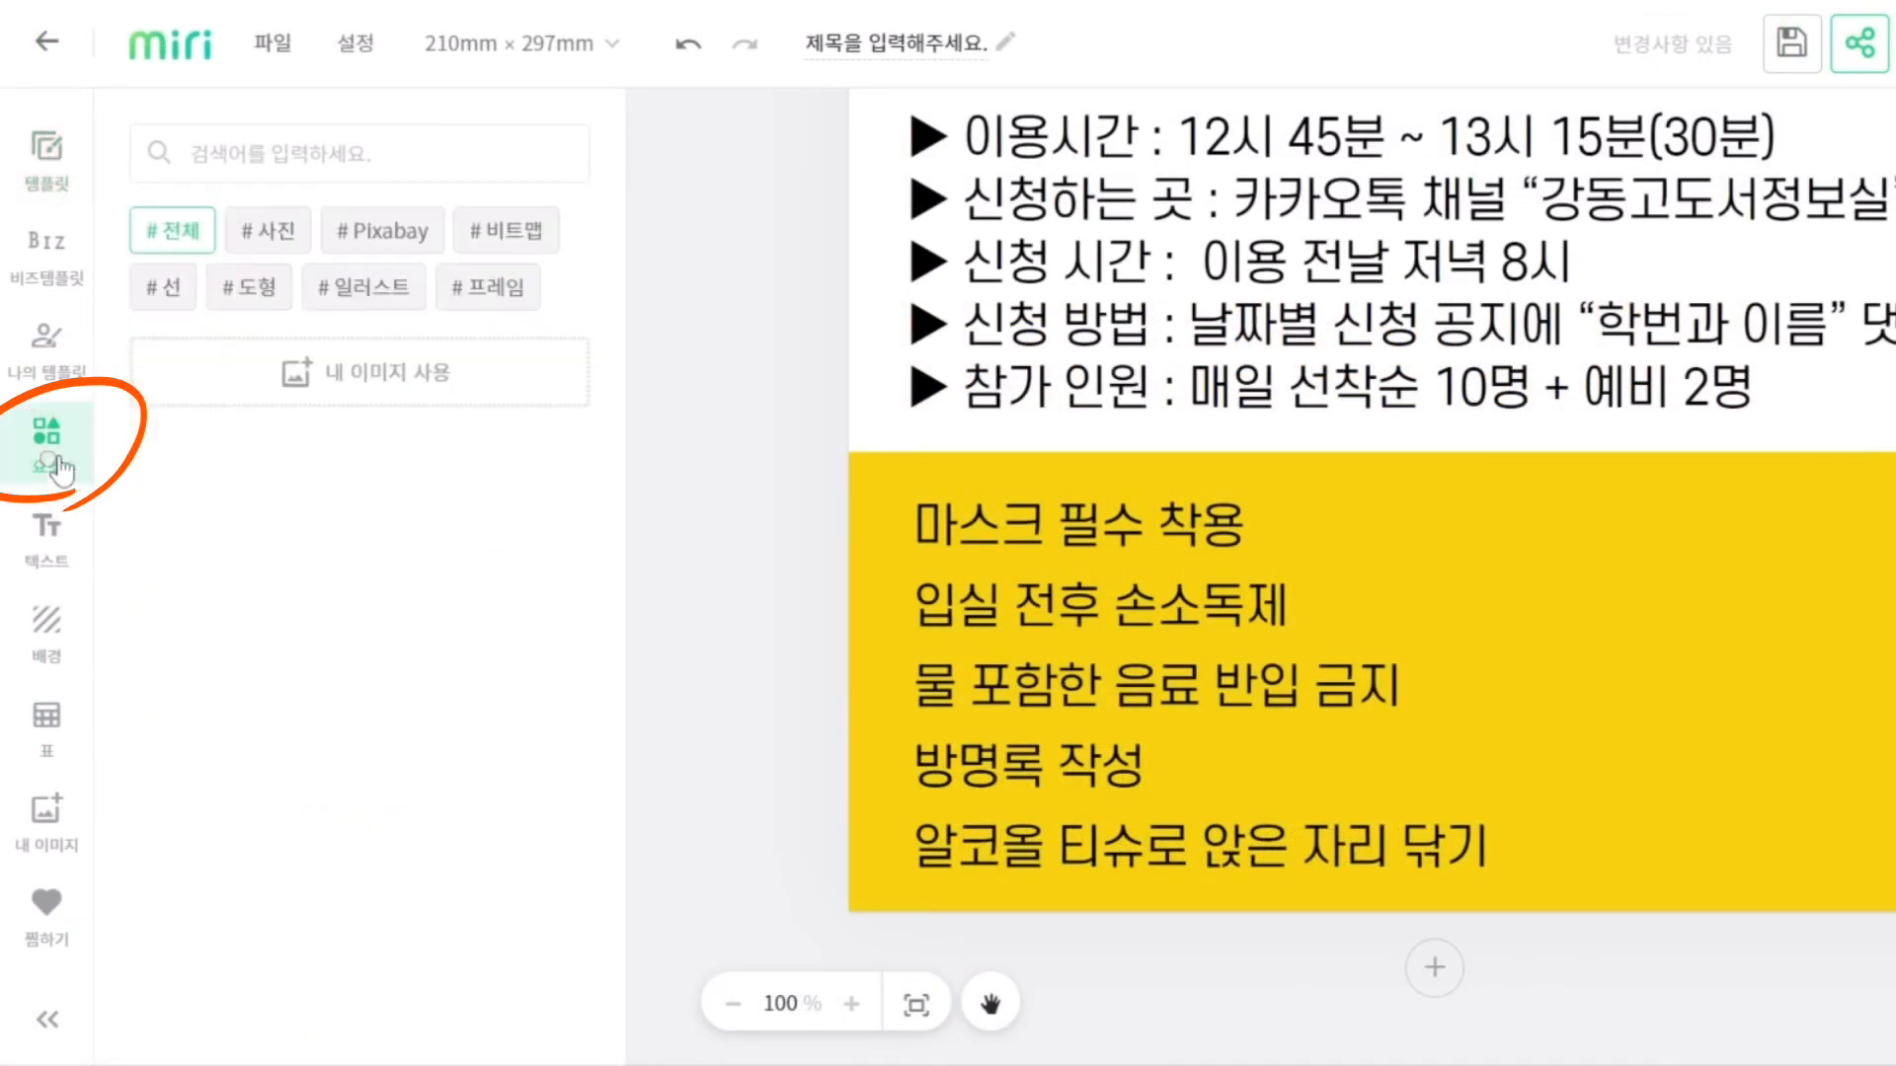
left_click(363, 299)
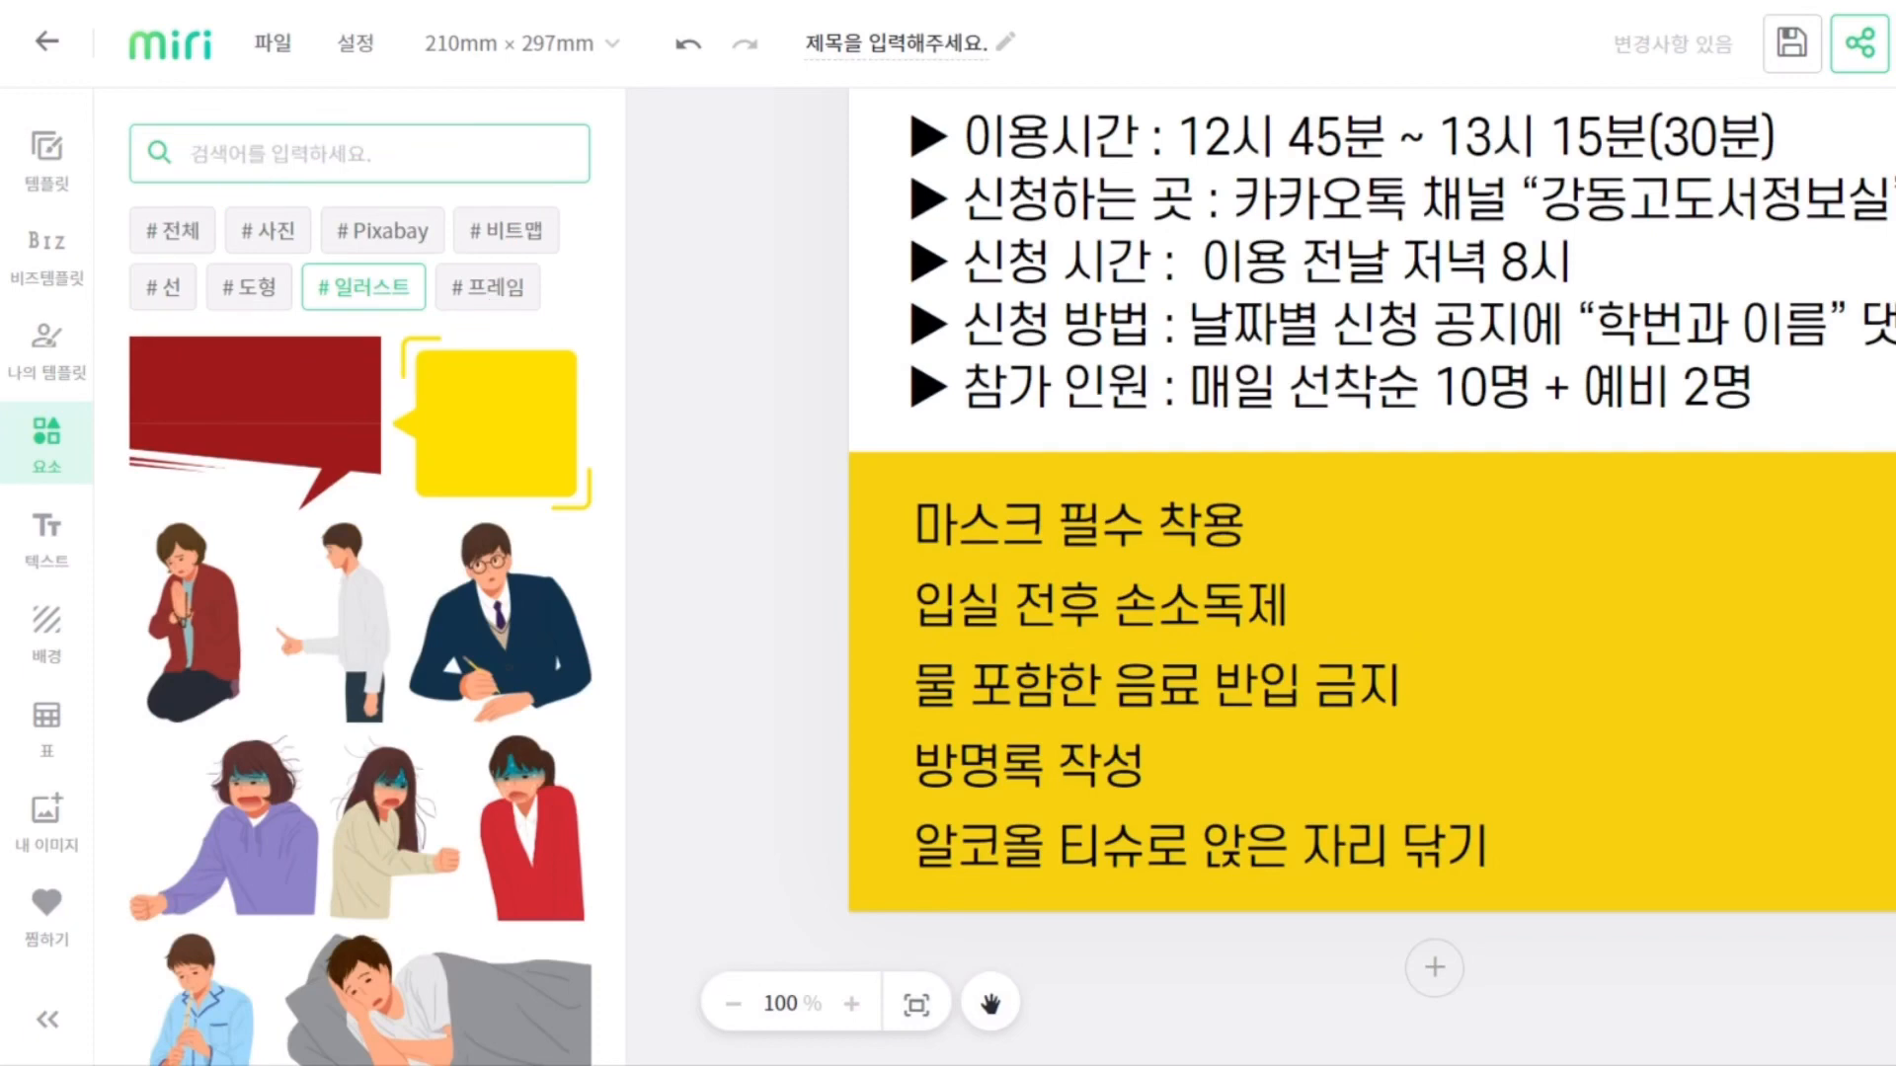
key("Return")
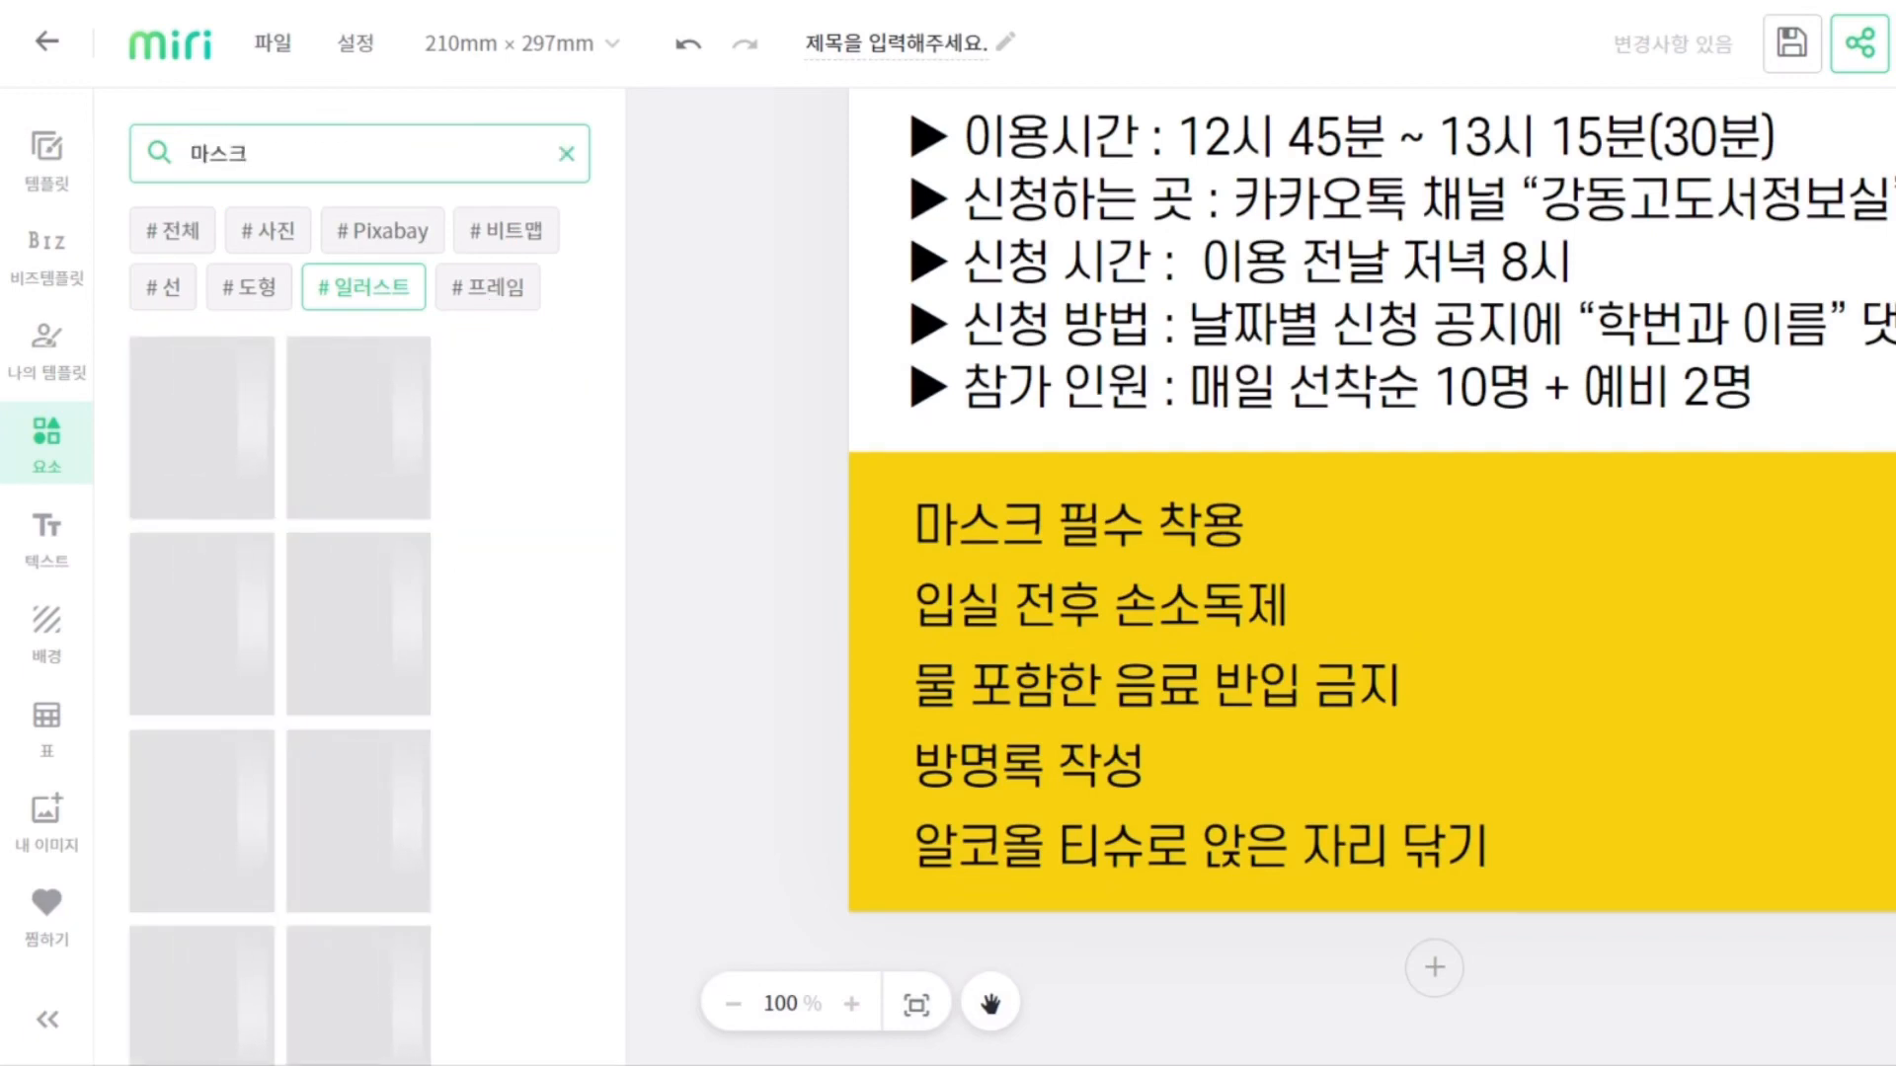
scroll(434, 548, "down", 6)
scroll(435, 548, "down", 10)
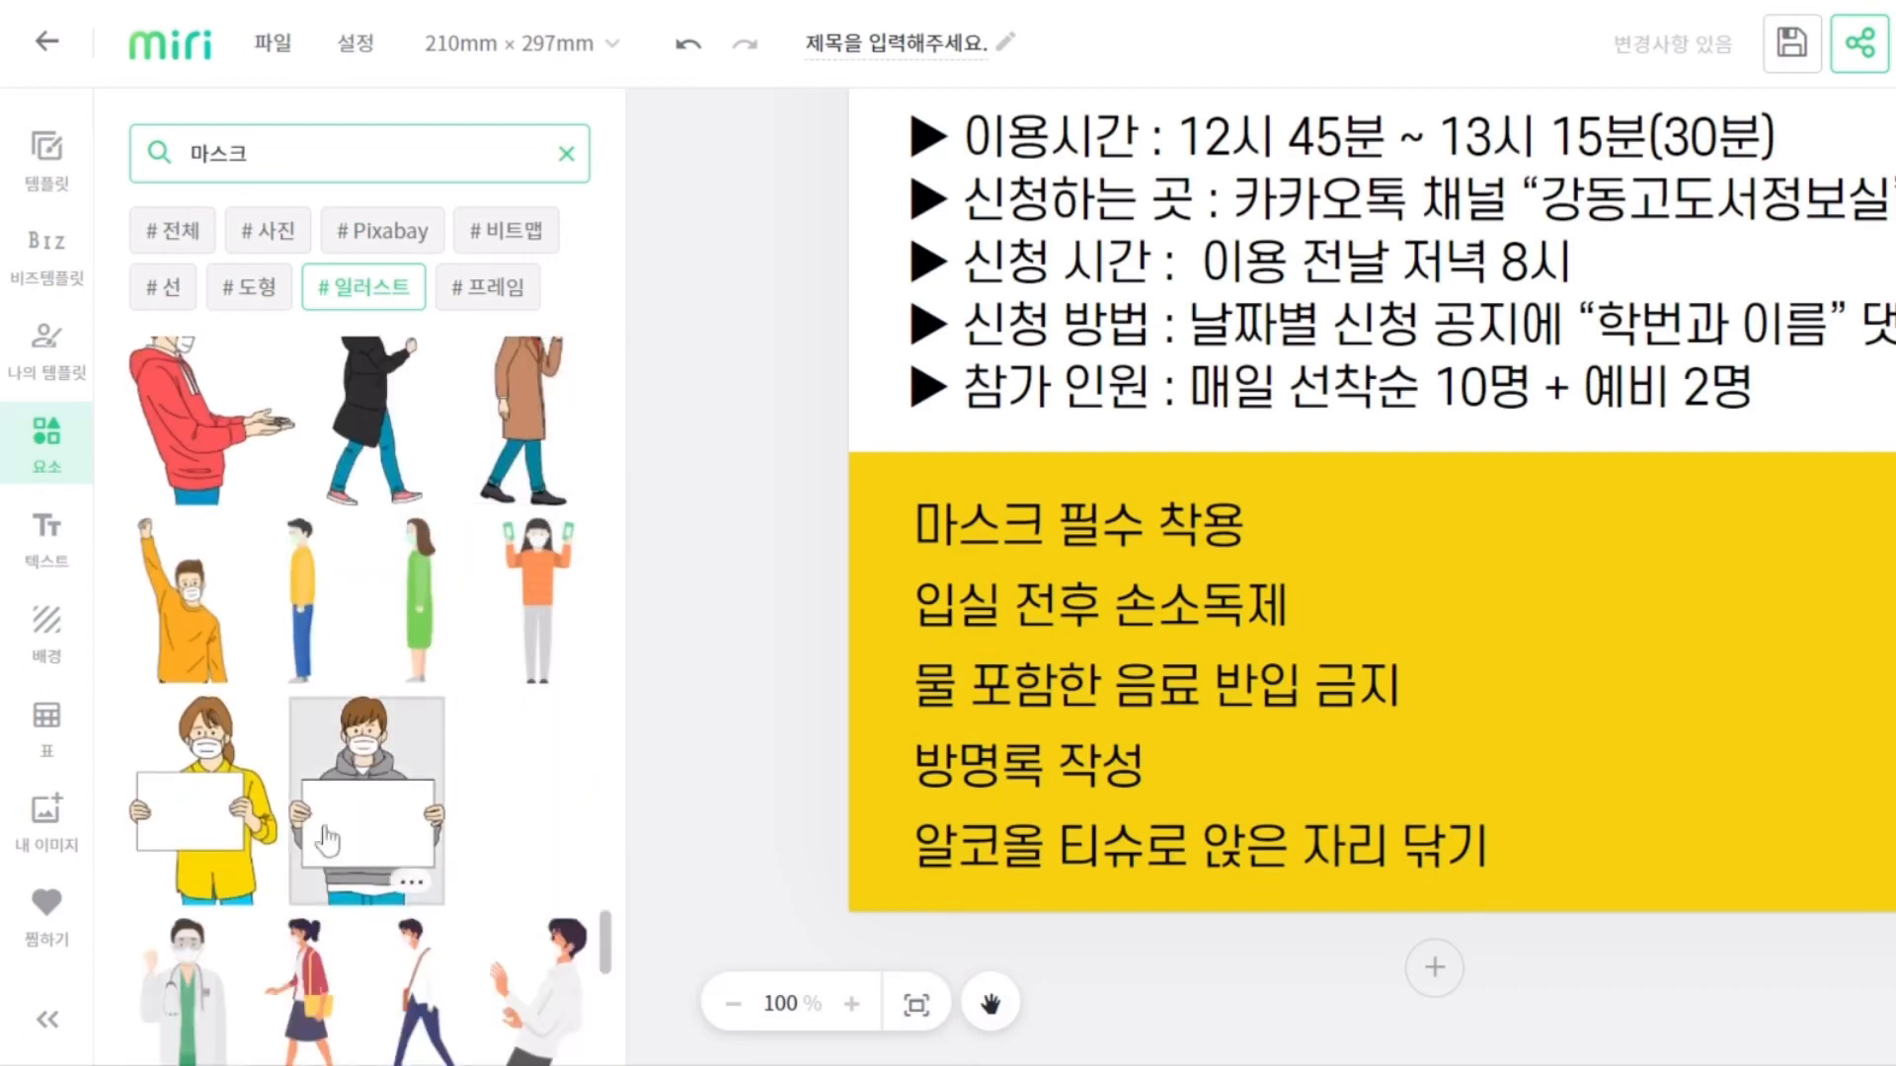
left_click(381, 837)
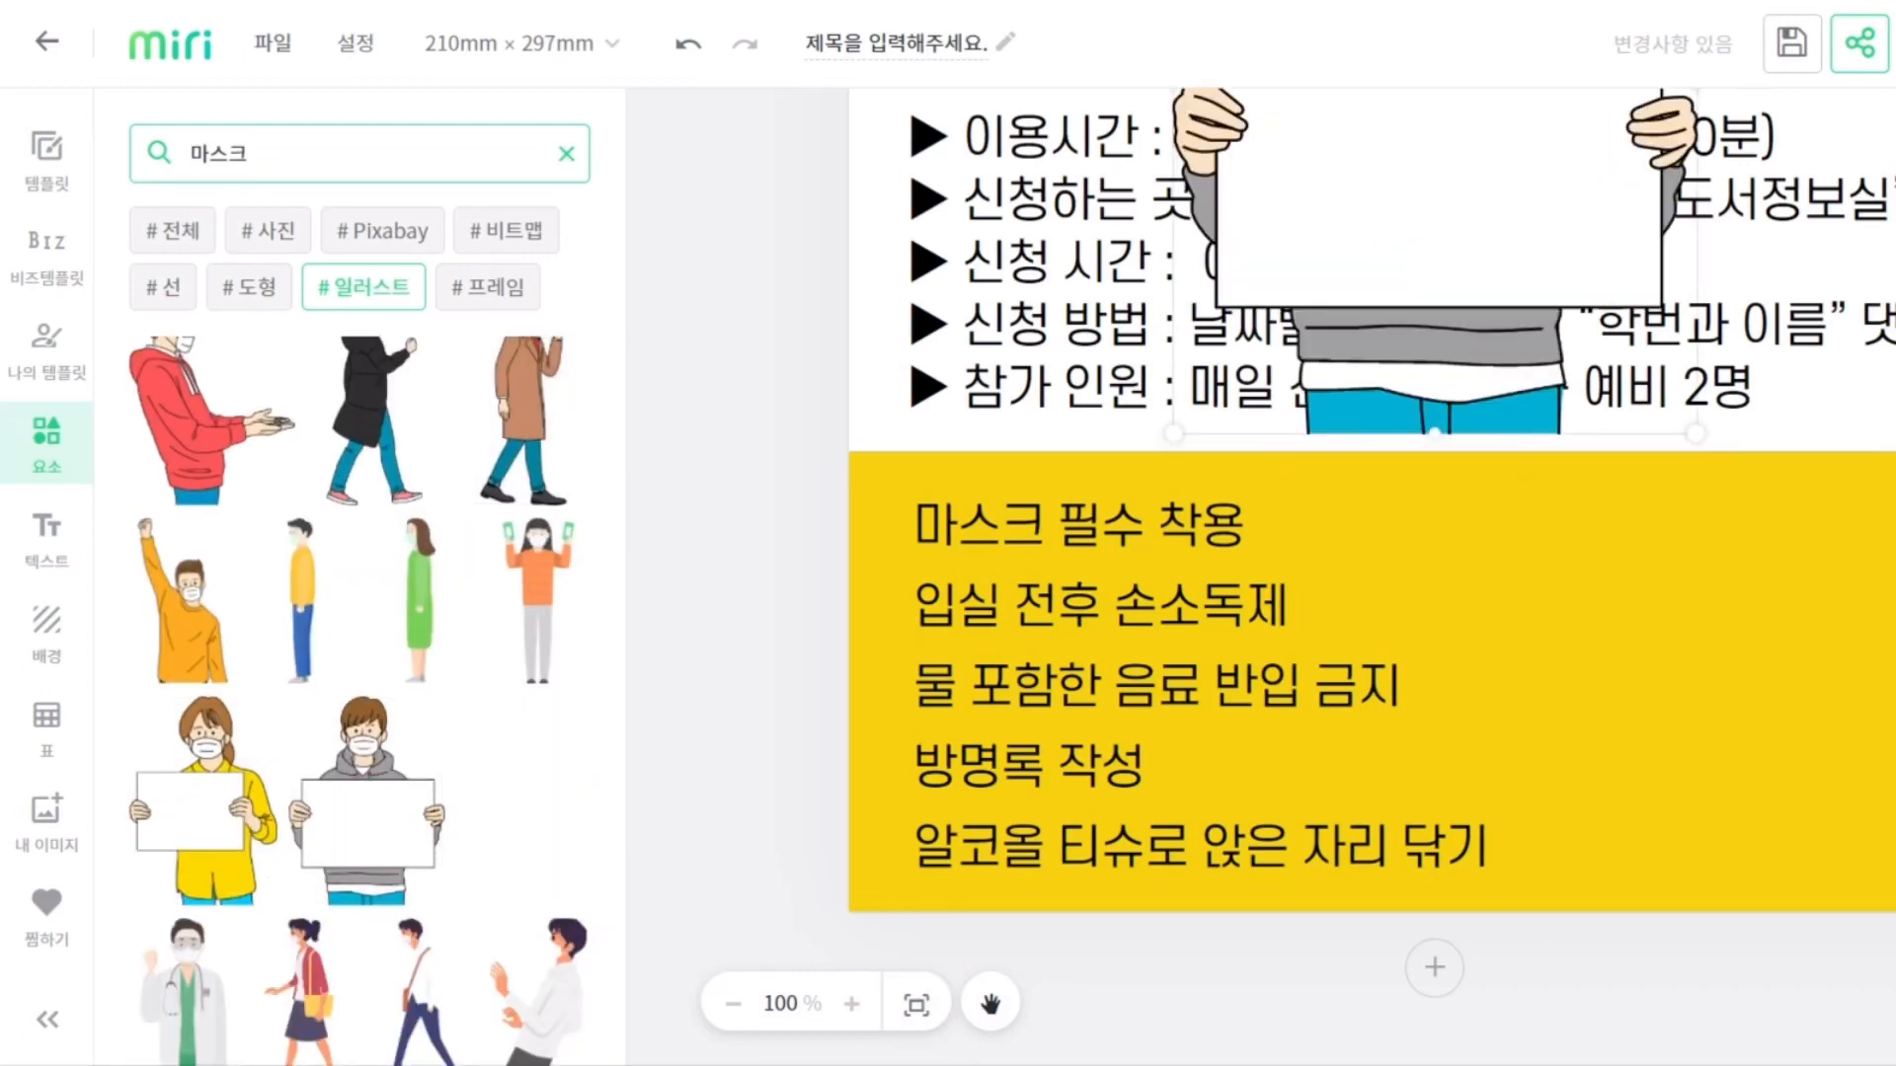
Move the masked person to the lower-right corner of the poster, with the blank sign over the yellow block
scroll(1284, 593, "up", 6)
left_click_drag(1322, 533, 1777, 871)
scroll(1777, 870, "down", 5)
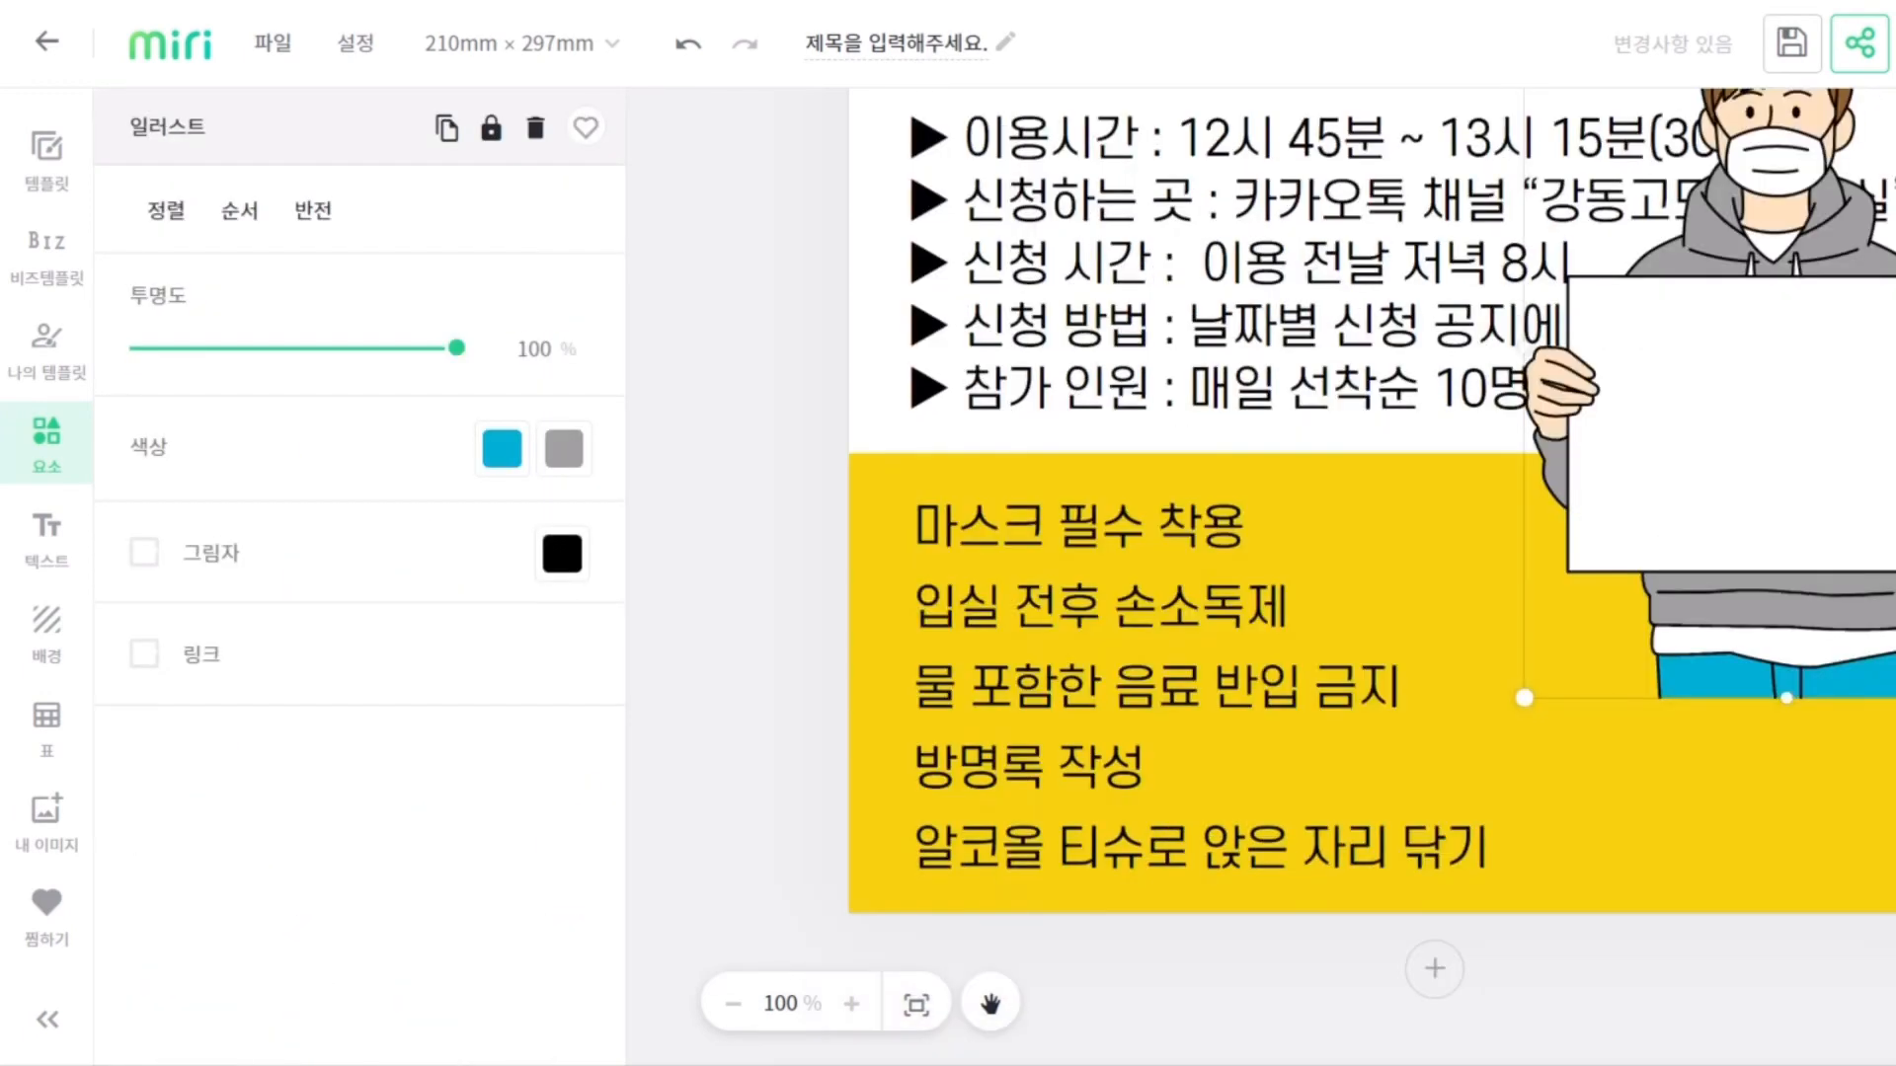
left_click(739, 1009)
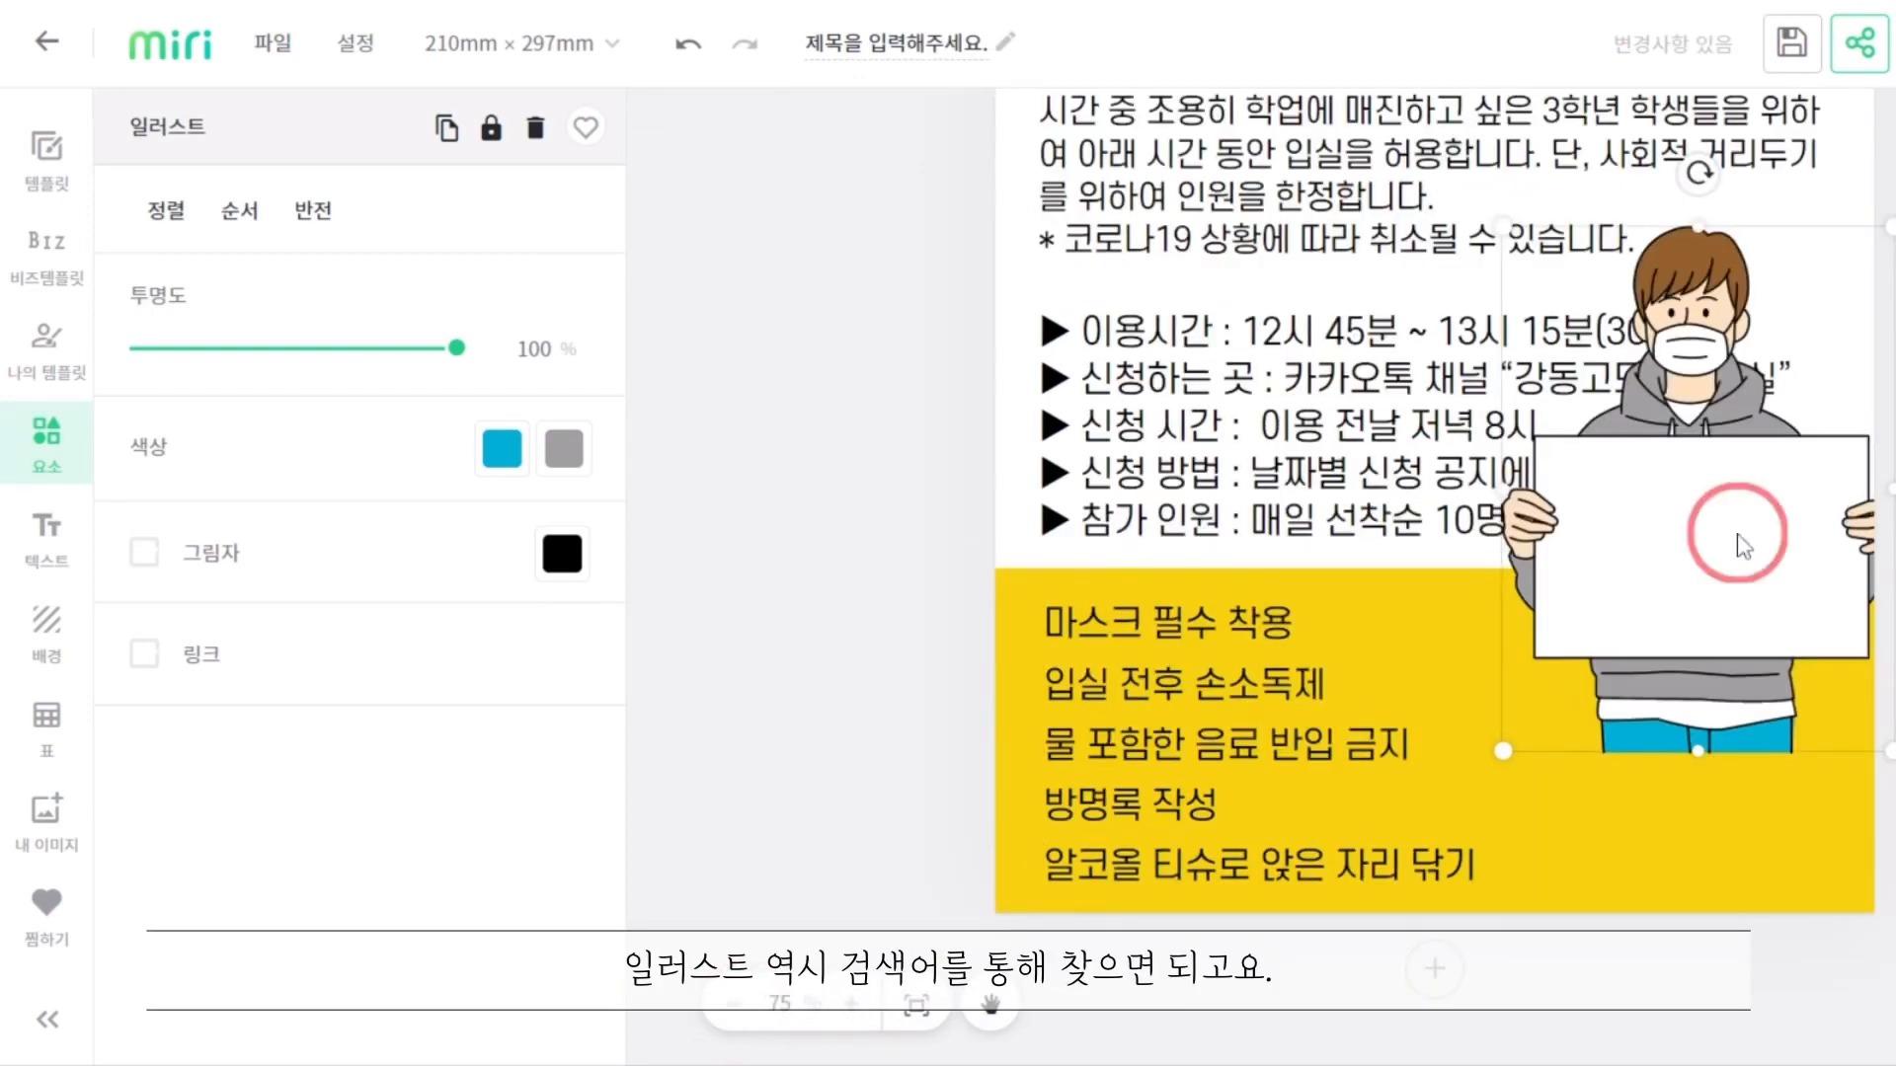
left_click_drag(1742, 546, 1720, 731)
Add a text box reading 고3 화이팅! on the blank sign held by the masked person
left_click(49, 541)
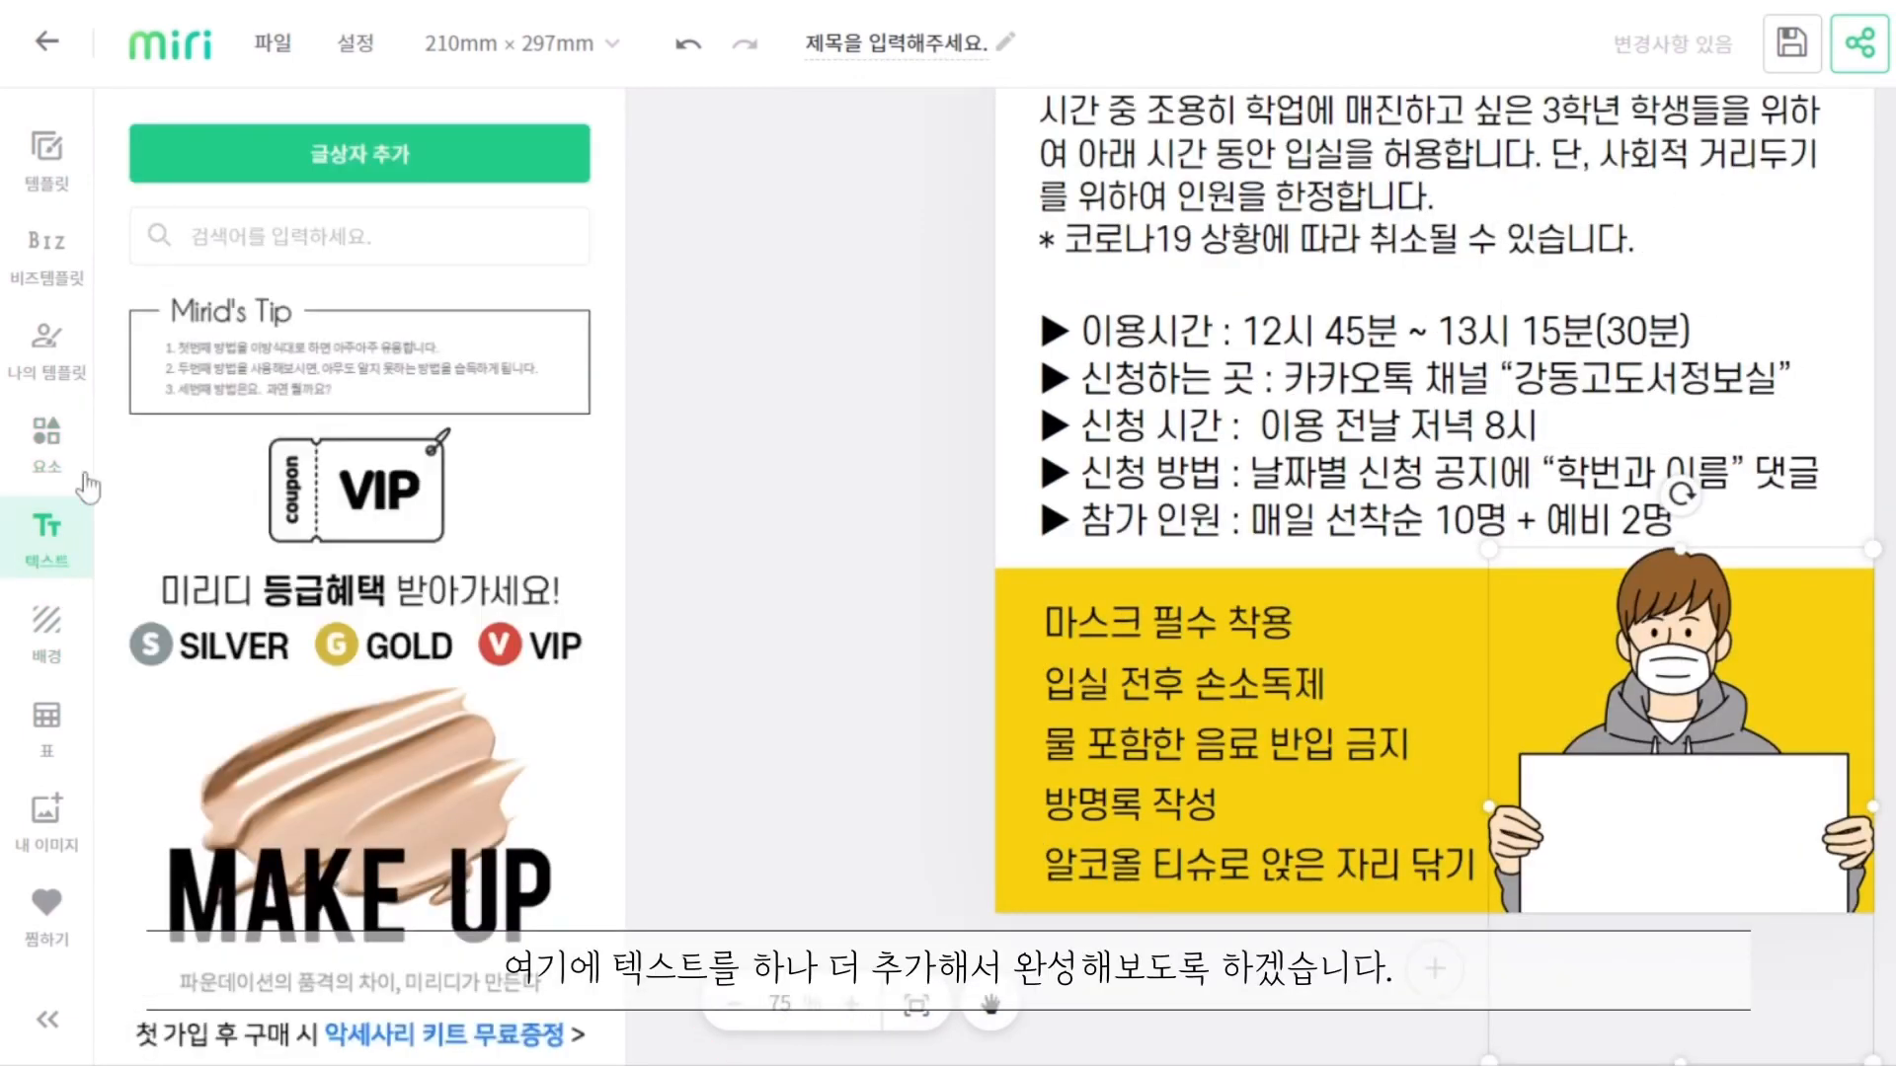
scroll(344, 464, "down", 8)
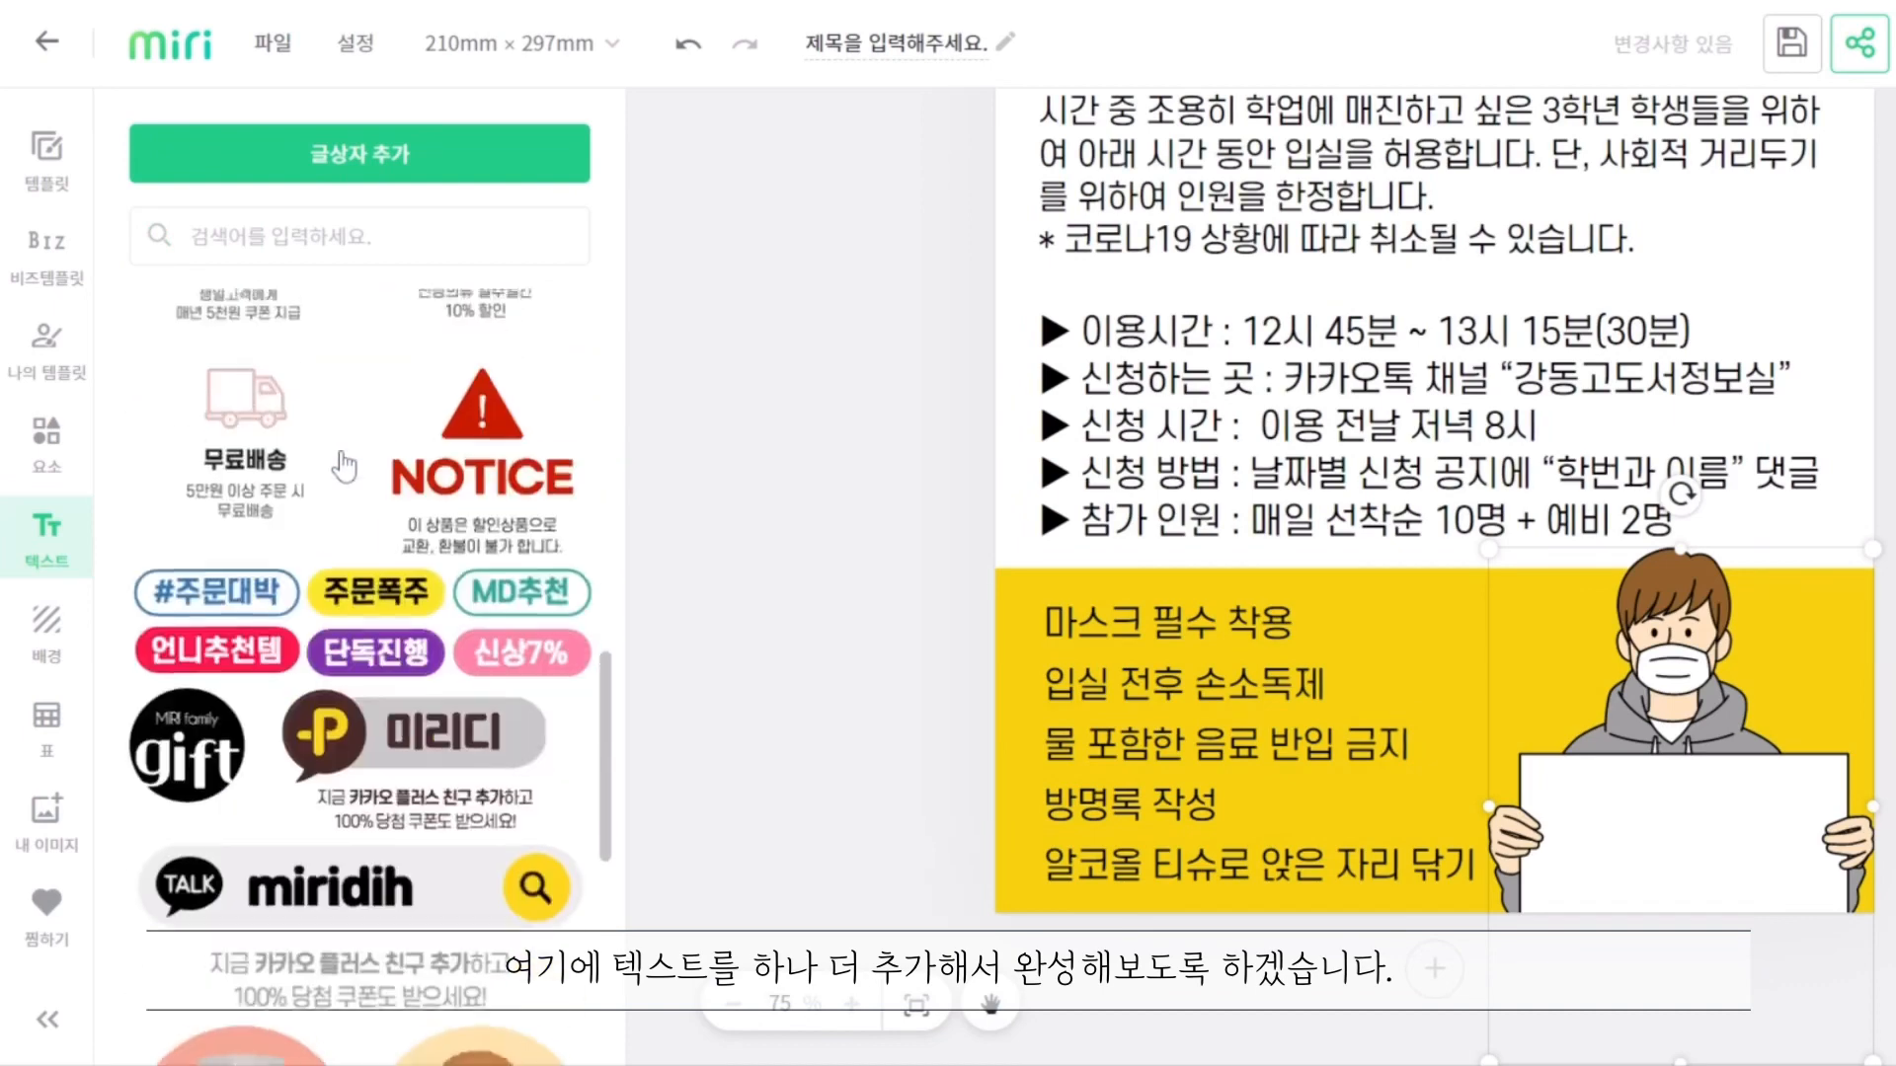
scroll(343, 464, "down", 10)
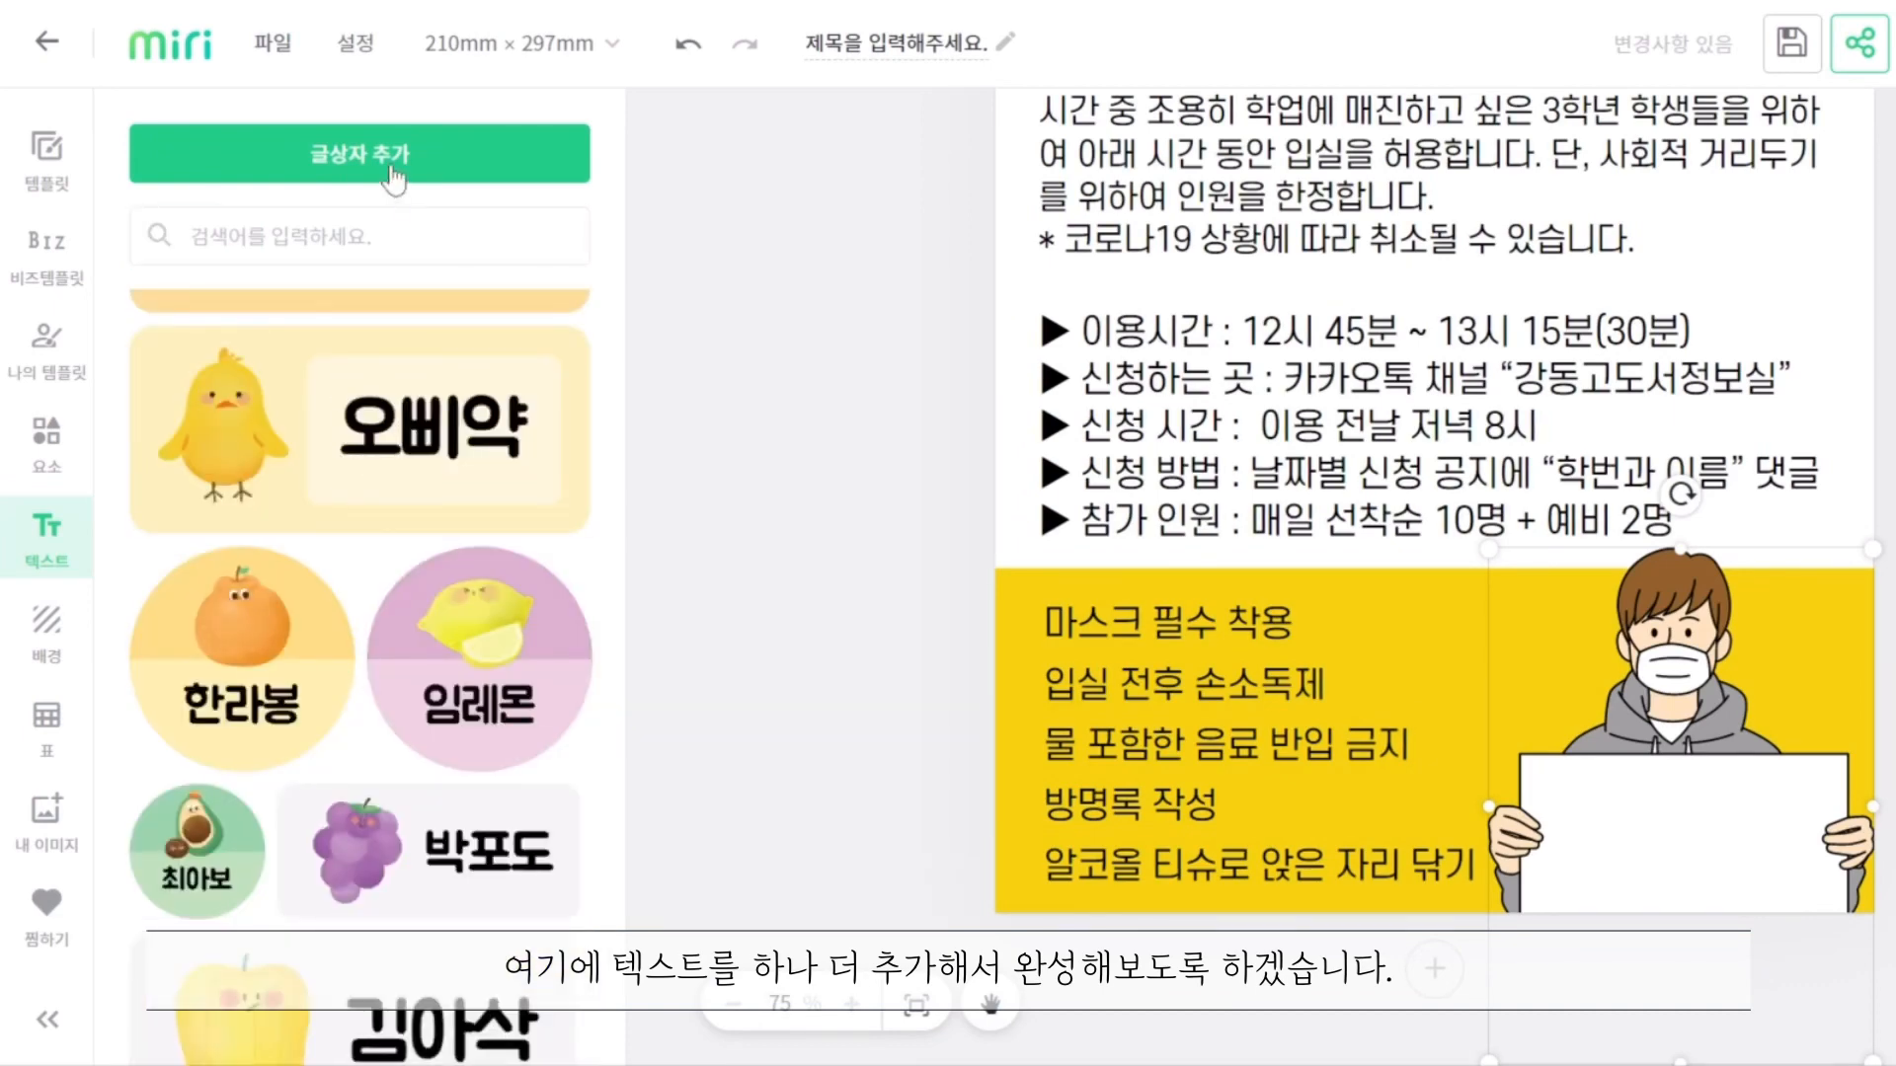
left_click(391, 163)
left_click_drag(1434, 291, 1681, 840)
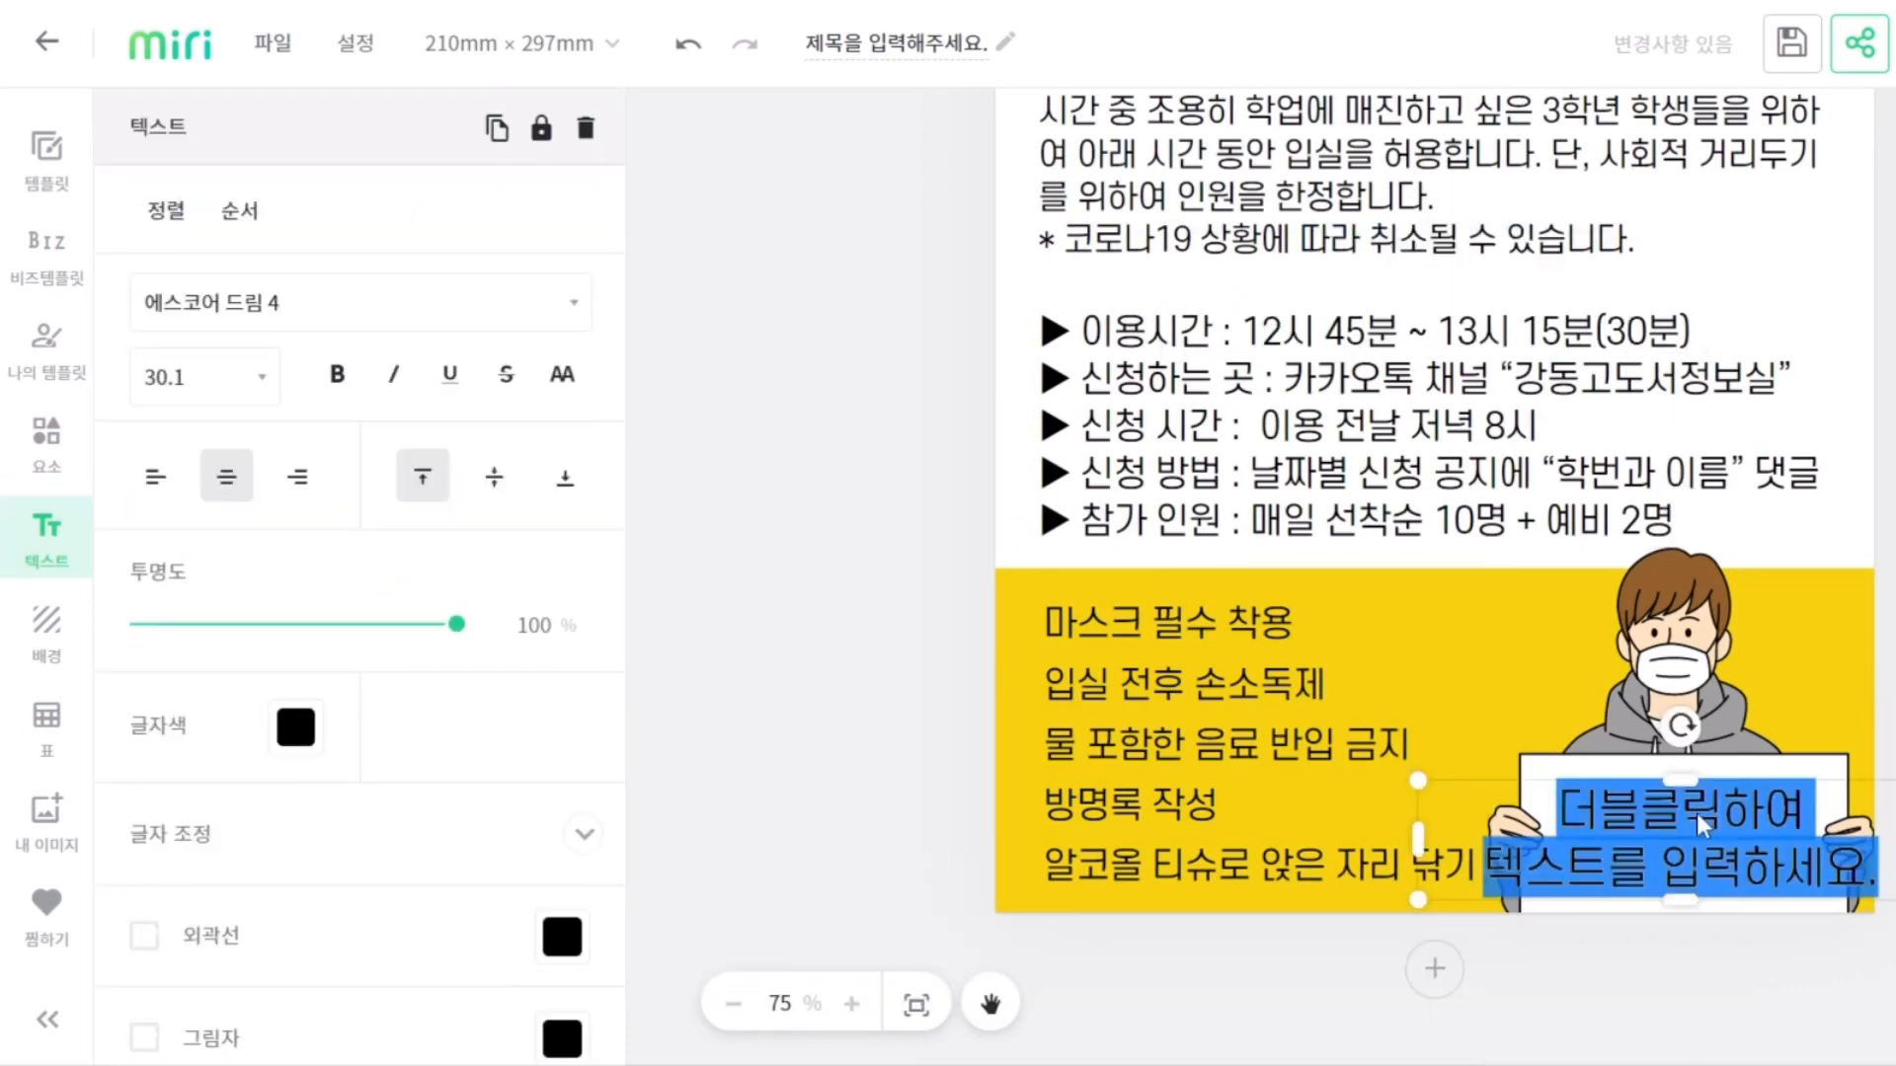
type("고3 화이팅!")
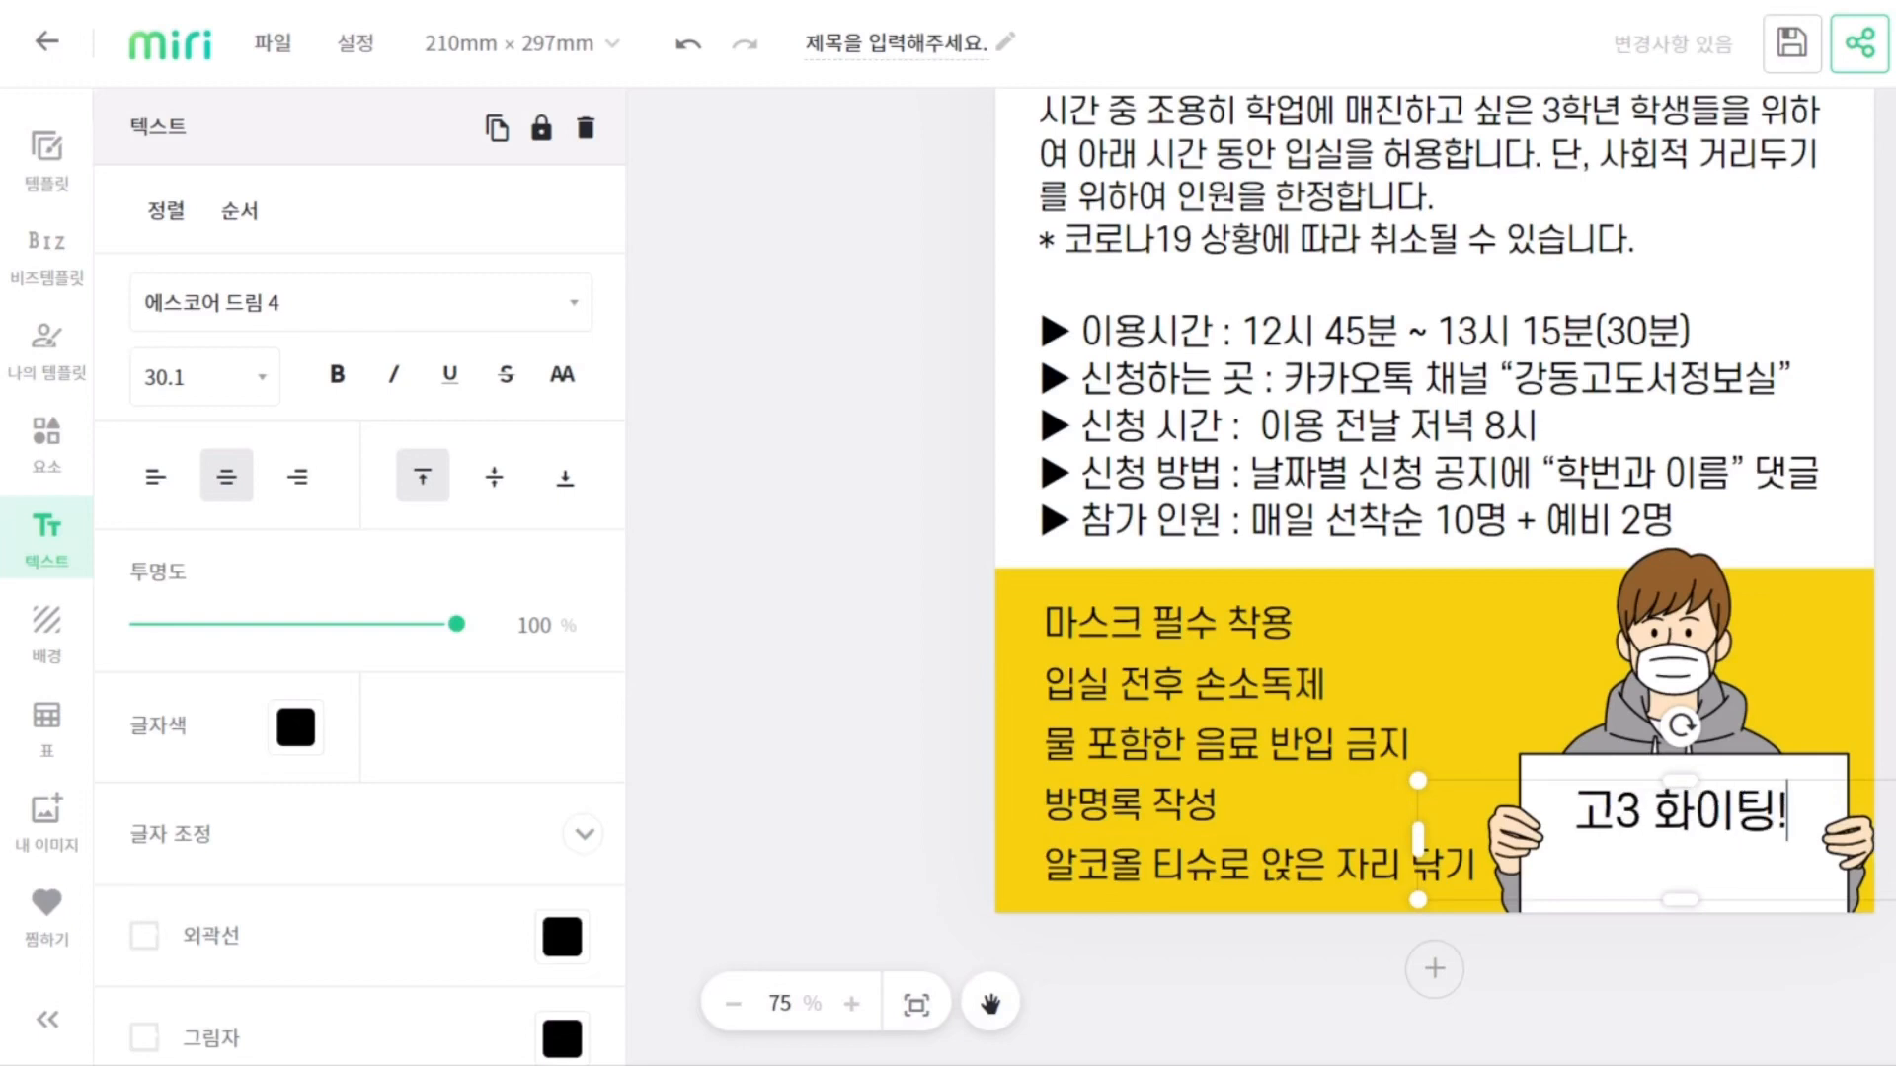
Set the 고3 화이팅! text to the font 여기어때 잘난체 OTF and shift it down on the sign
left_click(570, 308)
scroll(365, 531, "down", 3)
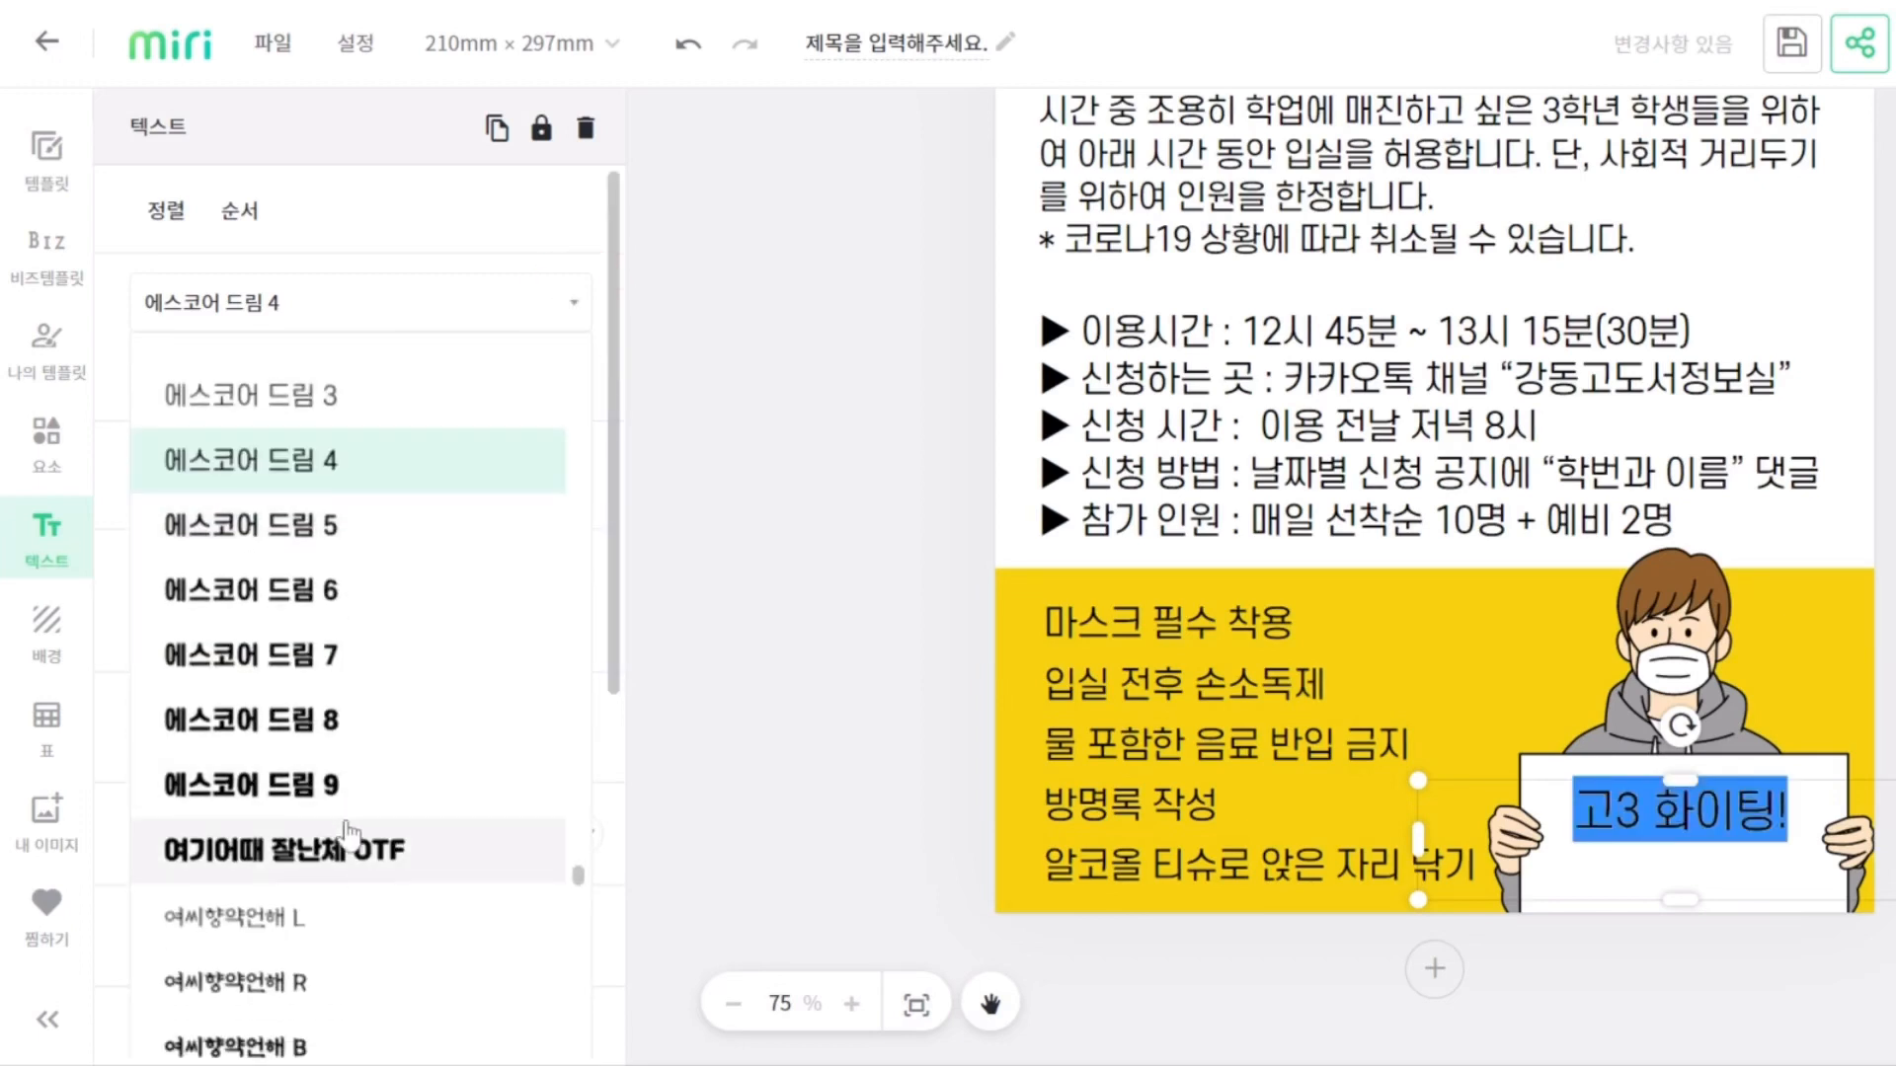
left_click(361, 855)
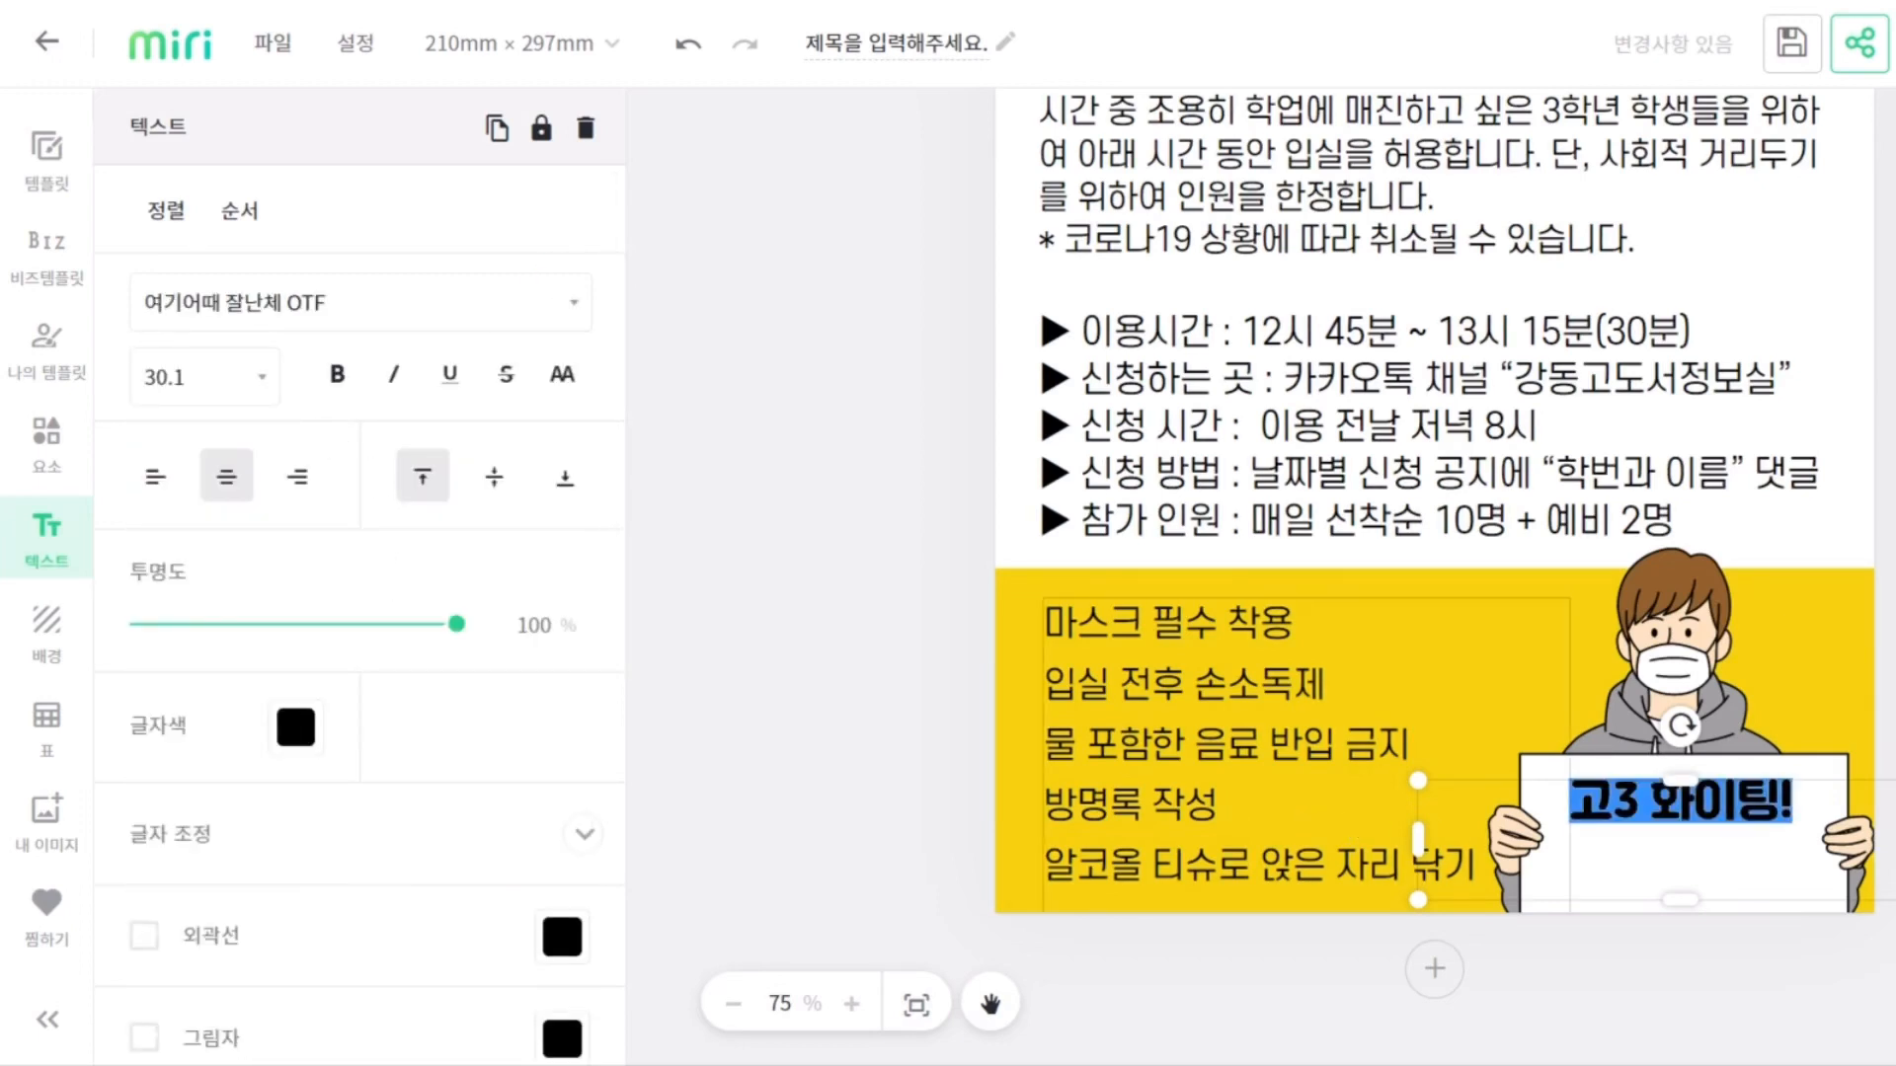
left_click(1757, 988)
left_click_drag(1698, 791, 1698, 830)
left_click(923, 1005)
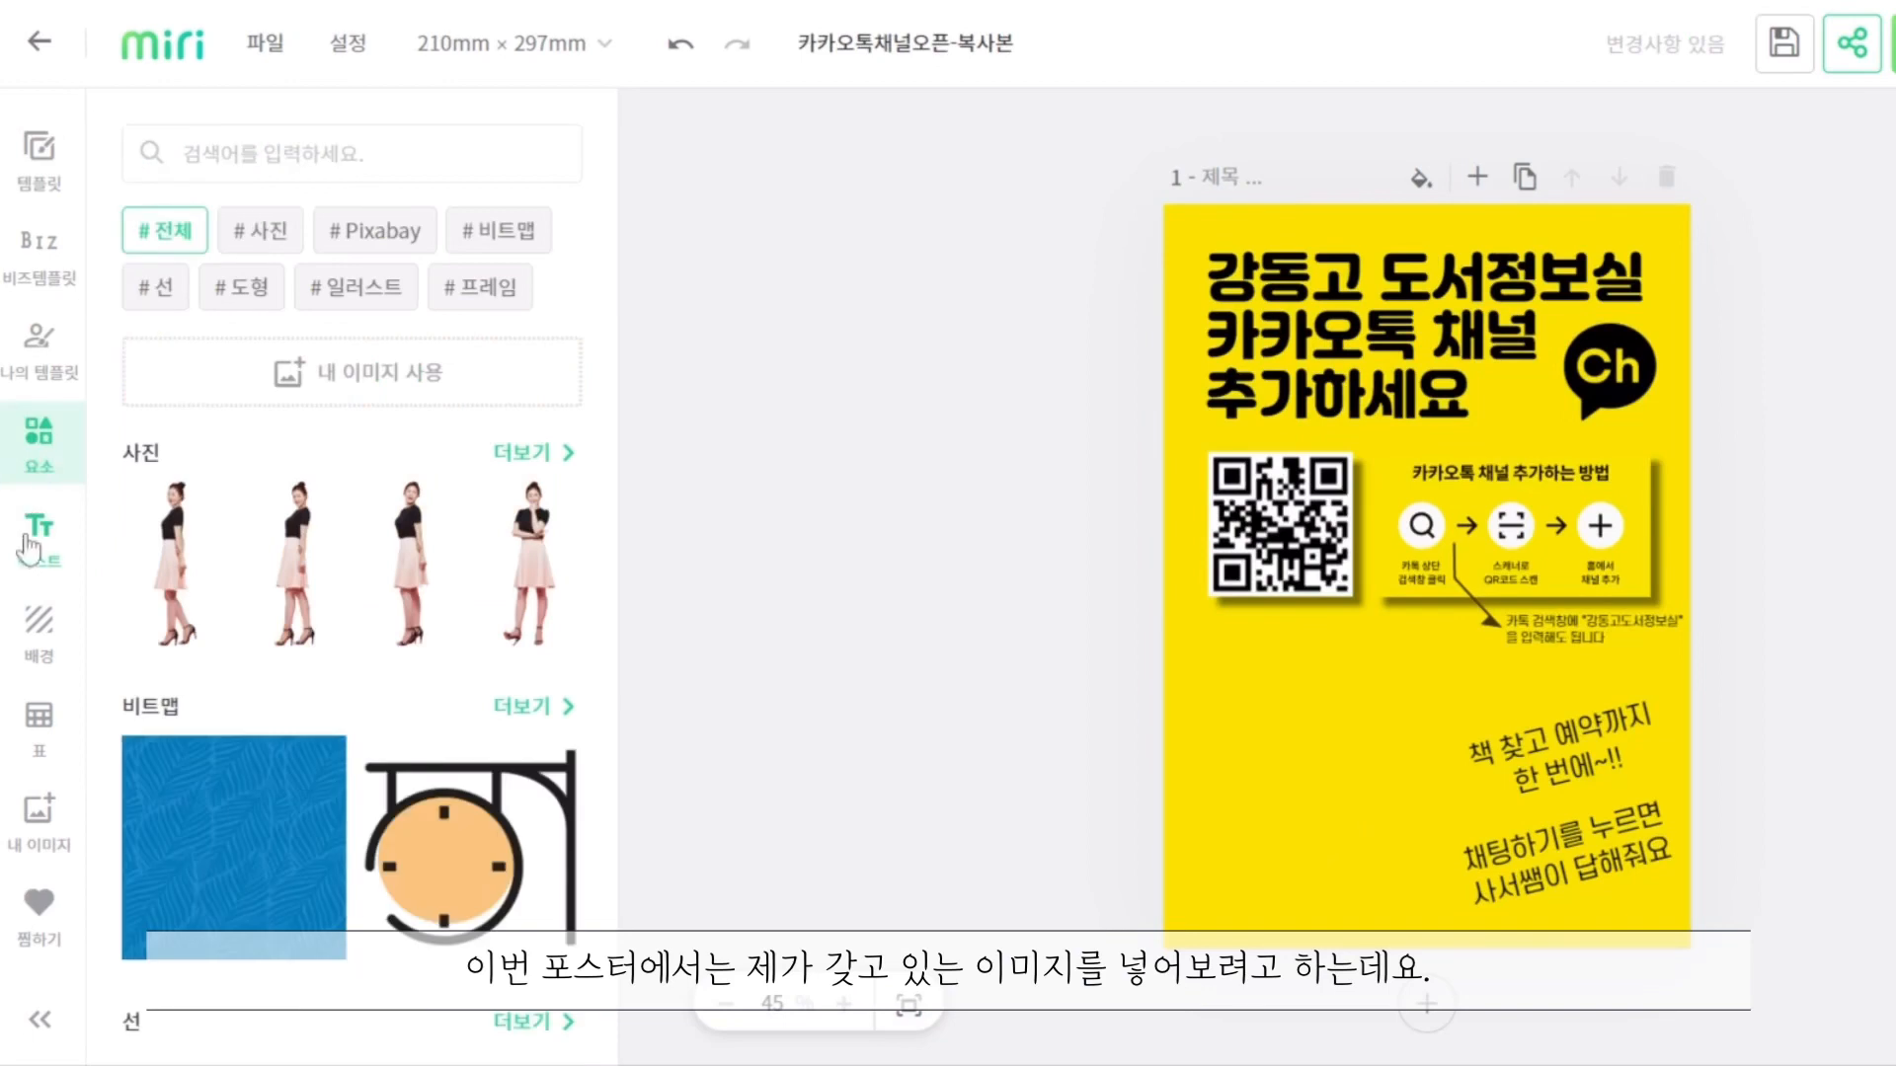
On the KakaoTalk channel poster, place the uploaded channel screenshot in the empty area below the QR code
left_click(31, 847)
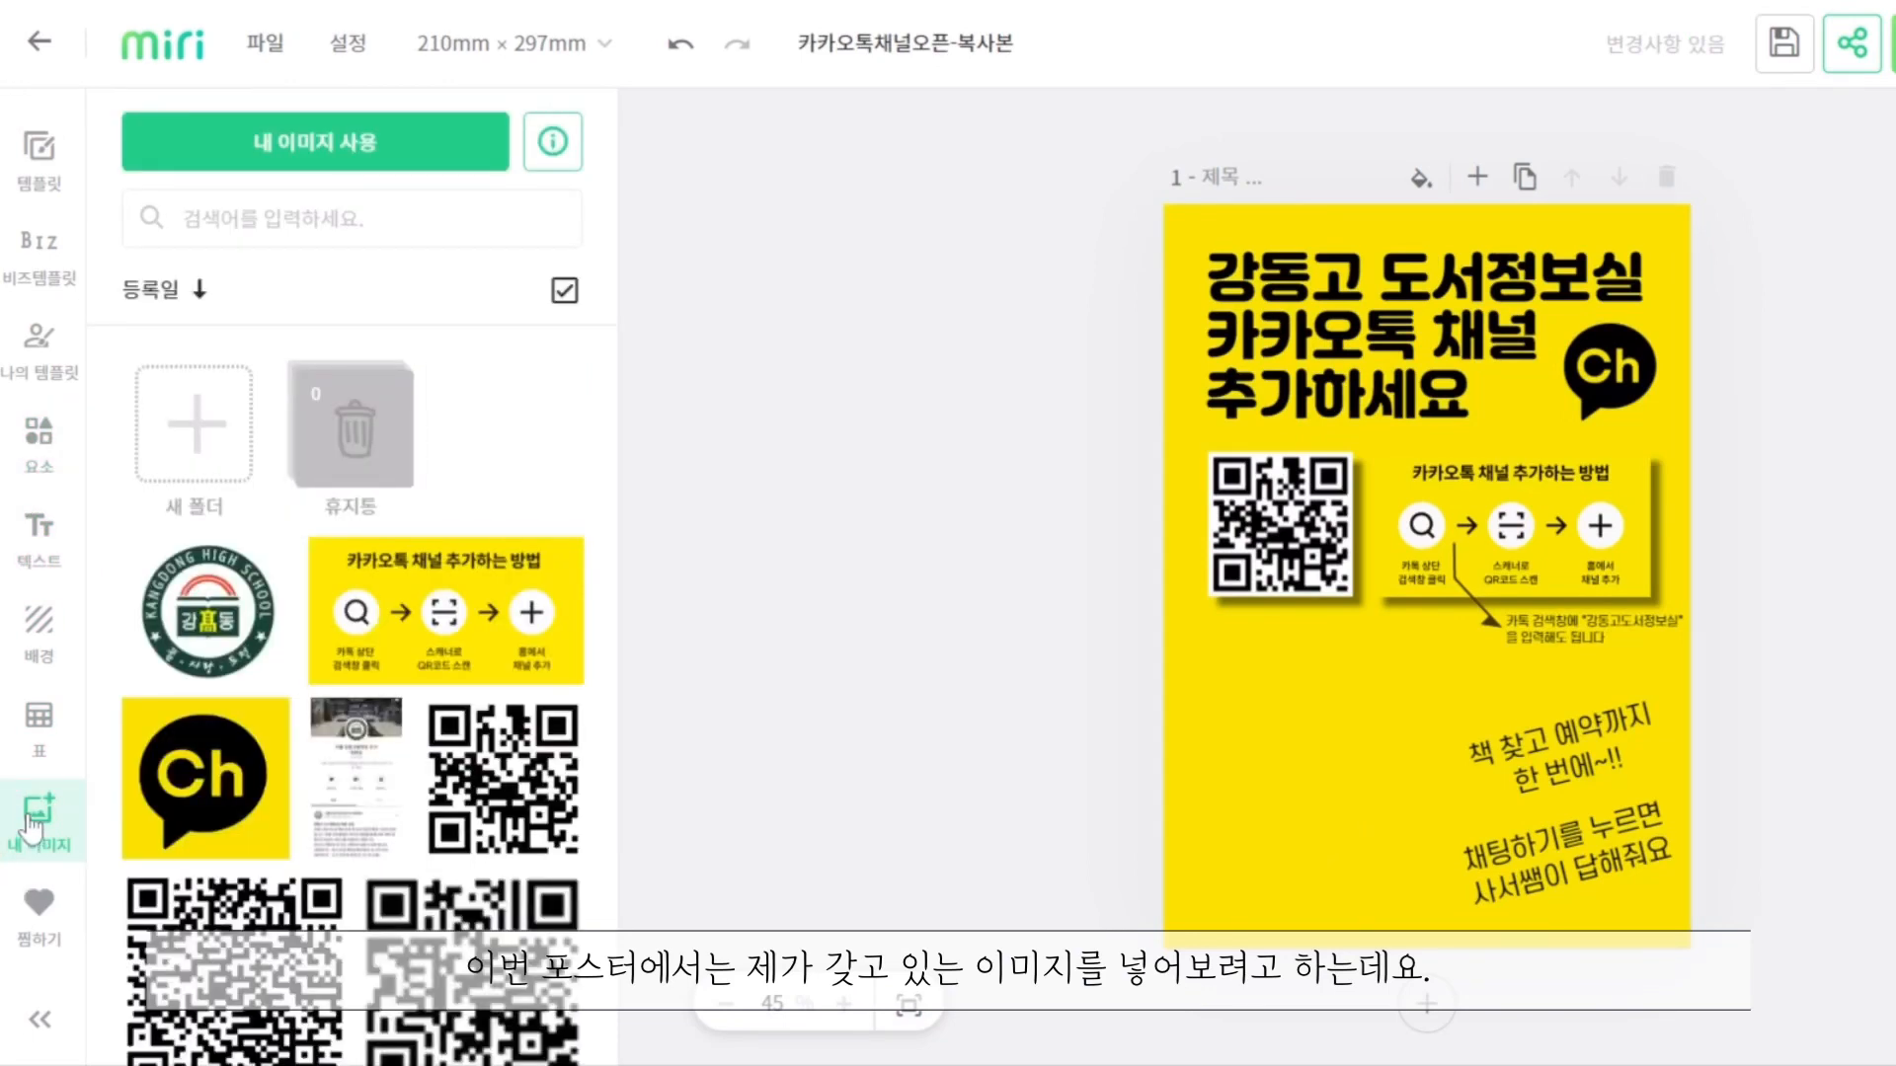
left_click_drag(353, 790, 1368, 803)
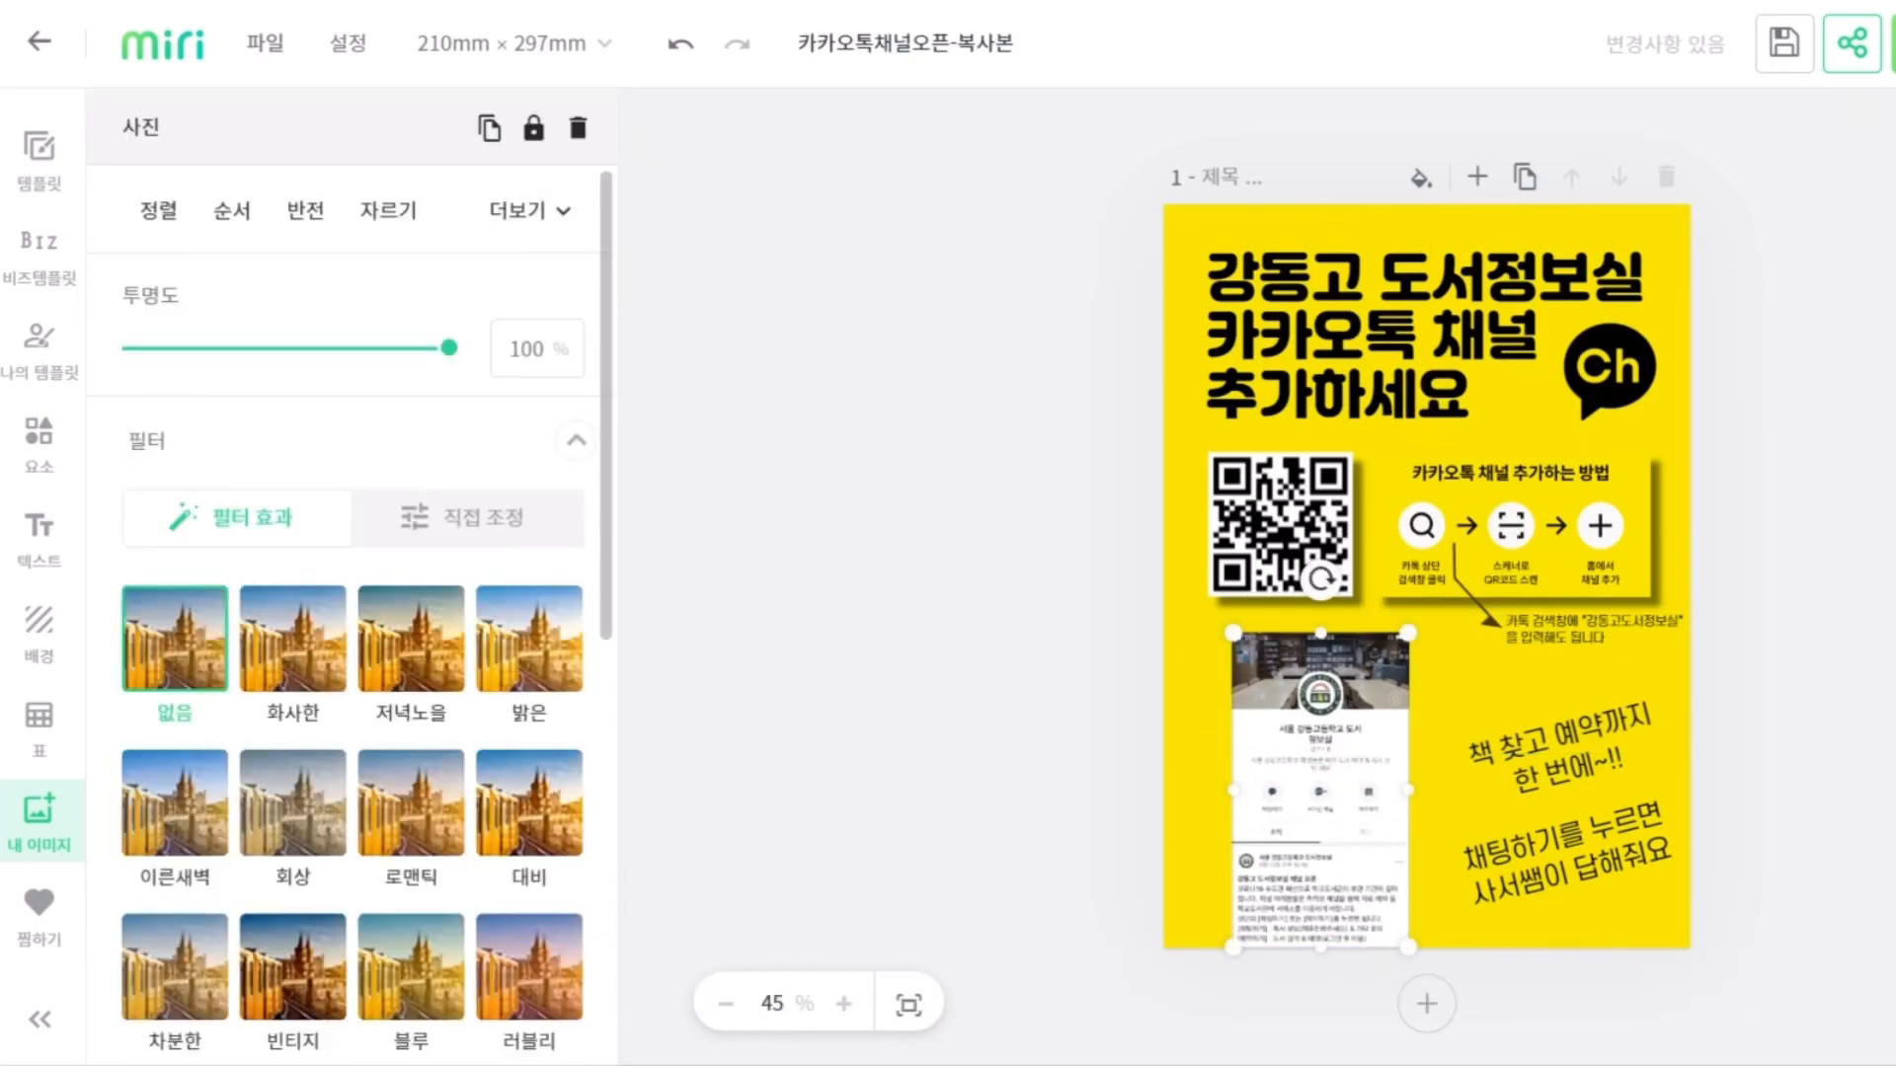
left_click(39, 818)
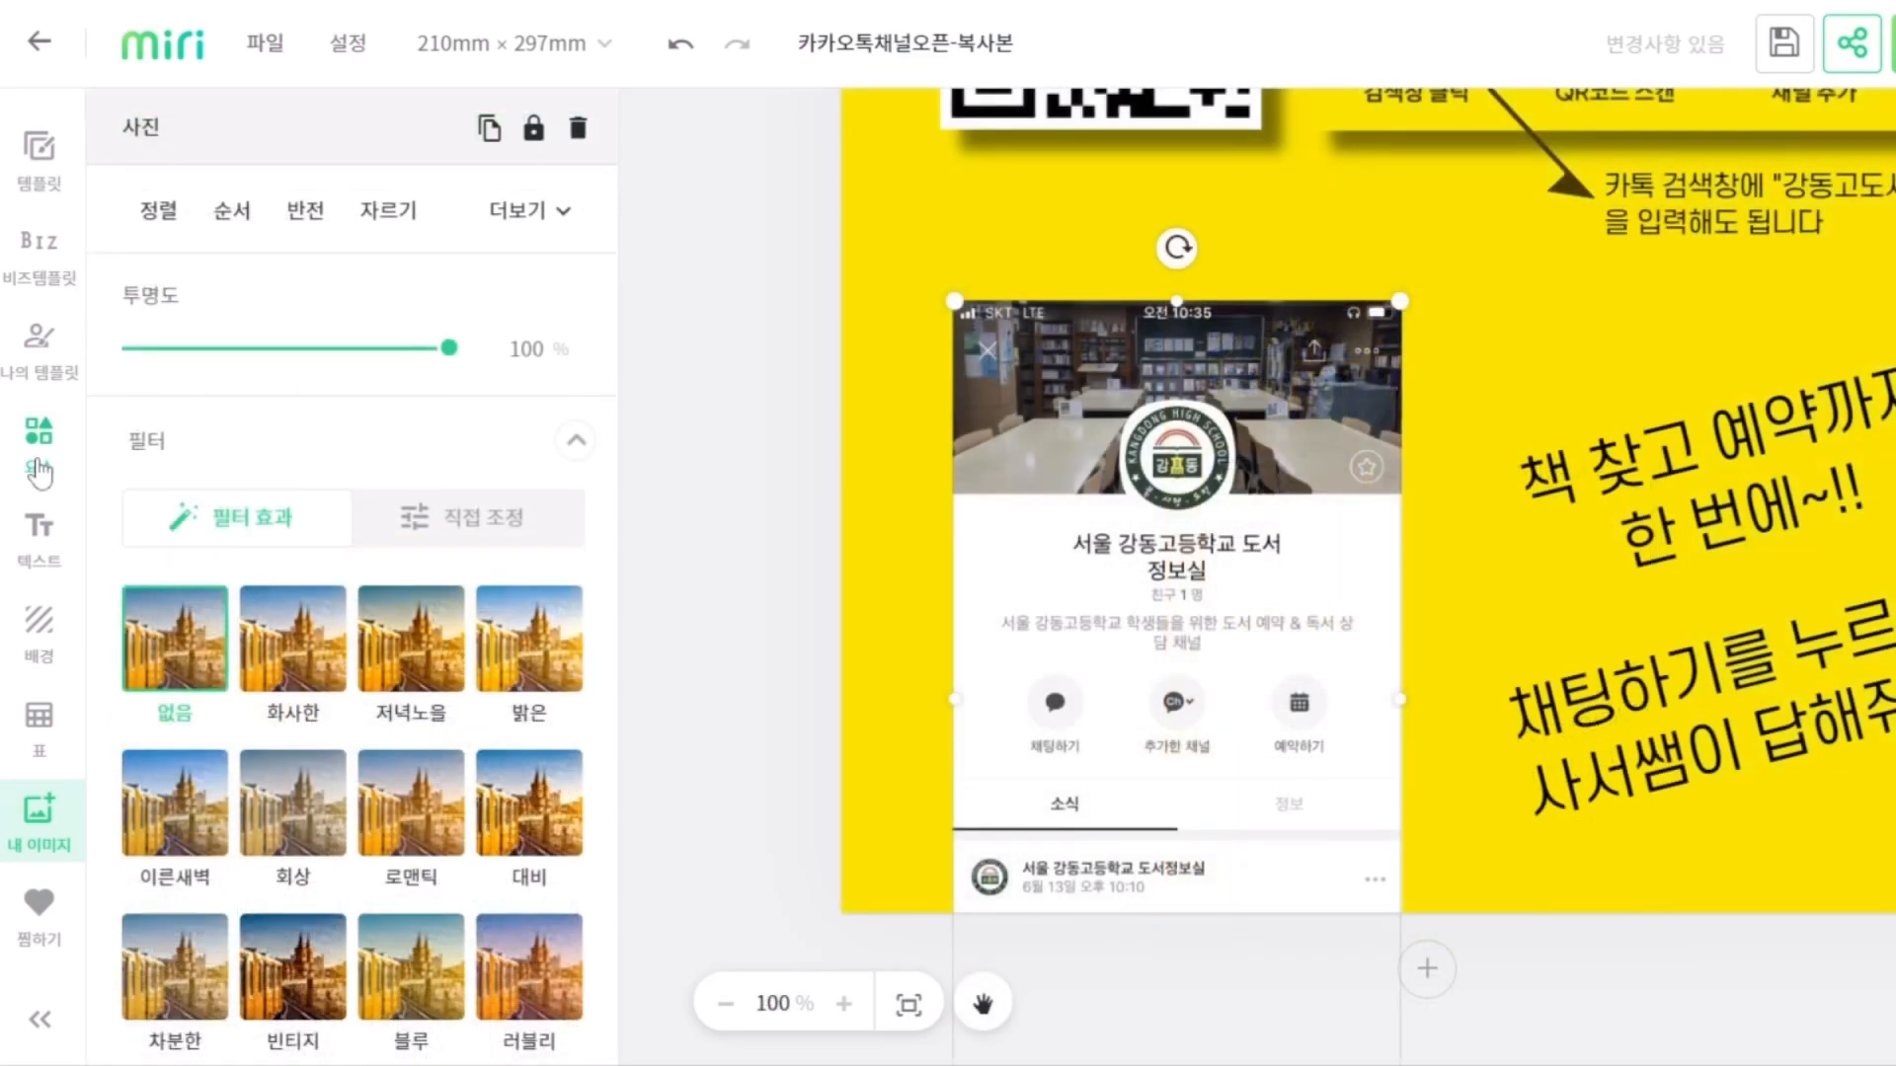
Search the frames for 스마트폰, insert the black-bordered smartphone frame and place it beside the channel screenshot
left_click(38, 464)
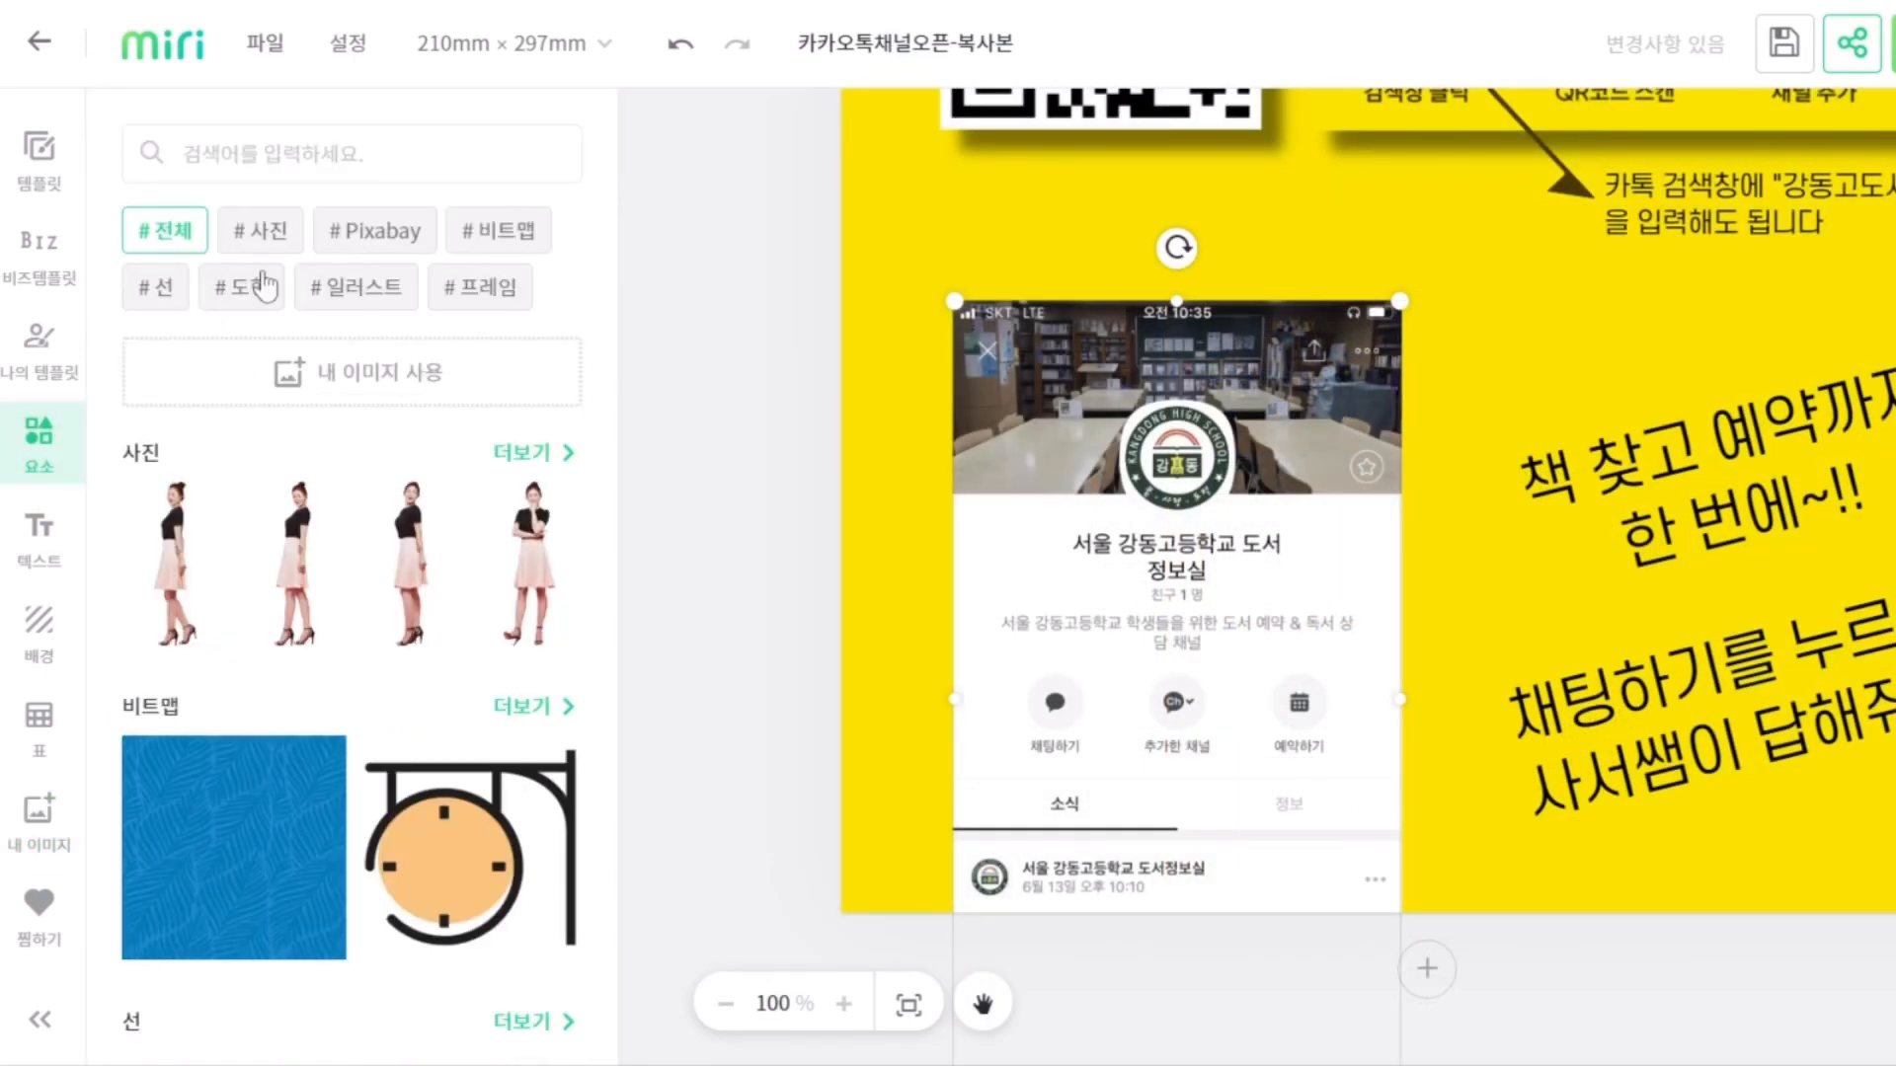
left_click(494, 287)
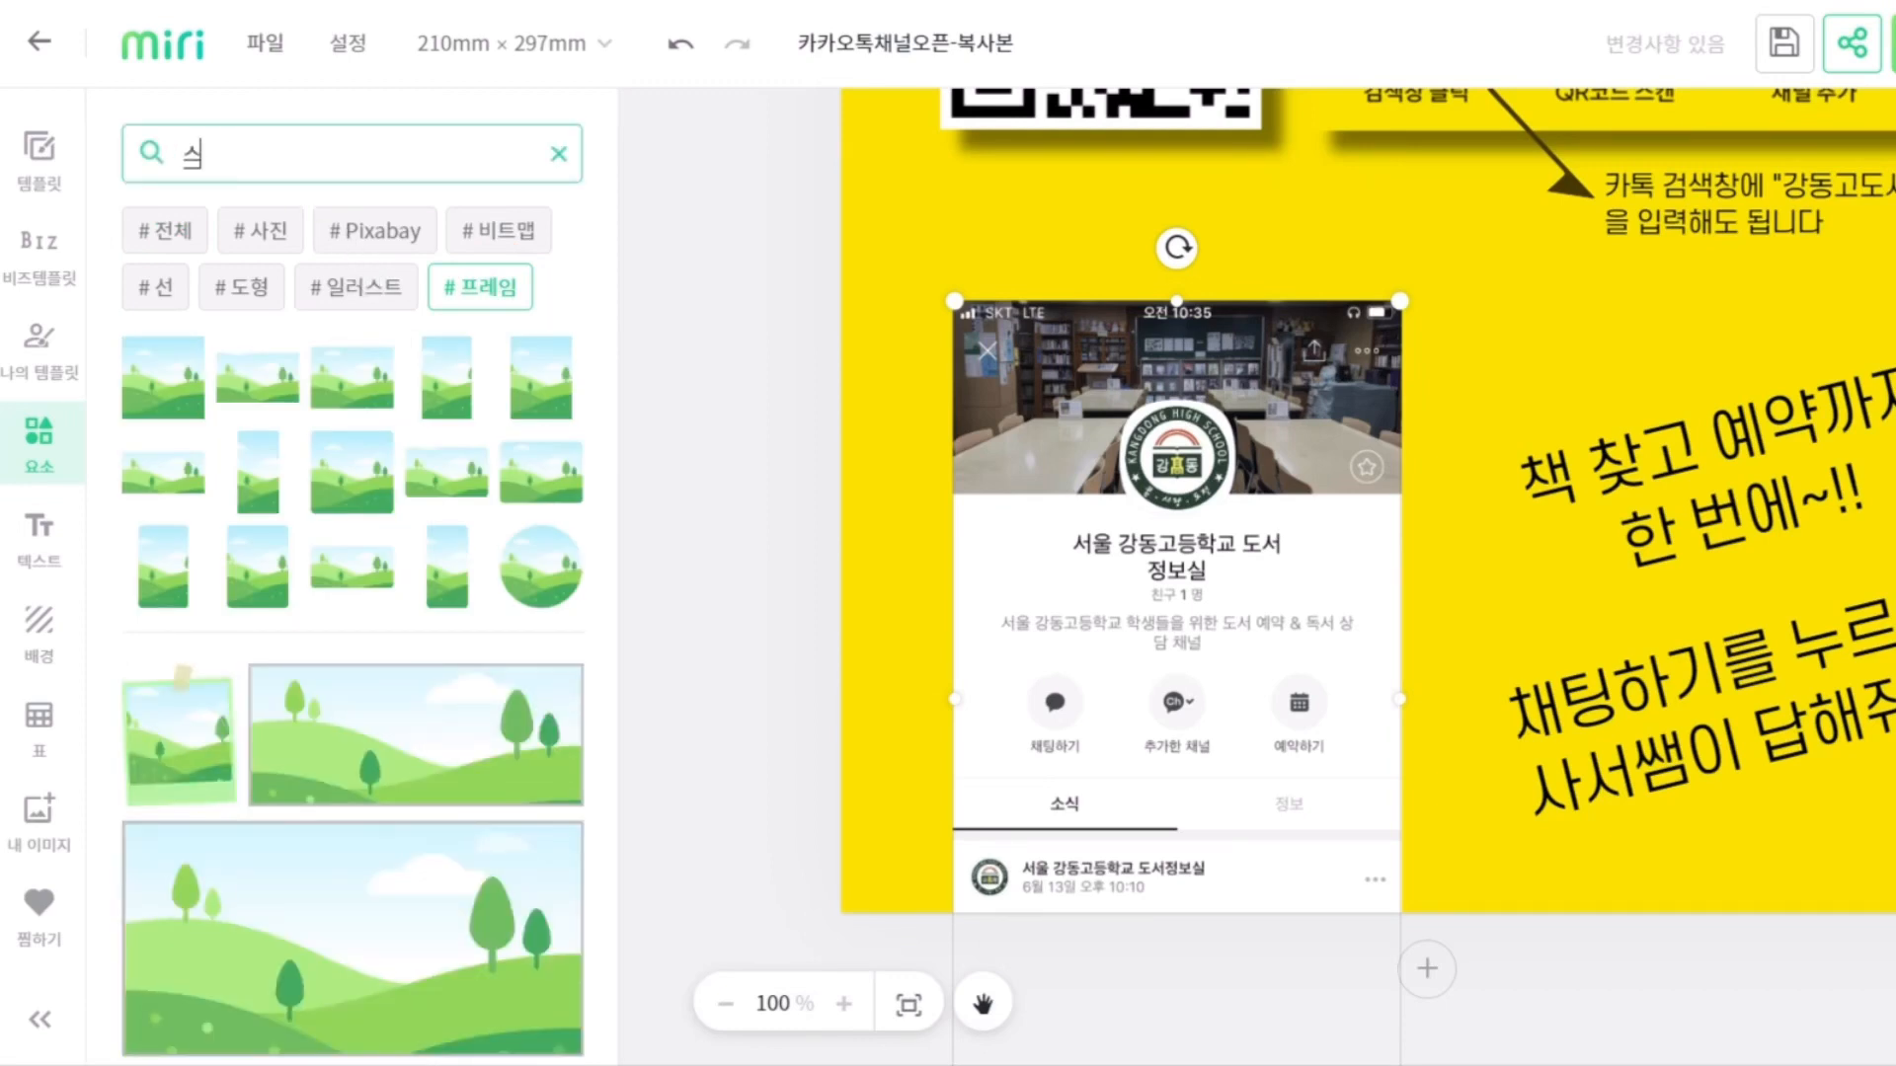
key("Return")
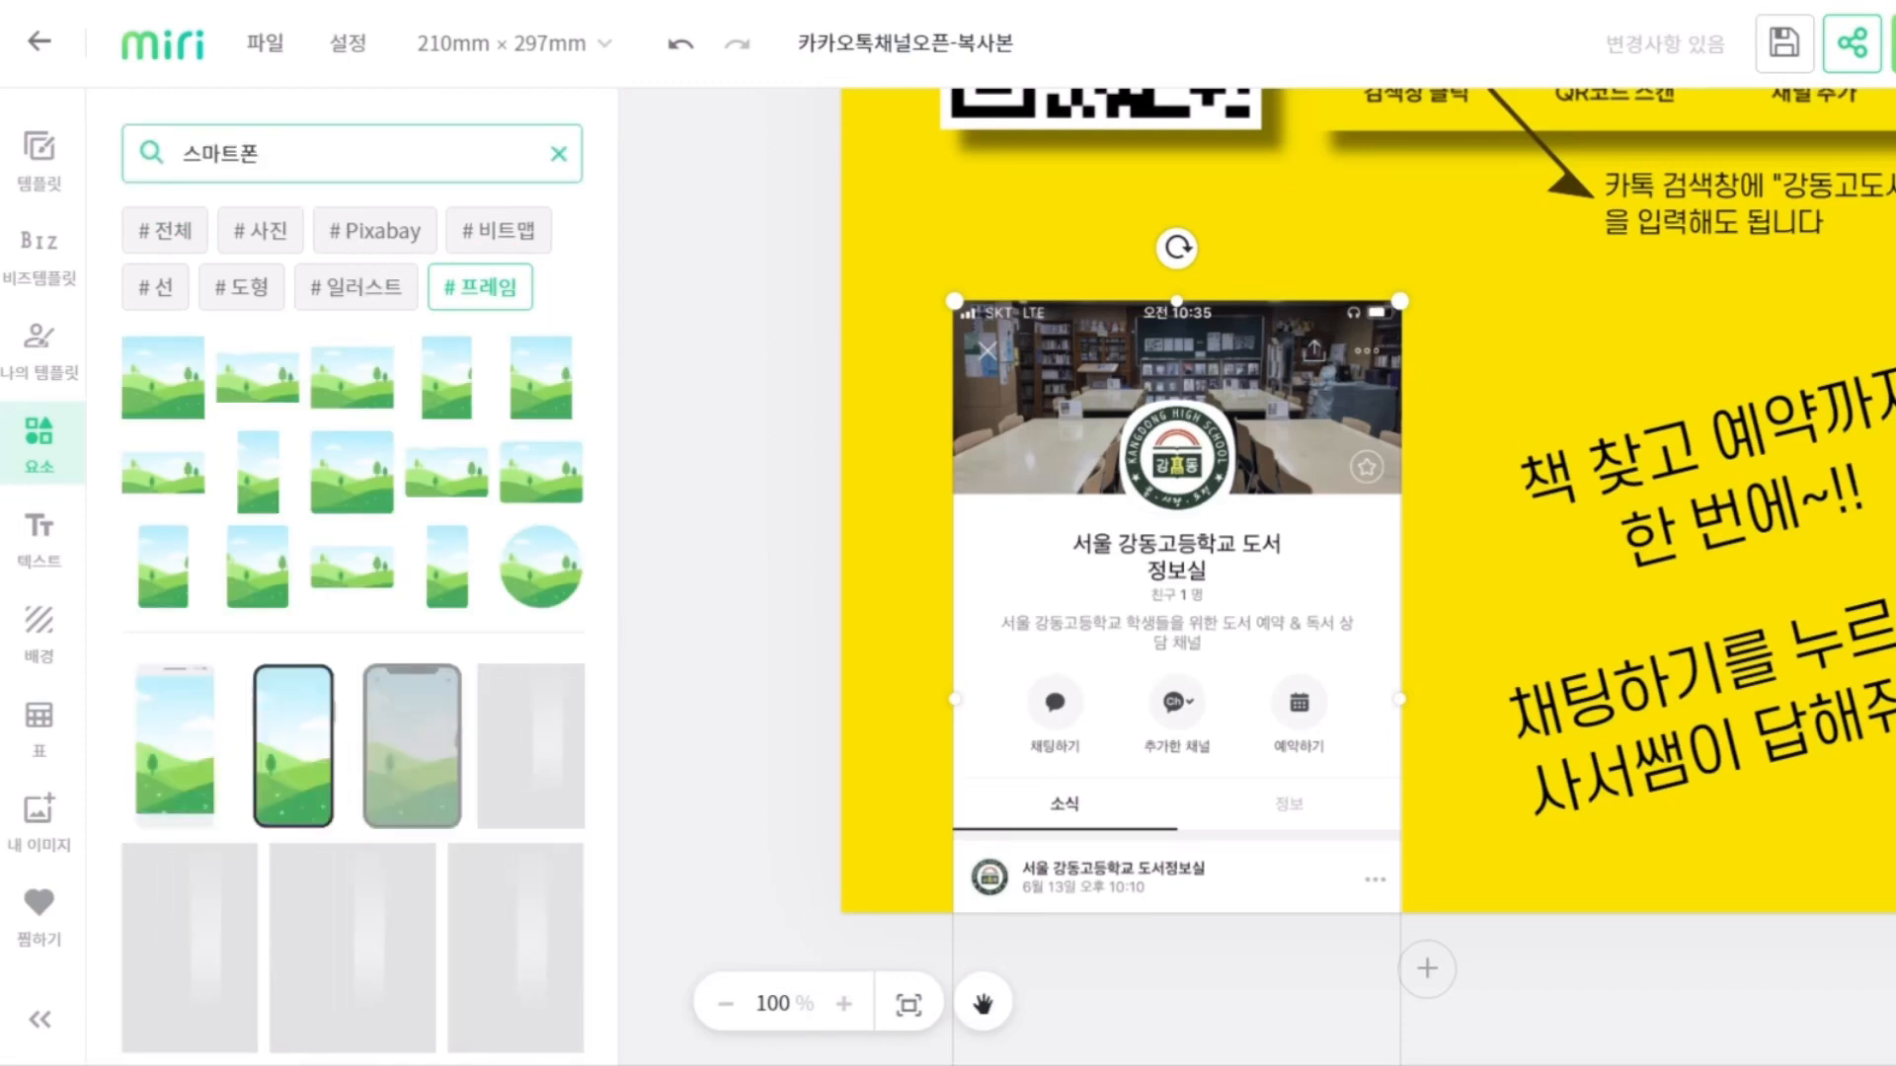
scroll(316, 538, "down", 2)
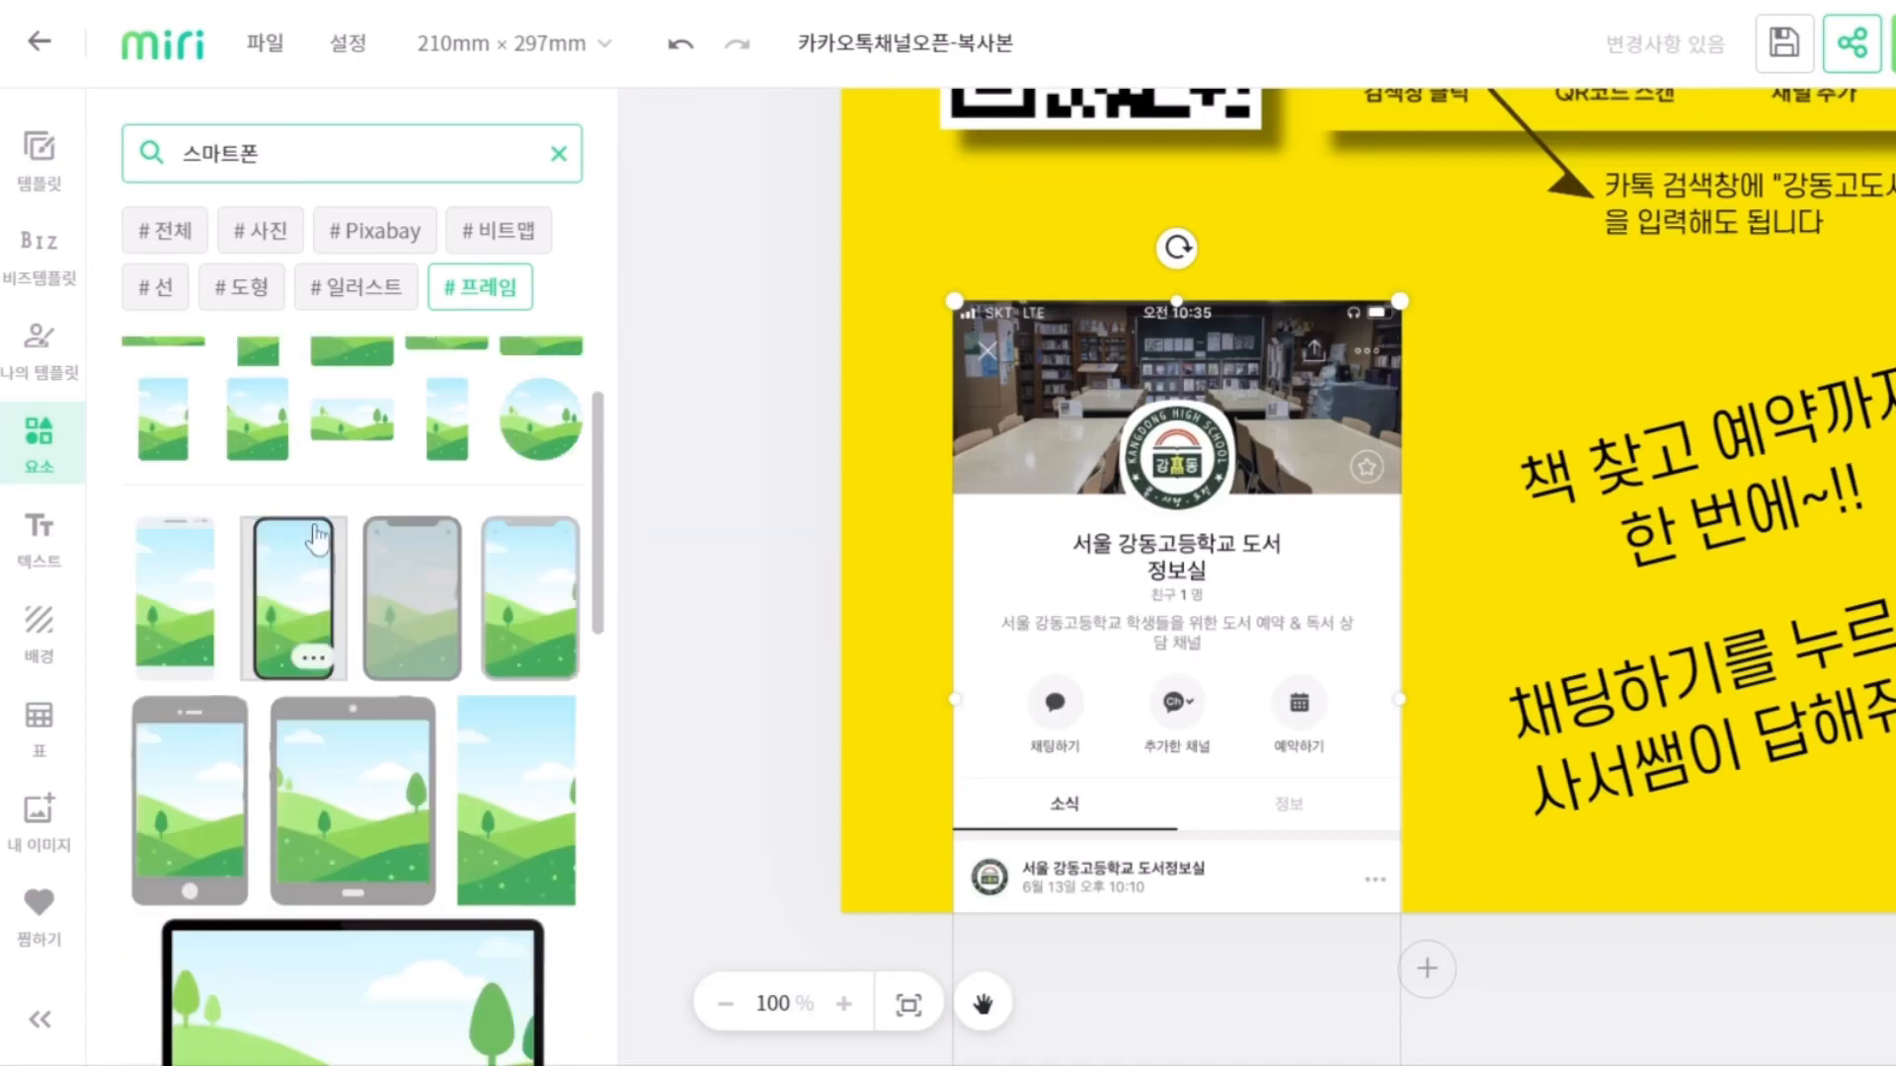
left_click(299, 630)
left_click_drag(1607, 432, 1663, 869)
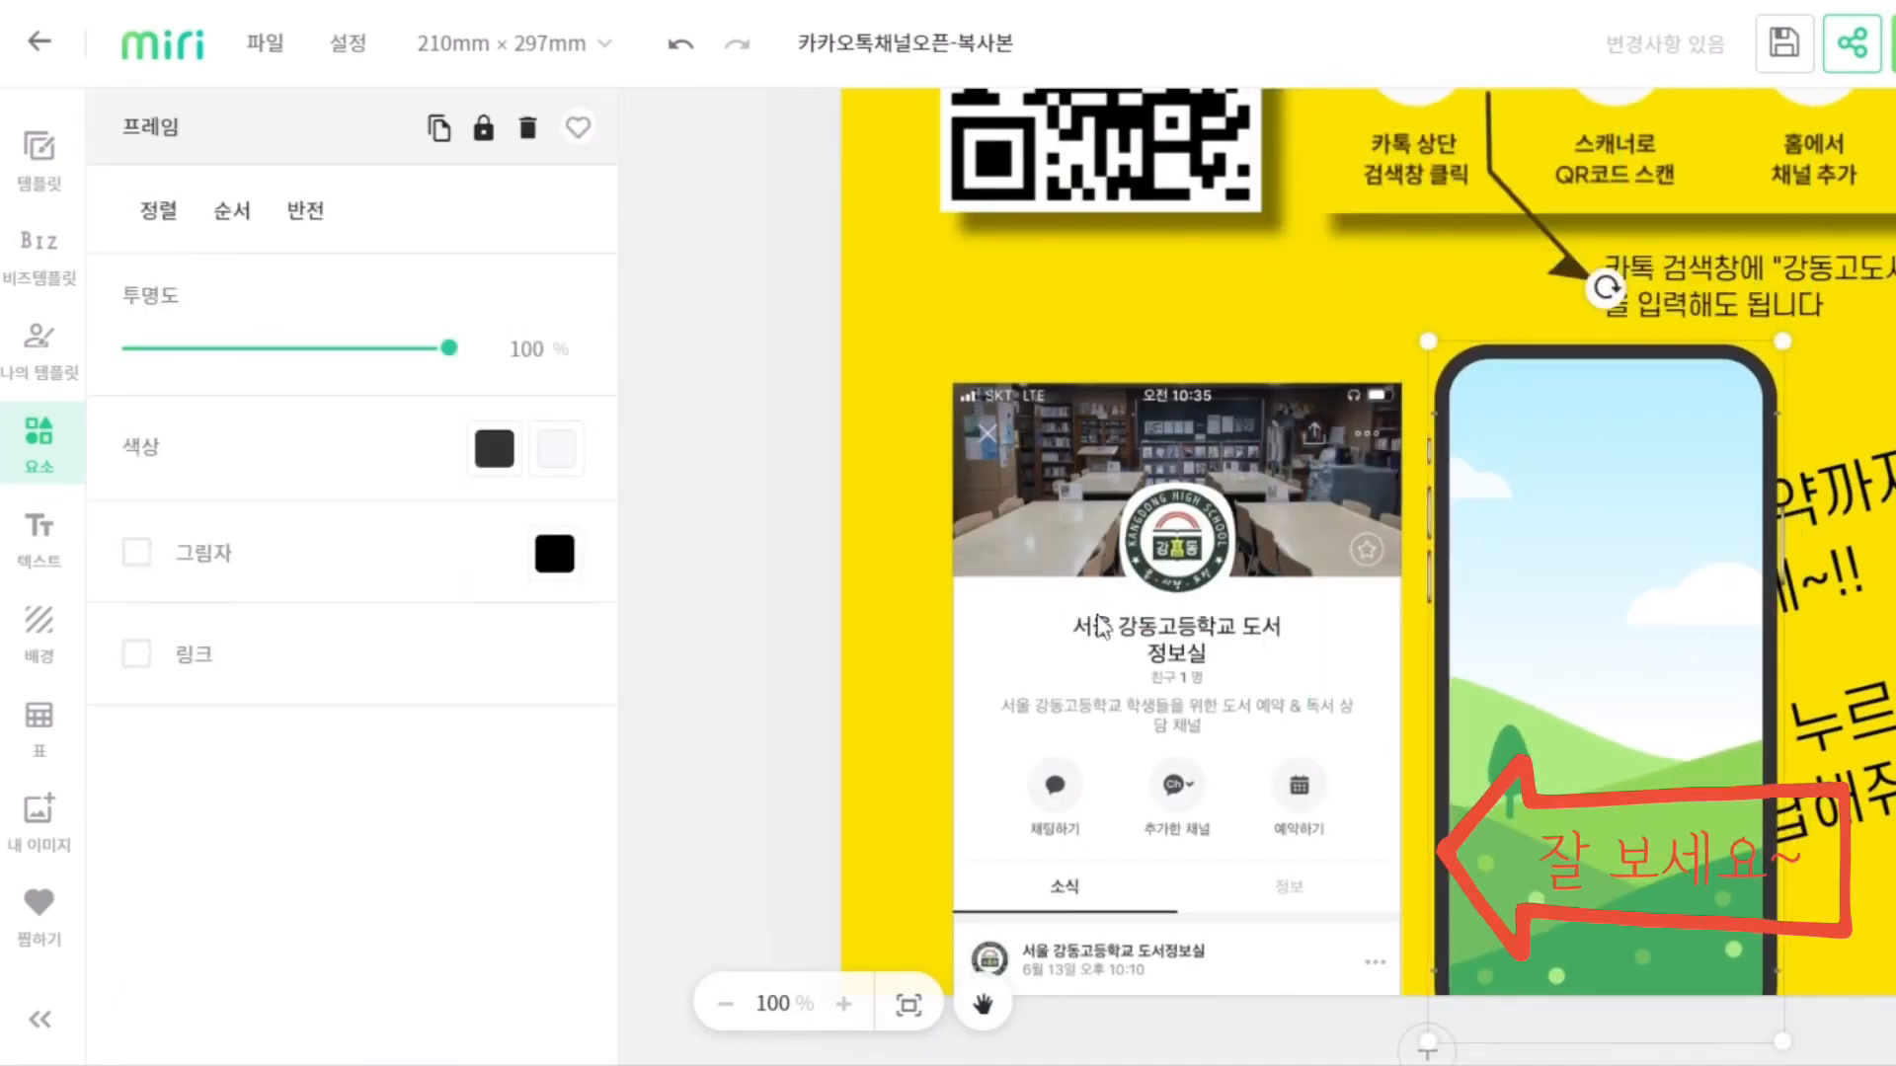
Put the channel screenshot inside the smartphone frame, enlarge the framed phone and position it below the QR code
left_click(1078, 666)
left_click_drag(1078, 666, 985, 717)
left_click_drag(1244, 484, 1358, 447)
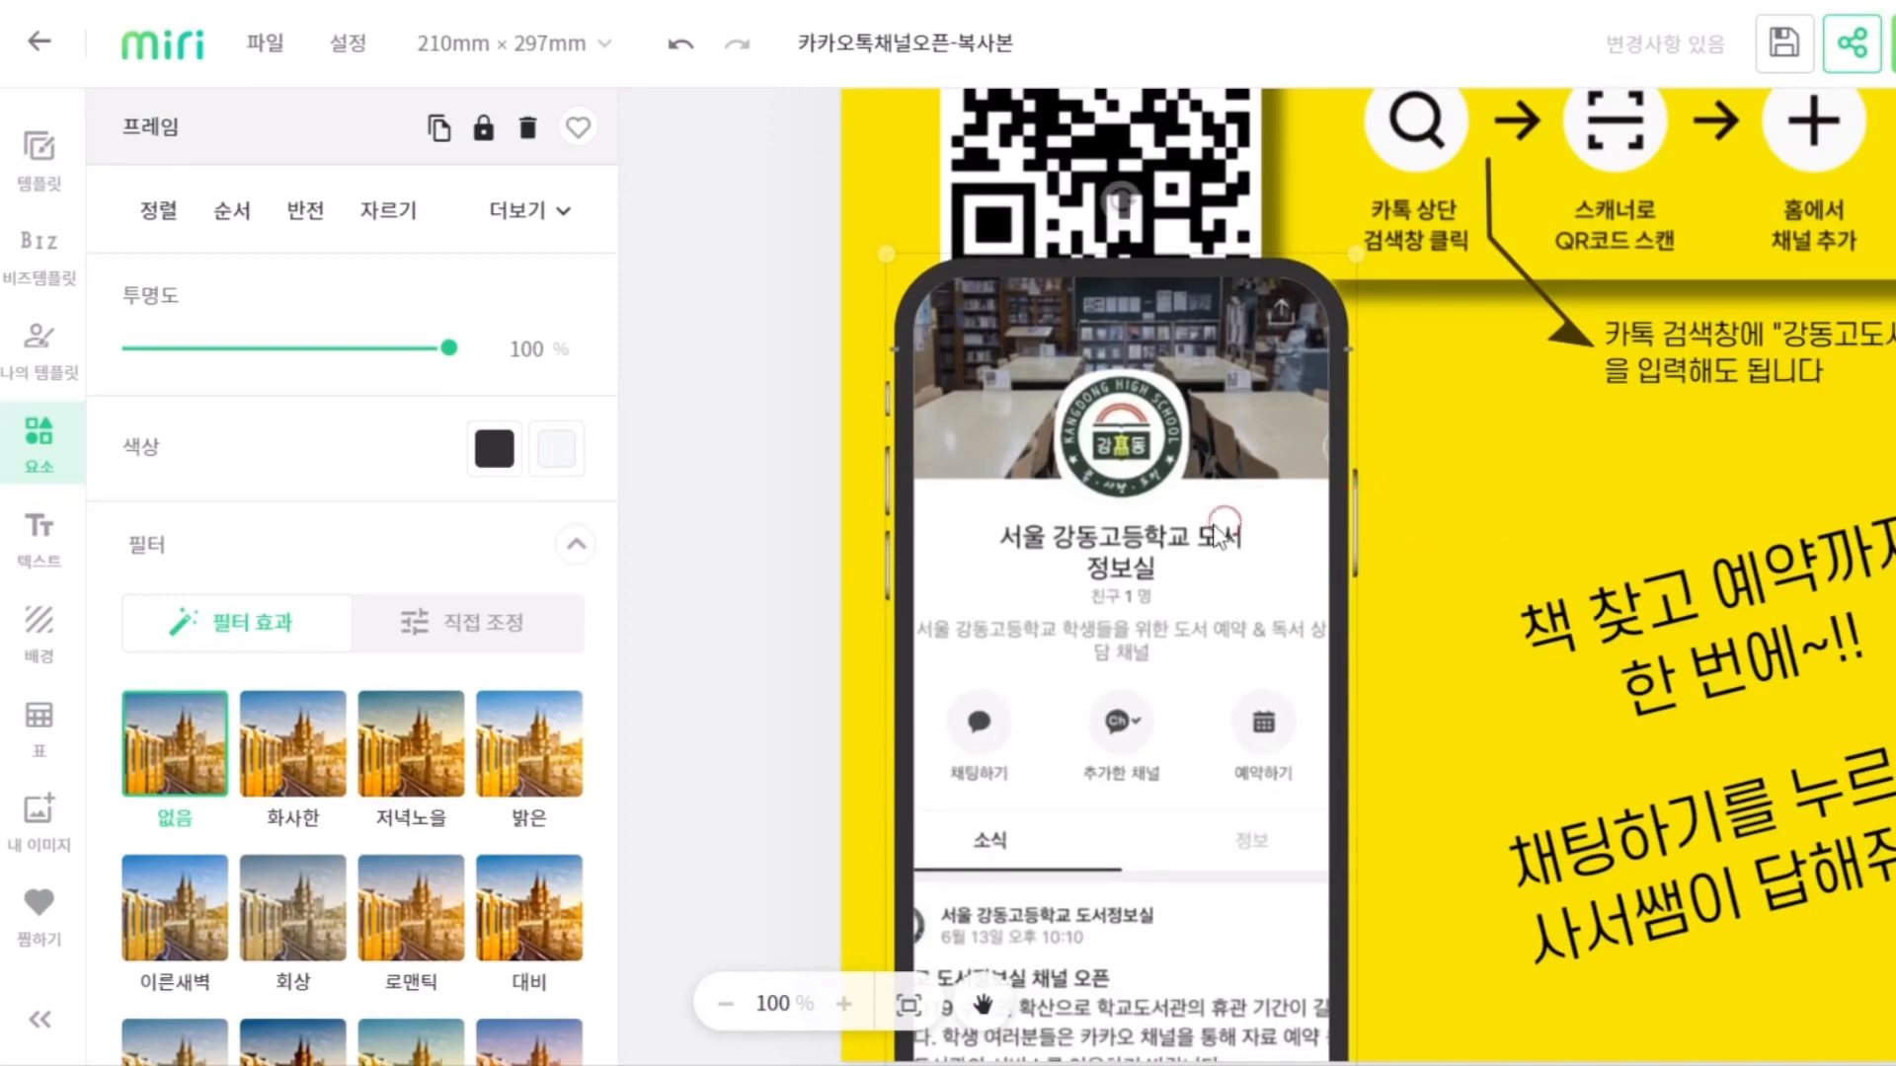
left_click_drag(1214, 525, 1215, 697)
left_click_drag(1372, 427, 1442, 409)
left_click_drag(1364, 477, 1372, 615)
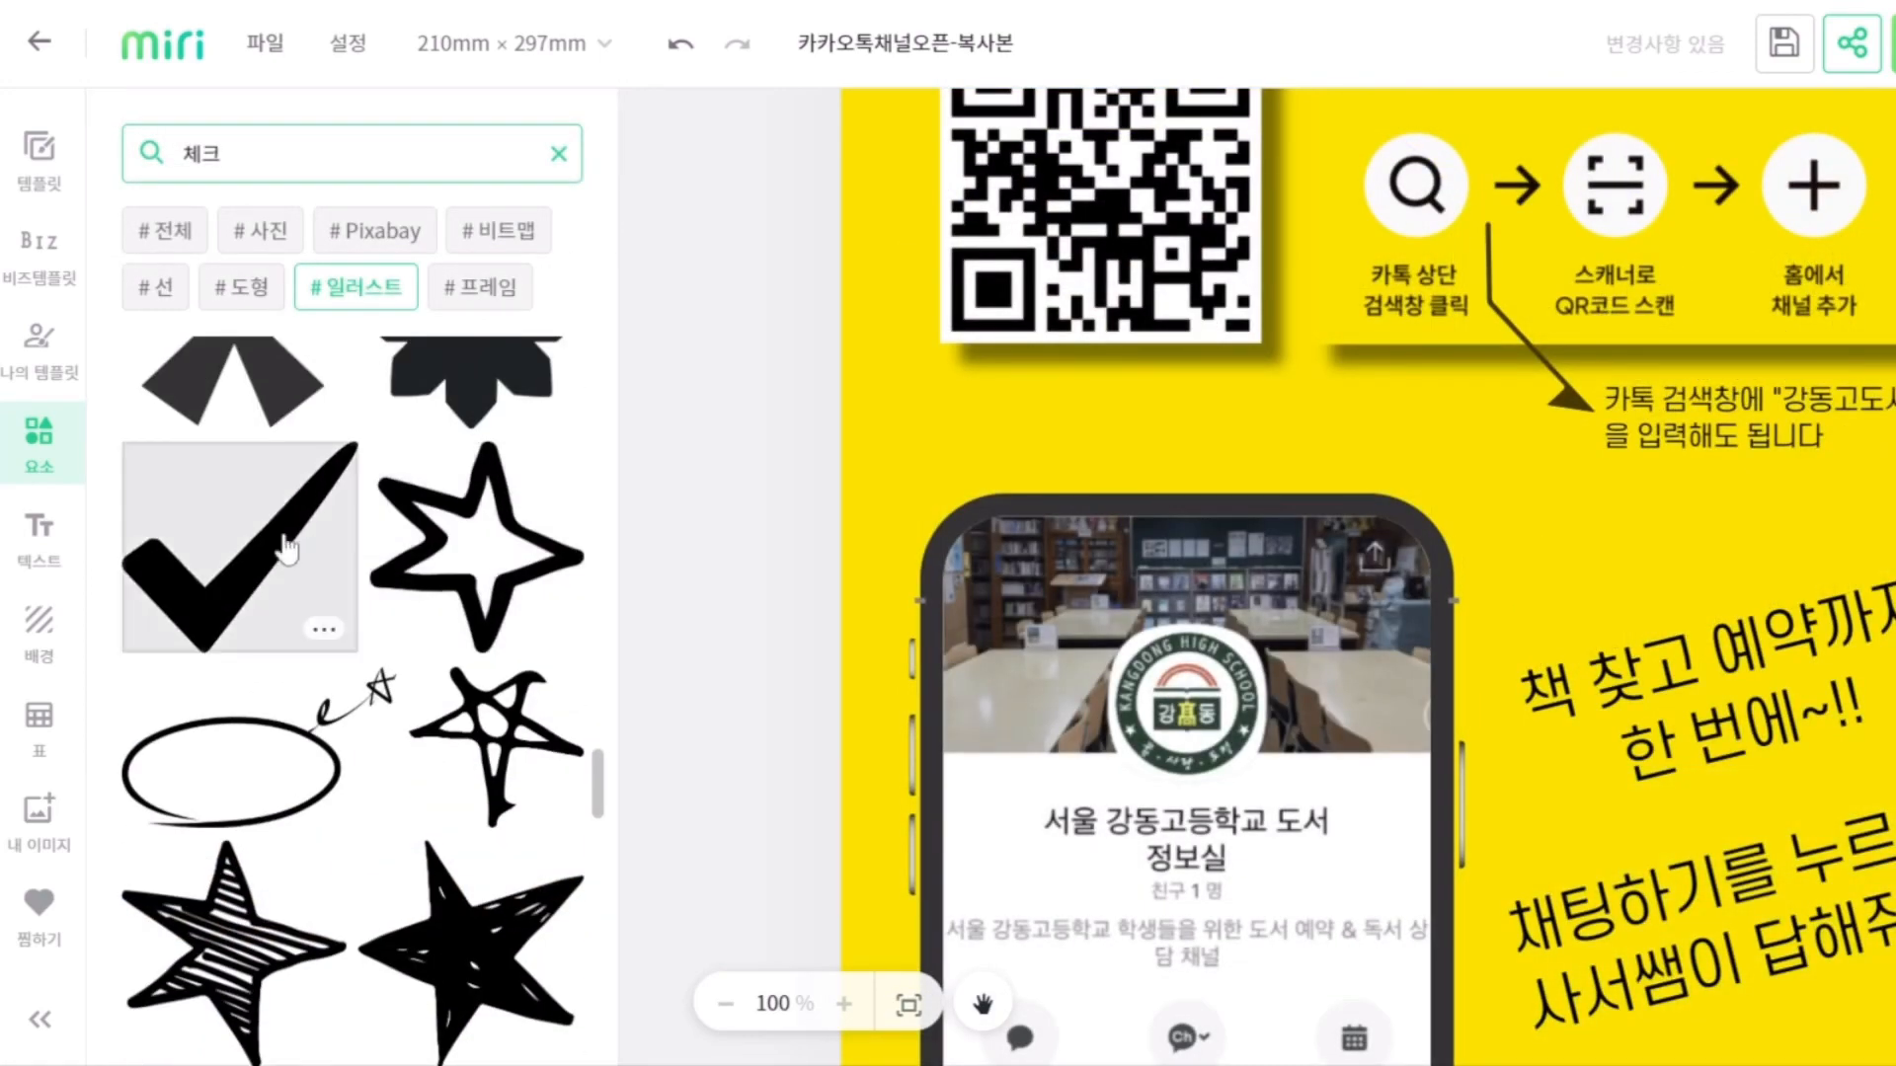
Insert the solid black check mark from the 체크 illustrations, shrink it and place it above the 채팅하기 icon on the phone
left_click(261, 534)
scroll(1274, 735, "down", 2)
left_click_drag(1318, 276, 1045, 639)
left_click_drag(1461, 167, 994, 677)
left_click_drag(916, 663, 1187, 603)
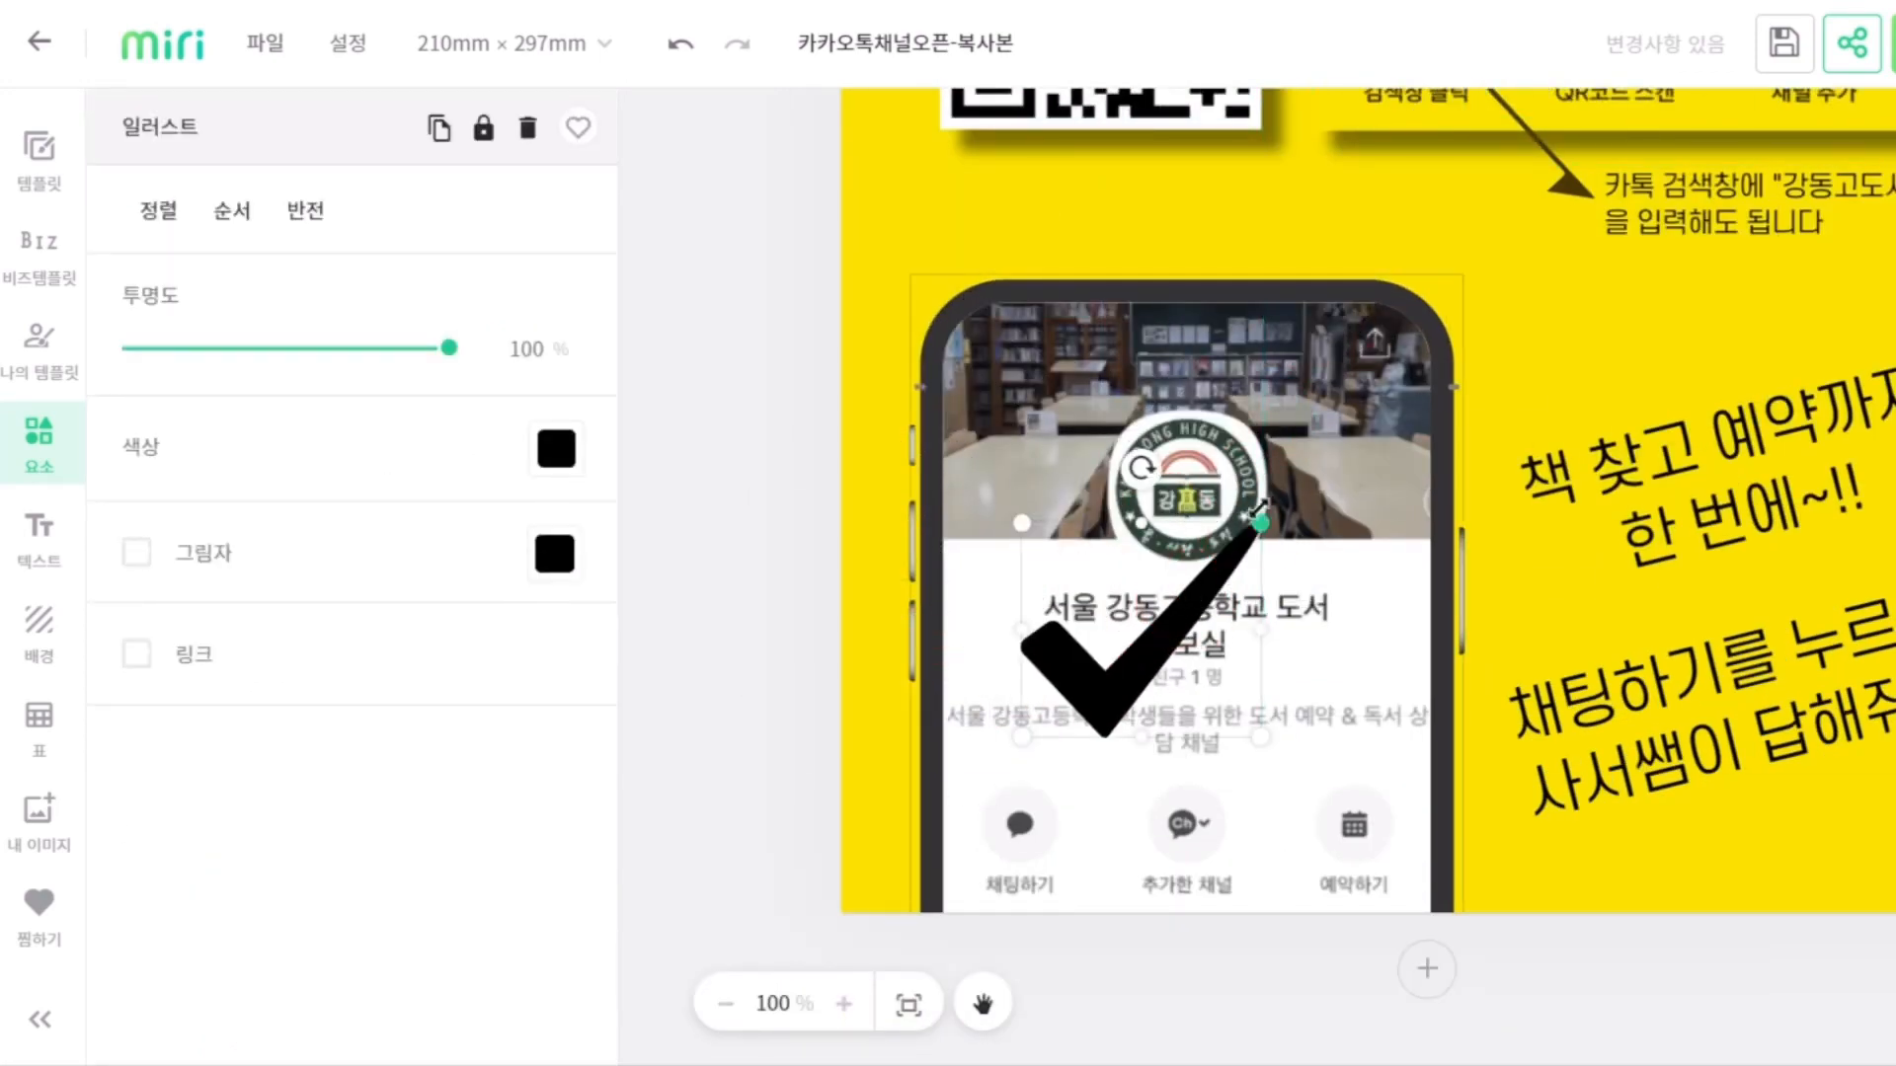
left_click_drag(1262, 523, 1110, 708)
left_click_drag(1052, 736, 1054, 762)
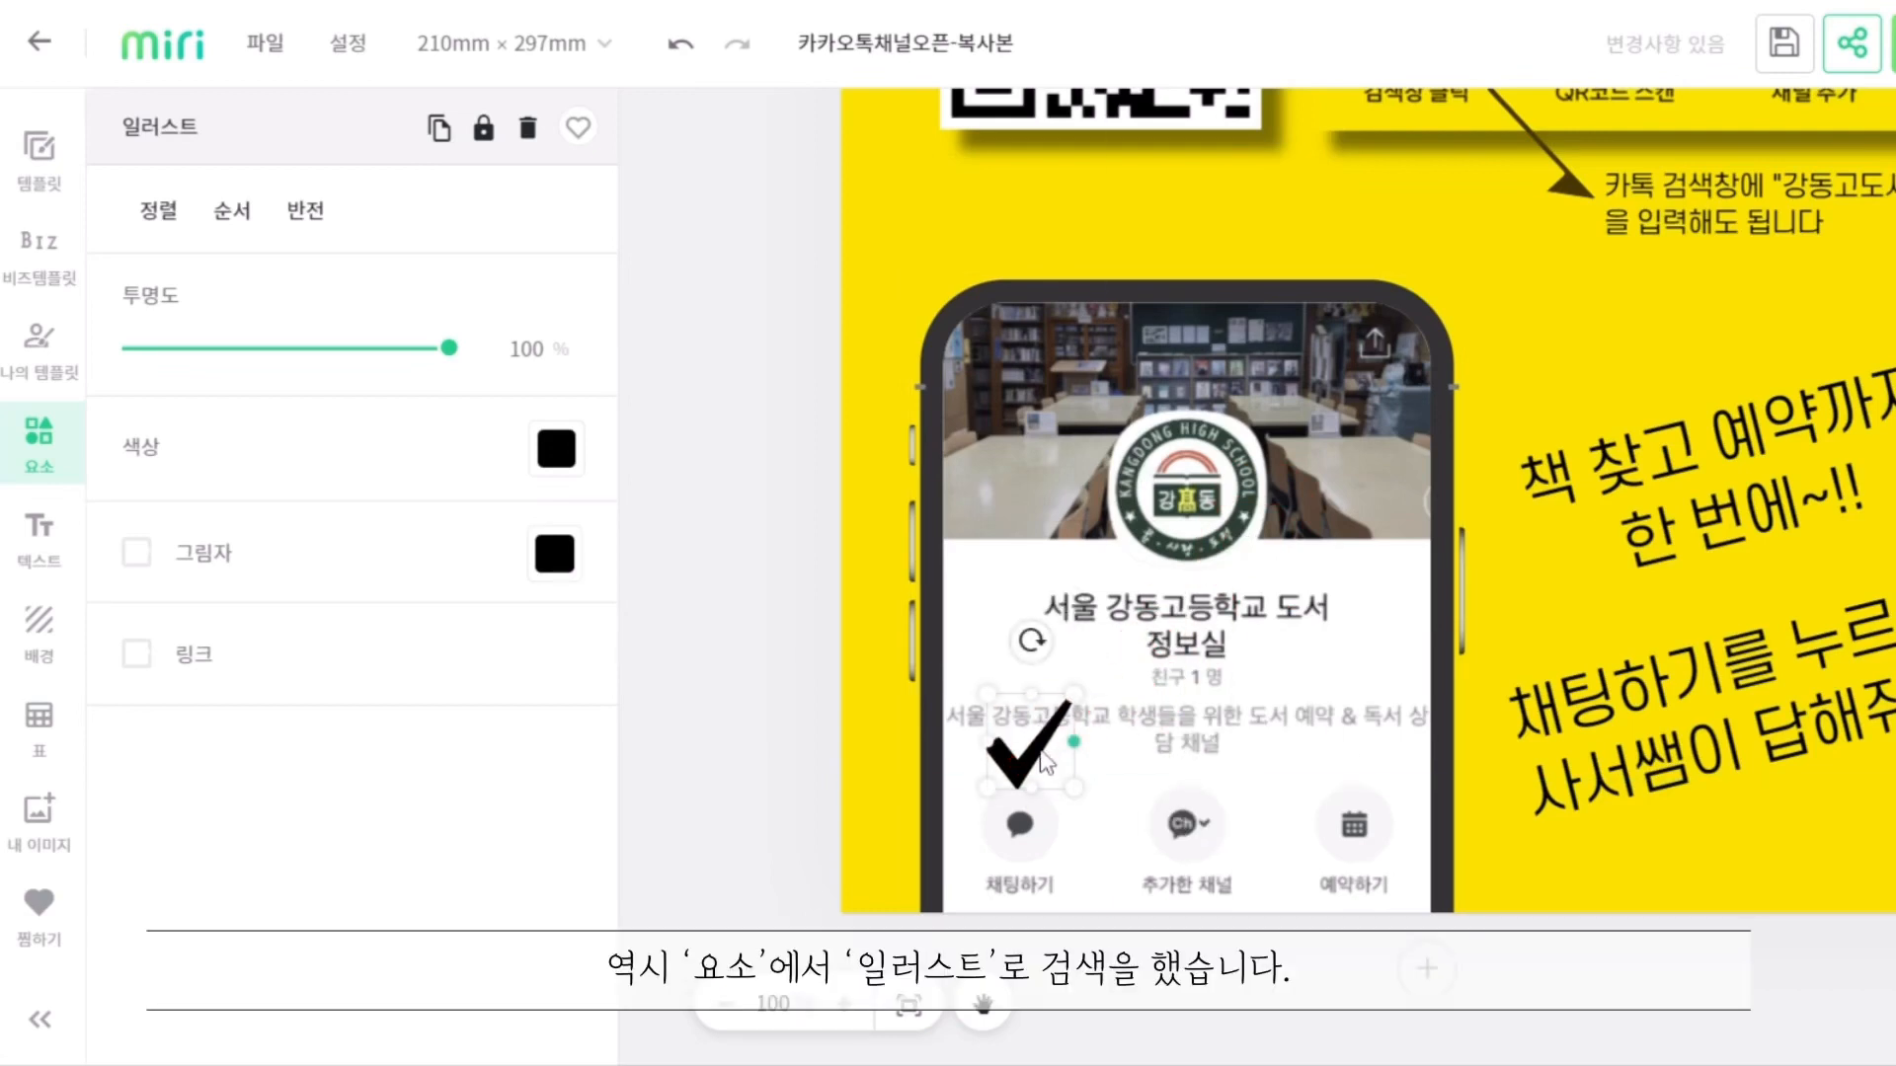
Recolour the check mark to red #D94925 and nudge it down onto the 채팅하기 icon
left_click(606, 574)
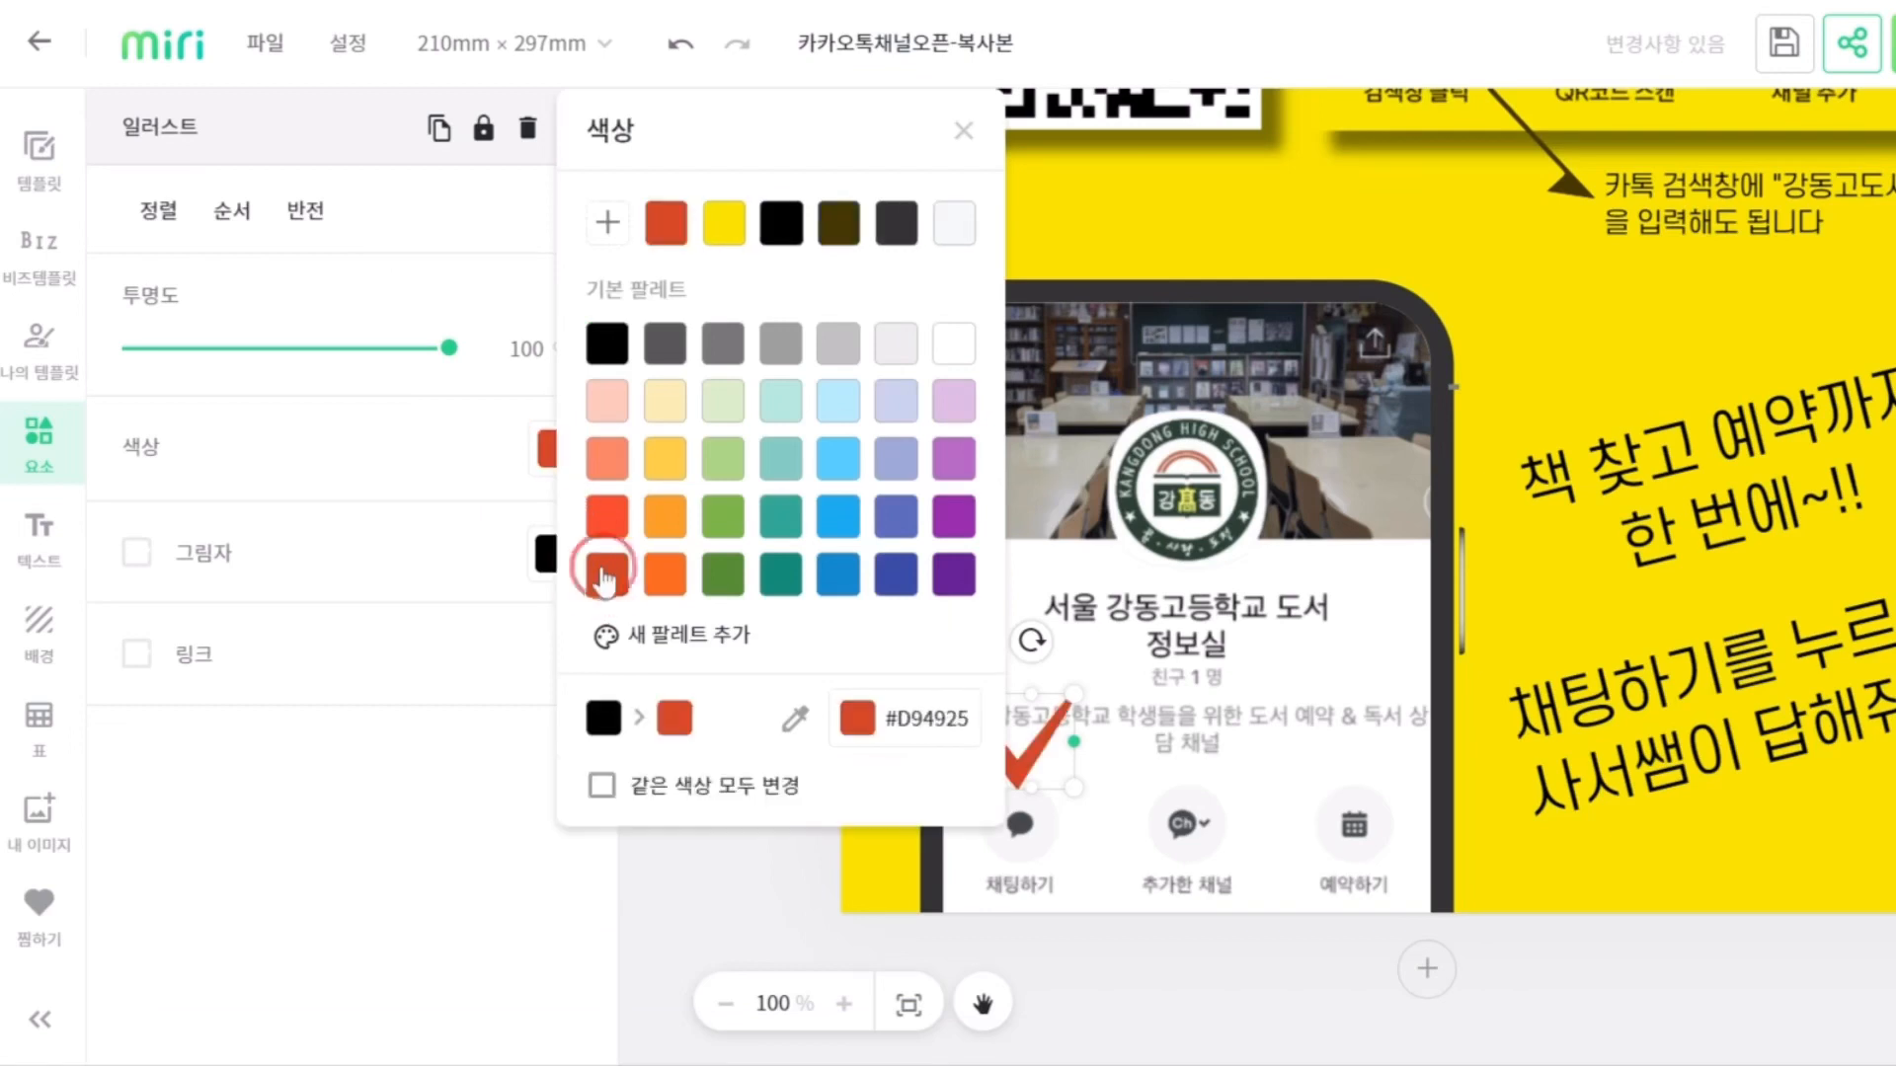
left_click(740, 837)
left_click(1037, 766)
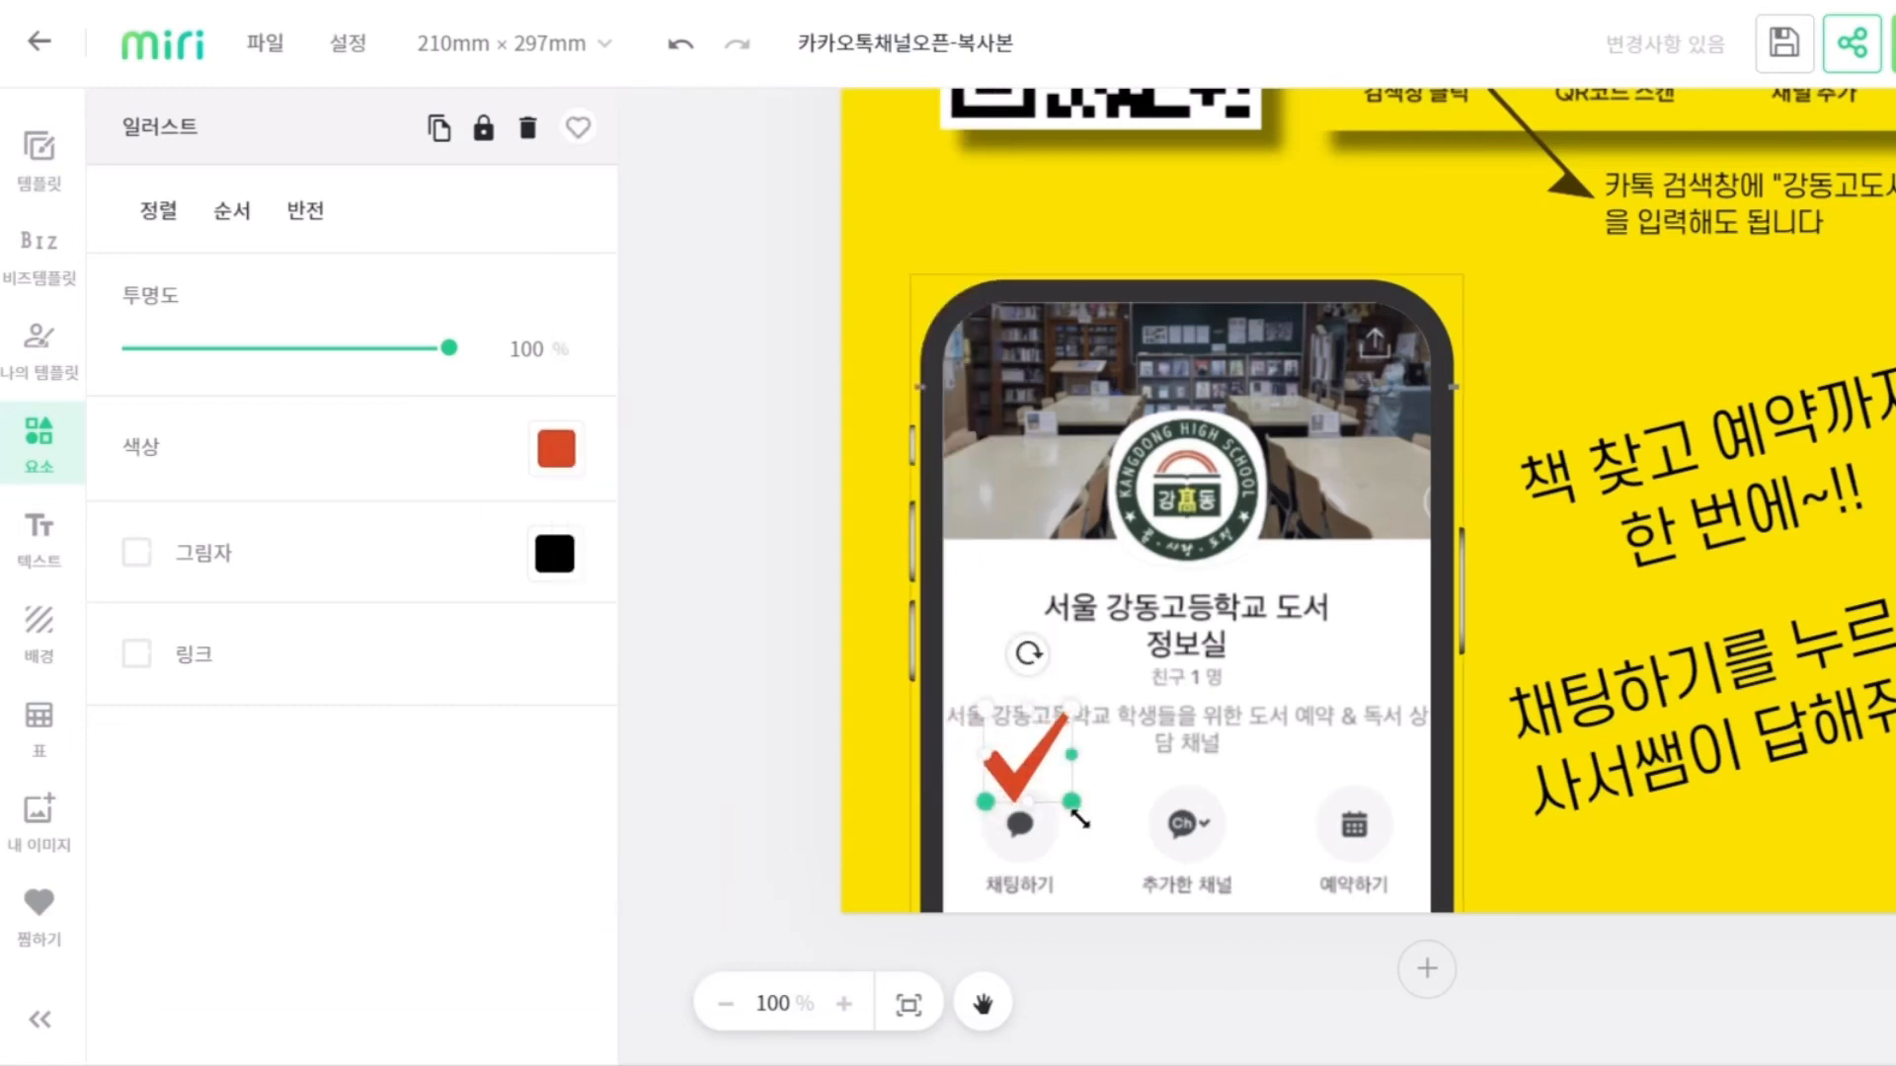
Duplicate the red check mark, place the copy on the 예약하기 icon and fit the whole poster in view
key("ctrl+c")
key("ctrl+v")
left_click_drag(1033, 863, 1321, 848)
scroll(1382, 864, "down", 1)
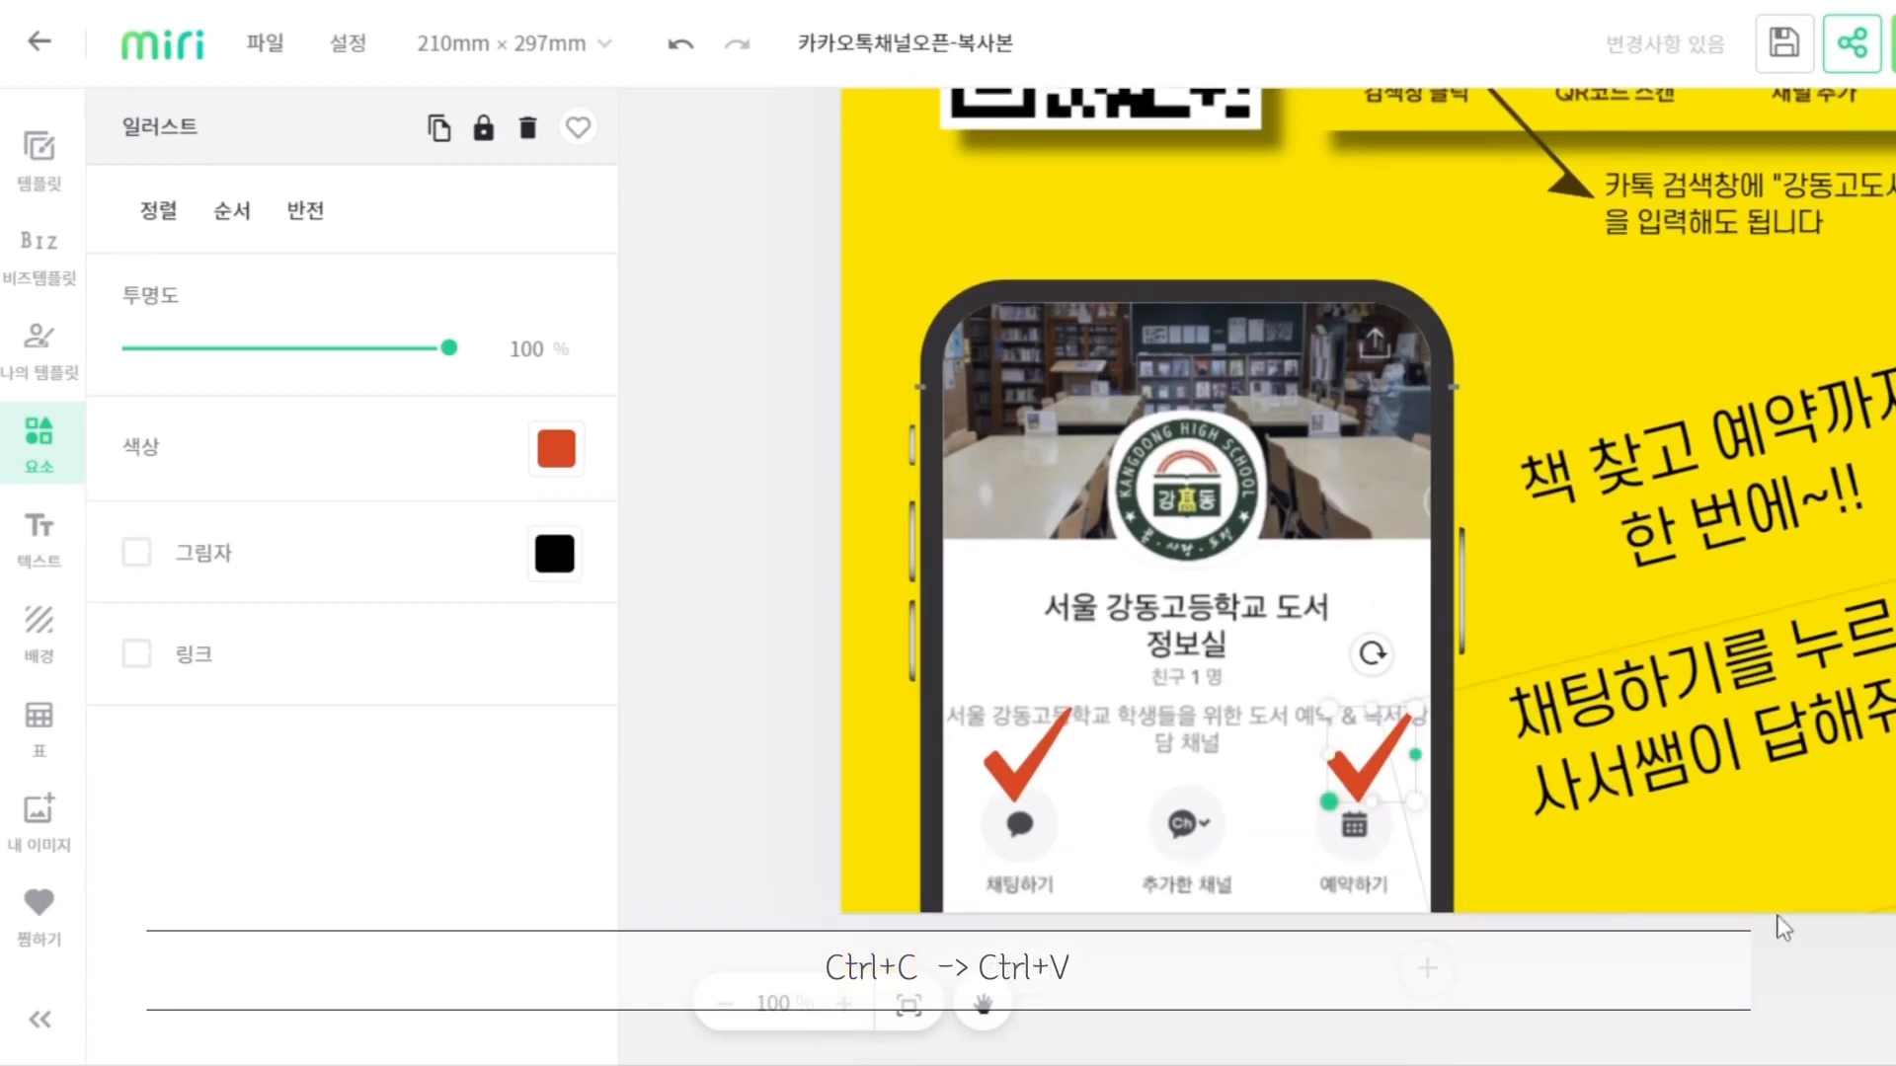
left_click(1735, 971)
left_click(909, 1004)
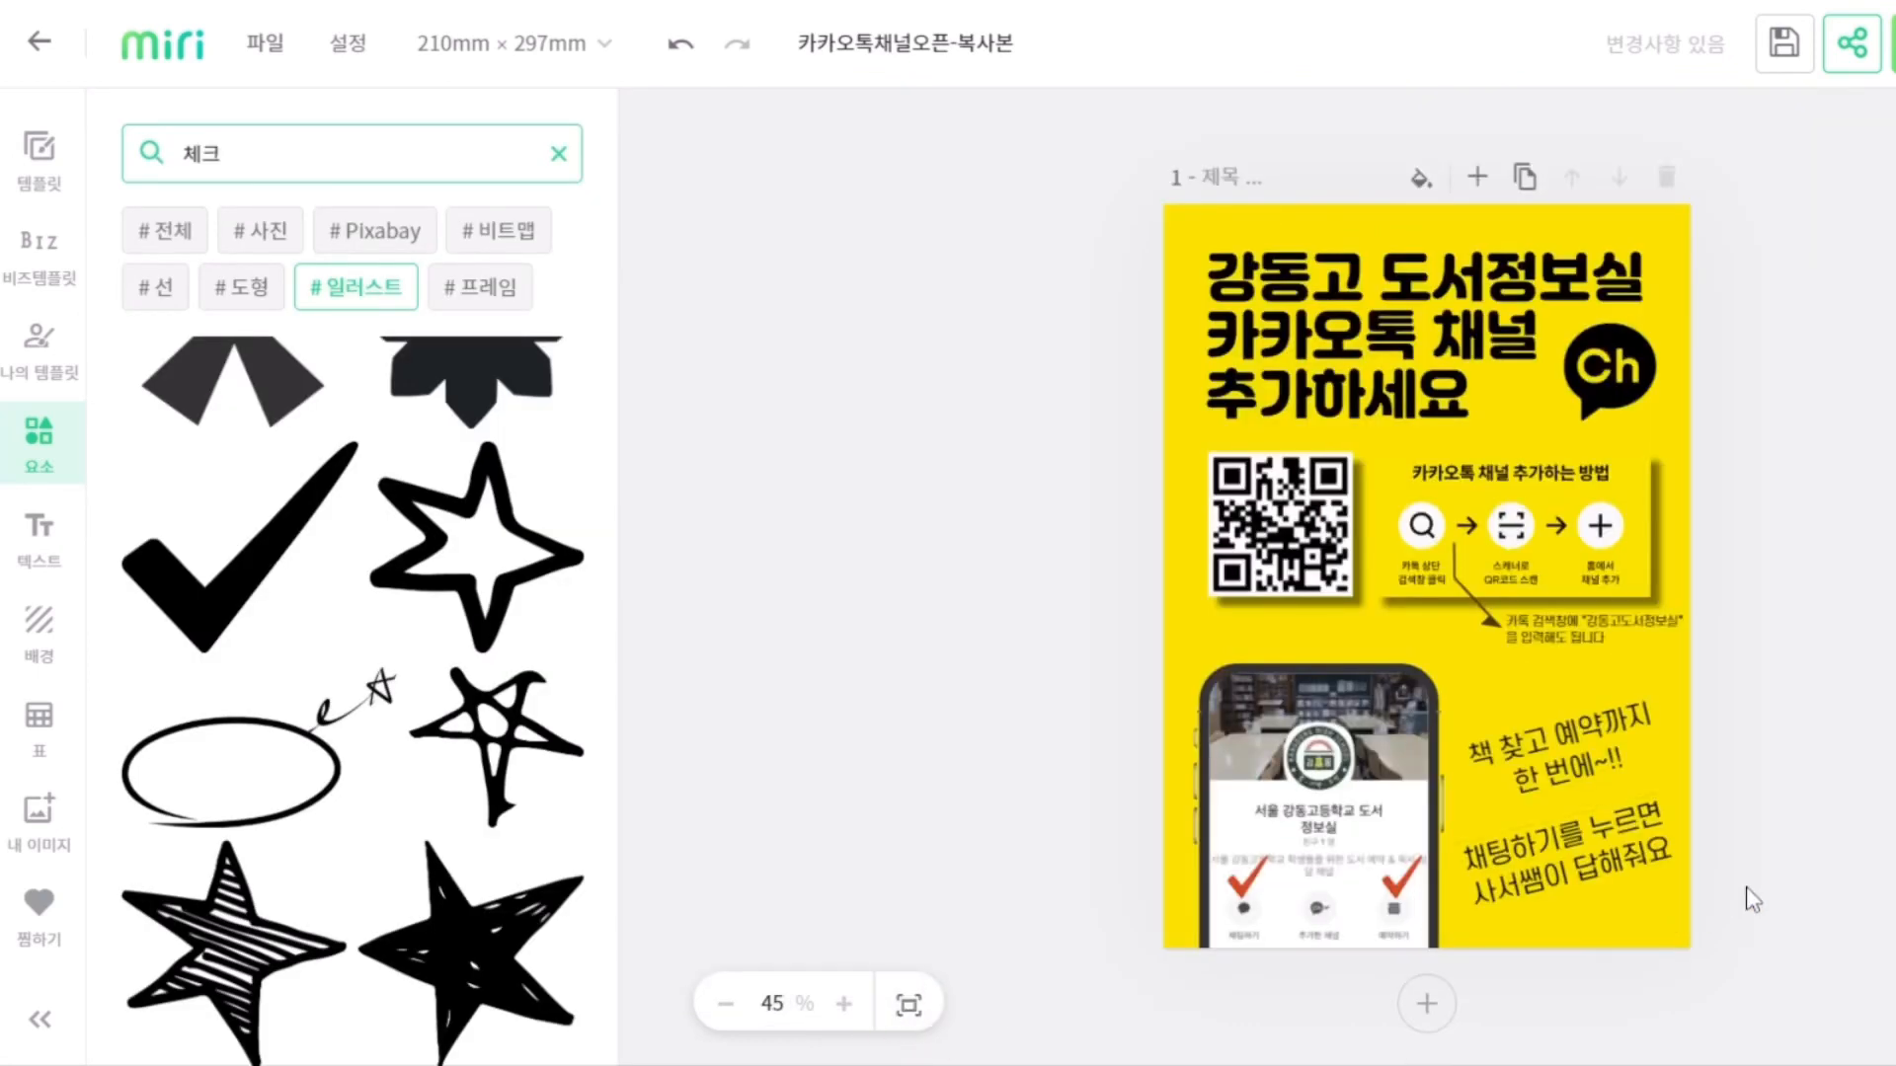
Review the page background colour palette and the poster's sharing settings, including the 보기 설정 option
left_click(1422, 182)
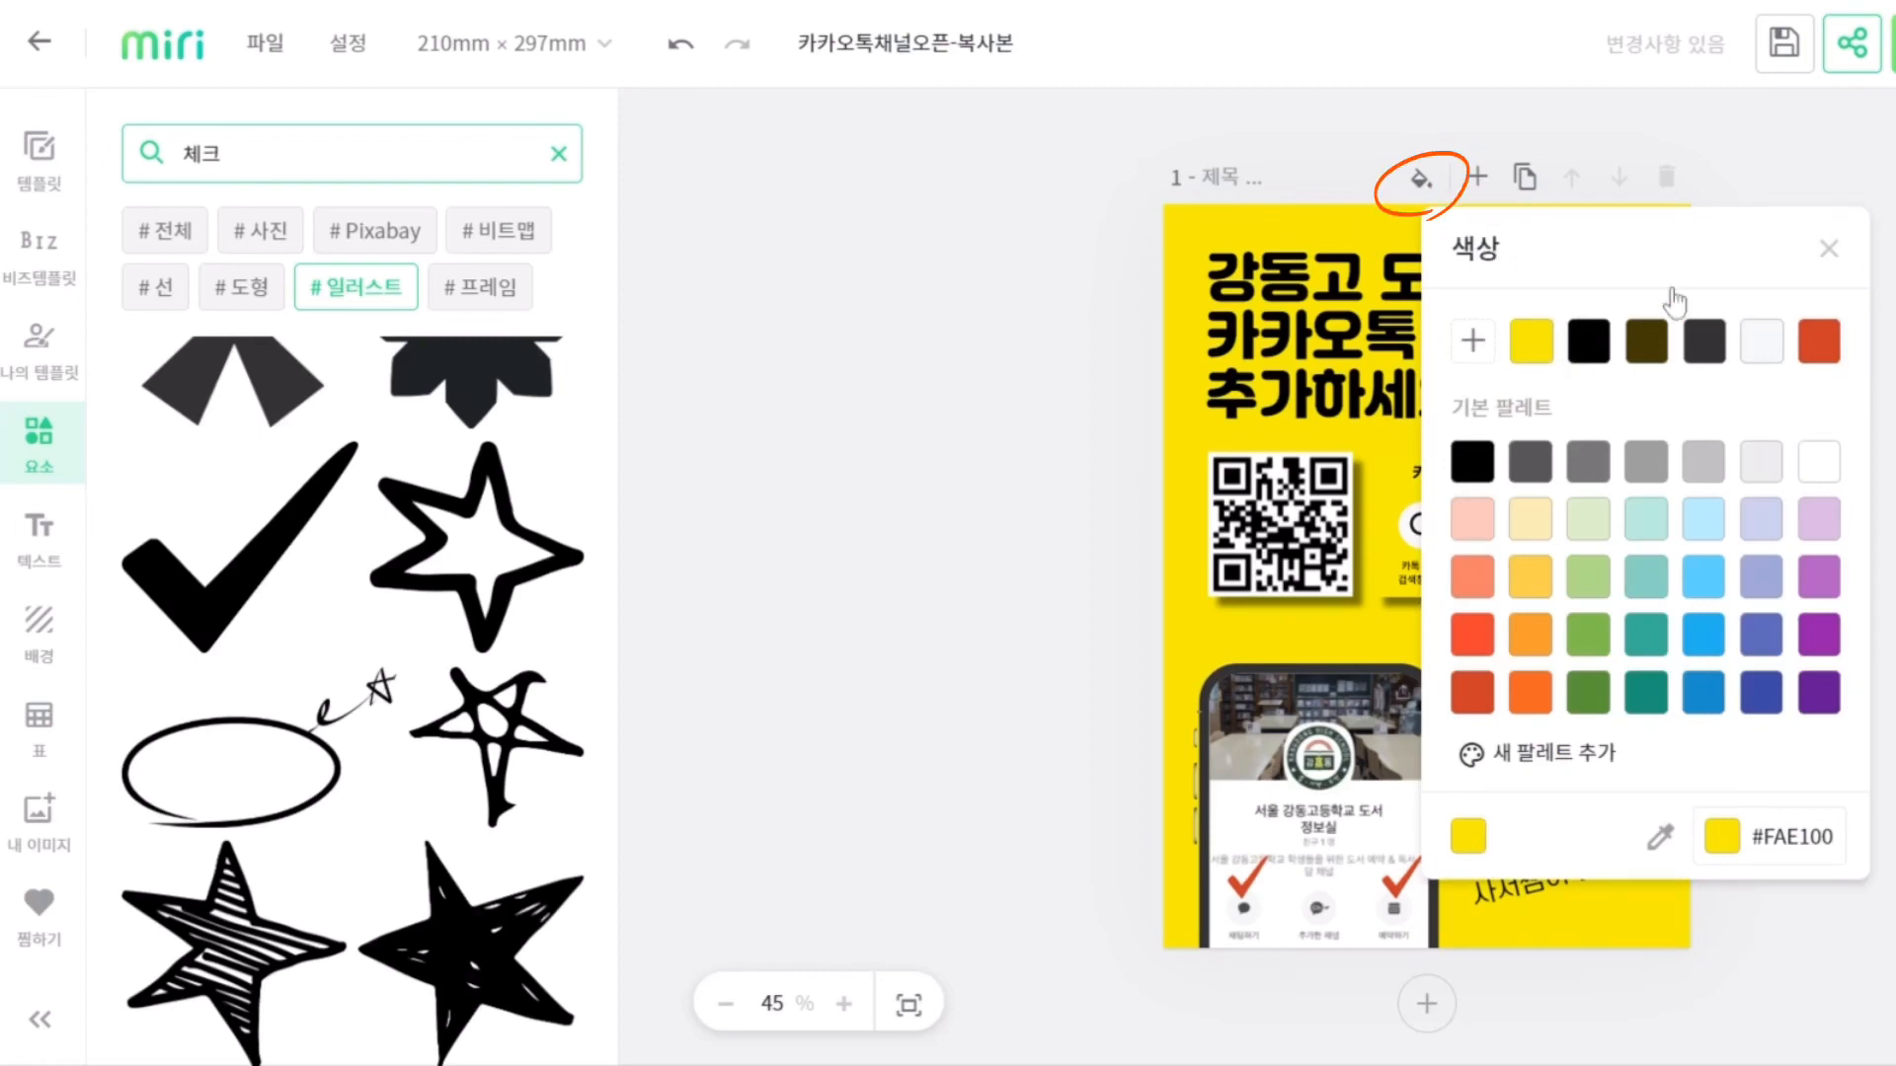
left_click(1826, 253)
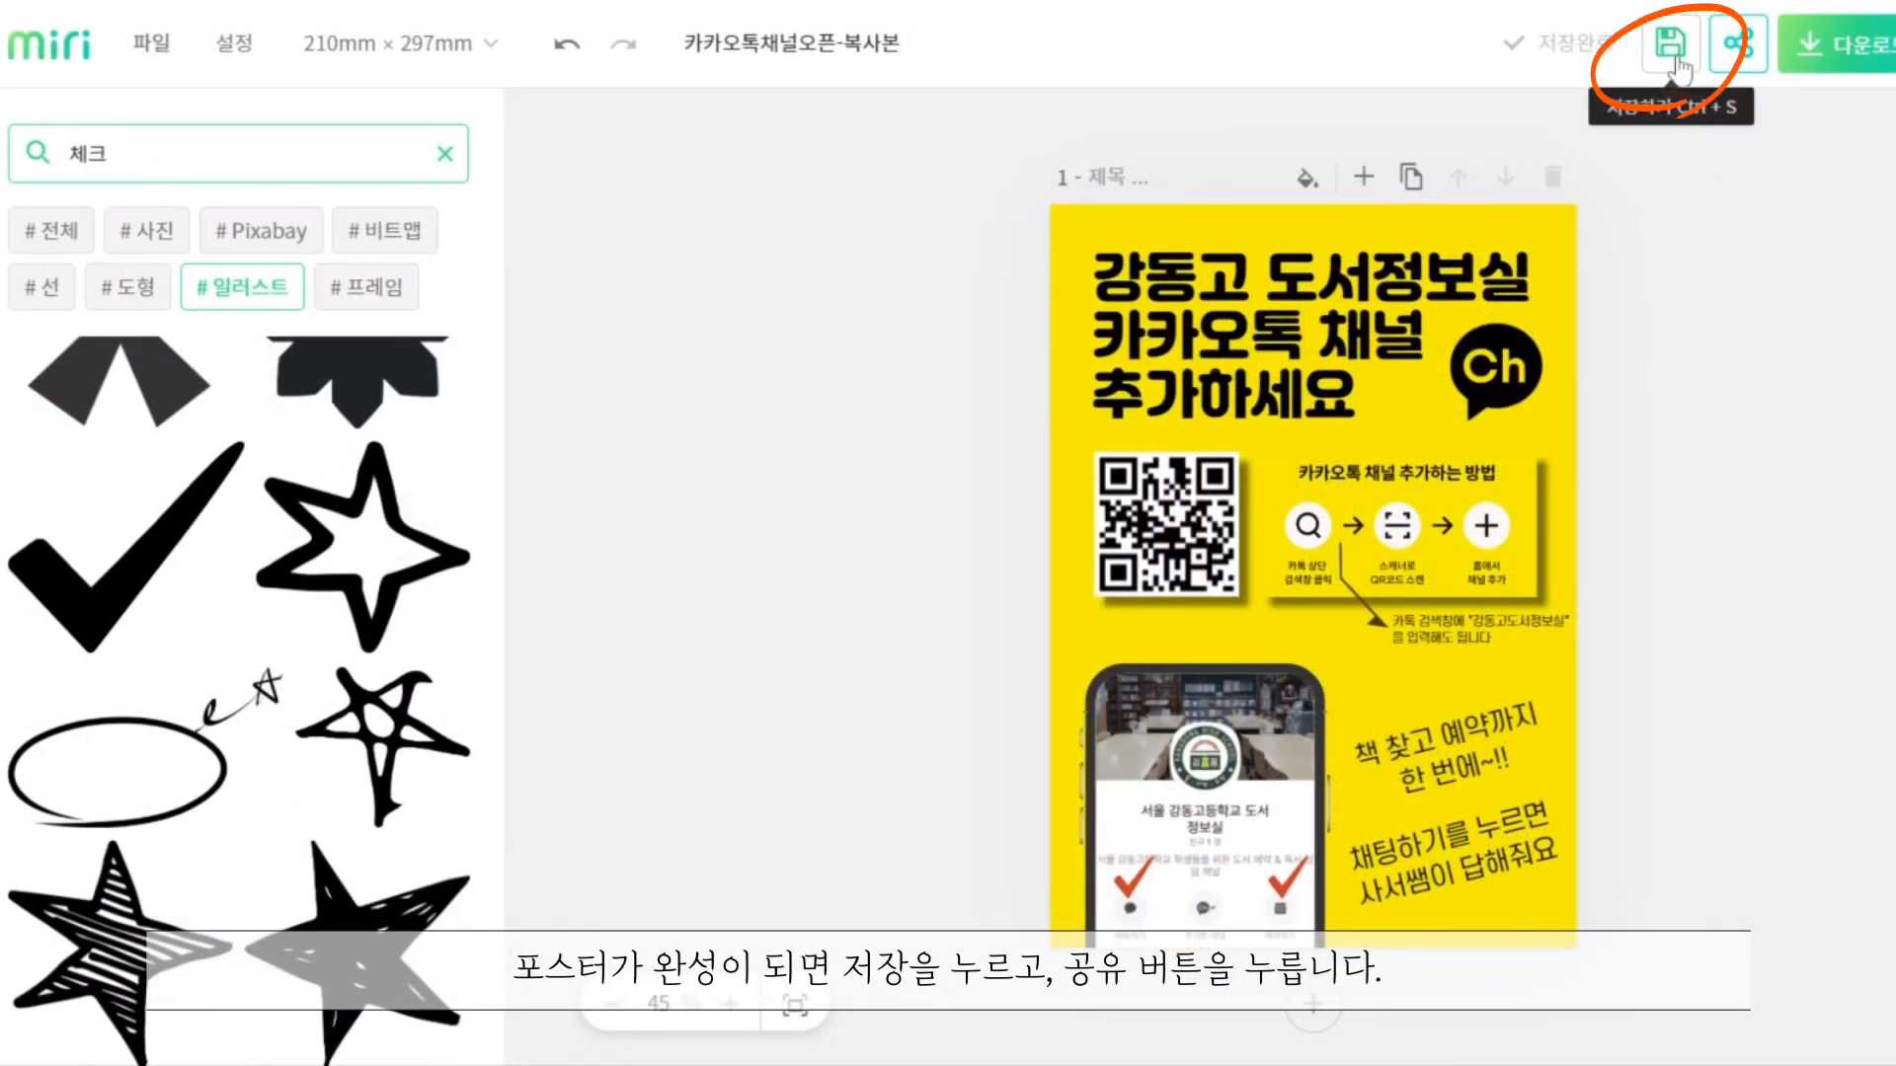
left_click(1739, 58)
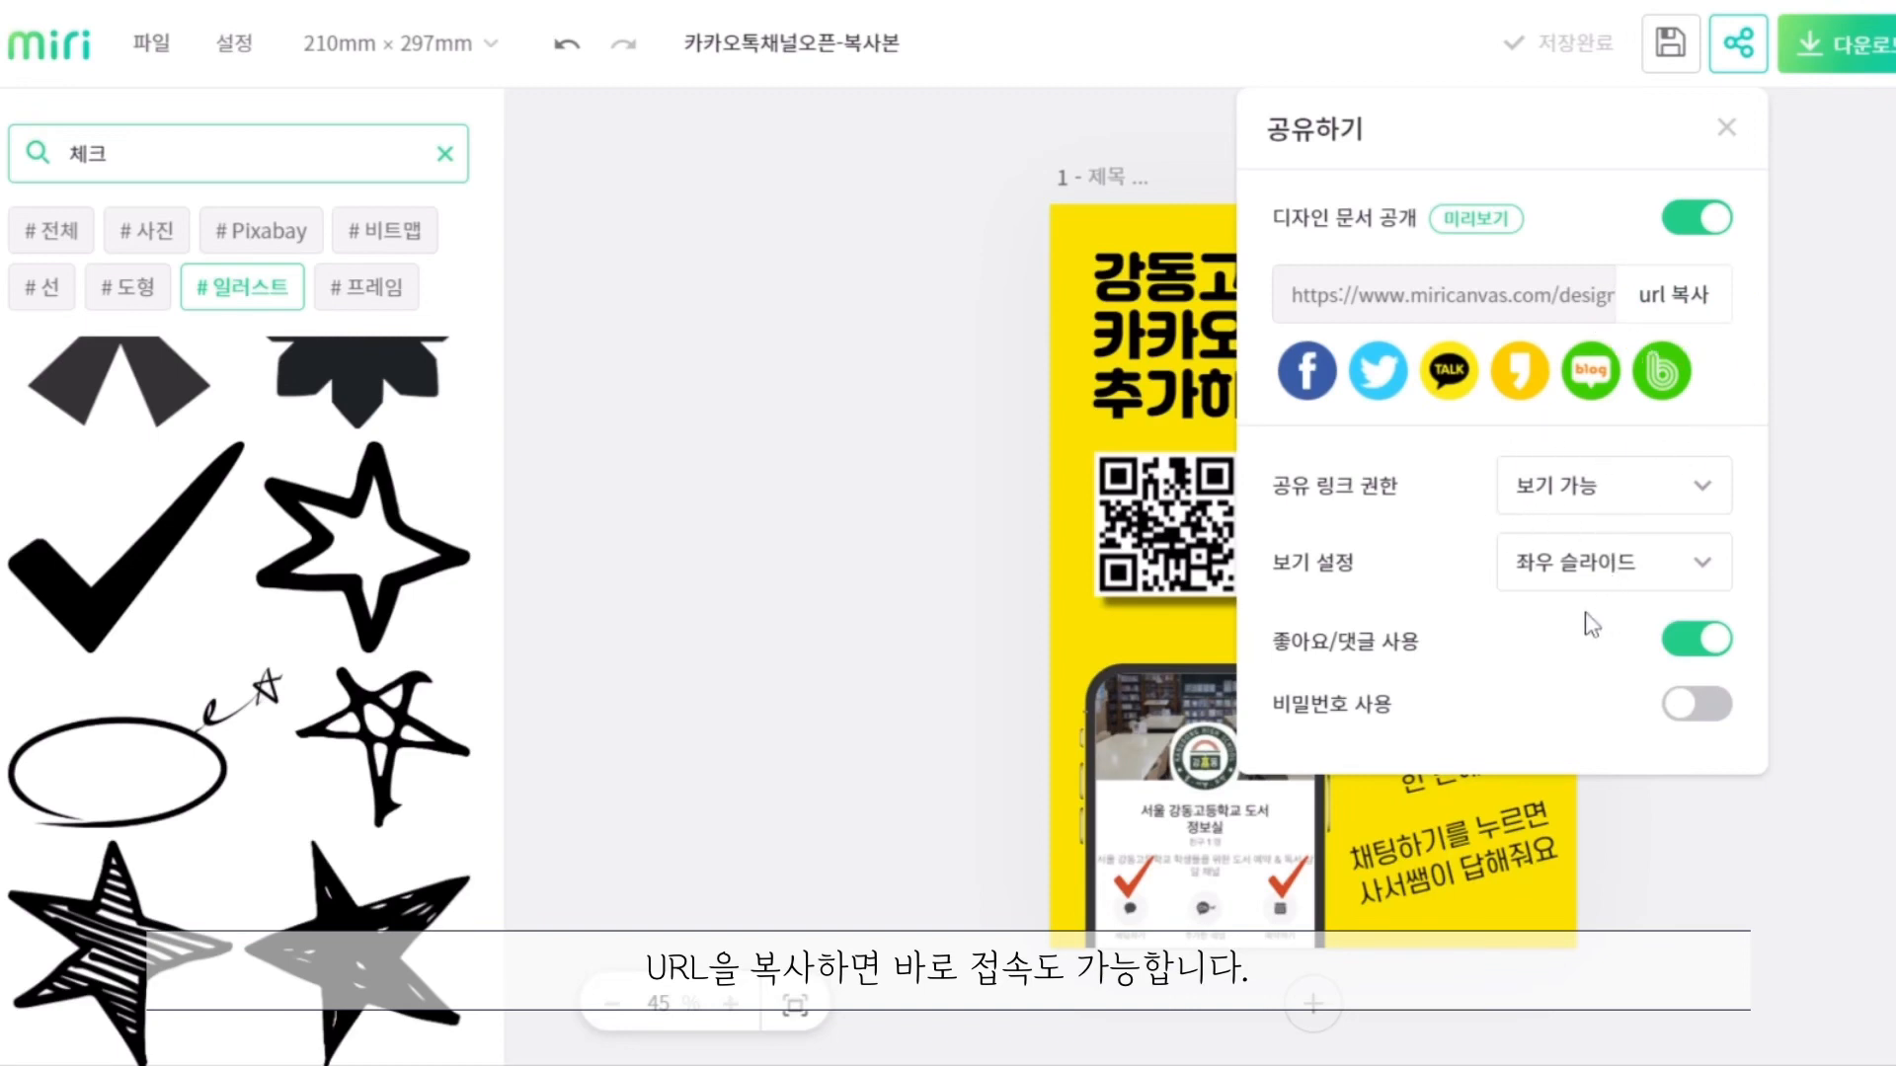
left_click(1692, 565)
left_click(1767, 570)
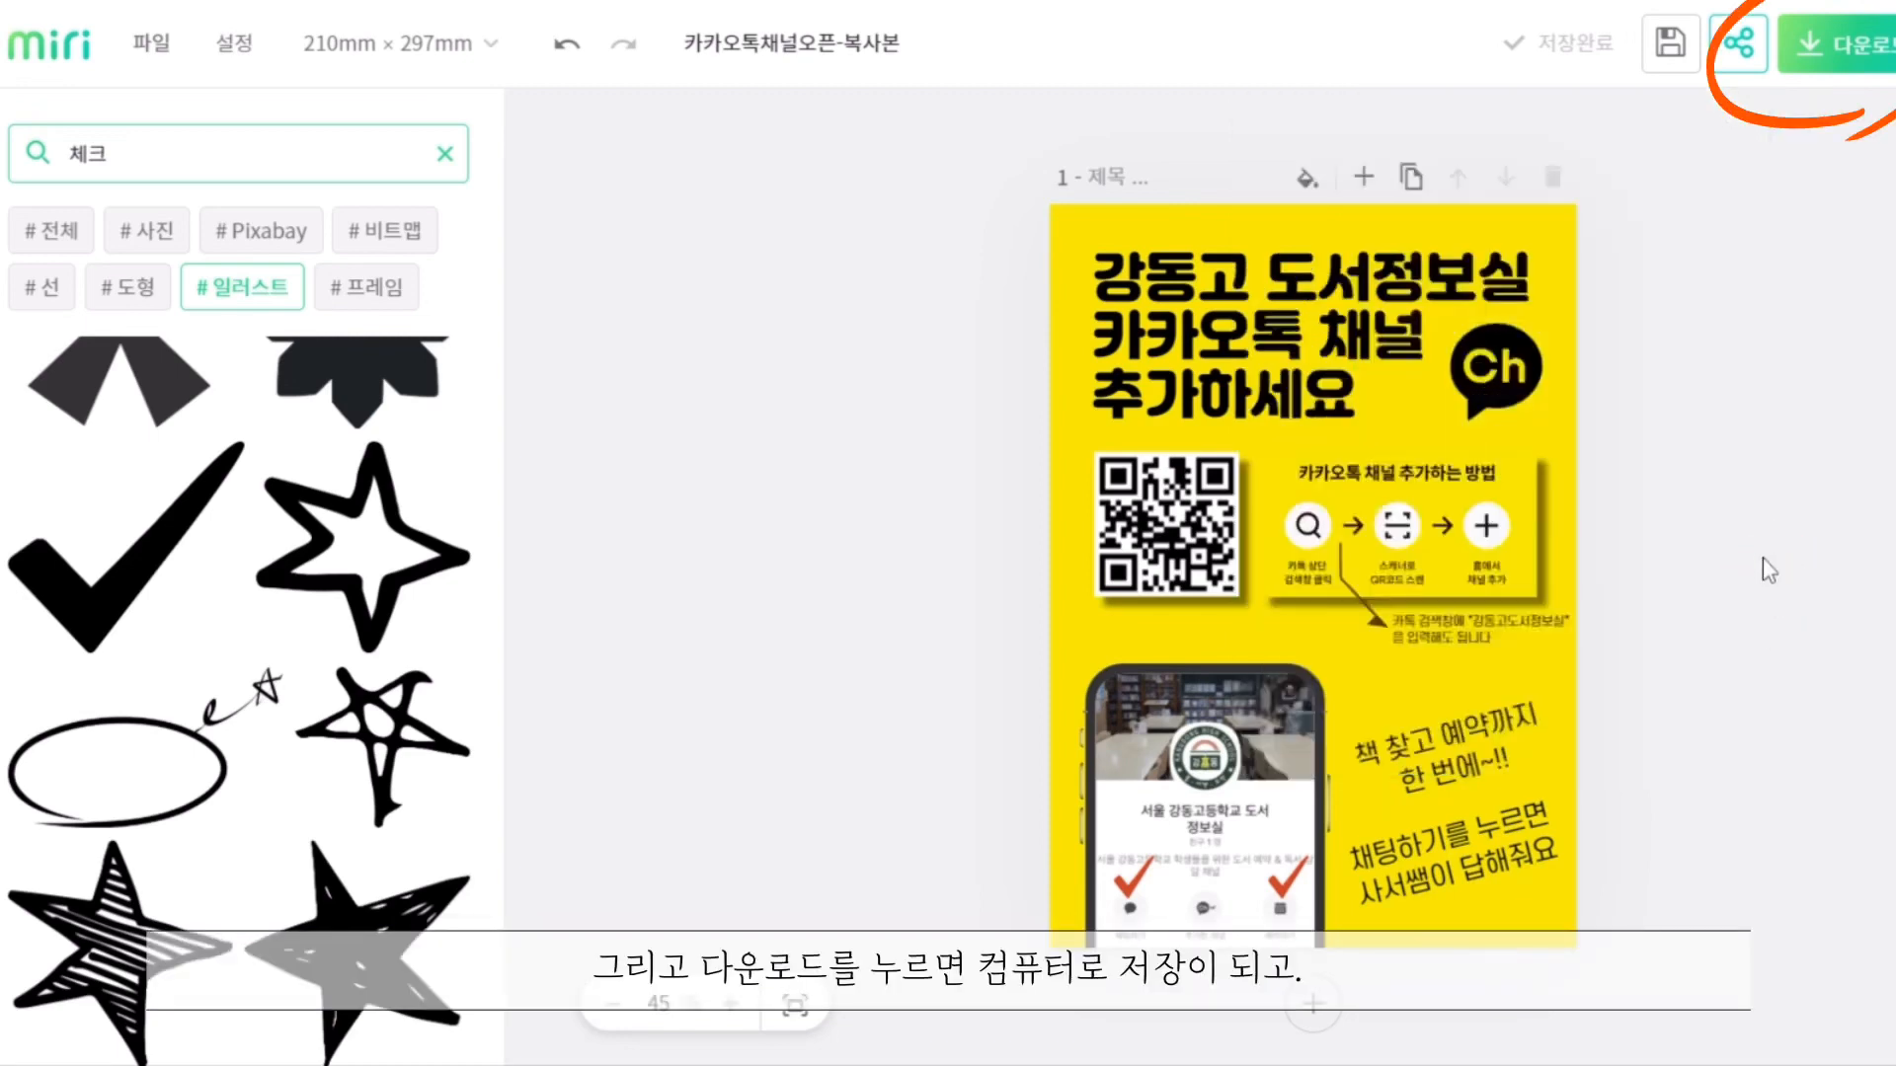
Download the finished poster for print (인쇄용) as a JPG file
left_click(1851, 60)
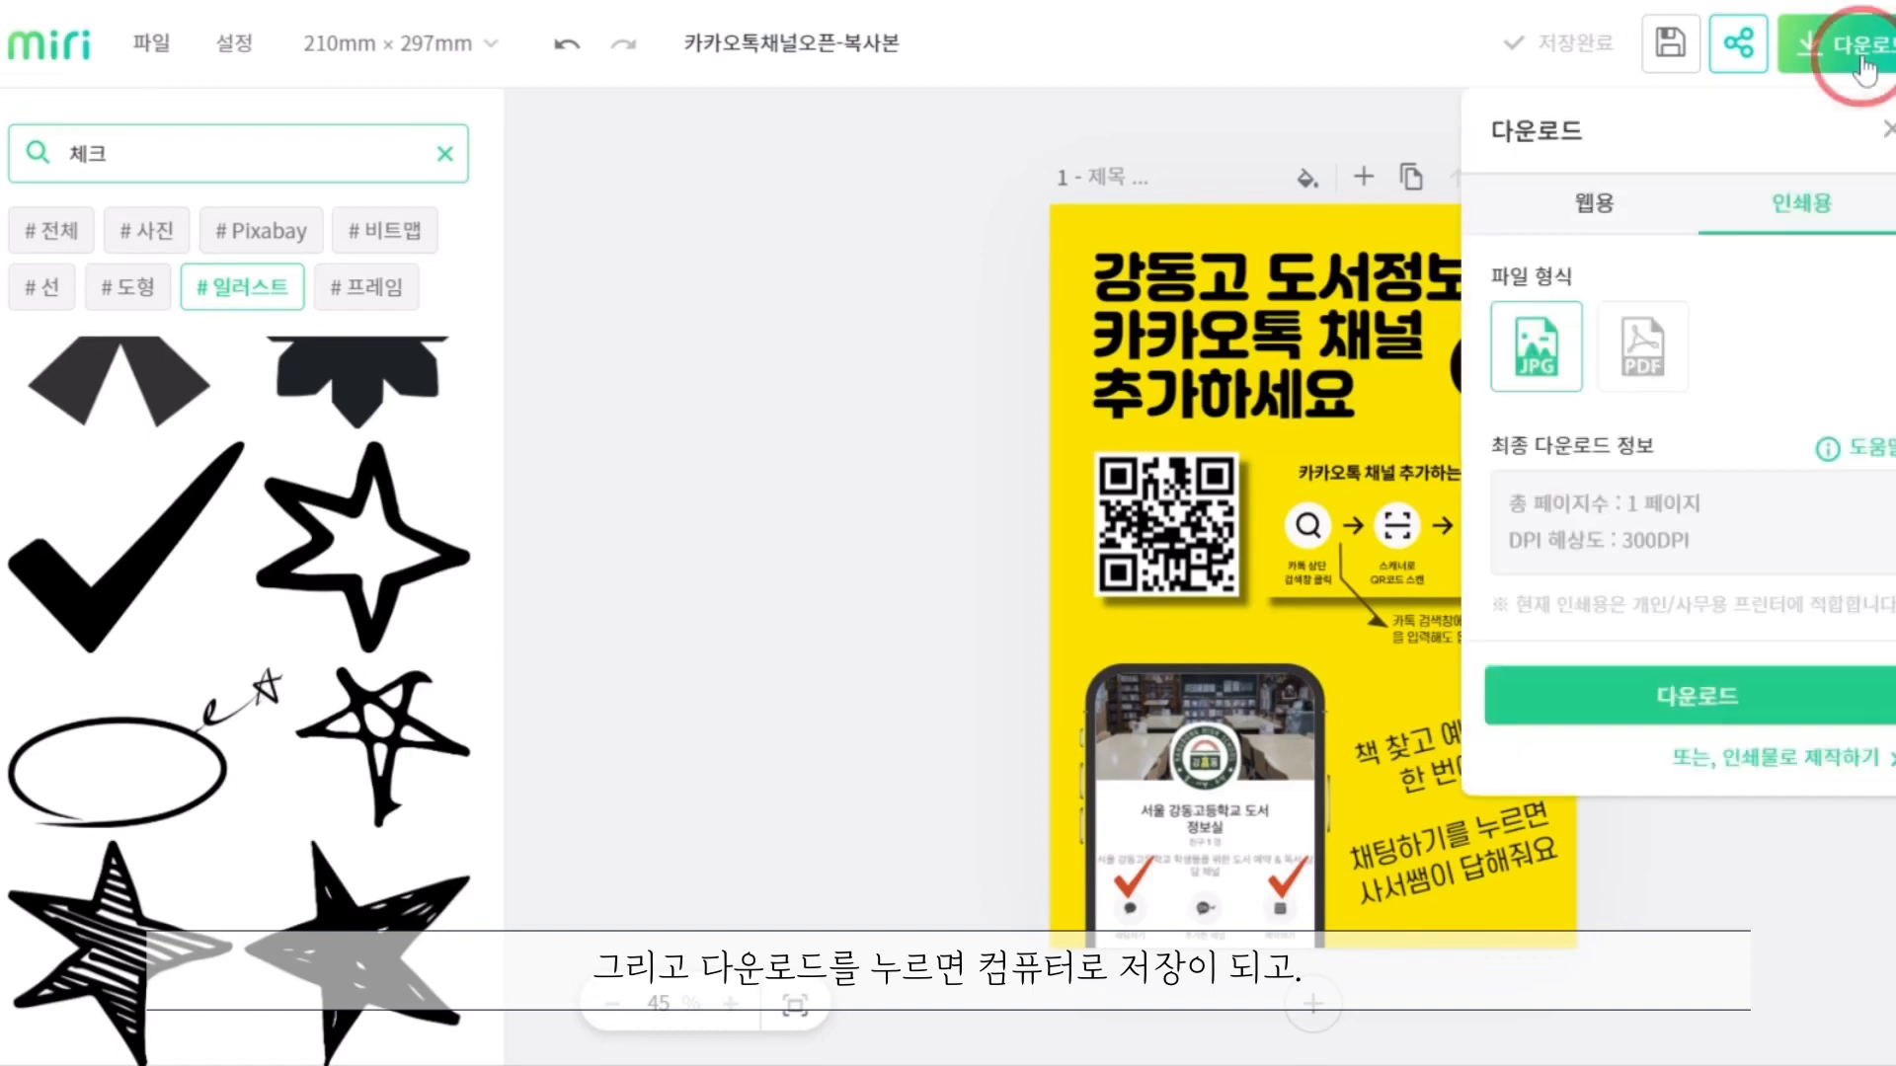
left_click(1601, 207)
left_click(1816, 227)
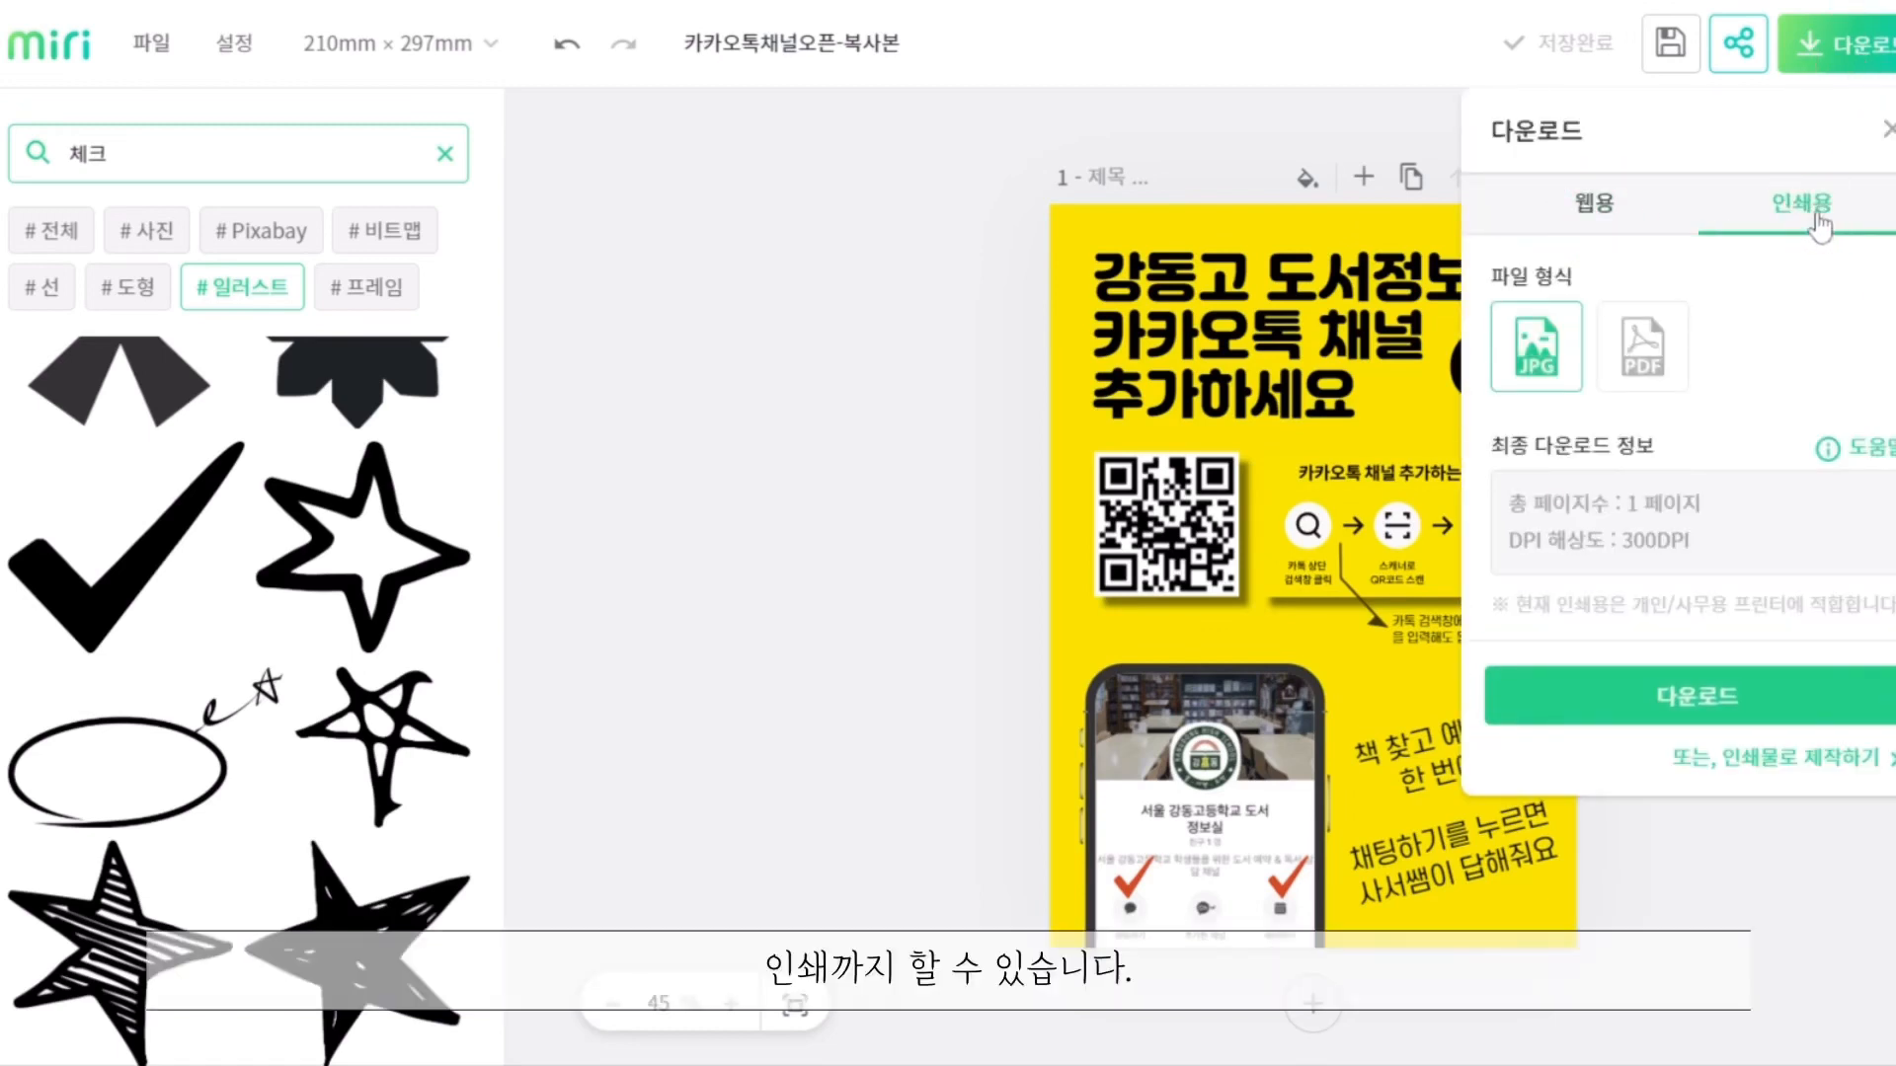
left_click(1629, 361)
left_click(1538, 365)
left_click(1678, 701)
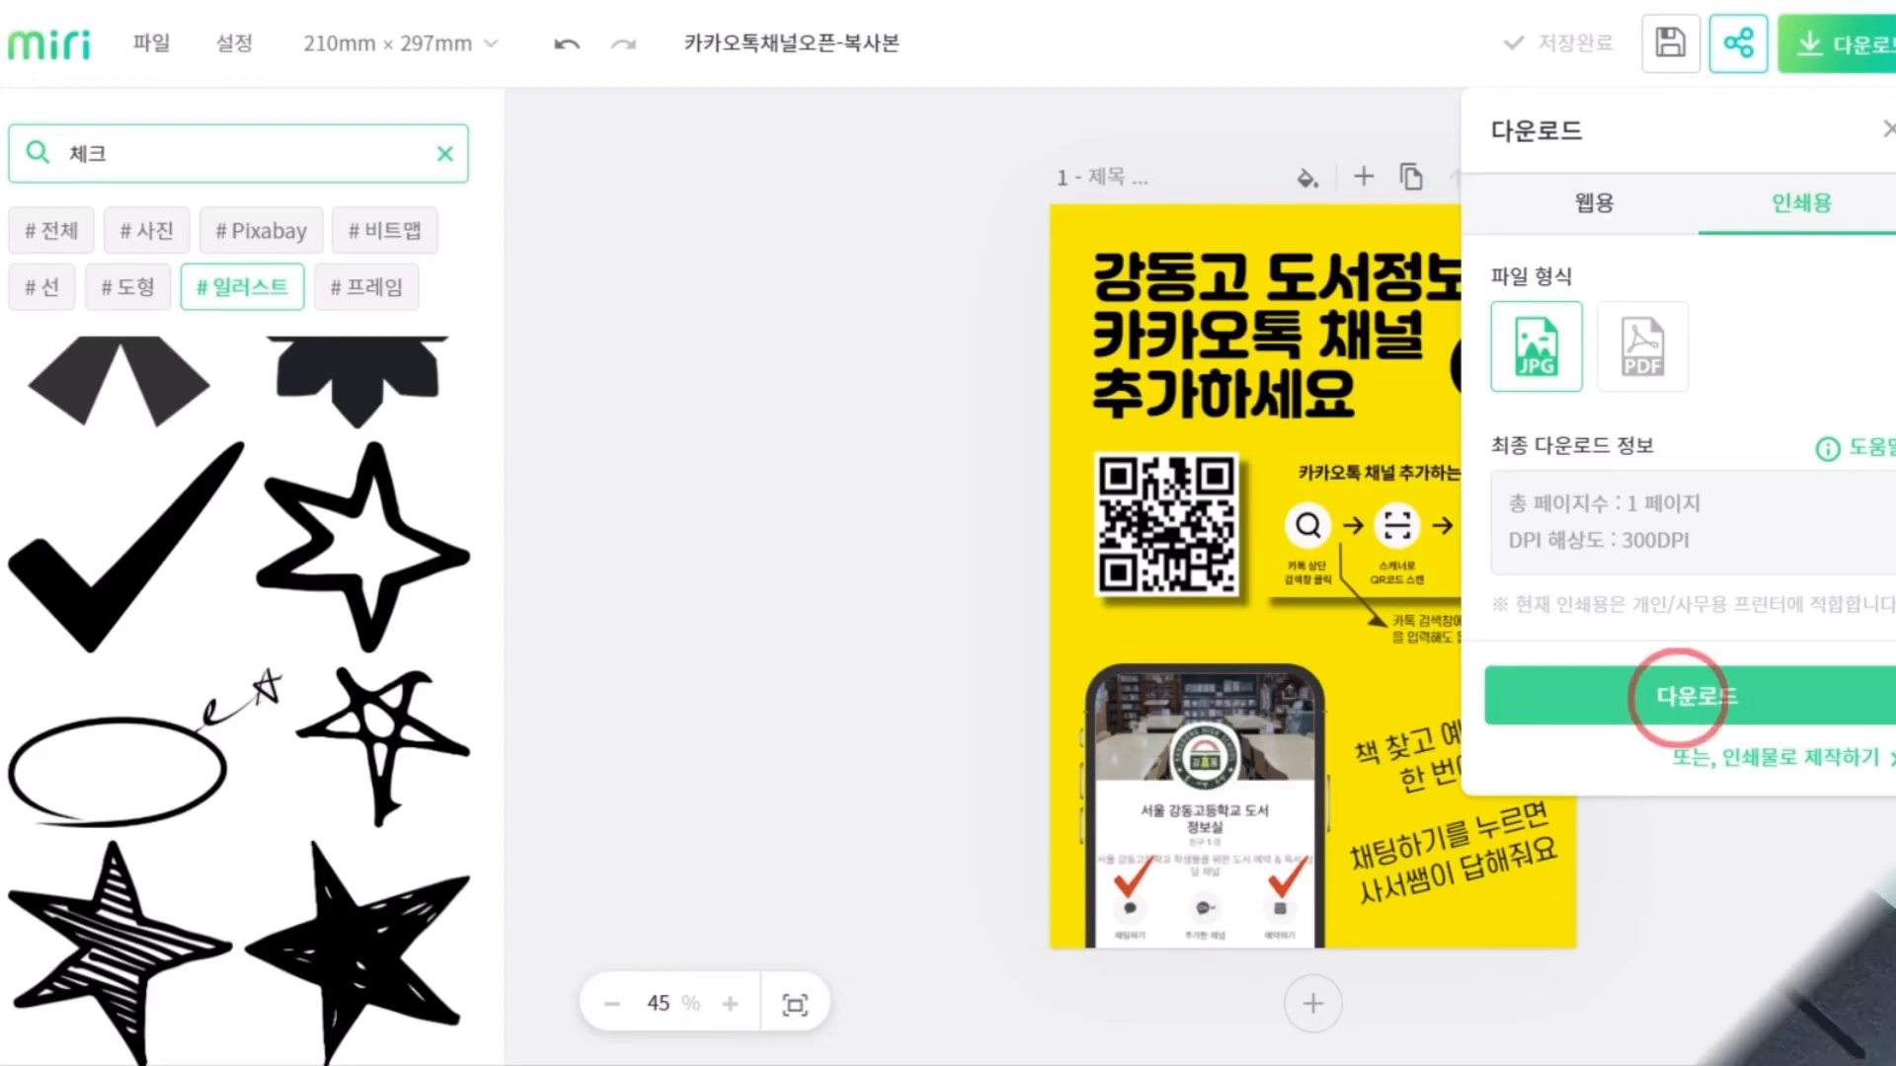